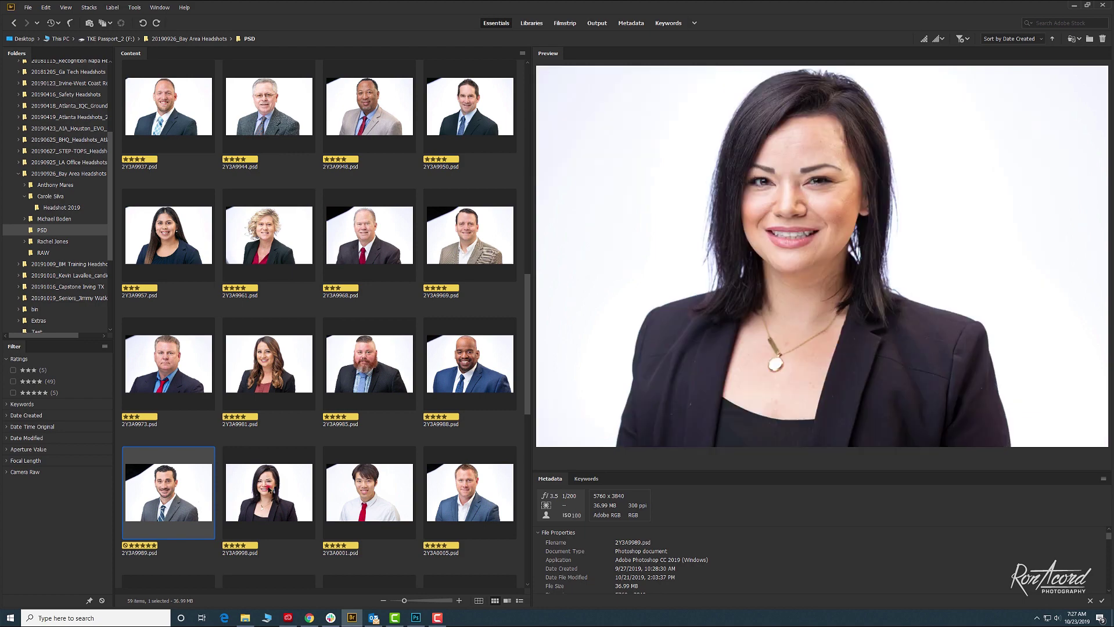
Step: Open the headshot 2Y3A9989.psd in Photoshop and duplicate its Background layer under the default name
{"action": "left_click", "coordinate": [191, 486]}
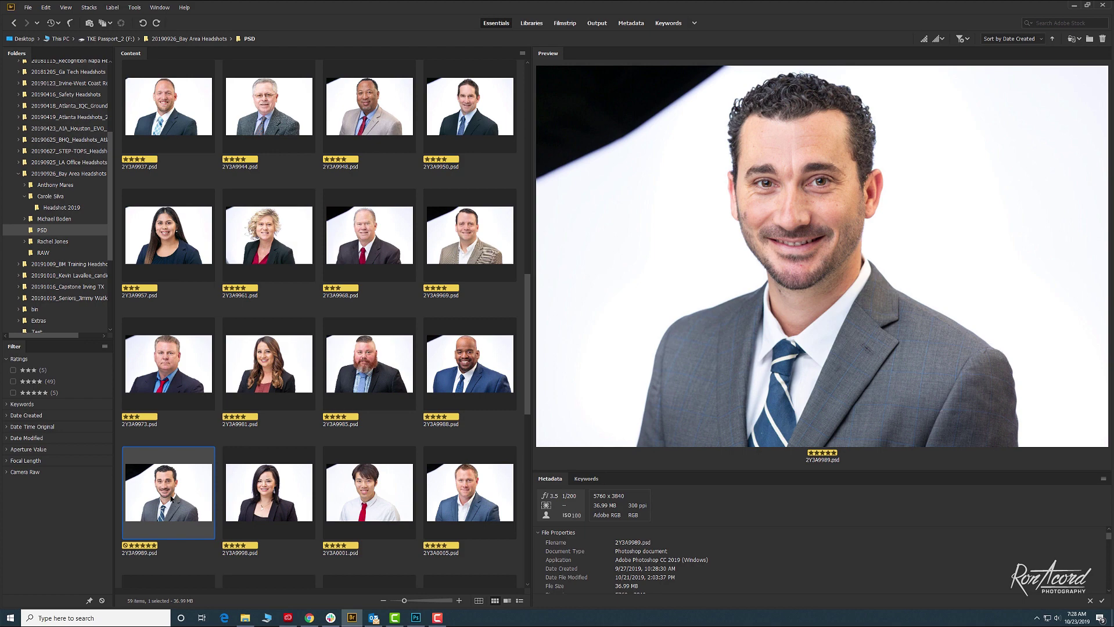
{"action": "left_click_drag", "start_coordinate": [172, 498], "coordinate": [521, 20]}
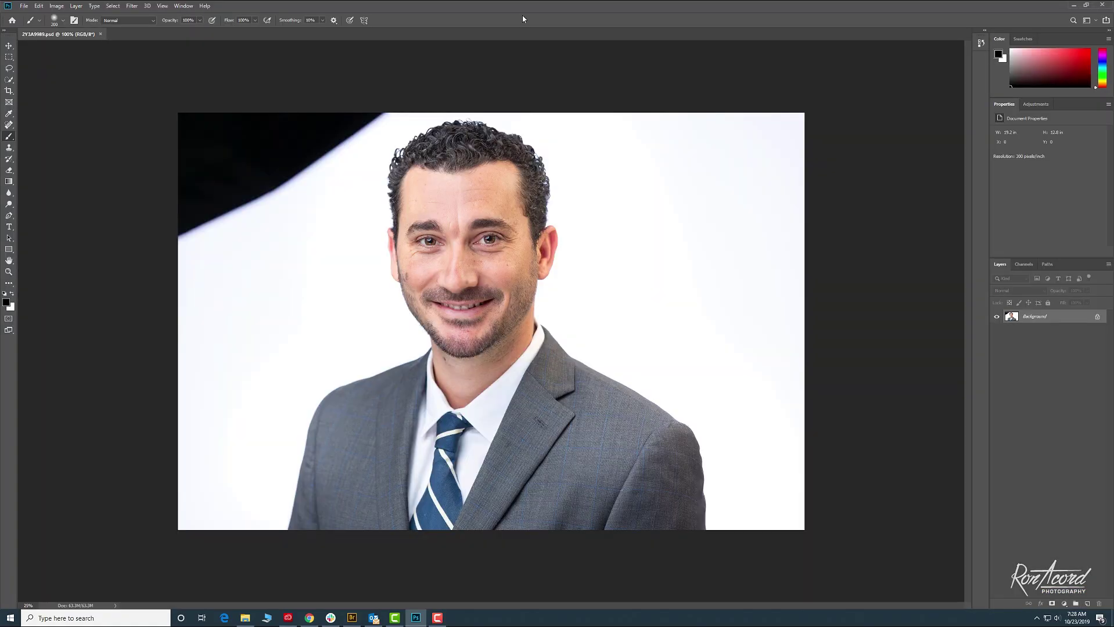
{"action": "right_click", "coordinate": [1034, 322]}
{"action": "left_click", "coordinate": [1045, 337]}
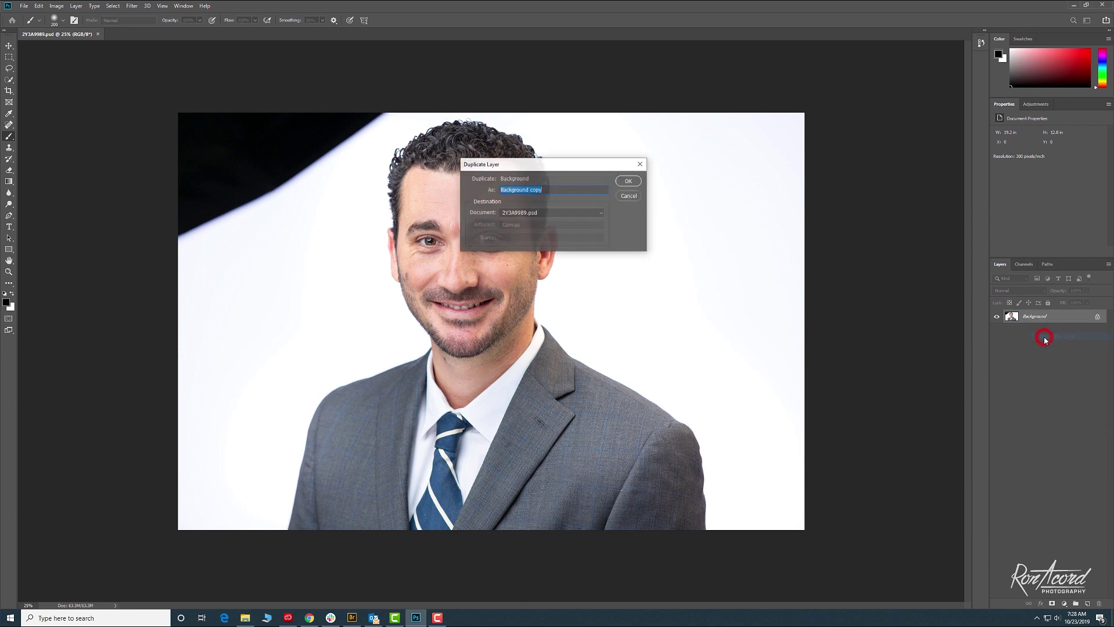
{"action": "key", "text": "Return"}
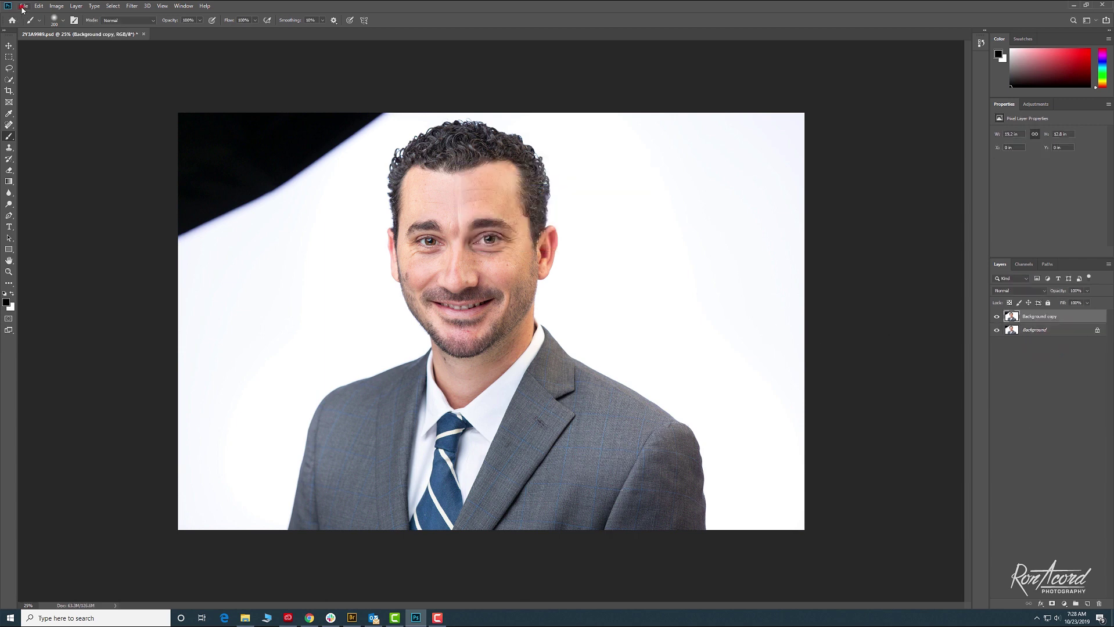
Step: Open New Brand_Window 2 from Local Disk (D:) and place its document ahead of the headshot document
{"action": "left_click", "coordinate": [23, 7]}
{"action": "mouse_move", "coordinate": [47, 61]}
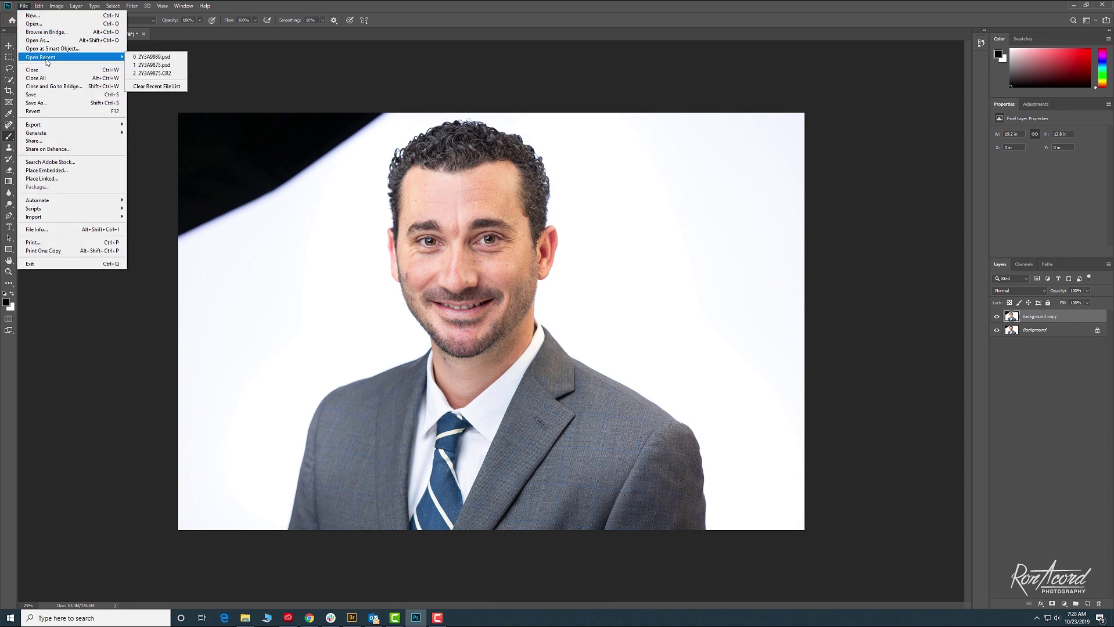
{"action": "left_click", "coordinate": [34, 24]}
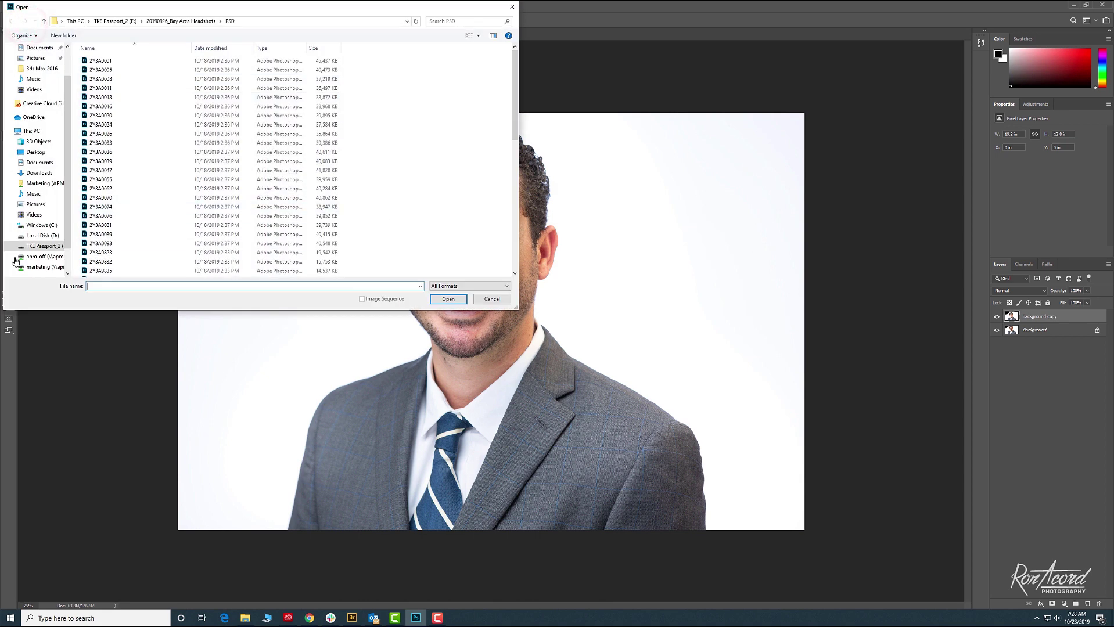
{"action": "left_click", "coordinate": [42, 244]}
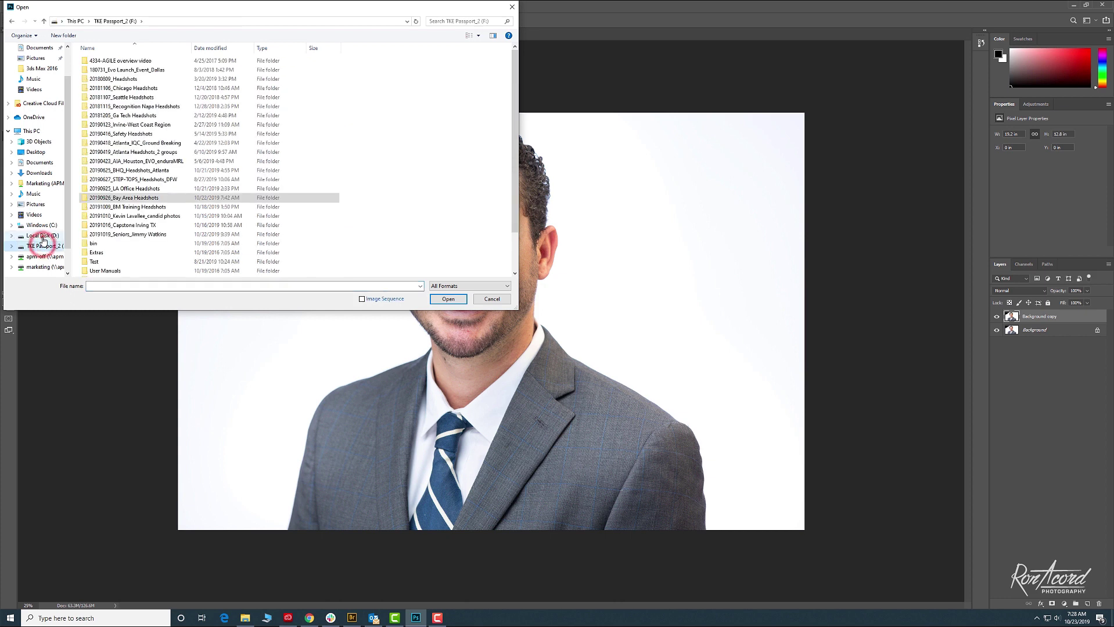
{"action": "left_click", "coordinate": [42, 237]}
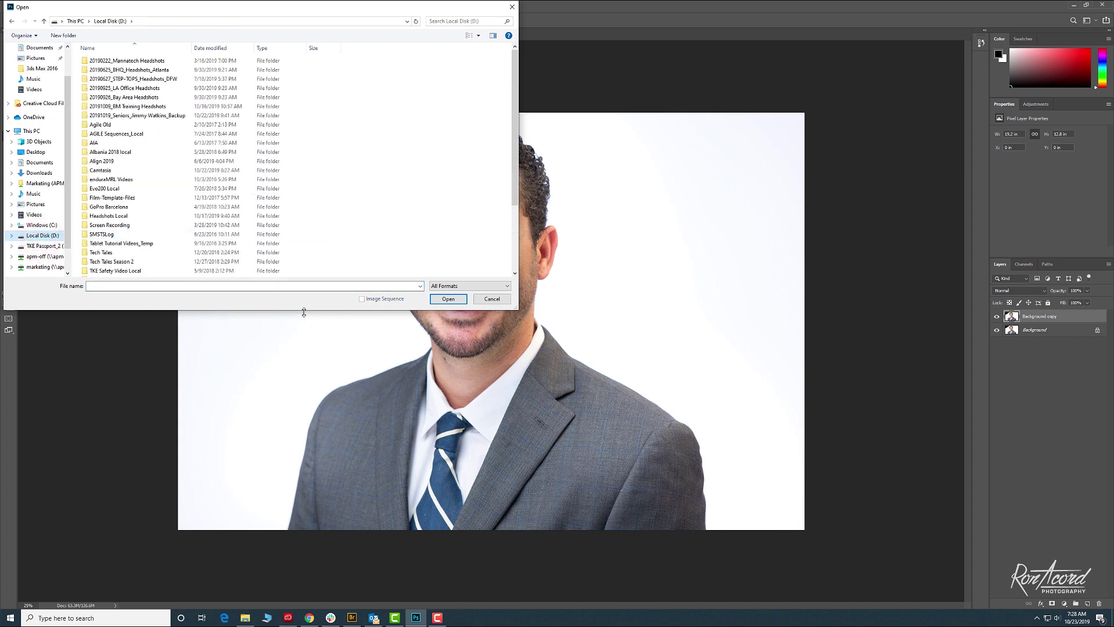
{"action": "left_click_drag", "start_coordinate": [303, 311], "coordinate": [303, 529]}
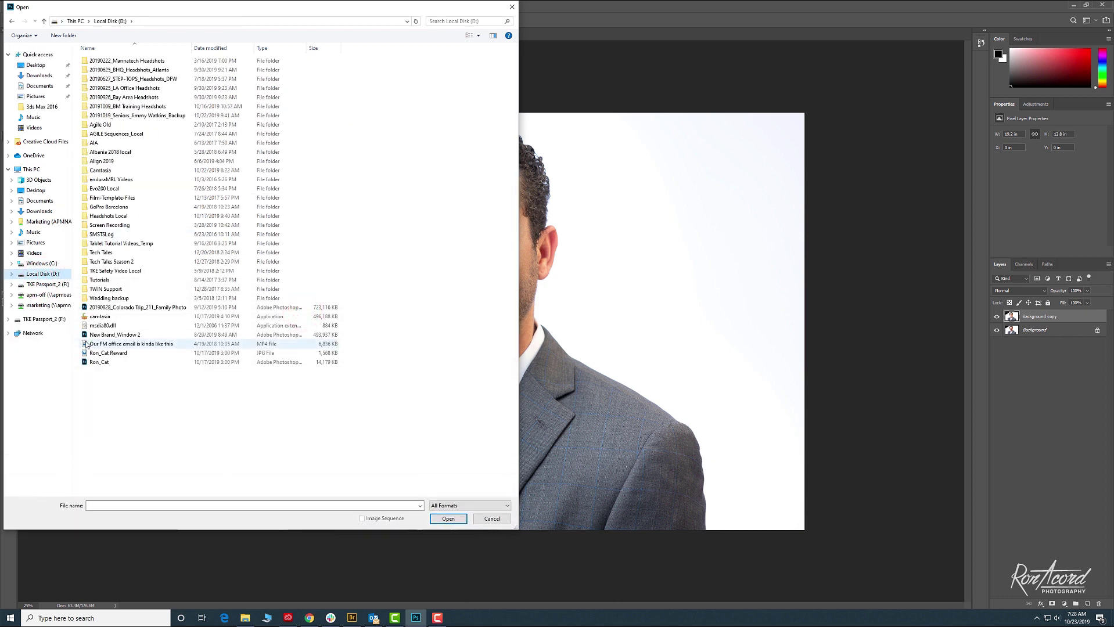
{"action": "left_click", "coordinate": [106, 335]}
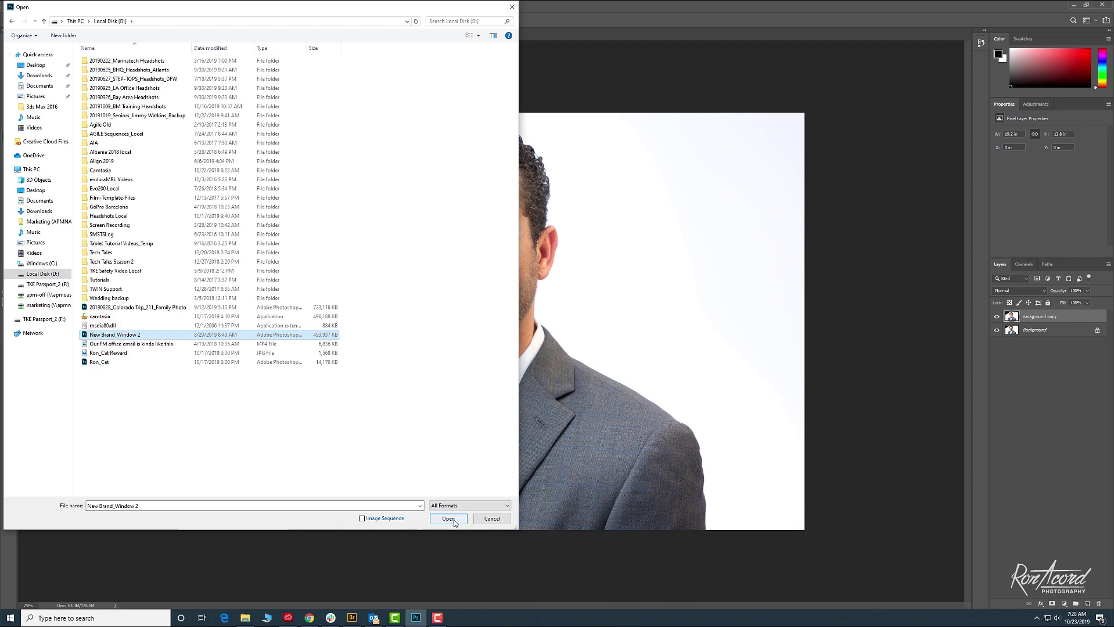
{"action": "left_click", "coordinate": [452, 519]}
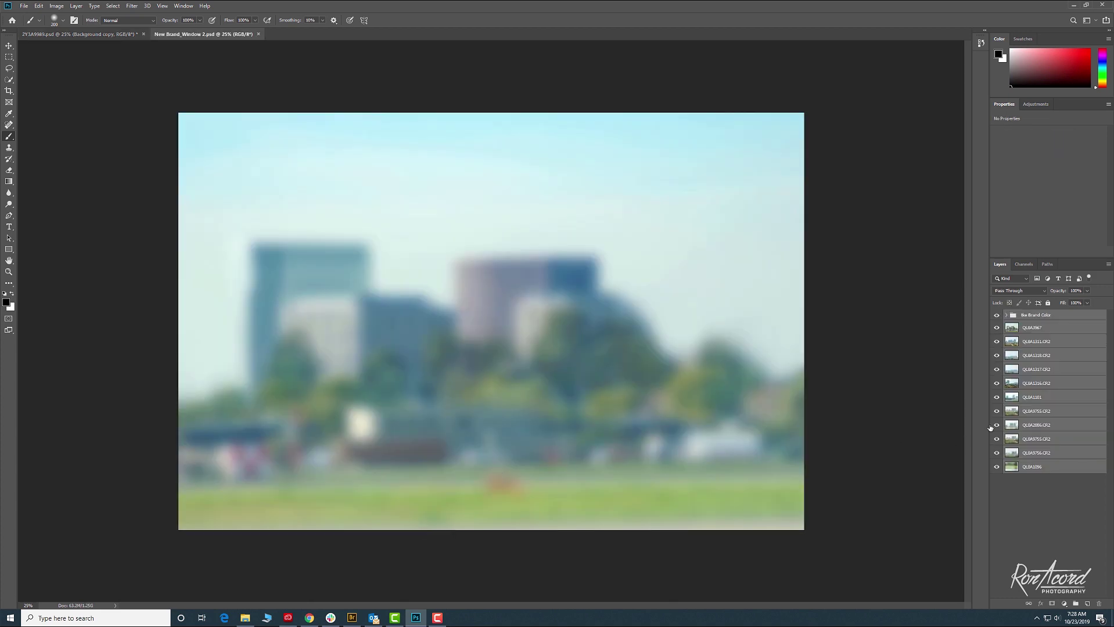
{"action": "left_click_drag", "start_coordinate": [190, 36], "coordinate": [52, 34]}
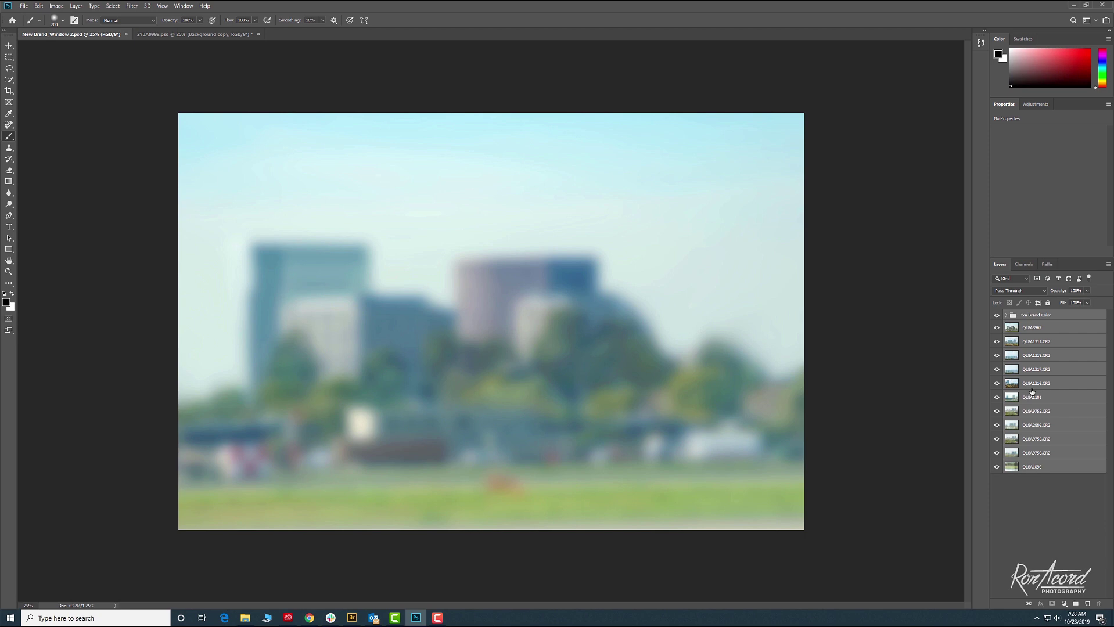
Step: Duplicate all the selected background layers and the brand color group into the document 2Y3A9989.psd
{"action": "right_click", "coordinate": [1035, 316]}
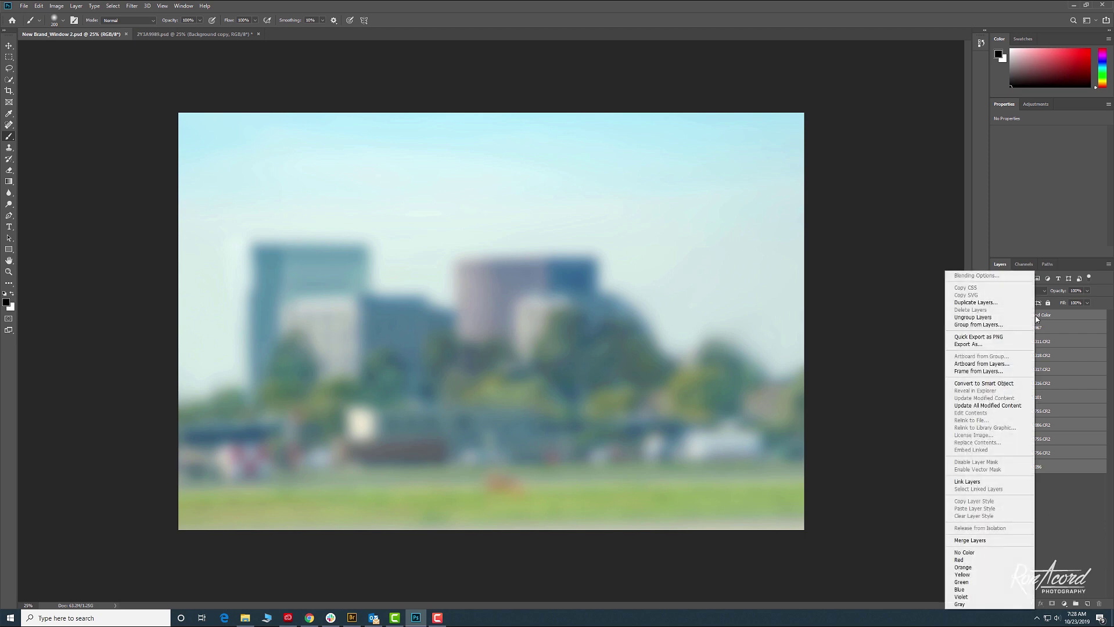
{"action": "left_click", "coordinate": [968, 305]}
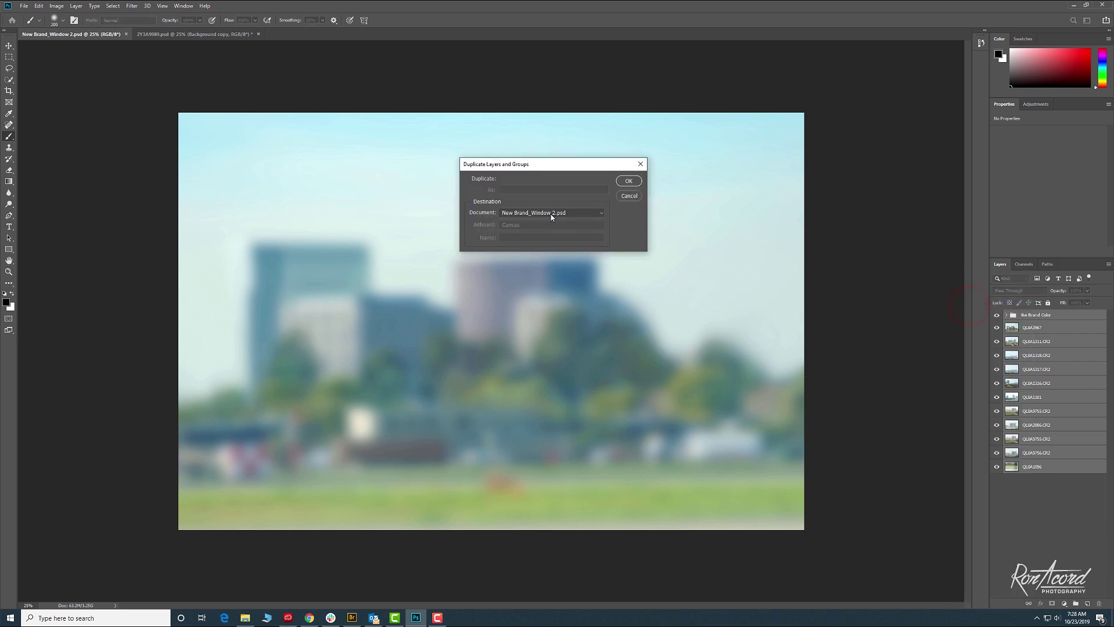
{"action": "left_click", "coordinate": [551, 217]}
{"action": "left_click", "coordinate": [510, 224]}
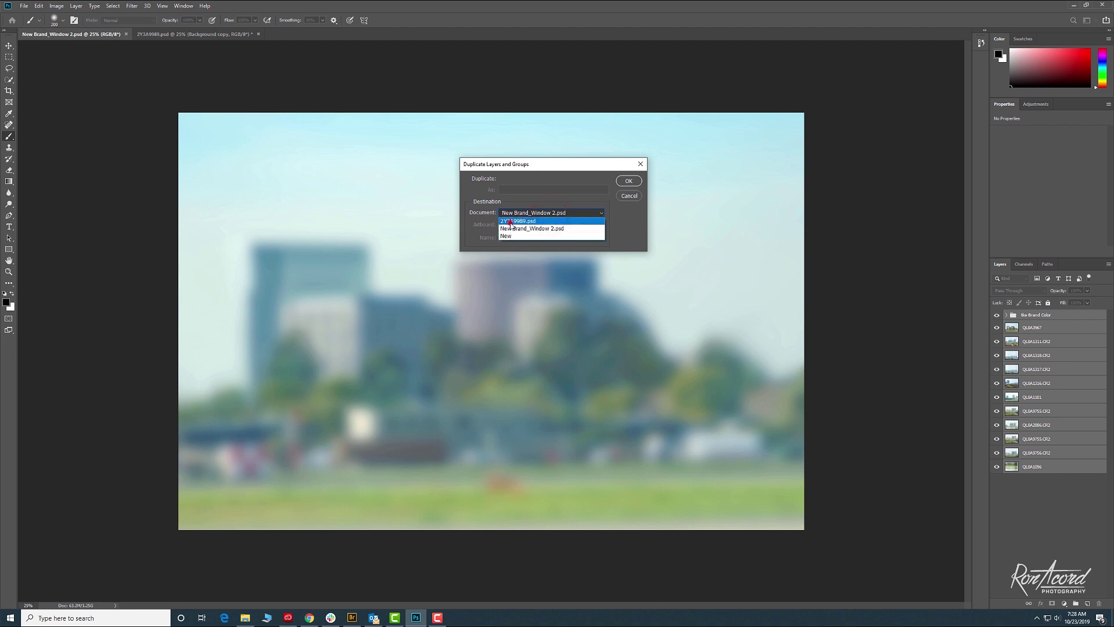
{"action": "left_click", "coordinate": [627, 181]}
Step: In 2Y3A9989.psd, move the Background copy layer directly beneath the brand color group and hide that group
{"action": "left_click", "coordinate": [156, 34]}
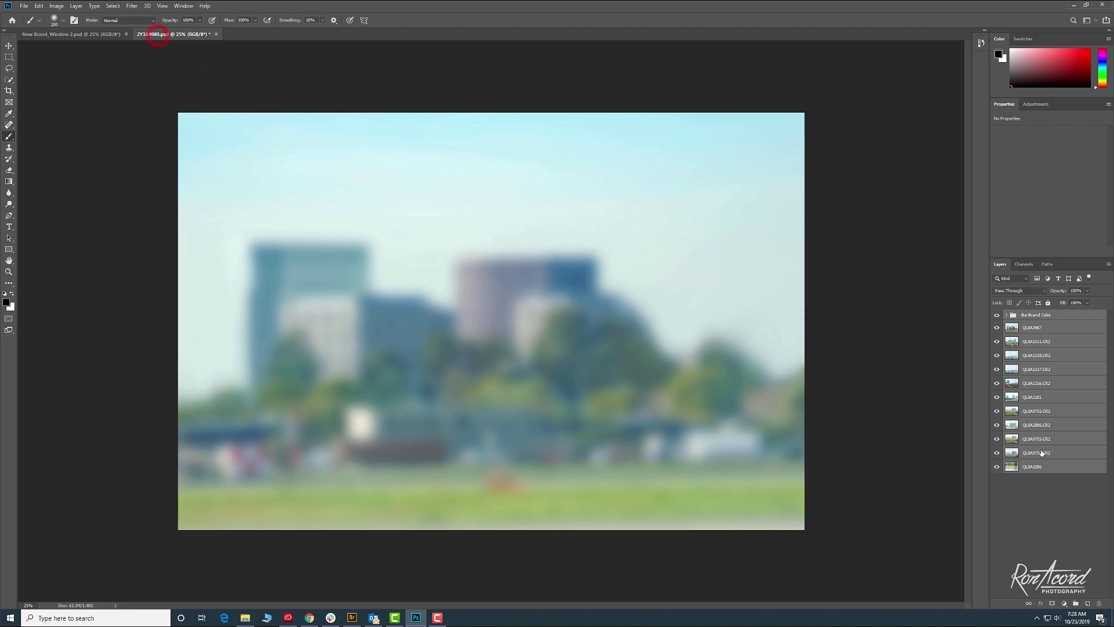
{"action": "left_click", "coordinate": [1037, 520]}
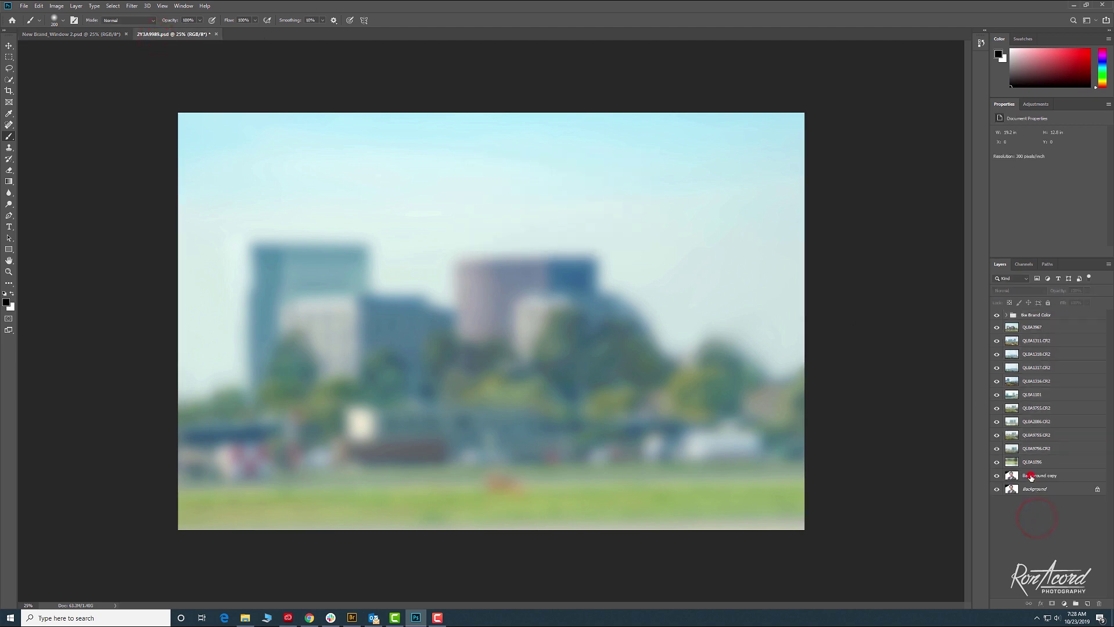
{"action": "left_click", "coordinate": [1036, 480]}
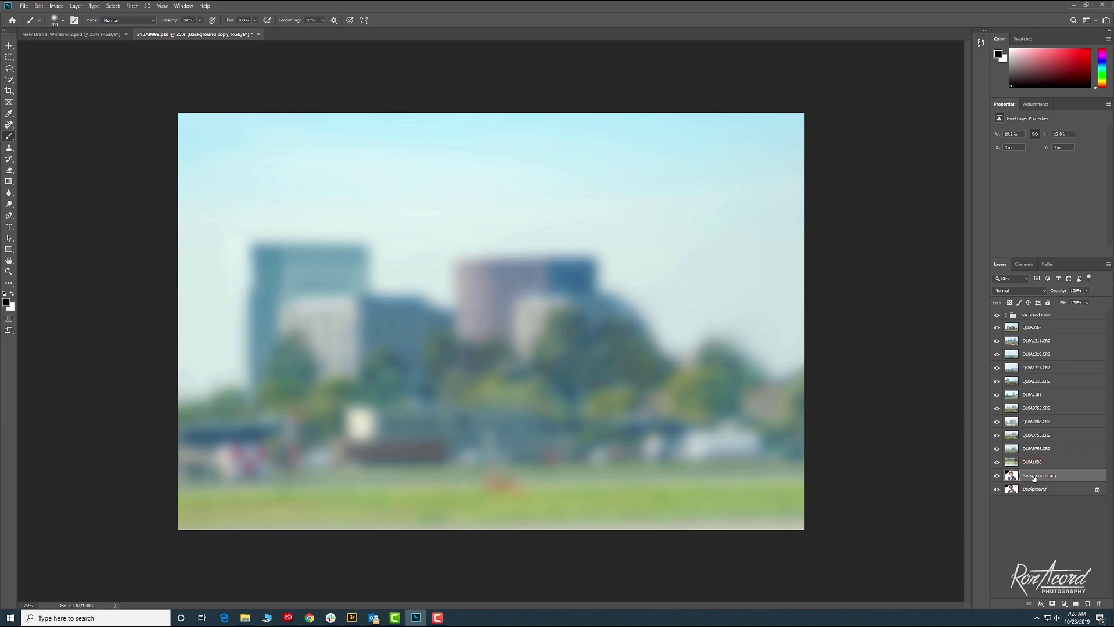
{"action": "left_click_drag", "start_coordinate": [1034, 479], "coordinate": [1030, 324]}
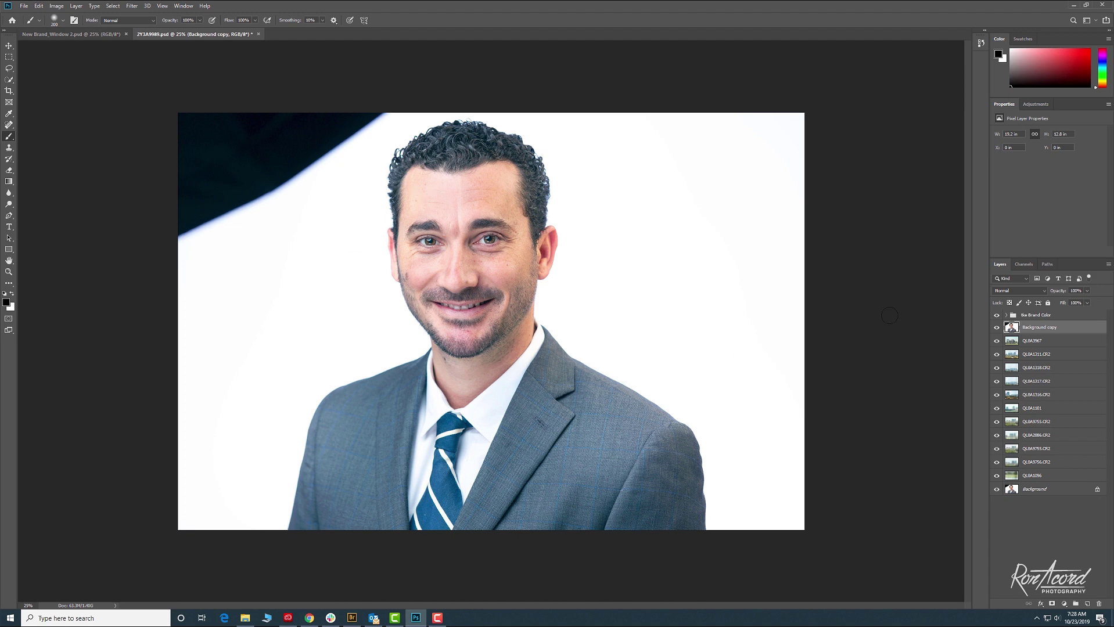
{"action": "left_click", "coordinate": [997, 316]}
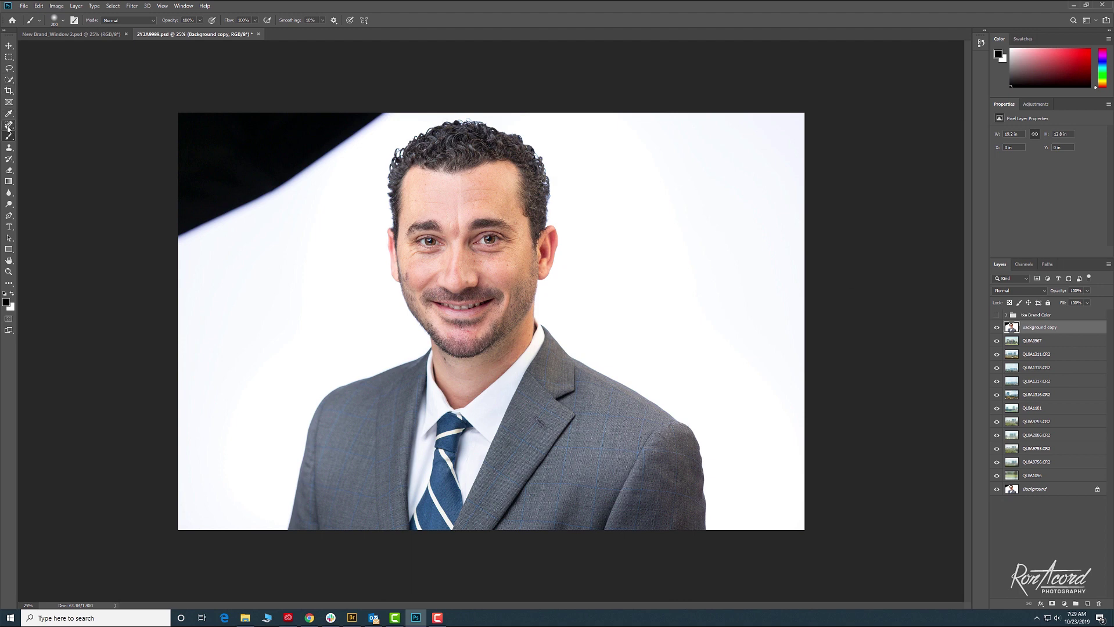
Step: Select the man's head, shirt and suit on the Background copy layer with an enlarged Quick Selection brush
{"action": "left_click", "coordinate": [8, 80]}
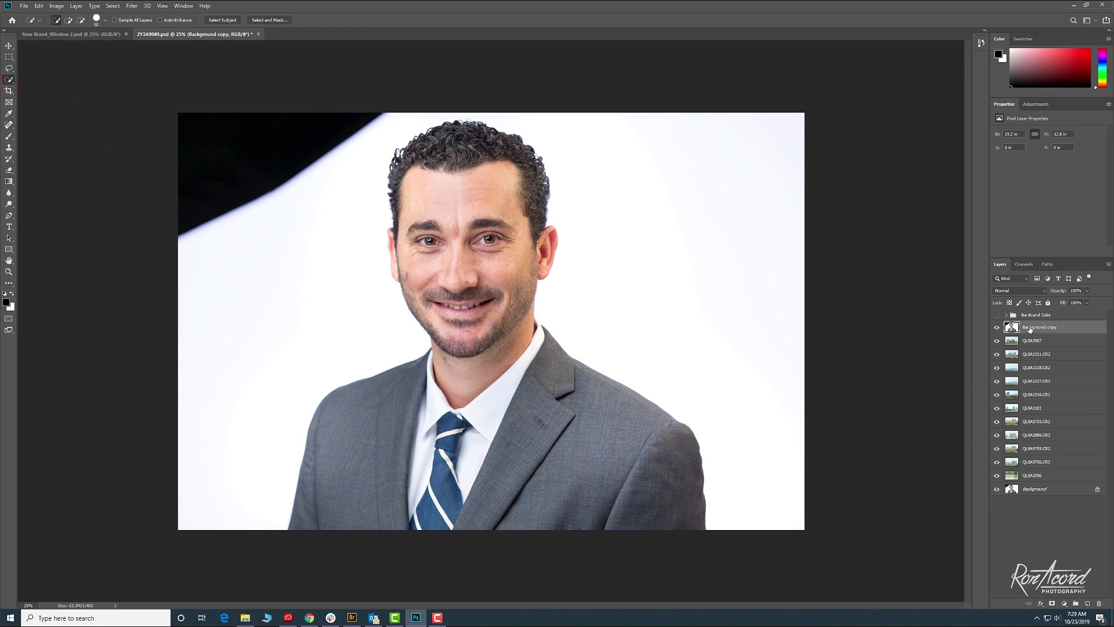
{"action": "left_click_drag", "start_coordinate": [479, 243], "coordinate": [484, 238]}
{"action": "key", "text": "bracketright"}
{"action": "key", "text": "bracketright"}
{"action": "key", "text": "bracketright"}
{"action": "key", "text": "bracketright"}
{"action": "key", "text": "bracketright"}
{"action": "key", "text": "bracketright"}
{"action": "key", "text": "bracketright"}
{"action": "left_click", "coordinate": [490, 192]}
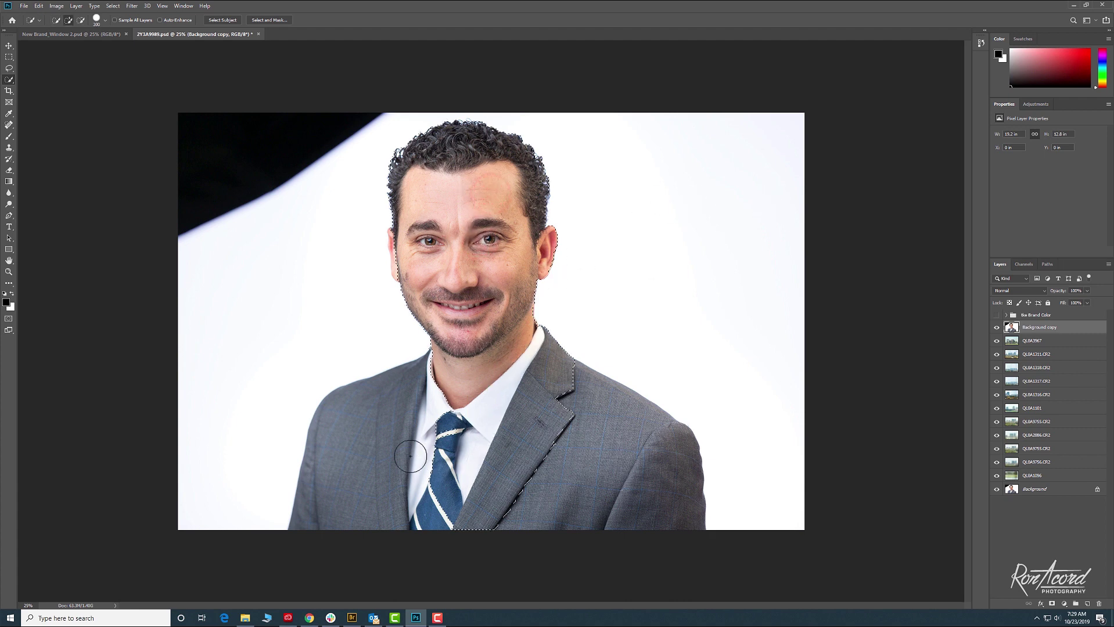
{"action": "left_click", "coordinate": [569, 461]}
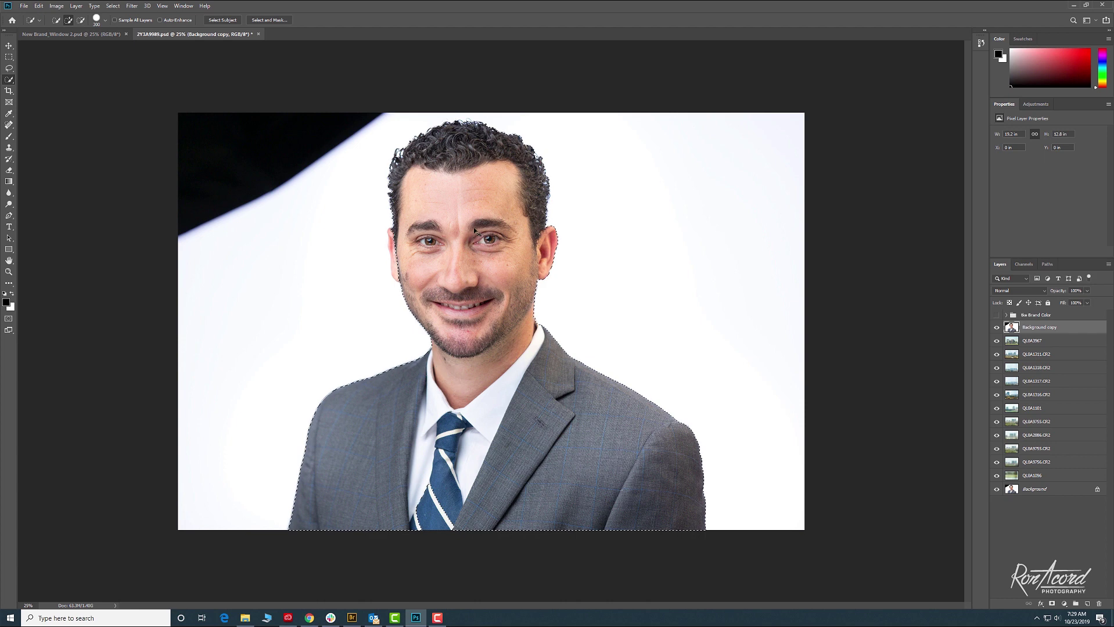
Step: Add the man's ear on the image's left side to the selection with a smaller Quick Selection brush
{"action": "key", "text": "ctrl+plus"}
{"action": "key", "text": "bracketleft"}
{"action": "key", "text": "bracketleft"}
{"action": "key", "text": "bracketleft"}
{"action": "key", "text": "bracketleft"}
{"action": "key", "text": "bracketleft"}
{"action": "key", "text": "bracketleft"}
{"action": "key", "text": "bracketleft"}
{"action": "key", "text": "bracketleft"}
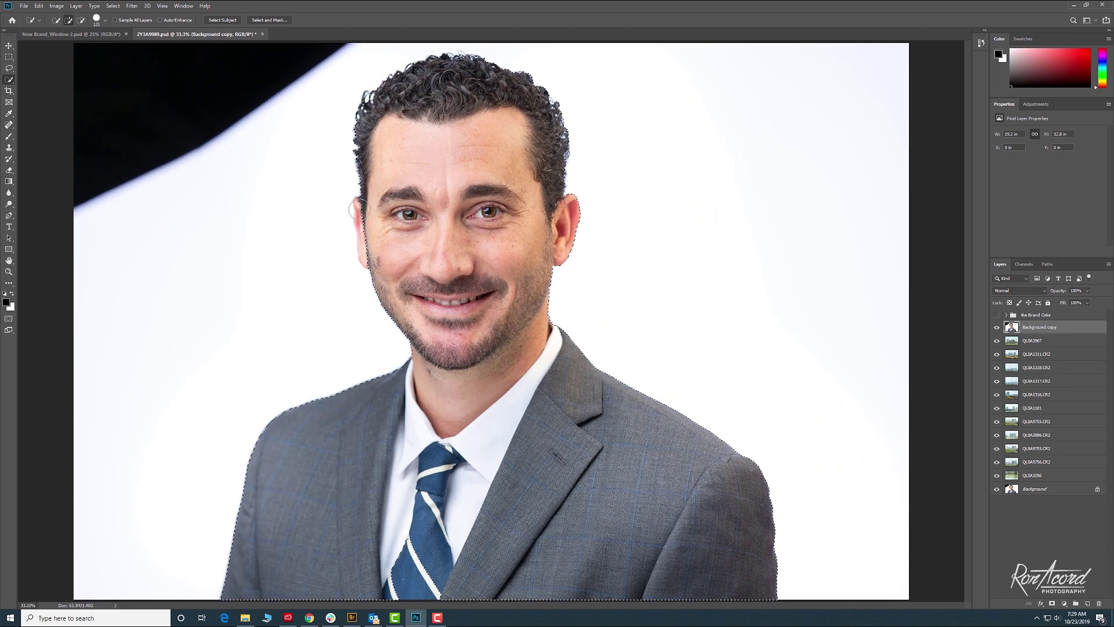
{"action": "left_click", "coordinate": [361, 207]}
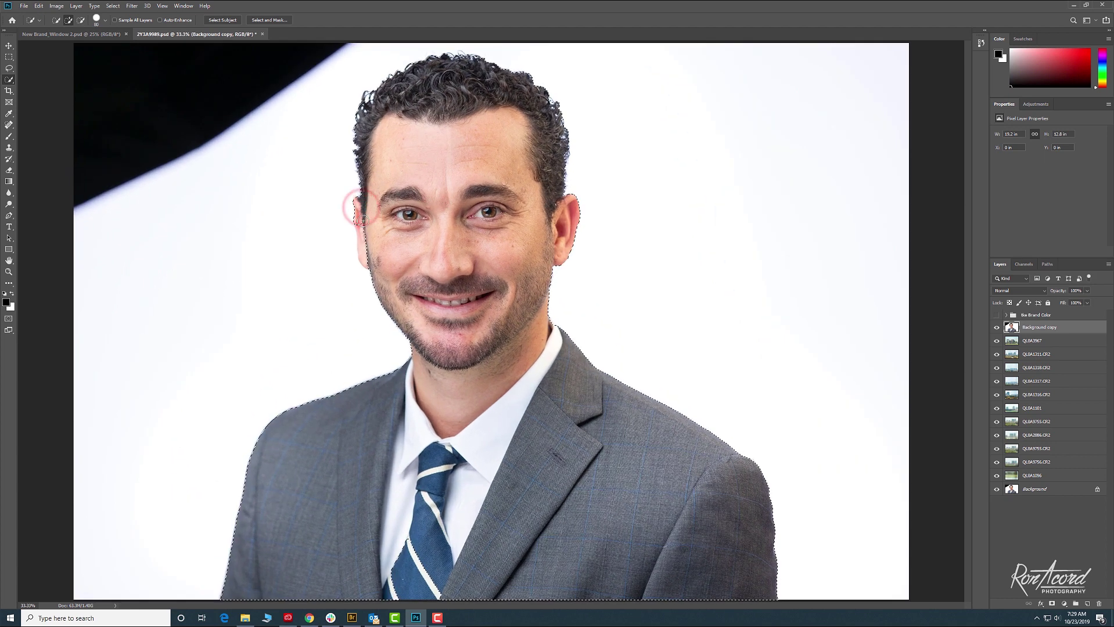
{"action": "left_click", "coordinate": [361, 219]}
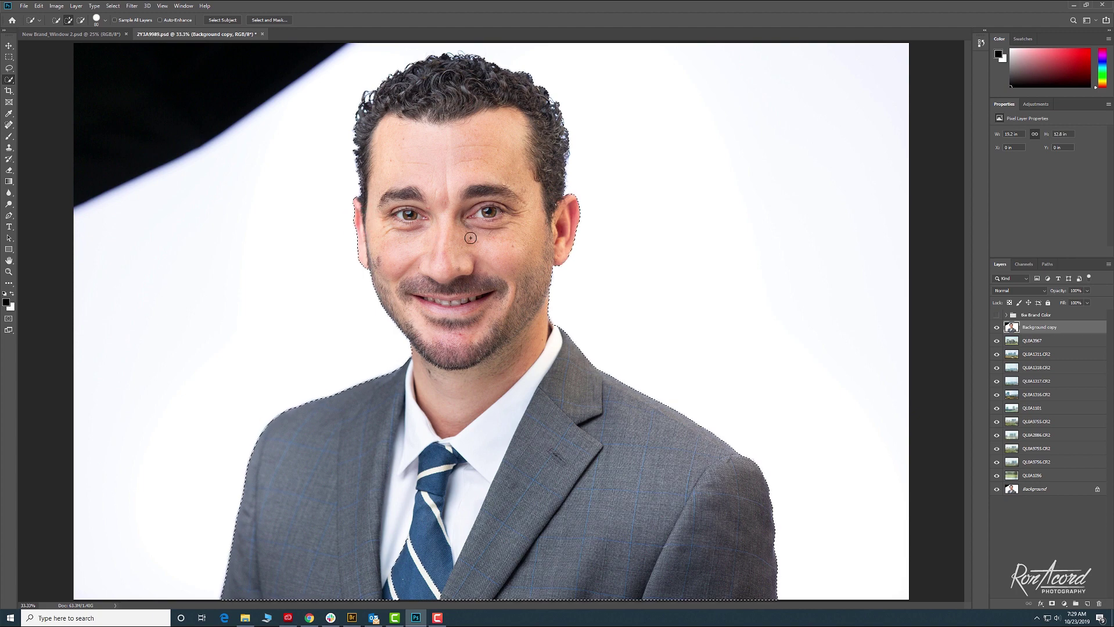
Step: Open the selection in Select and Mask and set the view mode to On Layers
{"action": "key", "text": "ctrl+minus"}
{"action": "key", "text": "ctrl+plus"}
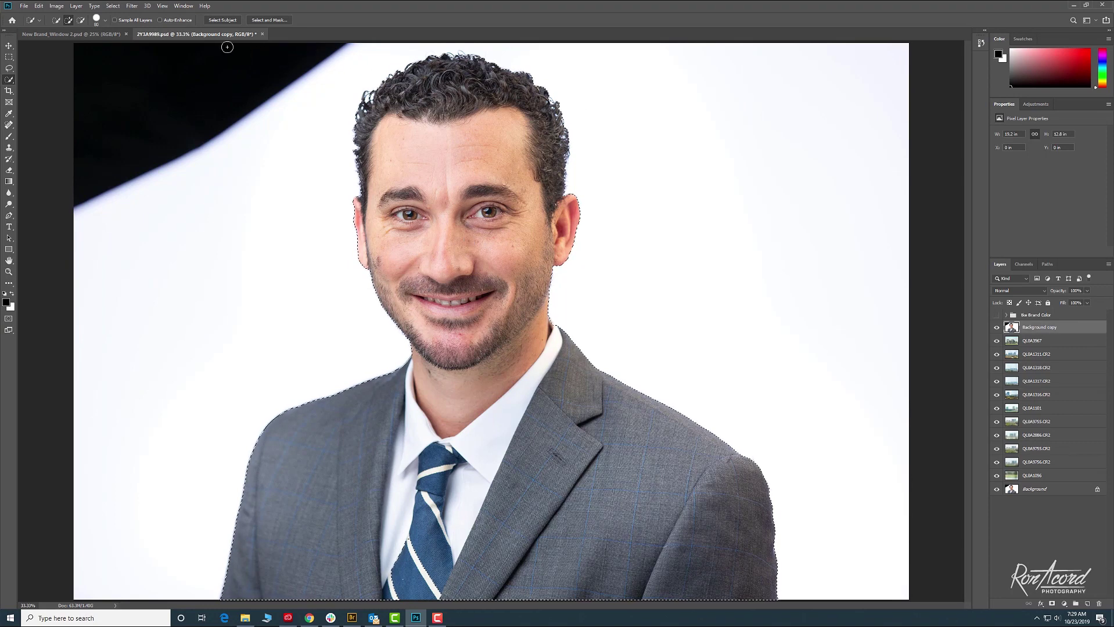
{"action": "left_click", "coordinate": [260, 20]}
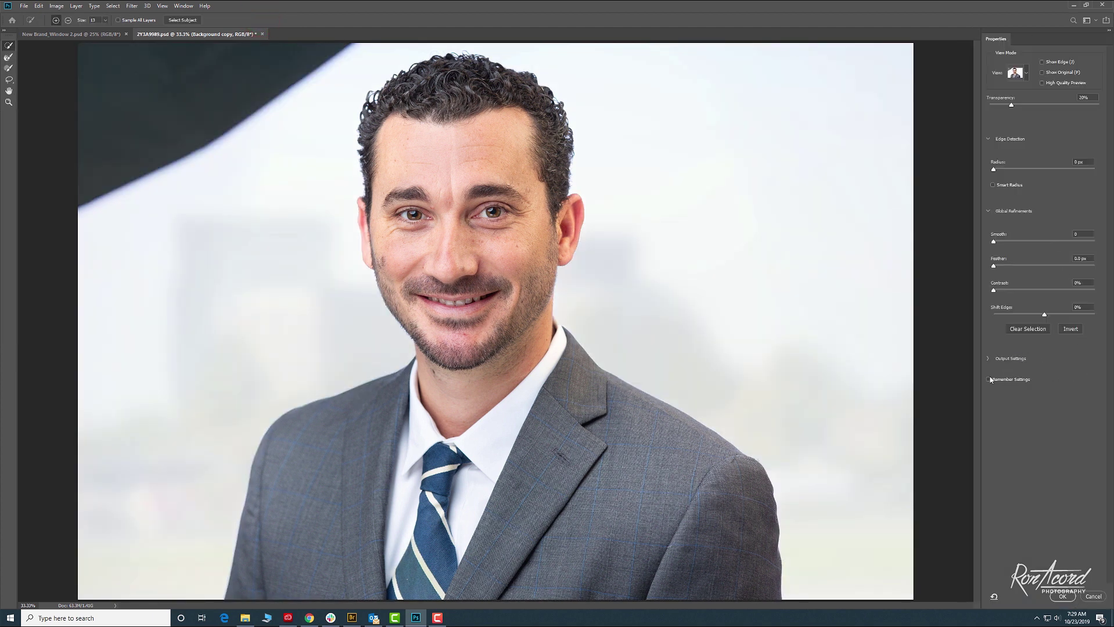
{"action": "left_click", "coordinate": [1026, 73]}
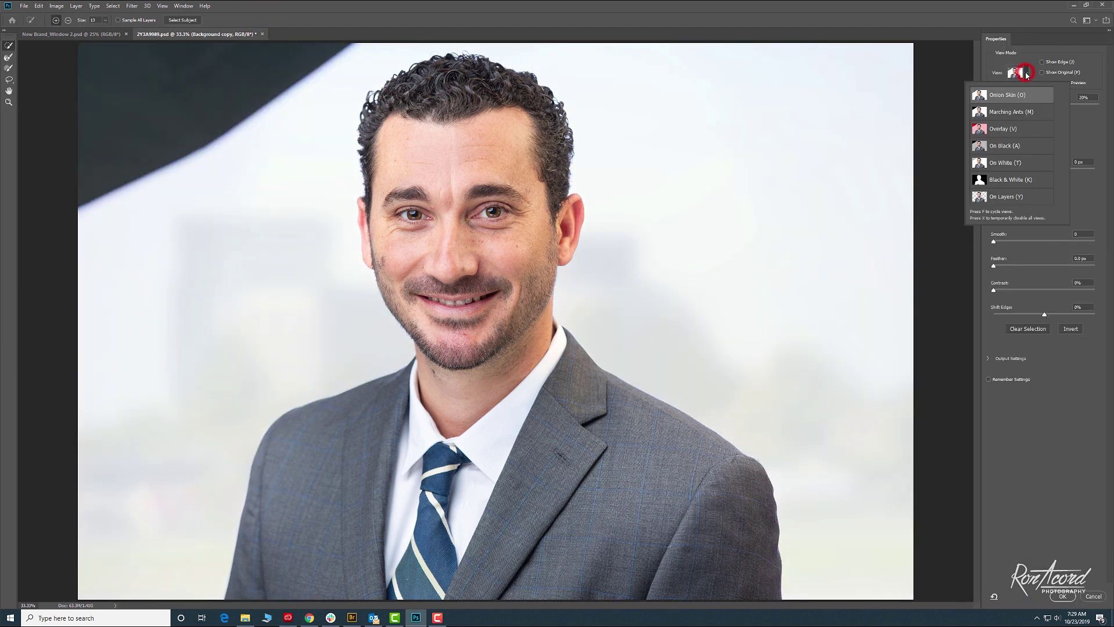
{"action": "left_click", "coordinate": [1003, 198]}
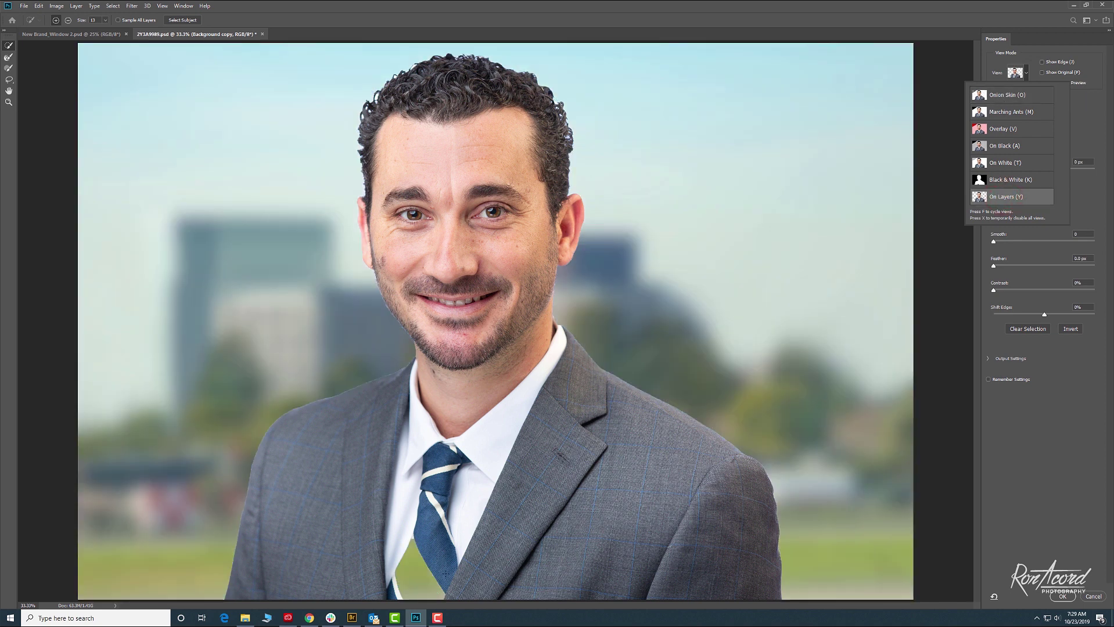
Step: Add the missing lower part of the tie and shirt back into the selection using the Quick Selection tool
{"action": "left_click", "coordinate": [8, 58]}
{"action": "key", "text": "ctrl+minus"}
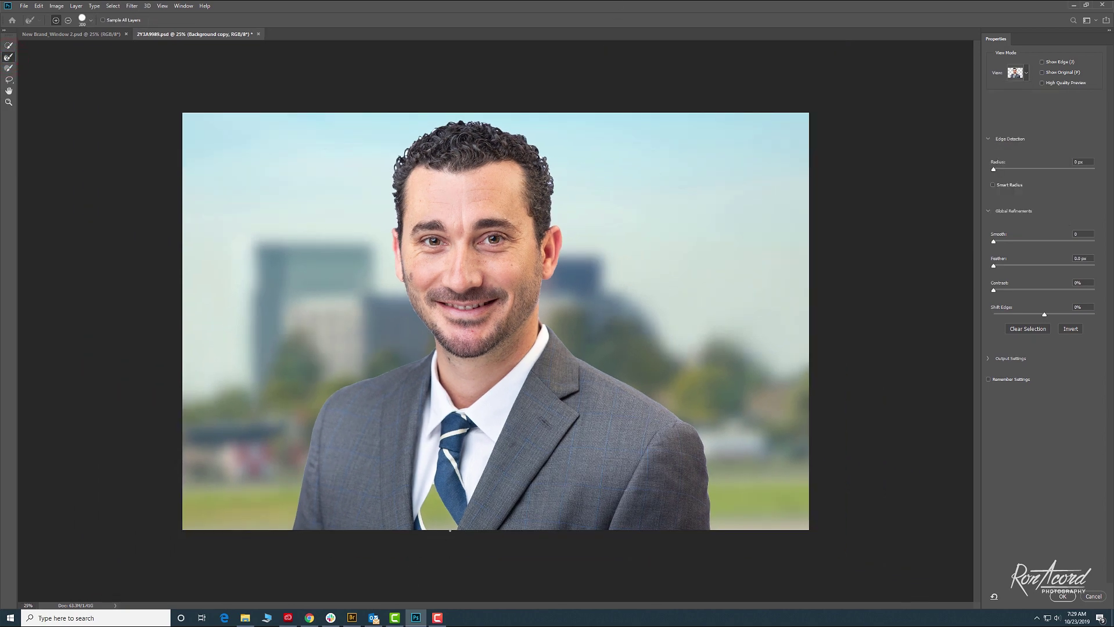
{"action": "mouse_move", "coordinate": [450, 530]}
{"action": "left_mouse_down"}
{"action": "mouse_move", "coordinate": [444, 494]}
{"action": "mouse_move", "coordinate": [446, 520]}
{"action": "left_mouse_up"}
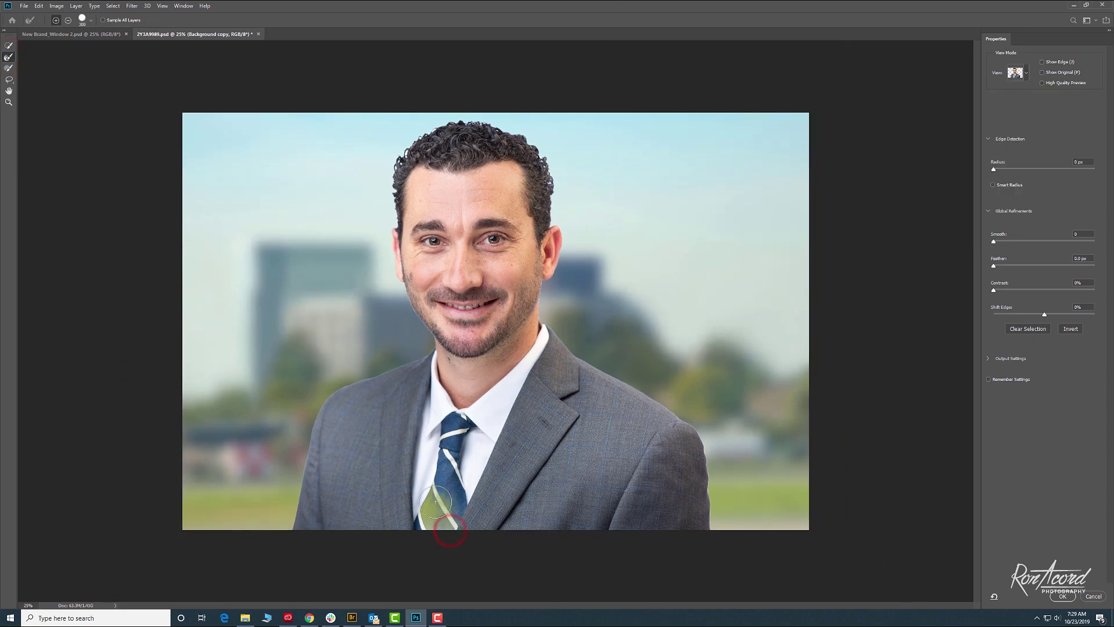
{"action": "left_click", "coordinate": [9, 45]}
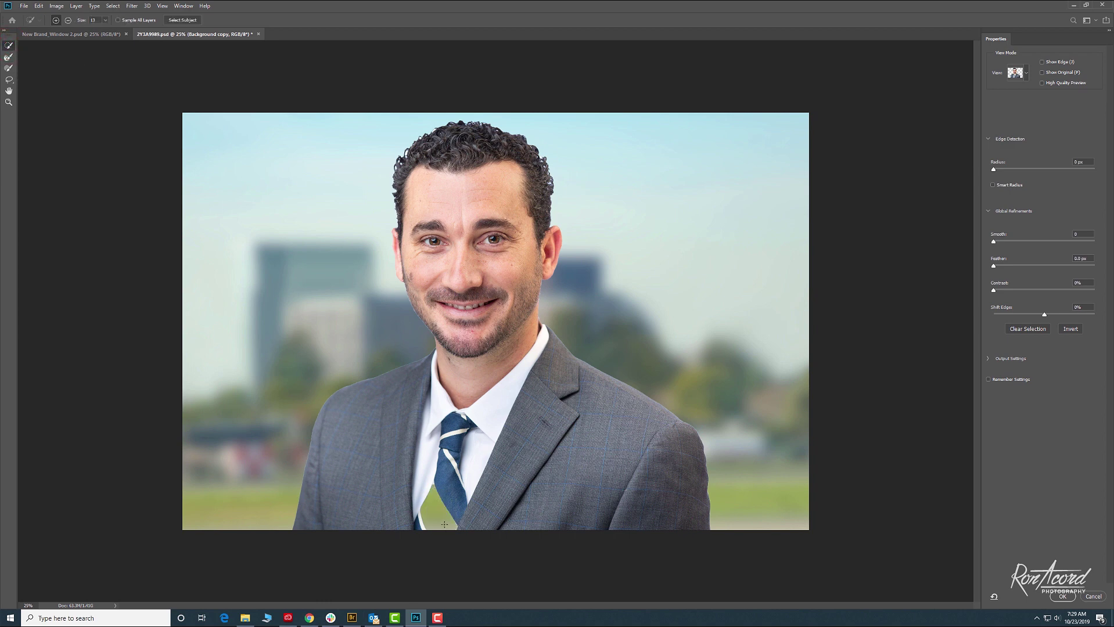
{"action": "left_click_drag", "start_coordinate": [449, 528], "coordinate": [447, 520]}
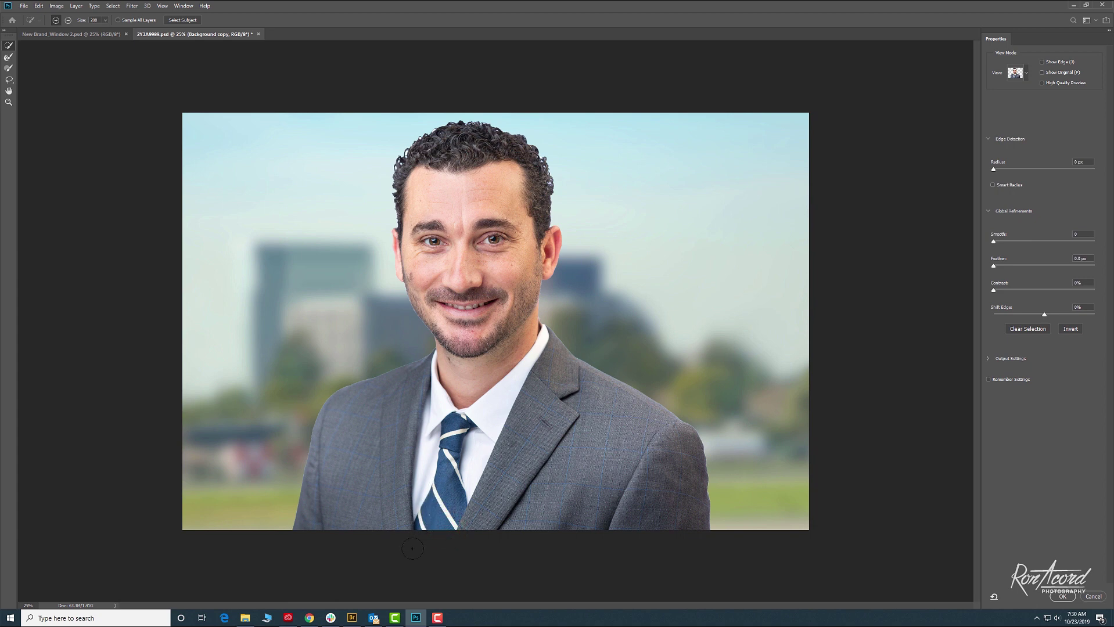
Step: Choose the Refine Edge Brush and examine the cutout's edges along the suit shoulders, jaw, ears and hair
{"action": "left_click", "coordinate": [8, 57]}
{"action": "key", "text": "ctrl+plus"}
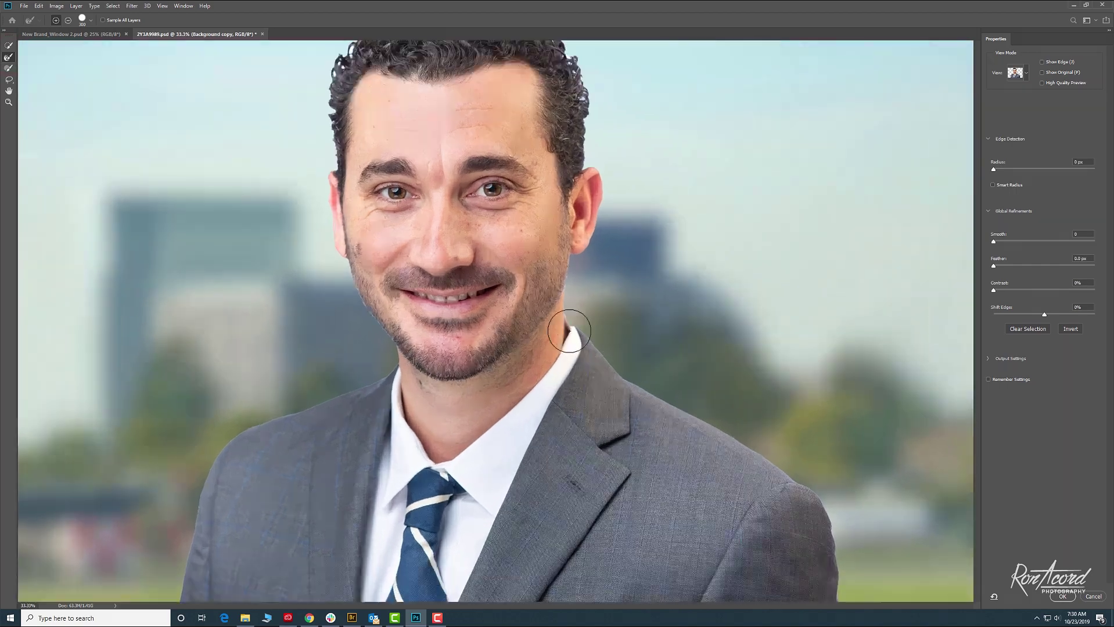
{"action": "key", "text": "ctrl+plus"}
{"action": "left_click_drag", "start_coordinate": [659, 256], "coordinate": [766, 365]}
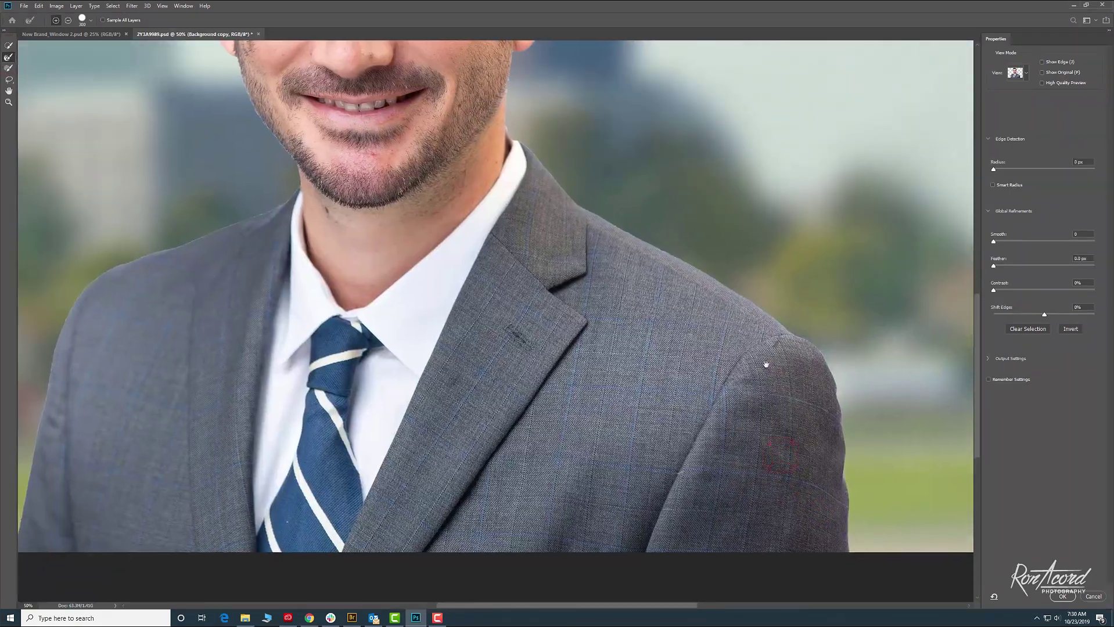
{"action": "left_click_drag", "start_coordinate": [567, 355], "coordinate": [695, 393]}
{"action": "left_click_drag", "start_coordinate": [391, 251], "coordinate": [424, 410]}
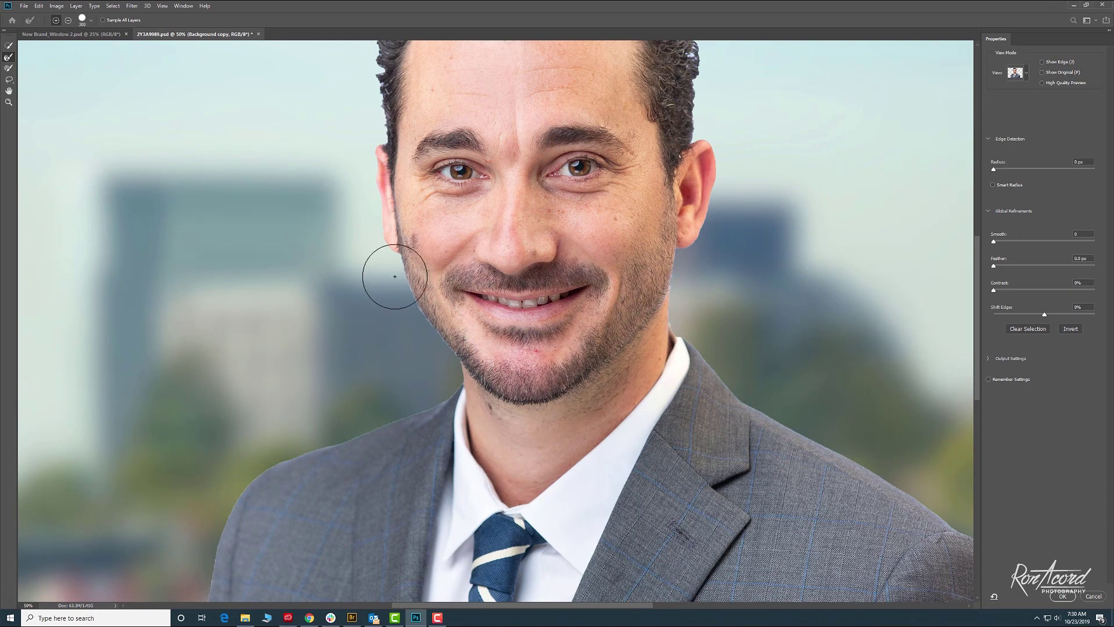
{"action": "left_click_drag", "start_coordinate": [527, 303], "coordinate": [534, 370]}
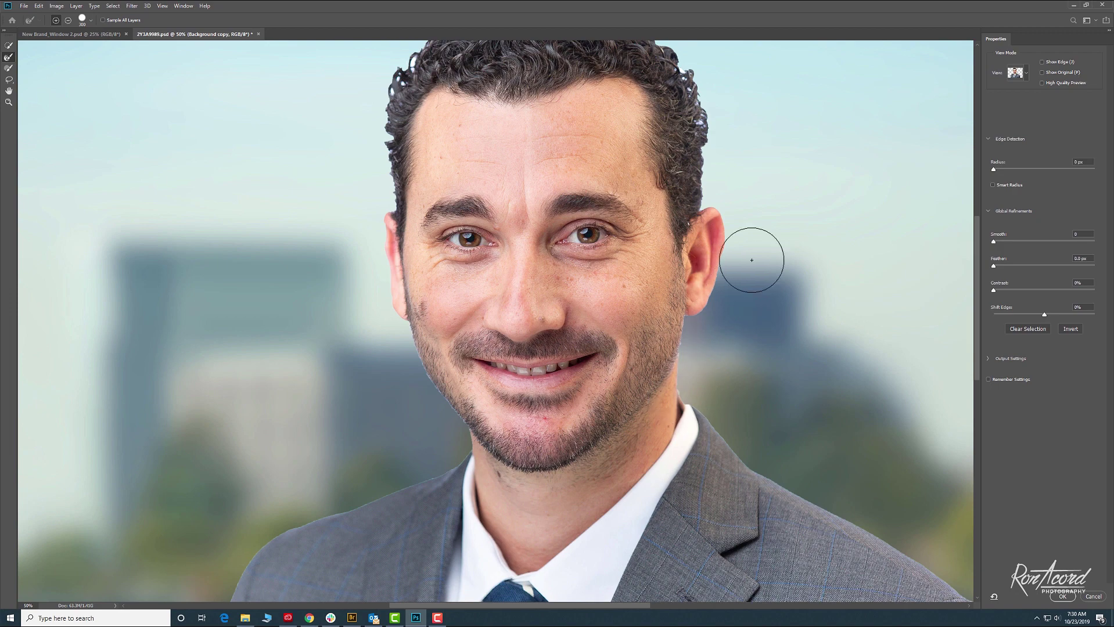
{"action": "scroll", "coordinate": [733, 169], "scroll_direction": "up", "scroll_amount": 3}
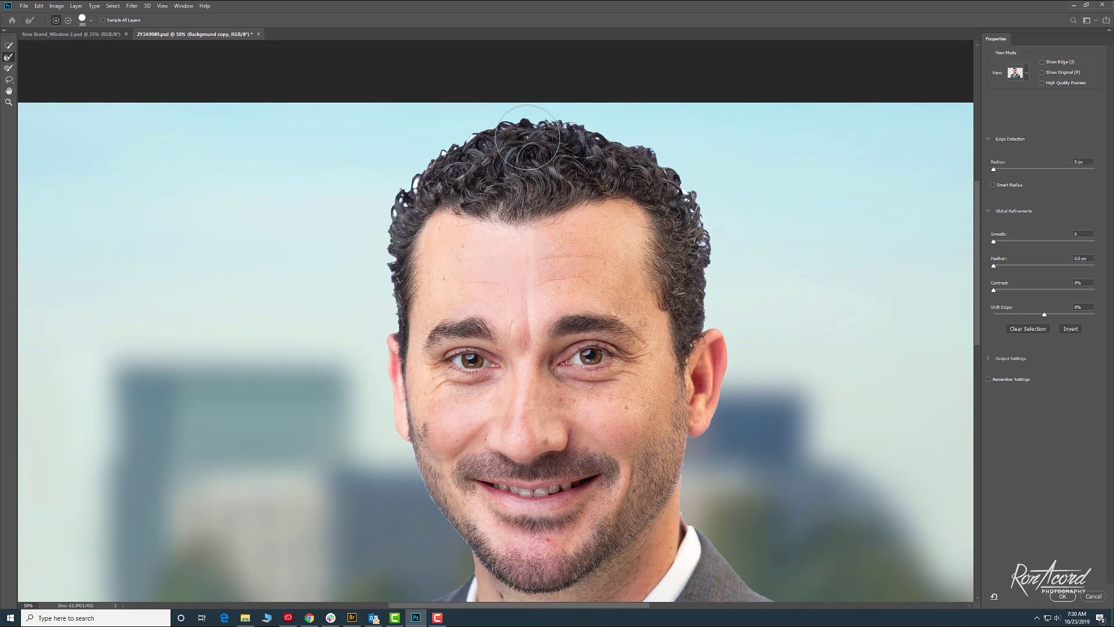
Step: Reduce the Refine Edge Brush size and turn on Decontaminate Colors in the output settings
{"action": "key", "text": "bracketleft"}
{"action": "key", "text": "bracketleft"}
{"action": "left_click", "coordinate": [1026, 74]}
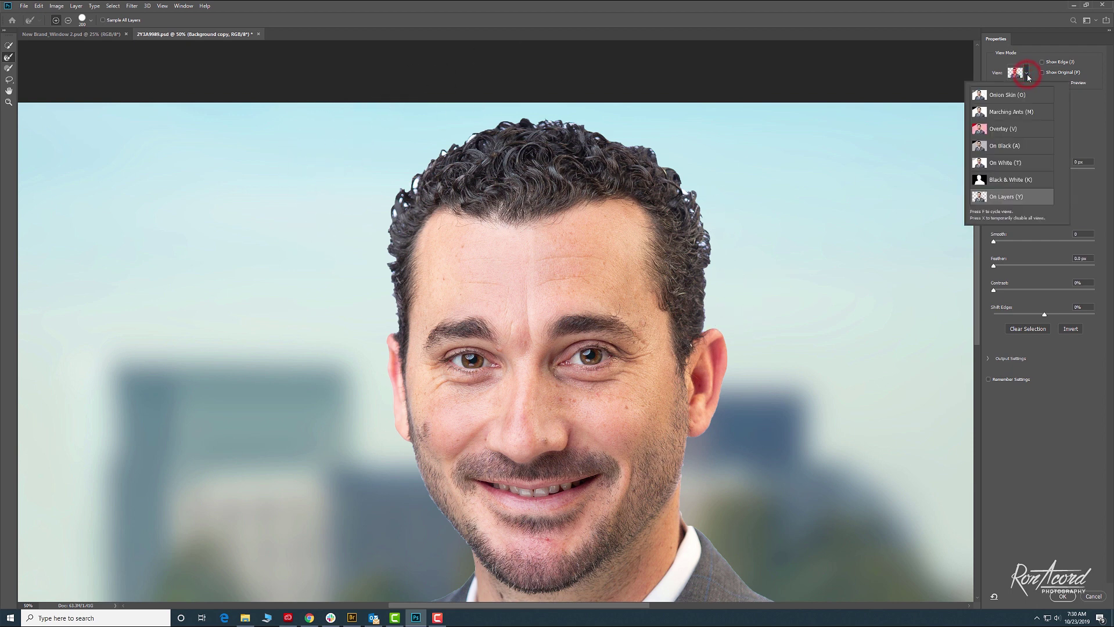
{"action": "left_click", "coordinate": [1027, 75]}
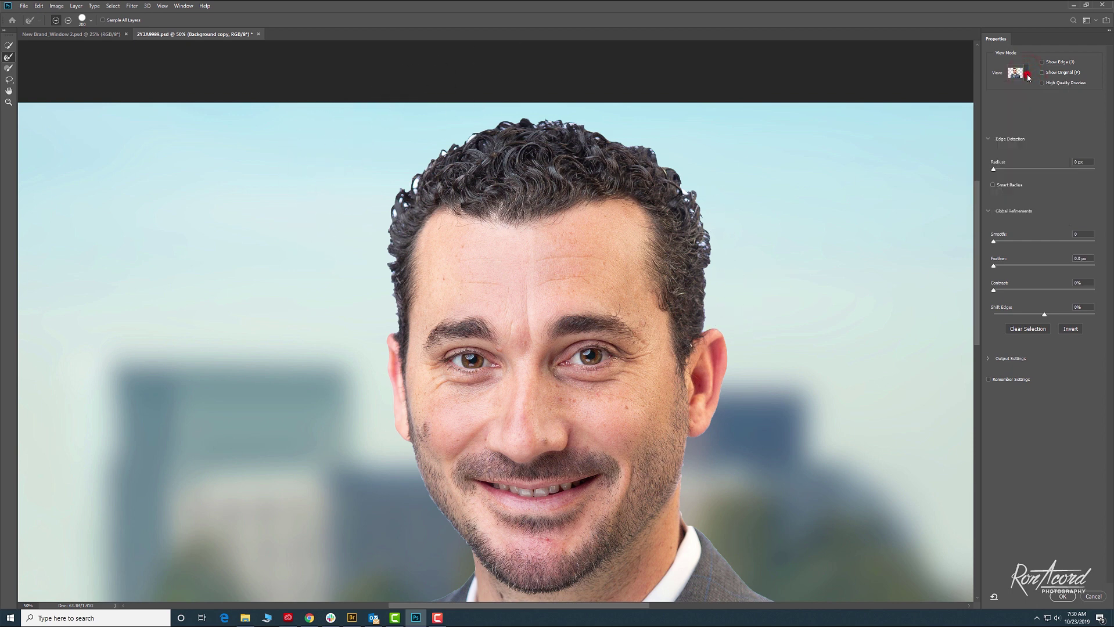
{"action": "left_click", "coordinate": [989, 359]}
{"action": "left_click", "coordinate": [993, 375]}
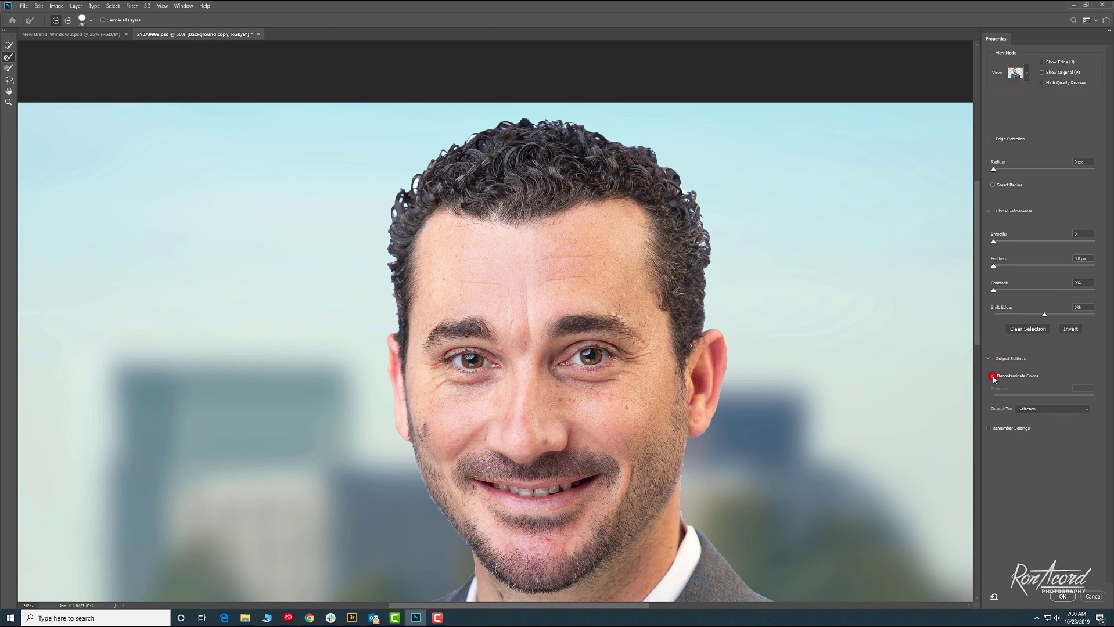
Step: Refine the selection edge along the curls on both sides of the man's head with a smaller Refine Edge Brush
{"action": "key", "text": "bracketleft"}
{"action": "key", "text": "bracketleft"}
{"action": "key", "text": "bracketleft"}
{"action": "key", "text": "bracketleft"}
{"action": "key", "text": "bracketleft"}
{"action": "left_click_drag", "start_coordinate": [709, 267], "coordinate": [690, 196]}
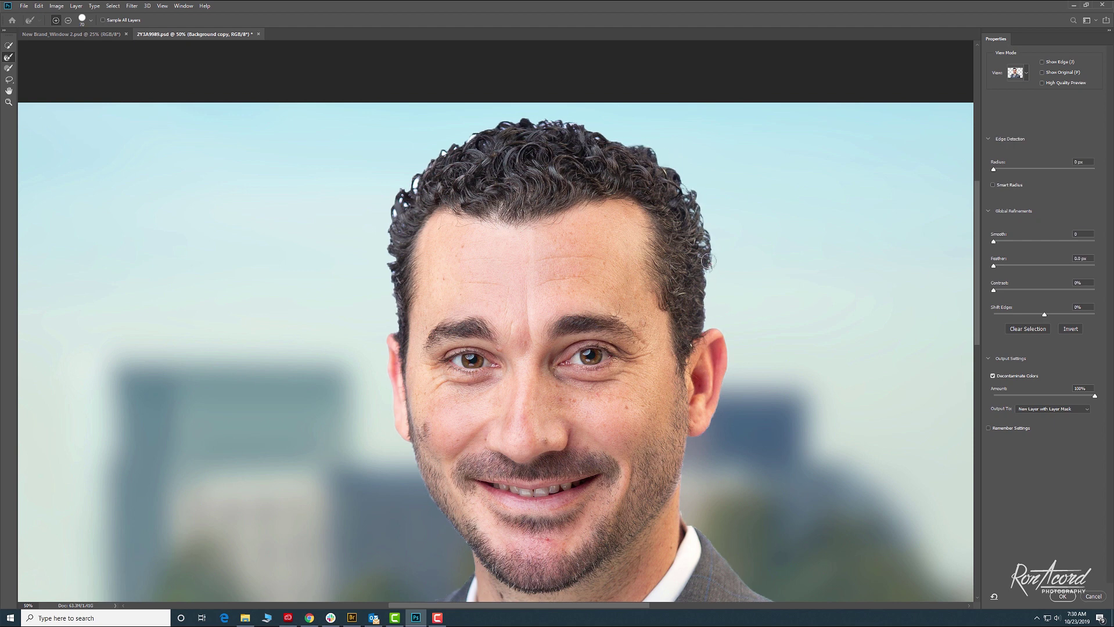
{"action": "key", "text": "bracketleft"}
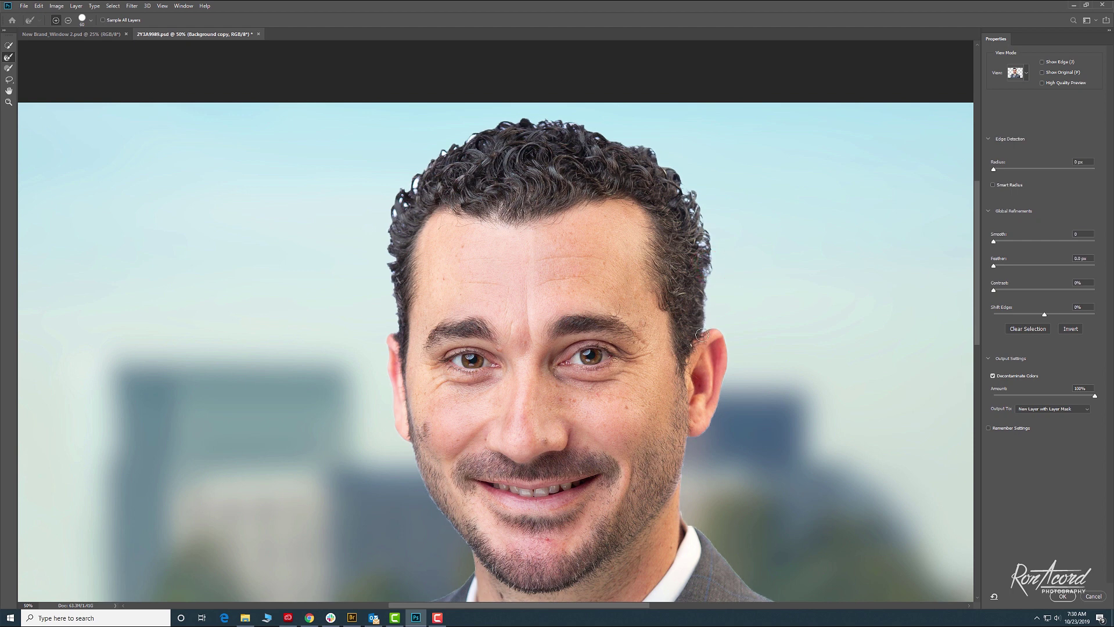
{"action": "left_click_drag", "start_coordinate": [704, 323], "coordinate": [705, 305]}
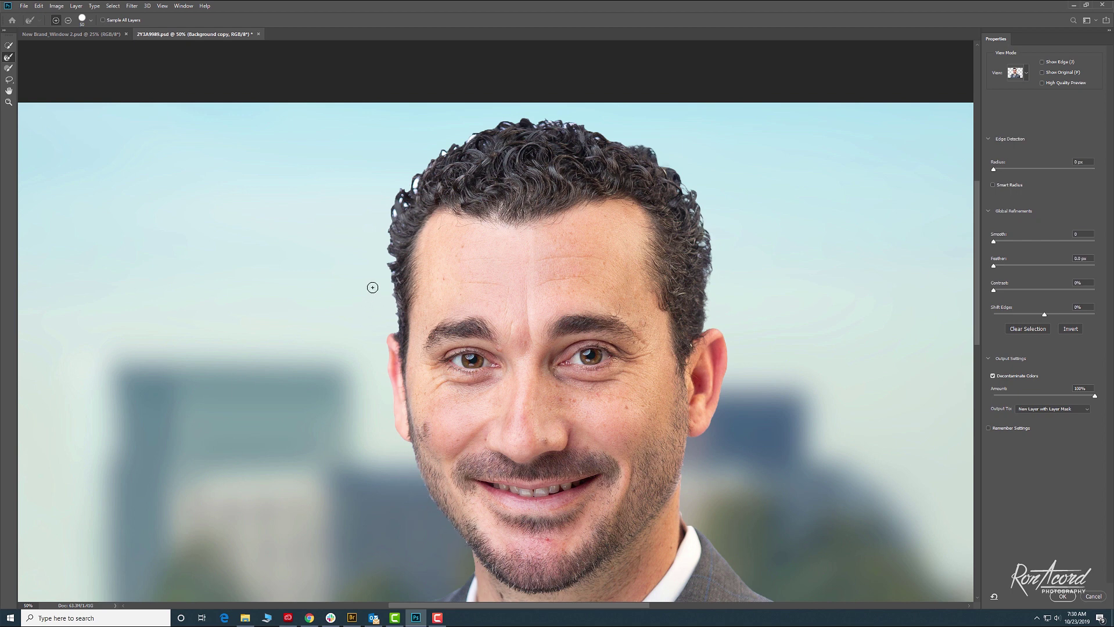
{"action": "left_click_drag", "start_coordinate": [397, 335], "coordinate": [395, 316]}
{"action": "left_click_drag", "start_coordinate": [672, 167], "coordinate": [699, 199]}
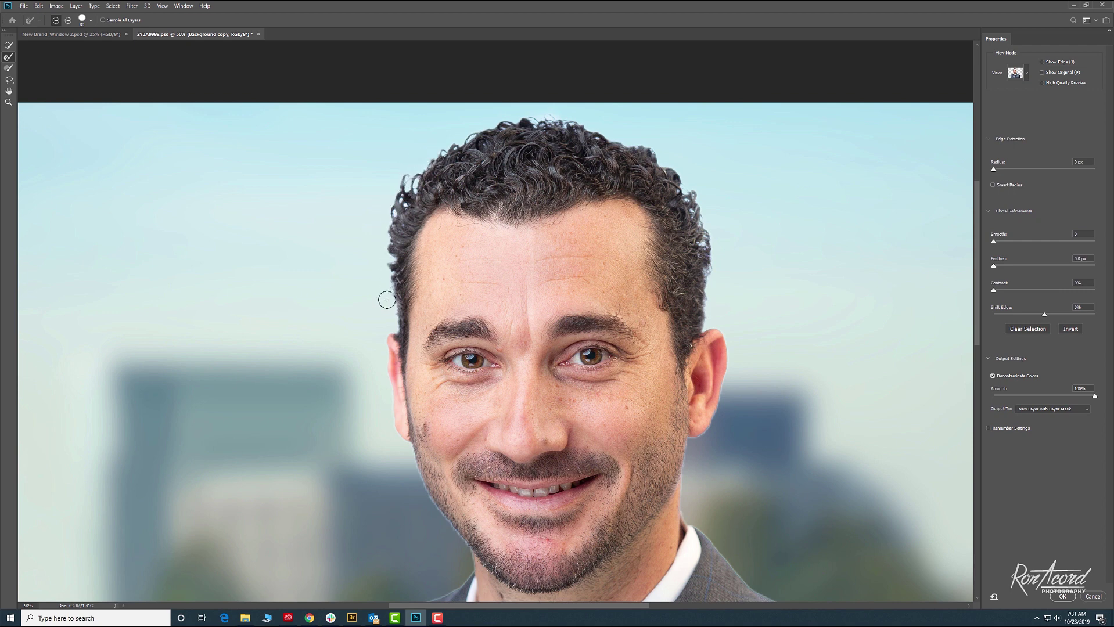
Step: Brush the Refine Edge Brush at size 70 around the outer hair edge, over the top of the head from ear to ear
{"action": "key", "text": "bracketleft"}
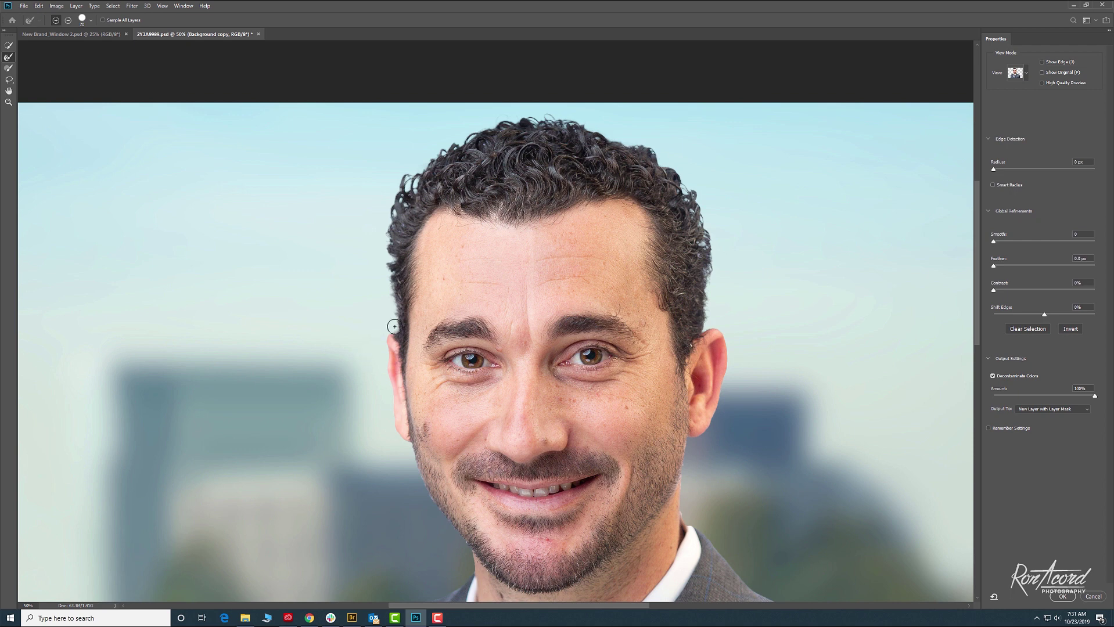
{"action": "mouse_move", "coordinate": [394, 329]}
{"action": "left_mouse_down"}
{"action": "mouse_move", "coordinate": [390, 219]}
{"action": "mouse_move", "coordinate": [421, 165]}
{"action": "mouse_move", "coordinate": [403, 177]}
{"action": "mouse_move", "coordinate": [464, 139]}
{"action": "left_mouse_up"}
{"action": "left_click_drag", "start_coordinate": [538, 120], "coordinate": [630, 142]}
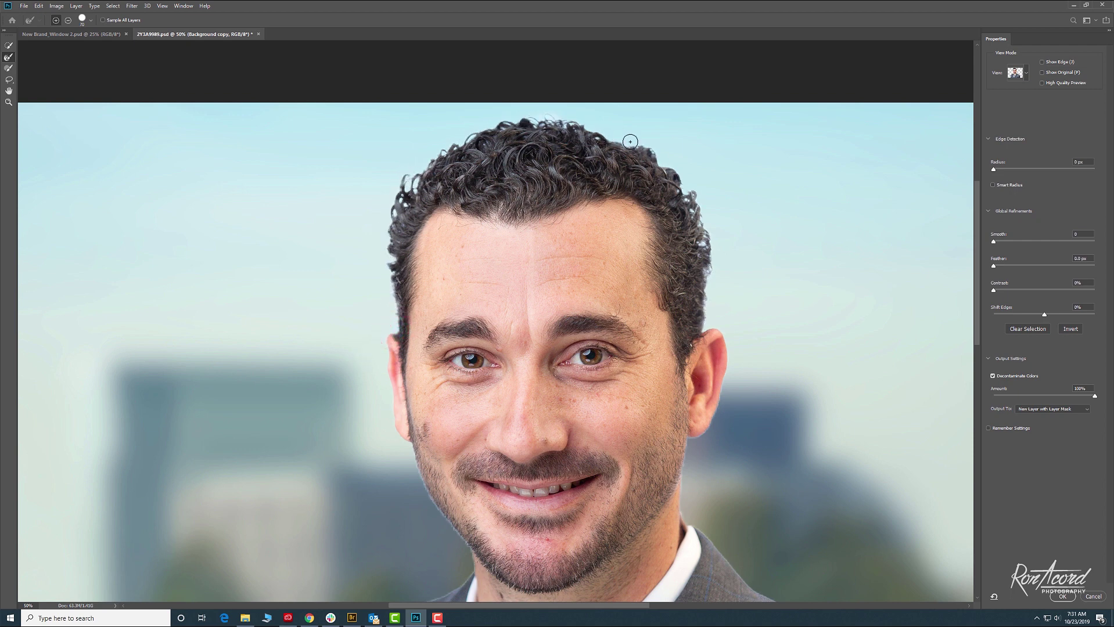
{"action": "left_click_drag", "start_coordinate": [684, 179], "coordinate": [710, 254]}
{"action": "left_click_drag", "start_coordinate": [712, 299], "coordinate": [707, 413]}
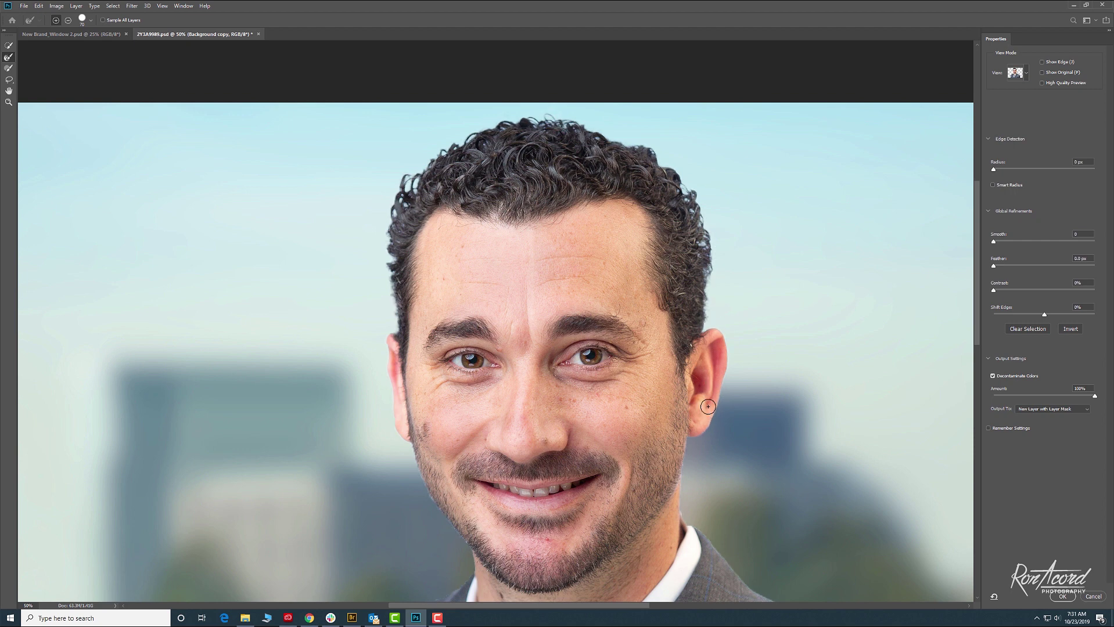
Step: Refine the selection edge along the beard, jawline and neck on both sides with a Refine Edge Brush of size 30
{"action": "scroll", "coordinate": [706, 410], "scroll_direction": "down", "scroll_amount": 3}
{"action": "key", "text": "ctrl+plus"}
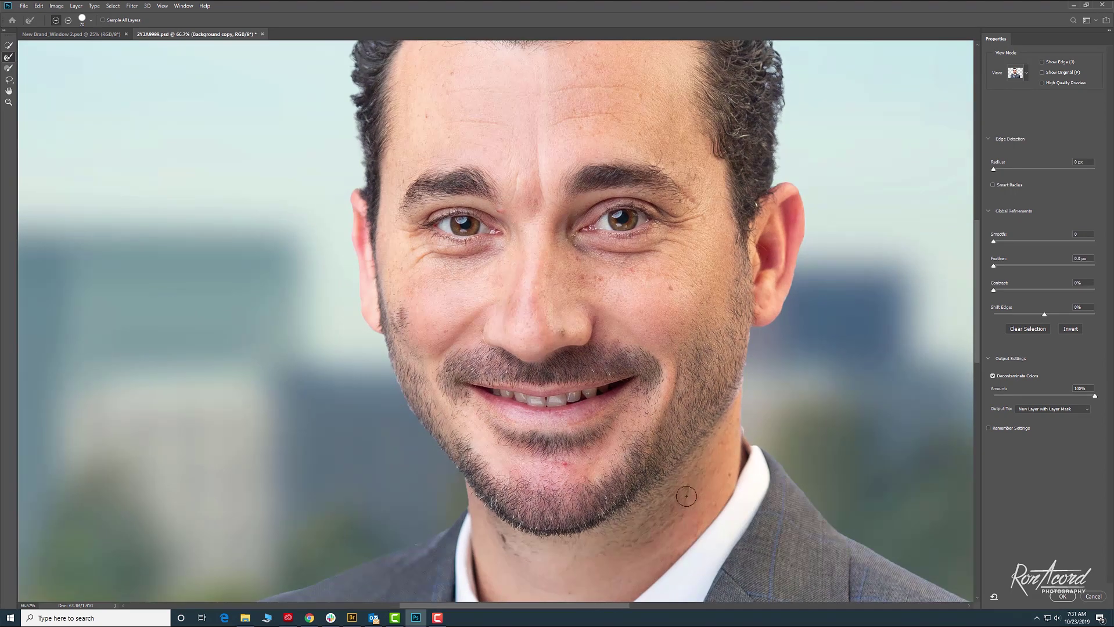
{"action": "left_click", "coordinate": [453, 471]}
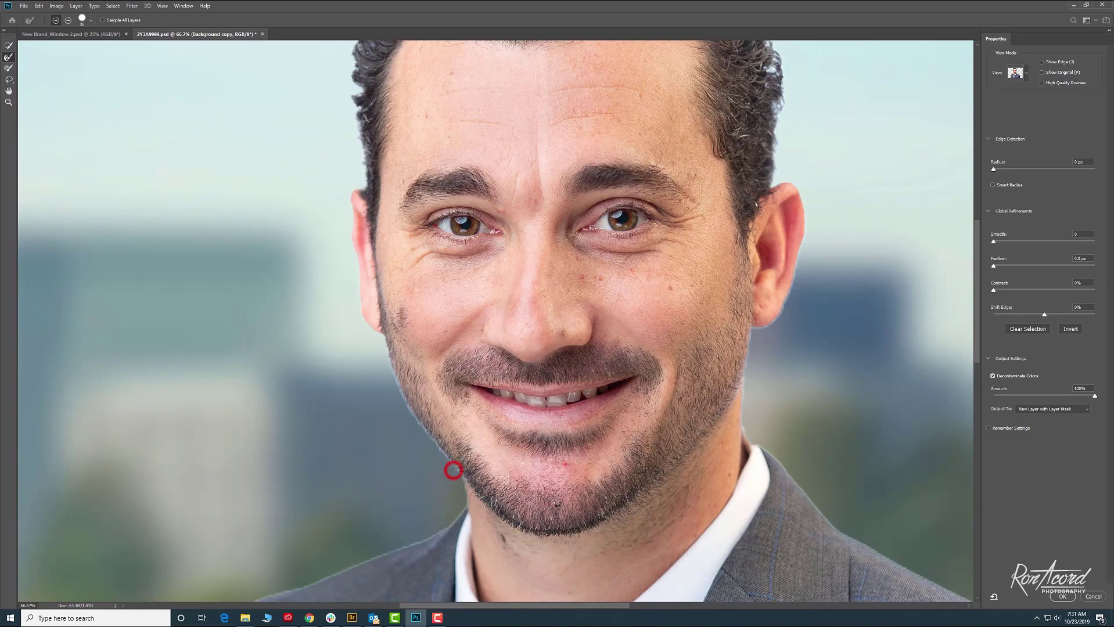
{"action": "left_click", "coordinate": [746, 425]}
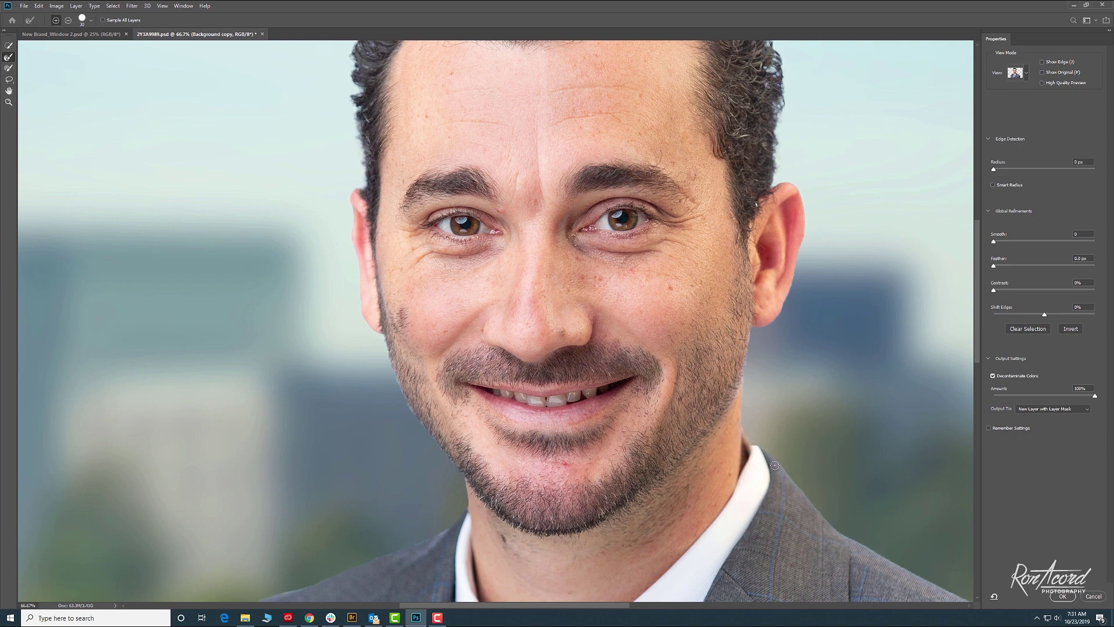
{"action": "left_click", "coordinate": [749, 364]}
{"action": "left_click", "coordinate": [750, 362]}
{"action": "left_click", "coordinate": [407, 409]}
{"action": "left_click", "coordinate": [420, 431]}
{"action": "left_click", "coordinate": [394, 386]}
Step: Apply the Select and Mask refinement, outputting it to a new layer with a layer mask
{"action": "key", "text": "ctrl+minus"}
{"action": "key", "text": "ctrl+minus"}
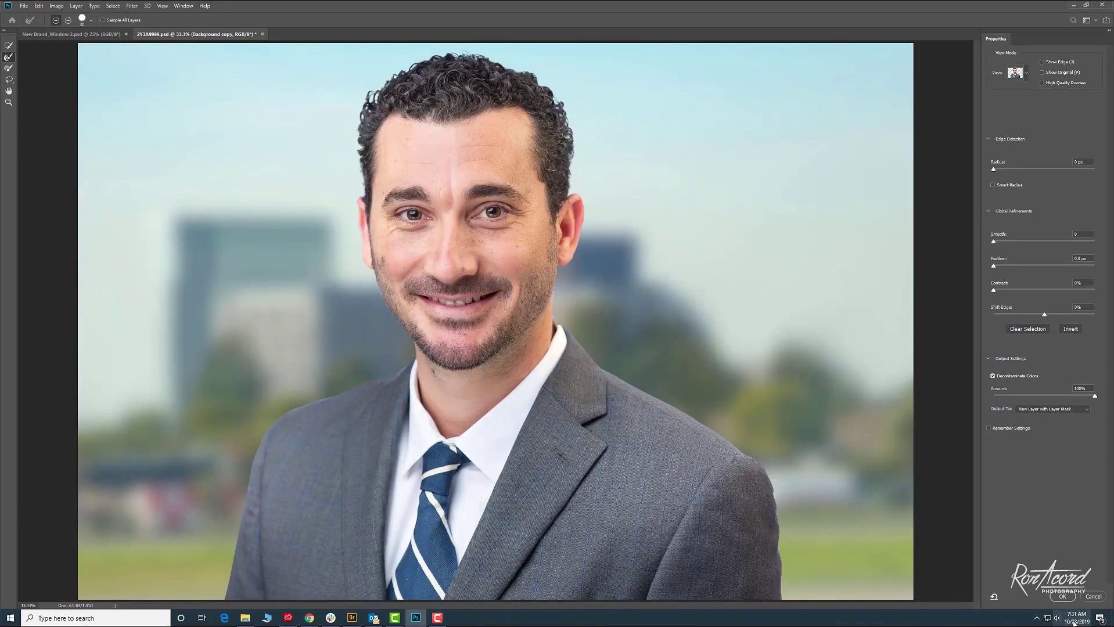
{"action": "left_click", "coordinate": [1063, 598]}
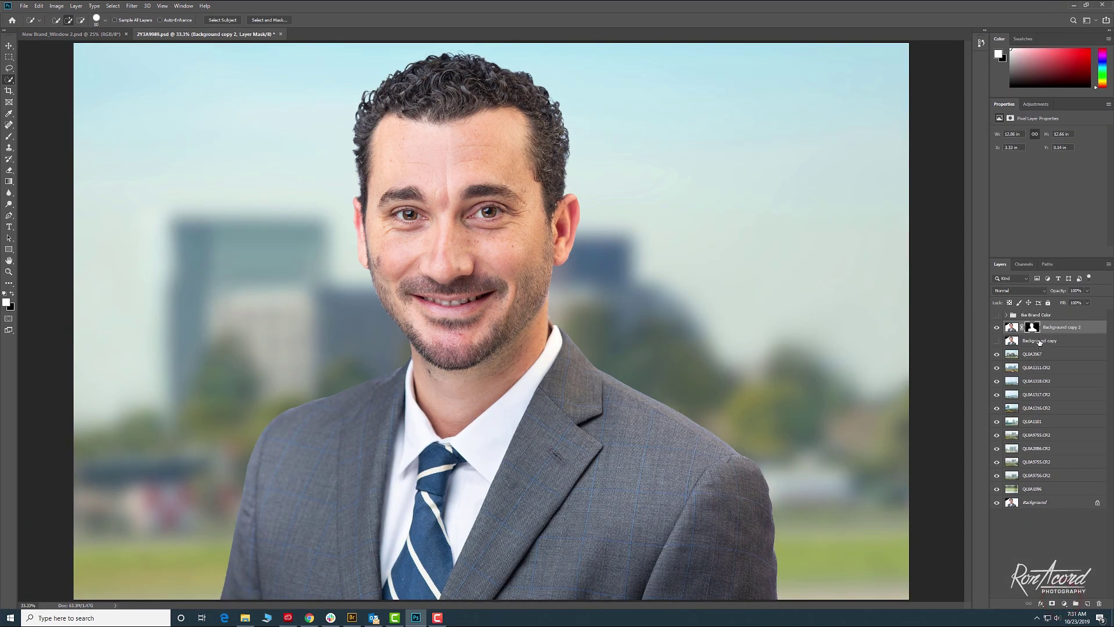
Step: Group the Background copy and Background copy 2 layers
{"action": "left_click", "coordinate": [1039, 342]}
{"action": "left_click", "coordinate": [1054, 327], "text": "shift"}
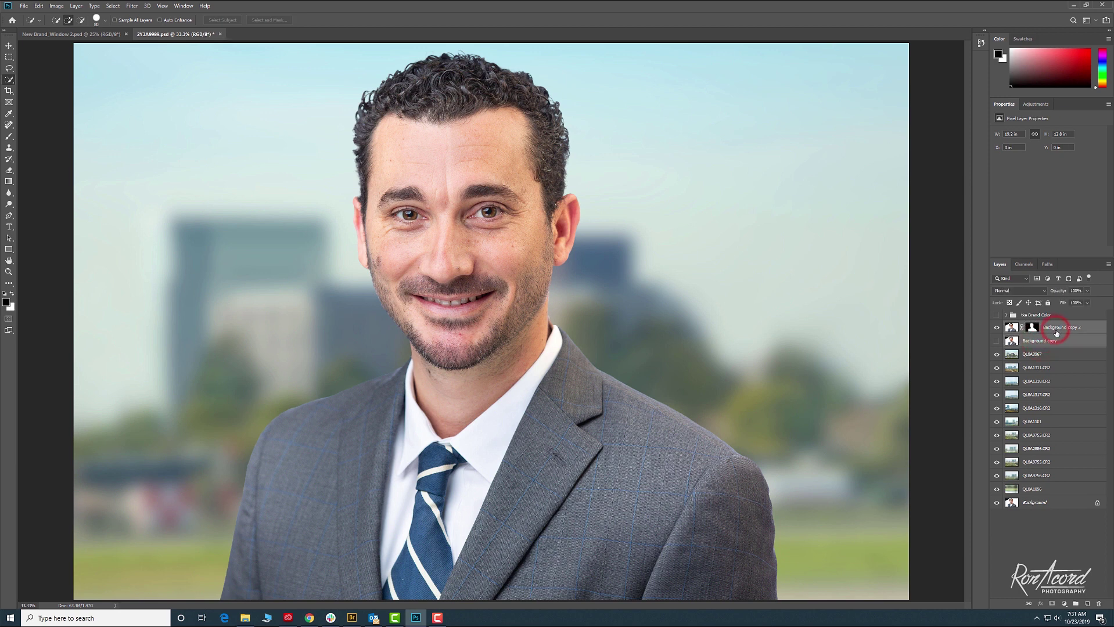
{"action": "left_click", "coordinate": [1055, 329]}
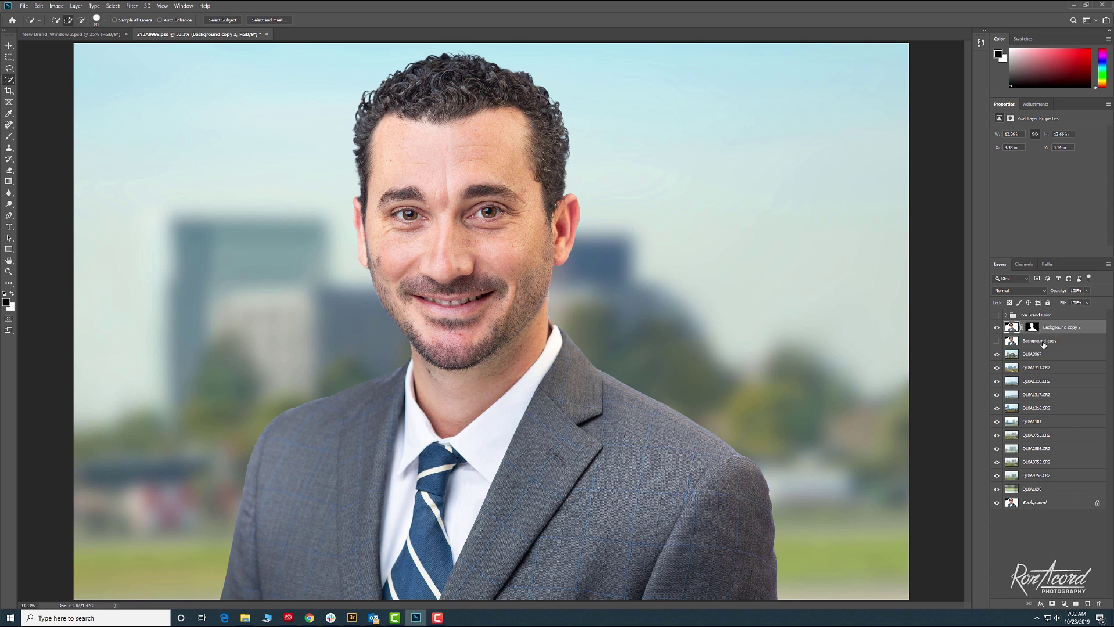
{"action": "left_click", "coordinate": [1042, 343], "text": "ctrl"}
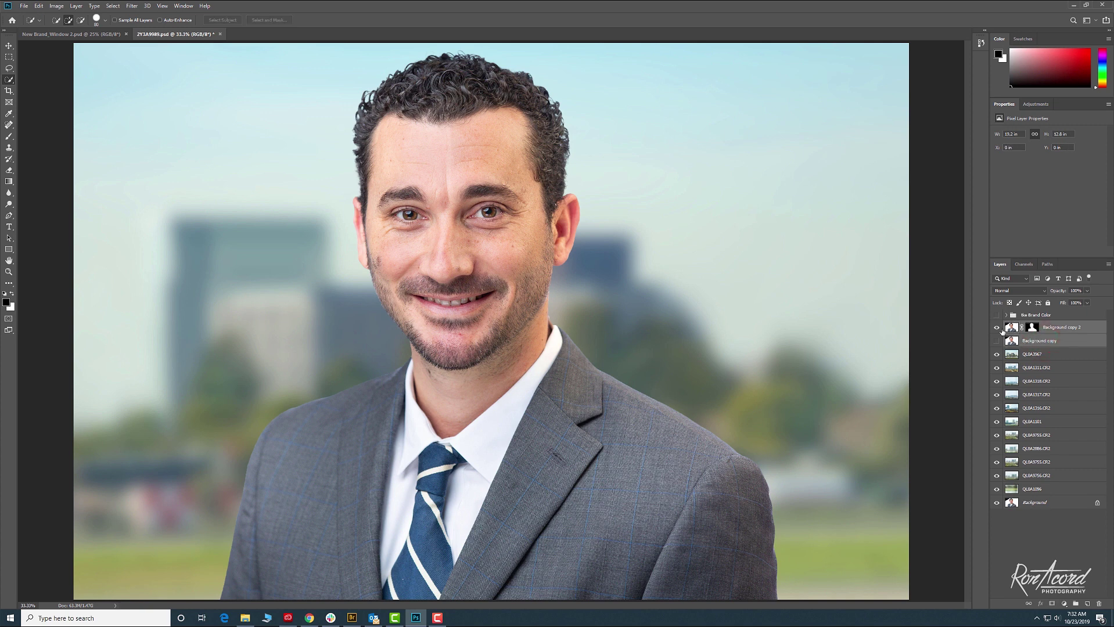
{"action": "key", "text": "ctrl+g"}
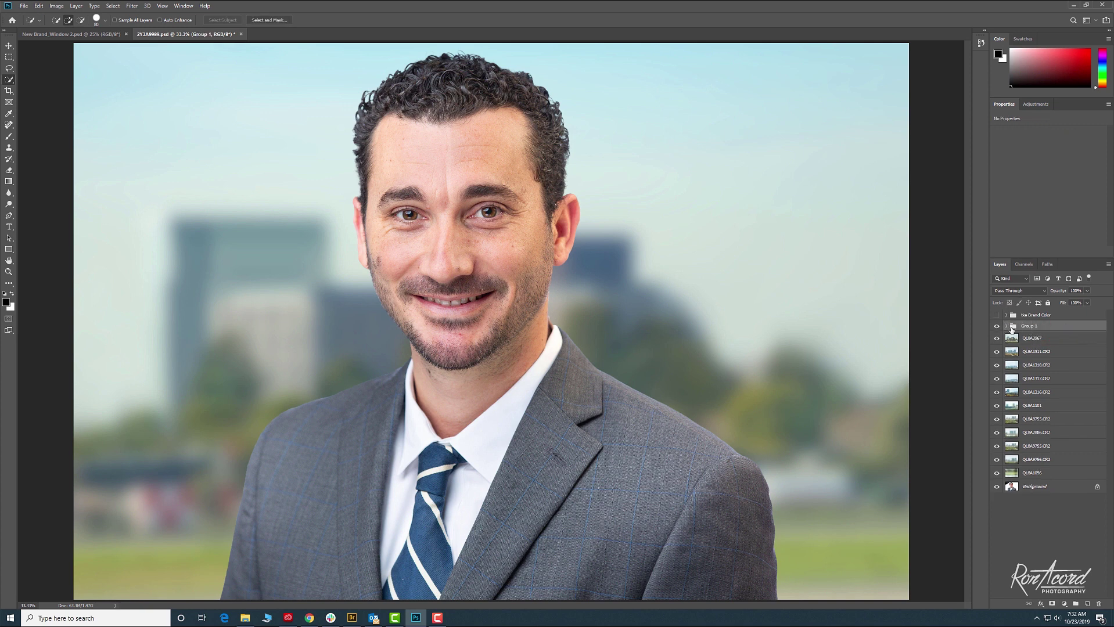
Step: Expand the new group and move the layer mask from Background copy 2 onto the group
{"action": "left_click", "coordinate": [1006, 327]}
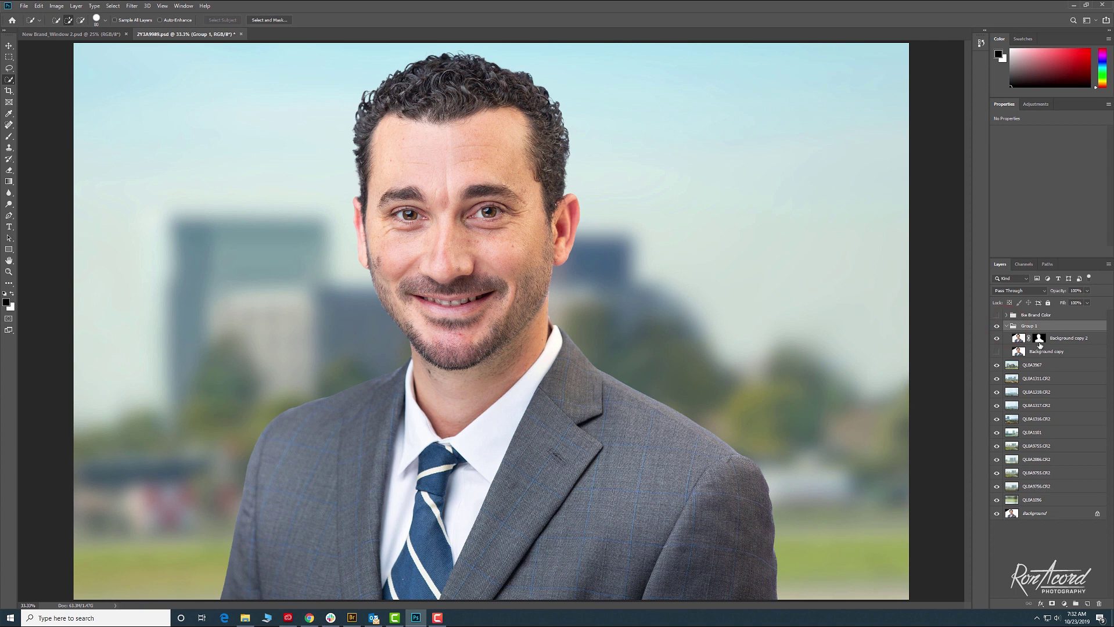
{"action": "left_click", "coordinate": [1039, 339]}
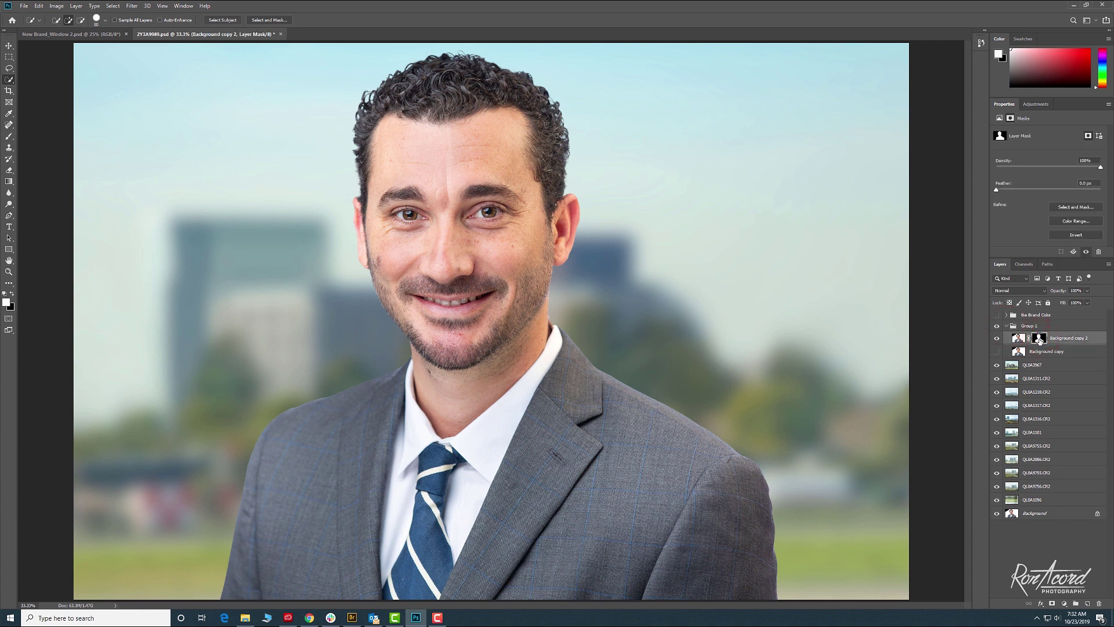
{"action": "left_click_drag", "start_coordinate": [1039, 341], "coordinate": [1030, 327]}
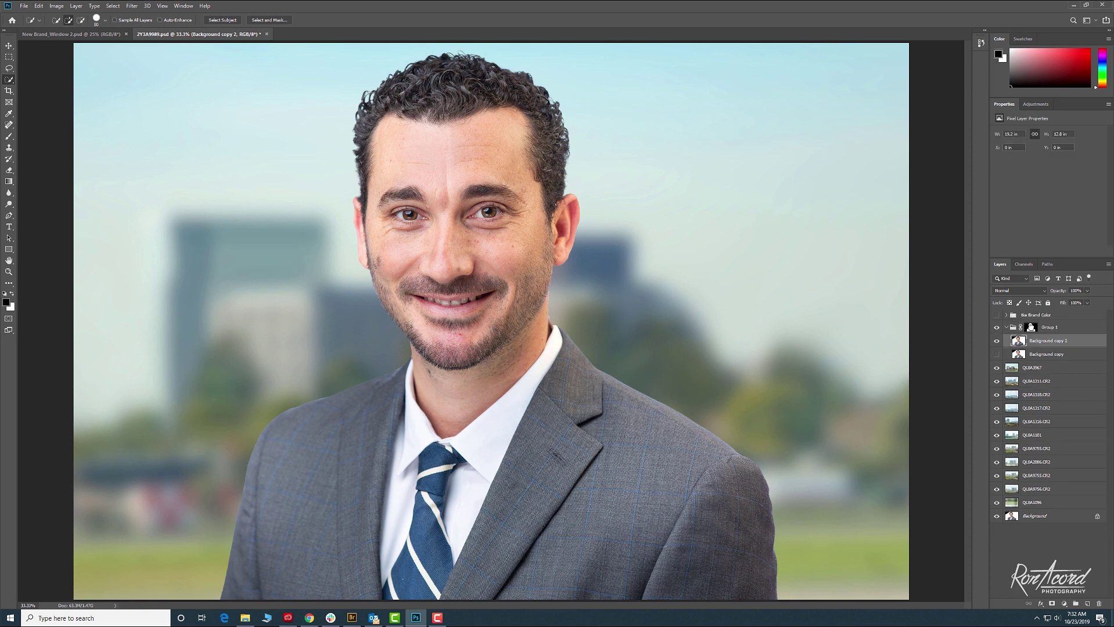
Step: Place the Background copy layer visibly above Background copy 2 in the group and give it a black layer mask
{"action": "left_click", "coordinate": [1036, 356]}
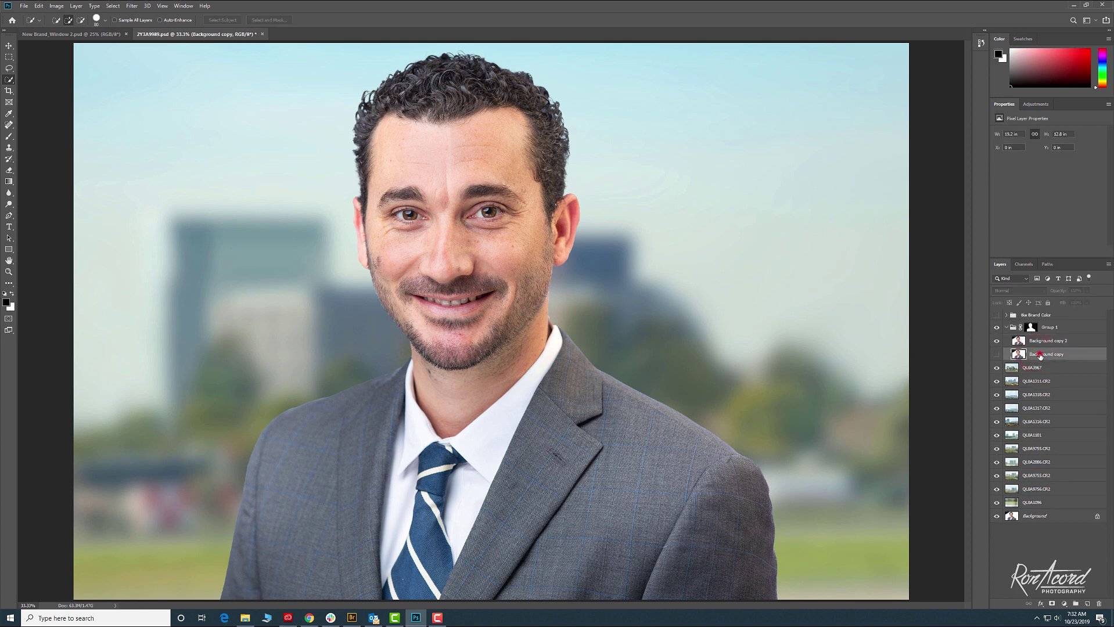
{"action": "left_click_drag", "start_coordinate": [1040, 356], "coordinate": [1037, 341]}
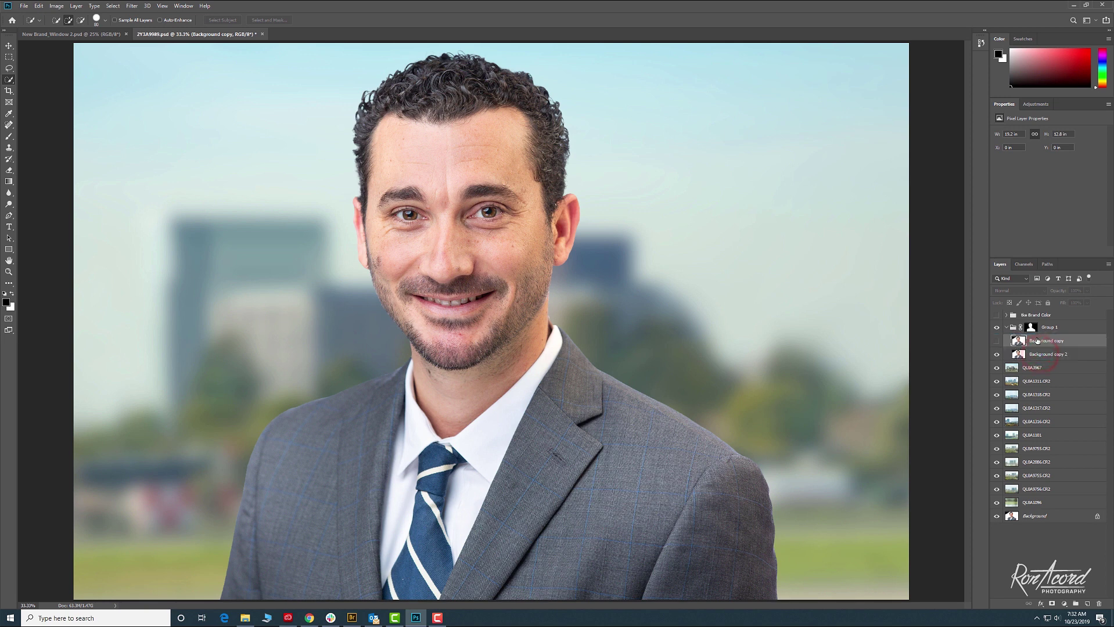
{"action": "left_click", "coordinate": [996, 341]}
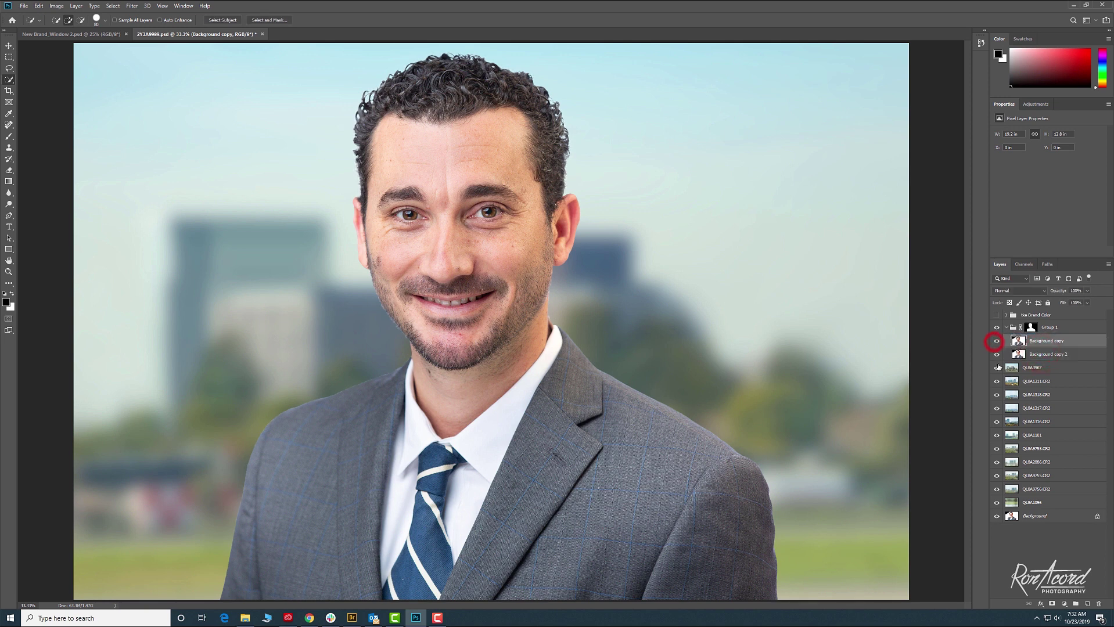
{"action": "left_click", "coordinate": [1052, 605], "text": "alt"}
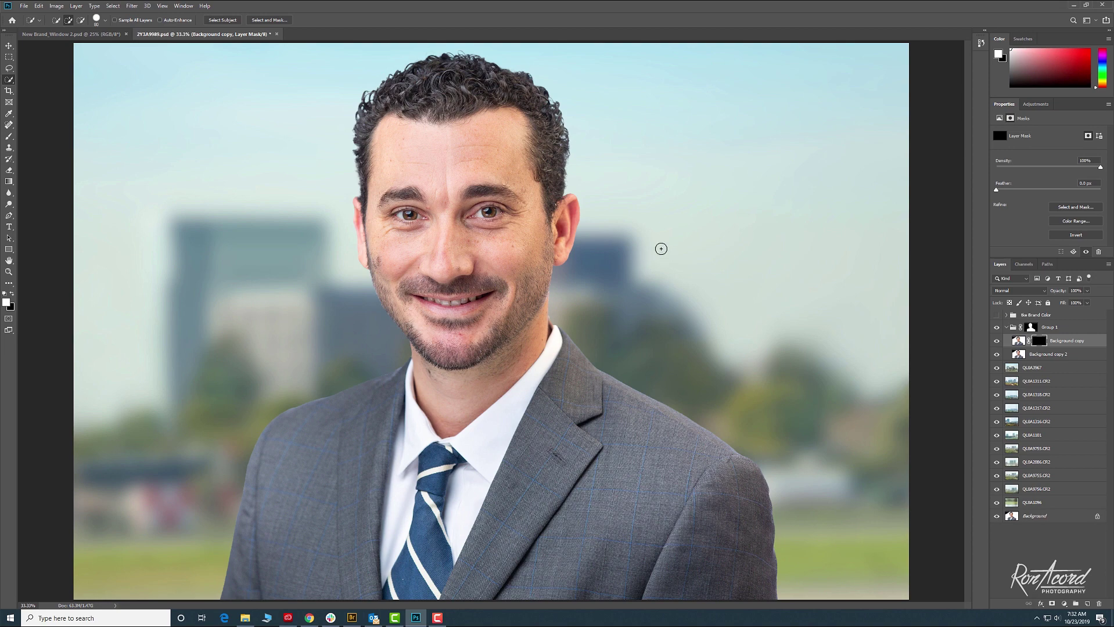
Step: Paint white with a small soft brush on the Background copy layer's mask over the hair just above the man's left ear
{"action": "key", "text": "z"}
{"action": "left_click_drag", "start_coordinate": [569, 149], "coordinate": [552, 155]}
{"action": "left_click", "coordinate": [544, 249]}
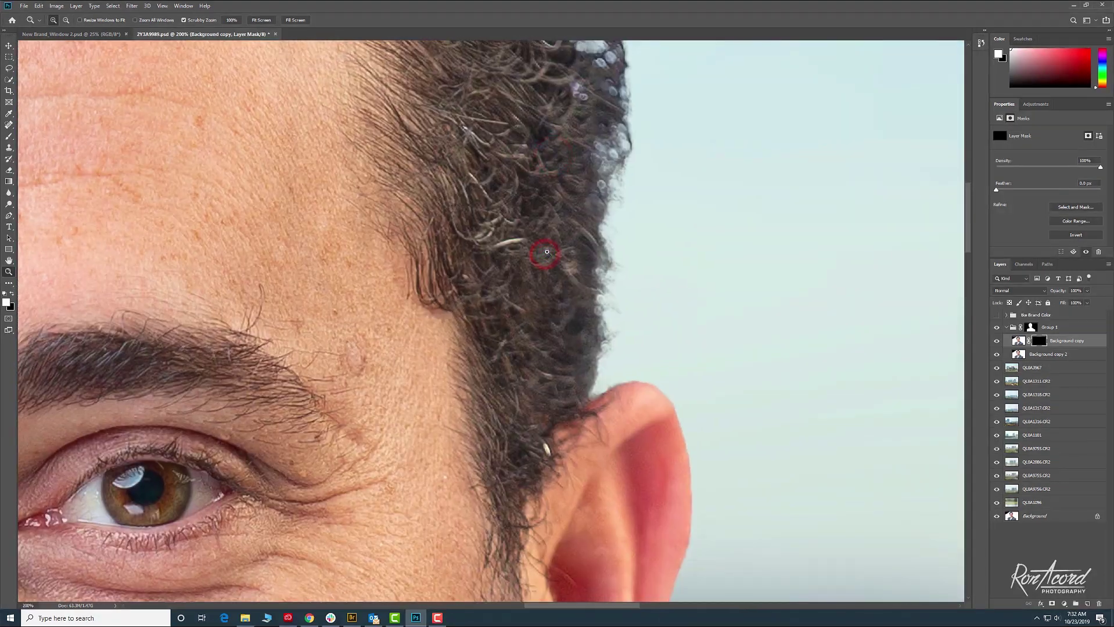
{"action": "left_click_drag", "start_coordinate": [642, 317], "coordinate": [642, 380]}
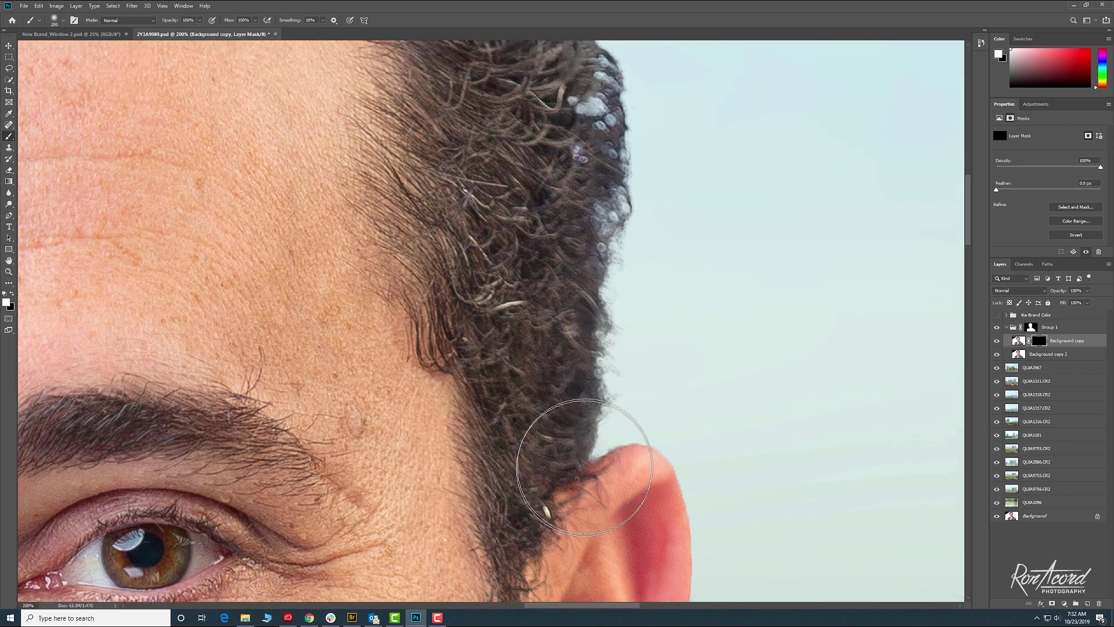
{"action": "key", "text": "p"}
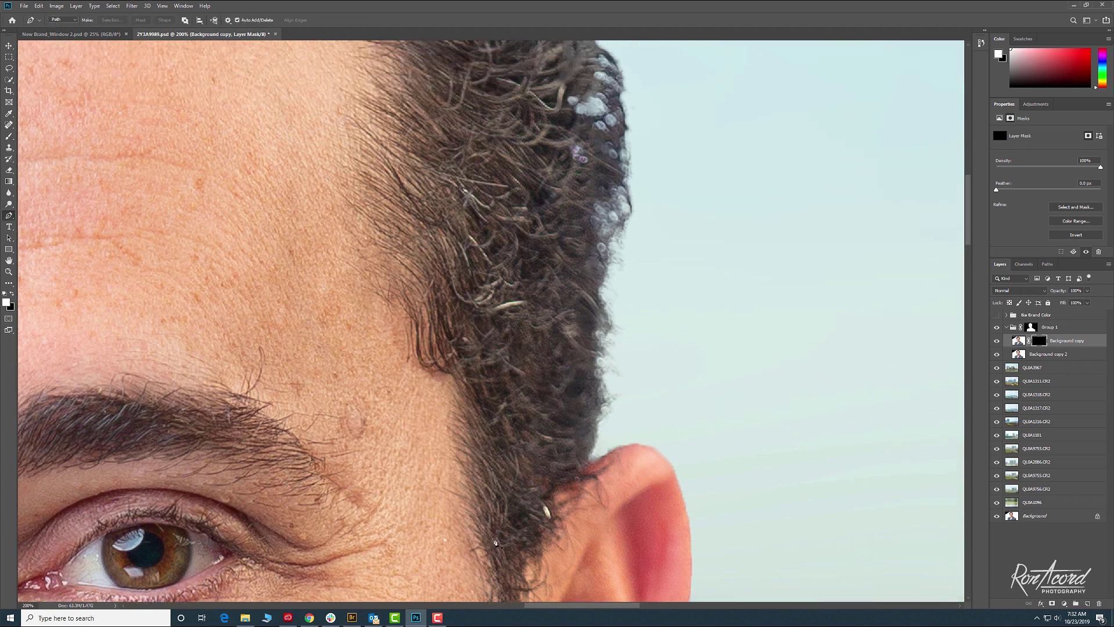
{"action": "key", "text": "b"}
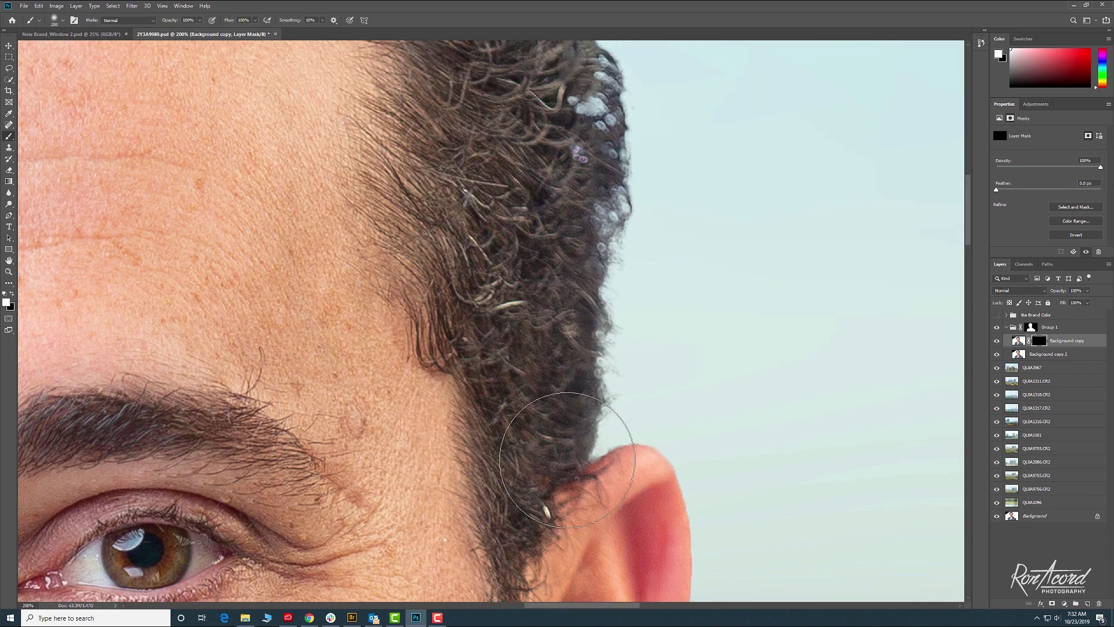
{"action": "key", "text": "bracketleft"}
{"action": "key", "text": "bracketleft"}
{"action": "key", "text": "bracketleft"}
{"action": "key", "text": "bracketleft"}
{"action": "key", "text": "bracketleft"}
{"action": "key", "text": "bracketleft"}
{"action": "key", "text": "bracketleft"}
{"action": "key", "text": "bracketleft"}
{"action": "scroll", "coordinate": [566, 471], "scroll_direction": "up", "scroll_amount": 2}
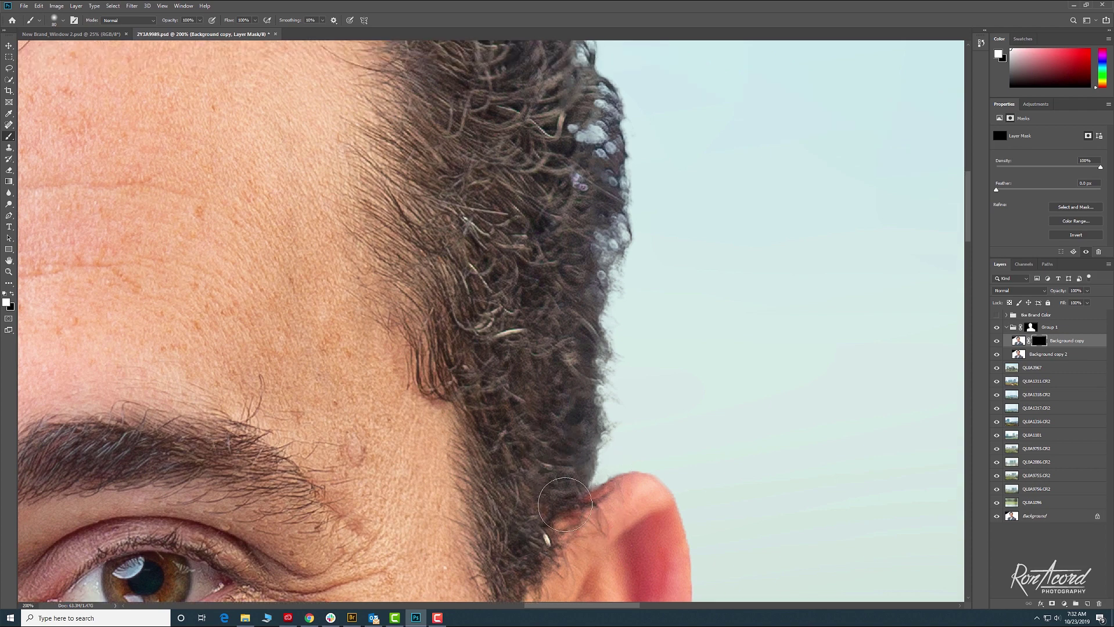
{"action": "left_click_drag", "start_coordinate": [569, 480], "coordinate": [563, 445]}
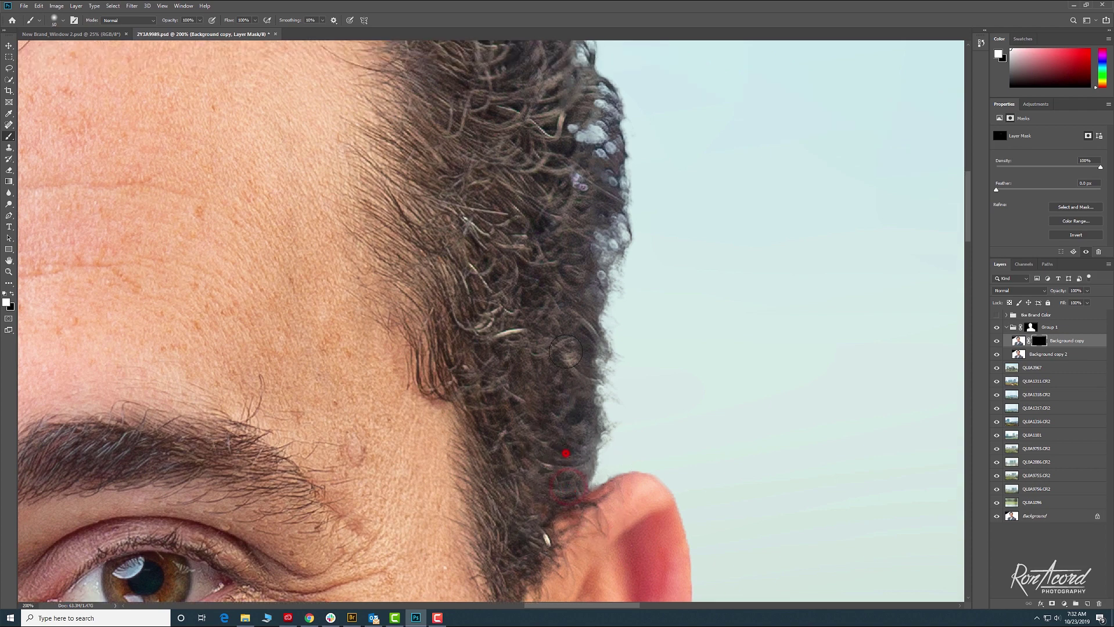
{"action": "key", "text": "bracketright"}
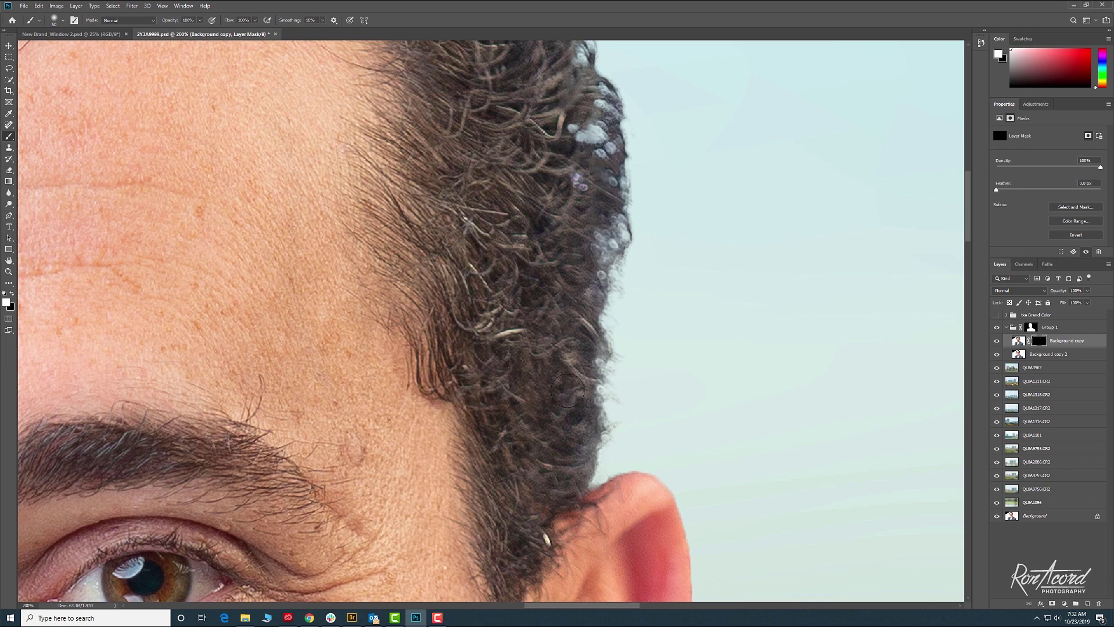
Step: Paint white on the Background copy mask just inside the hair edge along the left side of the man's head
{"action": "scroll", "coordinate": [562, 495], "scroll_direction": "up", "scroll_amount": 3}
{"action": "left_click", "coordinate": [579, 343]}
{"action": "scroll", "coordinate": [579, 343], "scroll_direction": "up", "scroll_amount": 2}
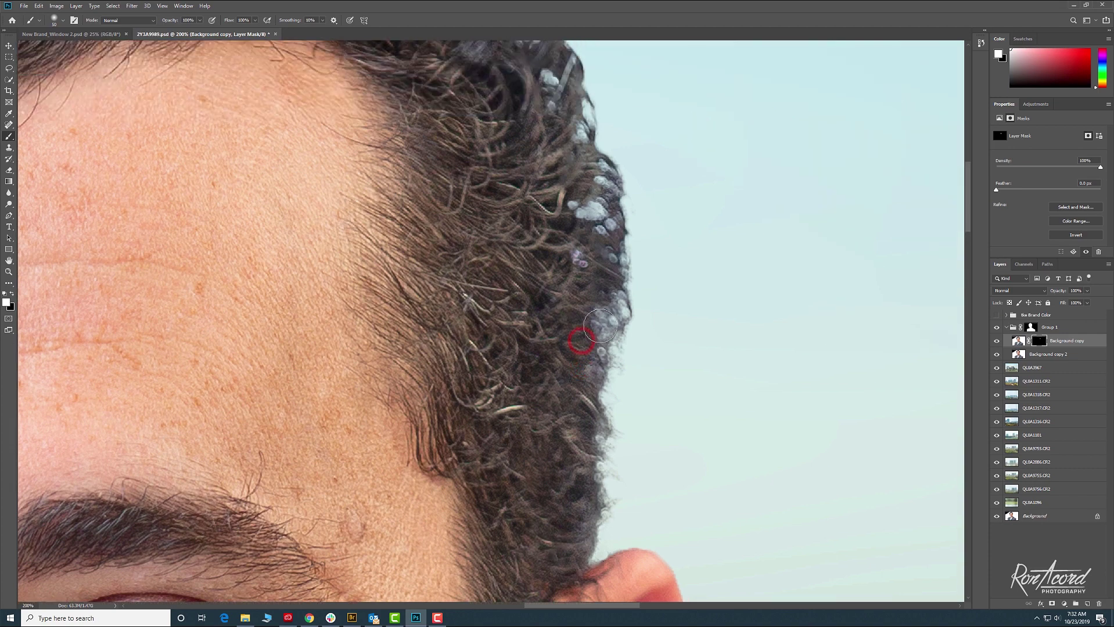
{"action": "left_click", "coordinate": [578, 285]}
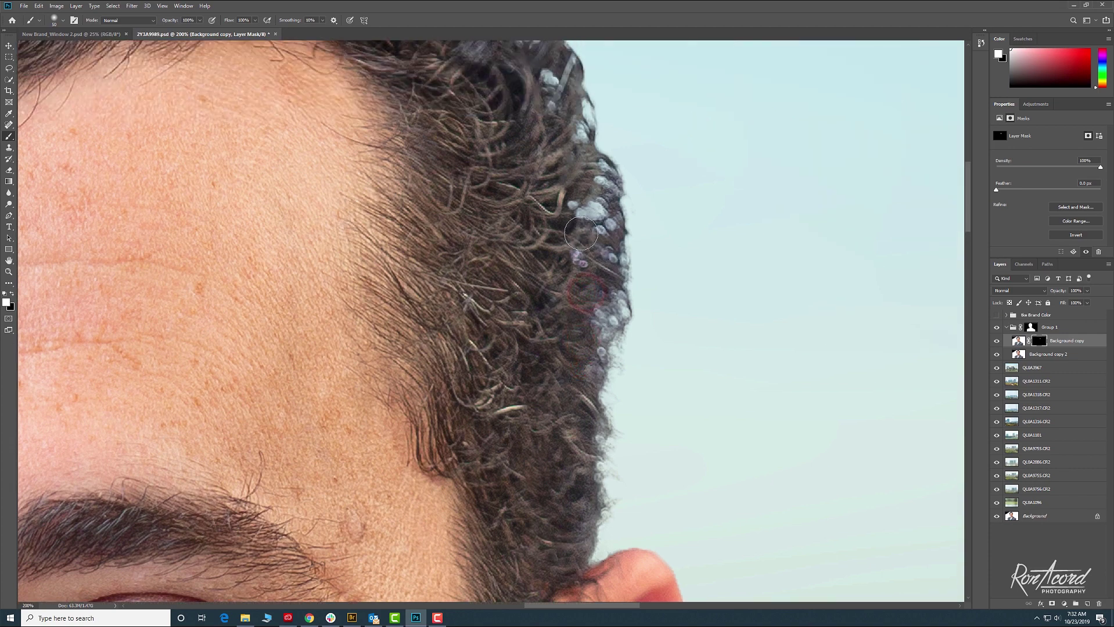
{"action": "scroll", "coordinate": [572, 259], "scroll_direction": "up", "scroll_amount": 3}
{"action": "scroll", "coordinate": [573, 259], "scroll_direction": "up", "scroll_amount": 2}
{"action": "left_click", "coordinate": [569, 261]}
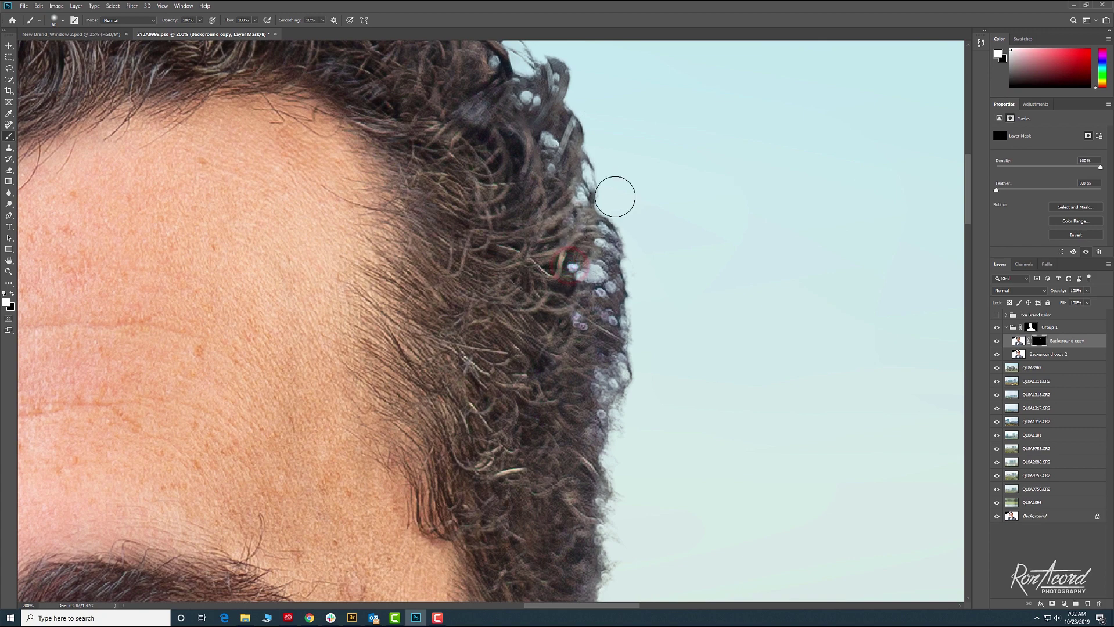
{"action": "scroll", "coordinate": [564, 246], "scroll_direction": "up", "scroll_amount": 2}
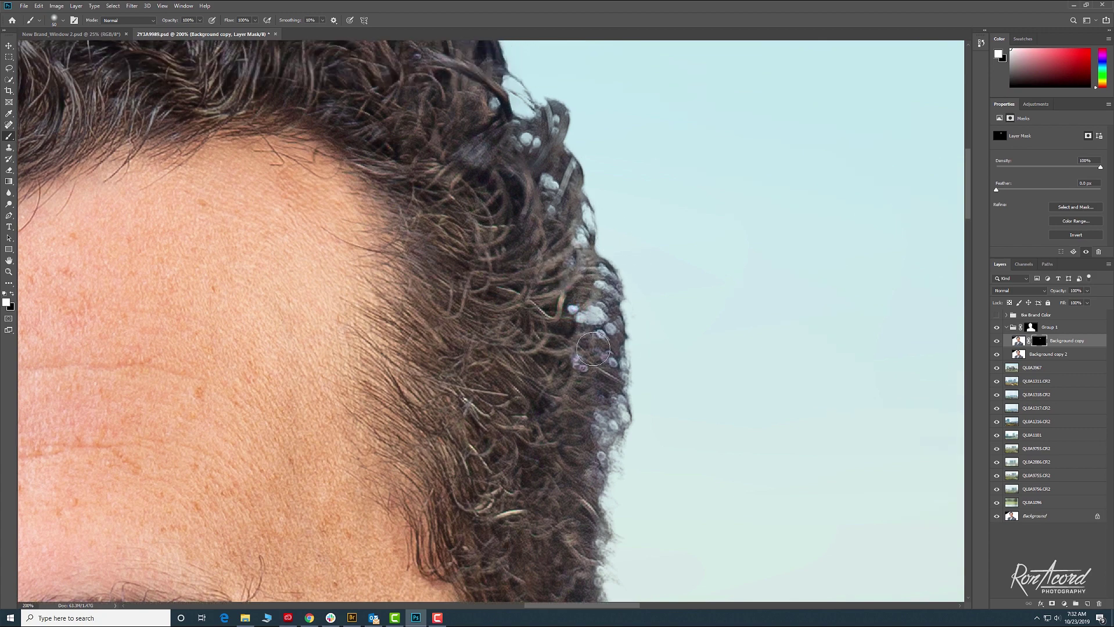
{"action": "left_click", "coordinate": [594, 350]}
Step: Continue painting white on the mask over the curls from the man's upper left temple toward the crown
{"action": "scroll", "coordinate": [583, 407], "scroll_direction": "up", "scroll_amount": 6}
{"action": "left_click", "coordinate": [591, 402]}
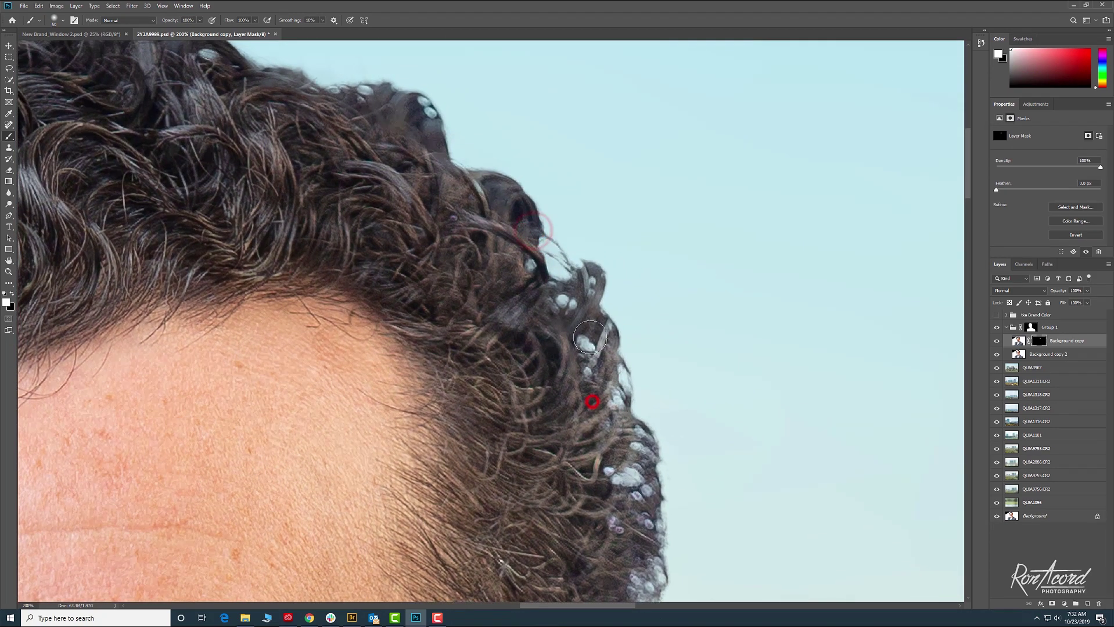
{"action": "left_click", "coordinate": [532, 284]}
{"action": "scroll", "coordinate": [485, 226], "scroll_direction": "up", "scroll_amount": 2}
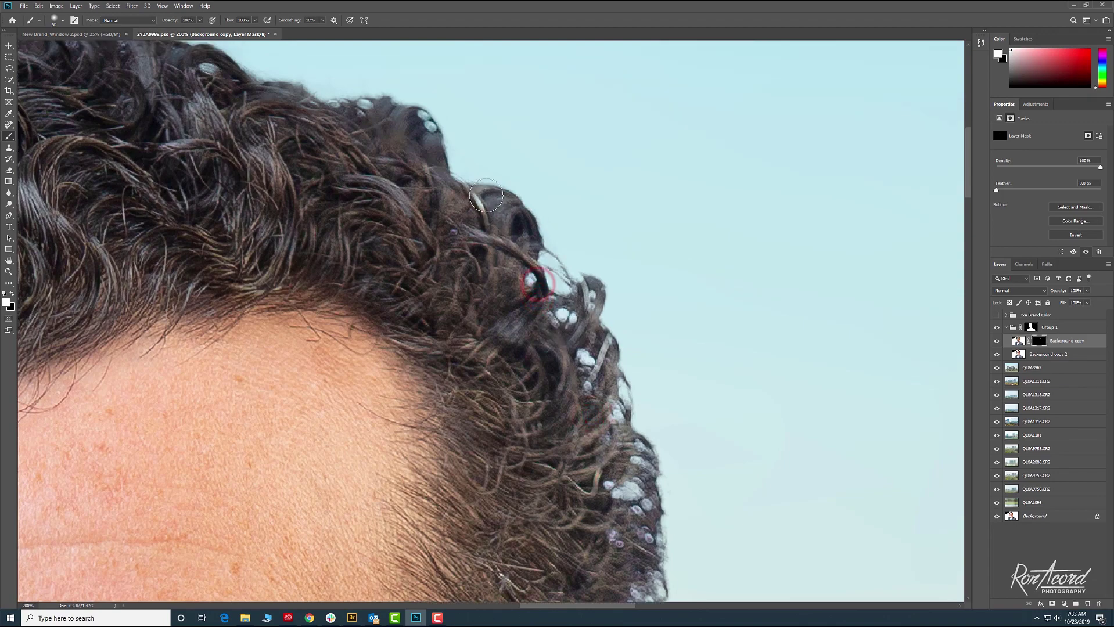
{"action": "left_click", "coordinate": [483, 241]}
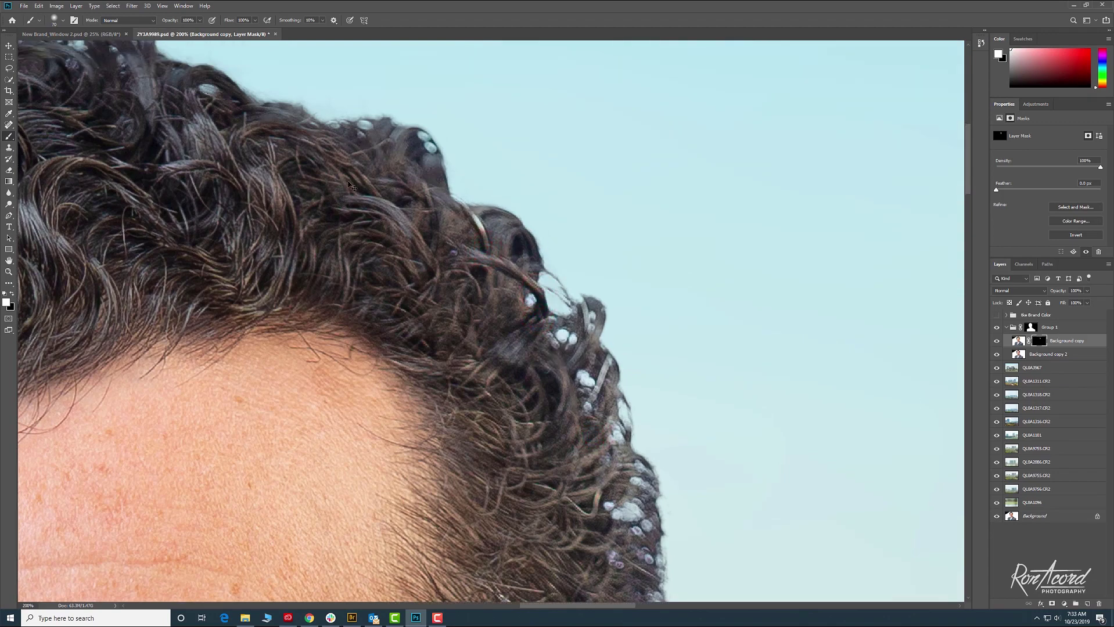
{"action": "key", "text": "ctrl+minus"}
{"action": "left_click", "coordinate": [421, 242]}
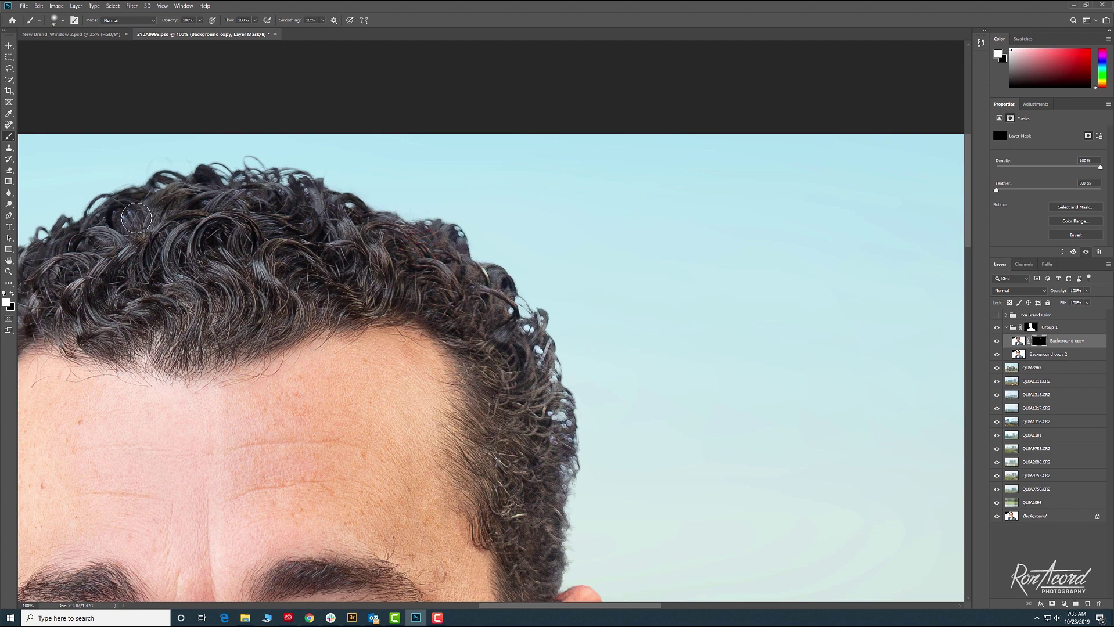
Step: Paint white on the mask inside the hair edge across the crown and down to the man's right ear
{"action": "mouse_move", "coordinate": [131, 230]}
{"action": "left_mouse_down"}
{"action": "mouse_move", "coordinate": [351, 235]}
{"action": "mouse_move", "coordinate": [436, 187]}
{"action": "left_mouse_up"}
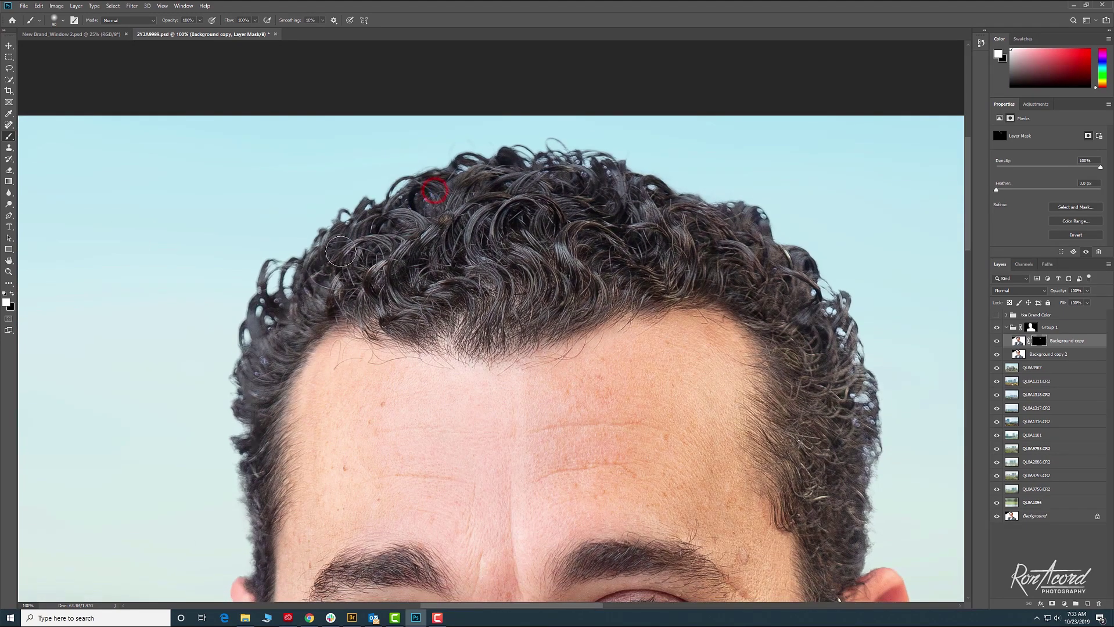
{"action": "left_click", "coordinate": [263, 323]}
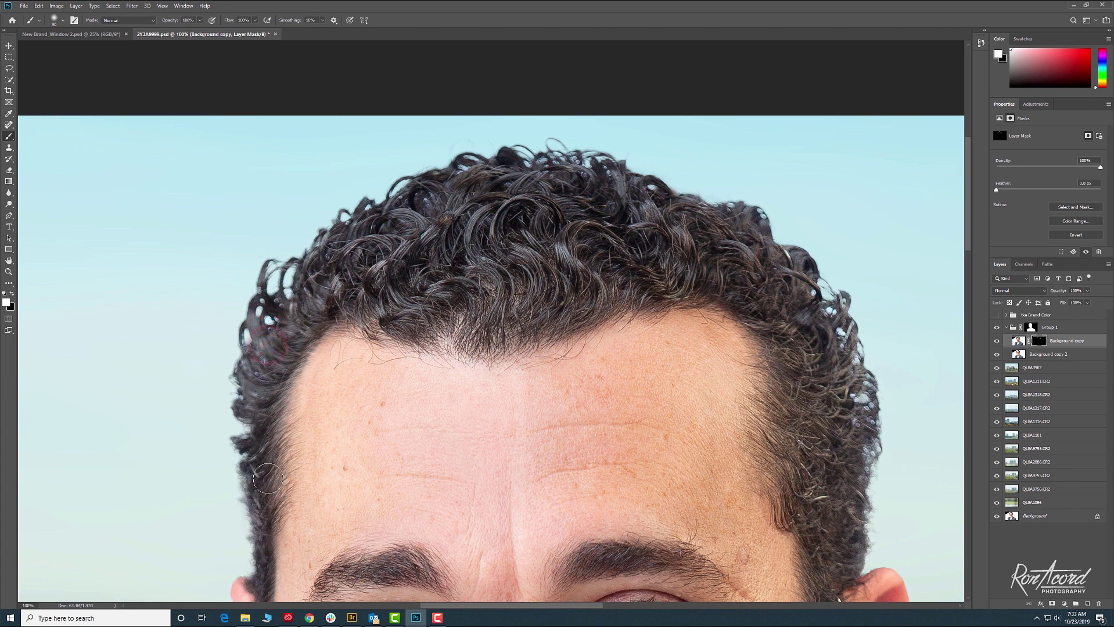
{"action": "mouse_move", "coordinate": [274, 476]}
{"action": "left_mouse_down"}
{"action": "mouse_move", "coordinate": [360, 352]}
{"action": "mouse_move", "coordinate": [405, 316]}
{"action": "left_mouse_up"}
{"action": "left_click", "coordinate": [364, 315]}
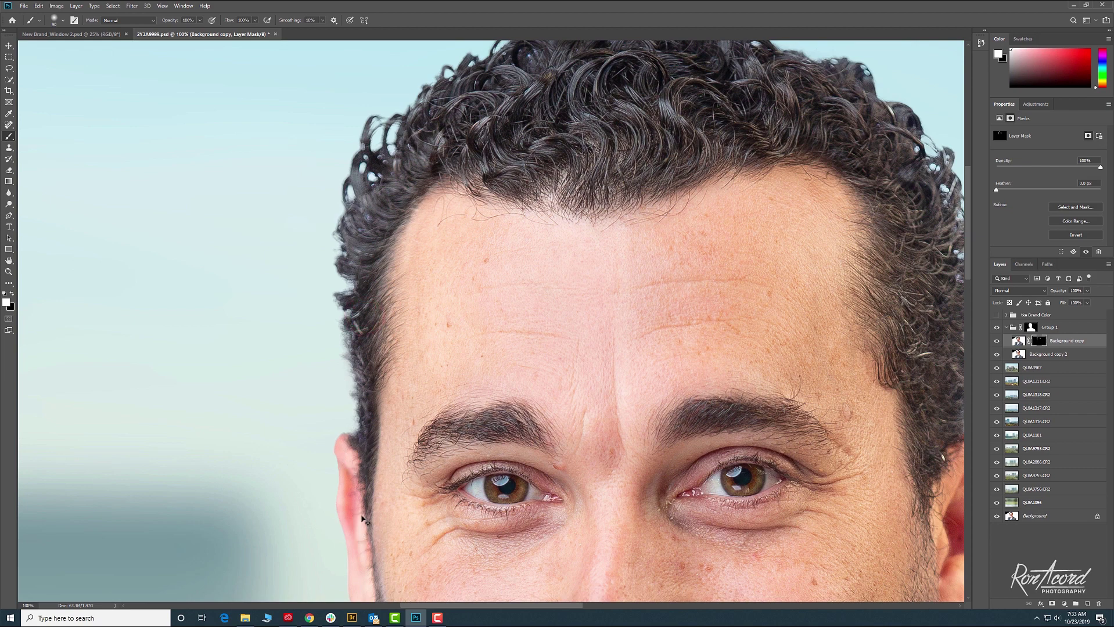
{"action": "key", "text": "ctrl+minus"}
{"action": "key", "text": "ctrl+plus"}
{"action": "left_click", "coordinate": [353, 451]}
{"action": "left_click", "coordinate": [357, 399]}
{"action": "left_click", "coordinate": [366, 170]}
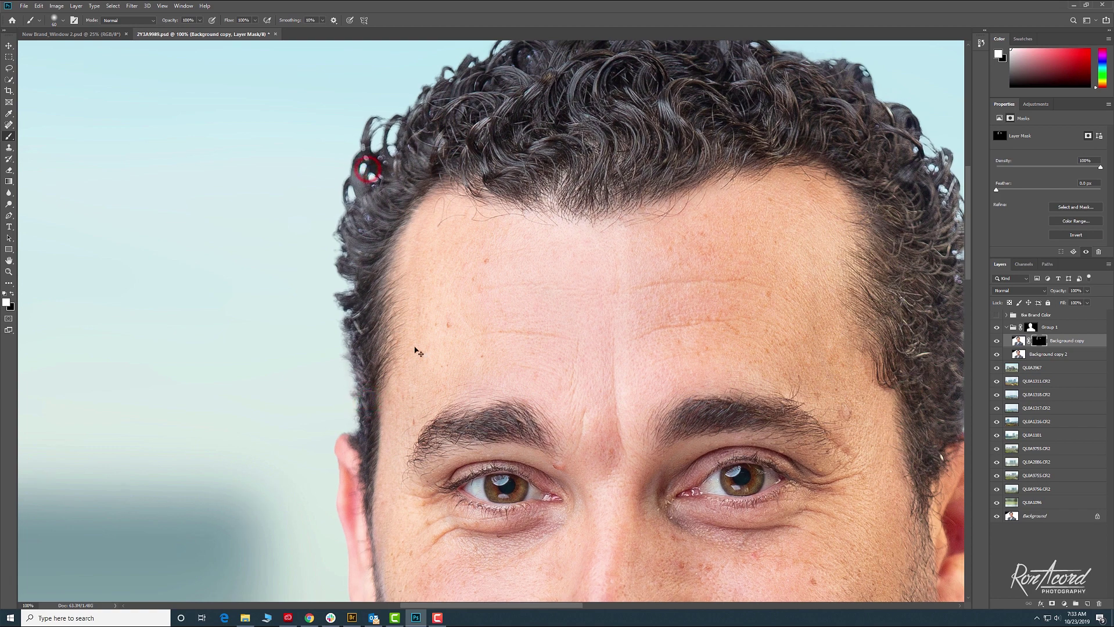
Step: Hide the background layers from QL8A2067 down to QL8A9756.CR2 and check the hair edges against the green background
{"action": "key", "text": "ctrl+minus"}
{"action": "key", "text": "ctrl+minus"}
{"action": "key", "text": "ctrl+minus"}
{"action": "key", "text": "ctrl+plus"}
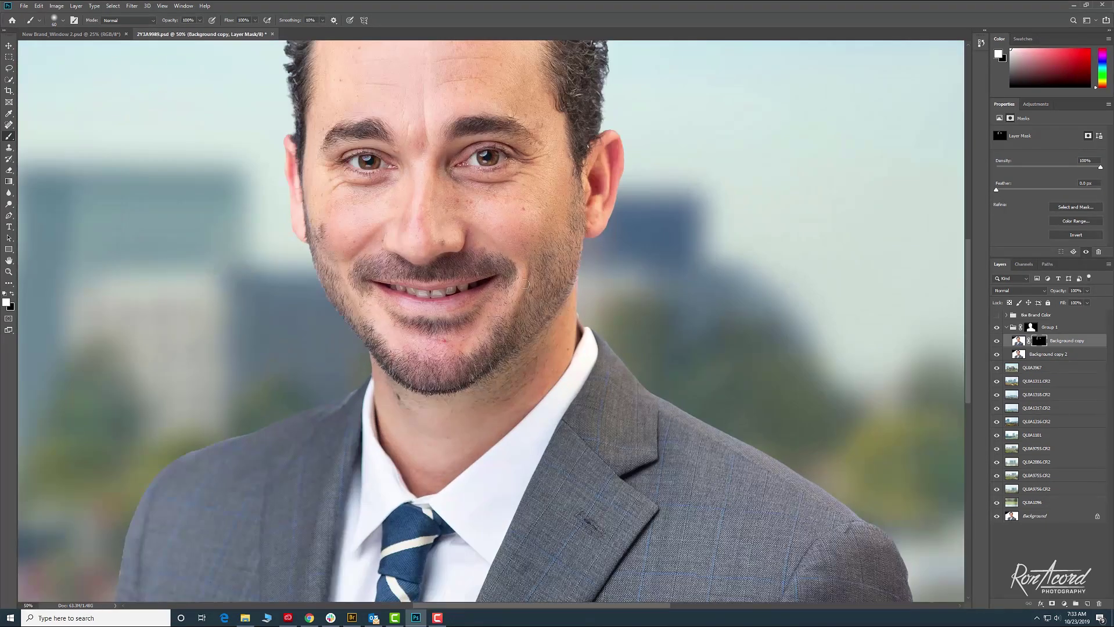
{"action": "left_click_drag", "start_coordinate": [534, 279], "coordinate": [597, 474]}
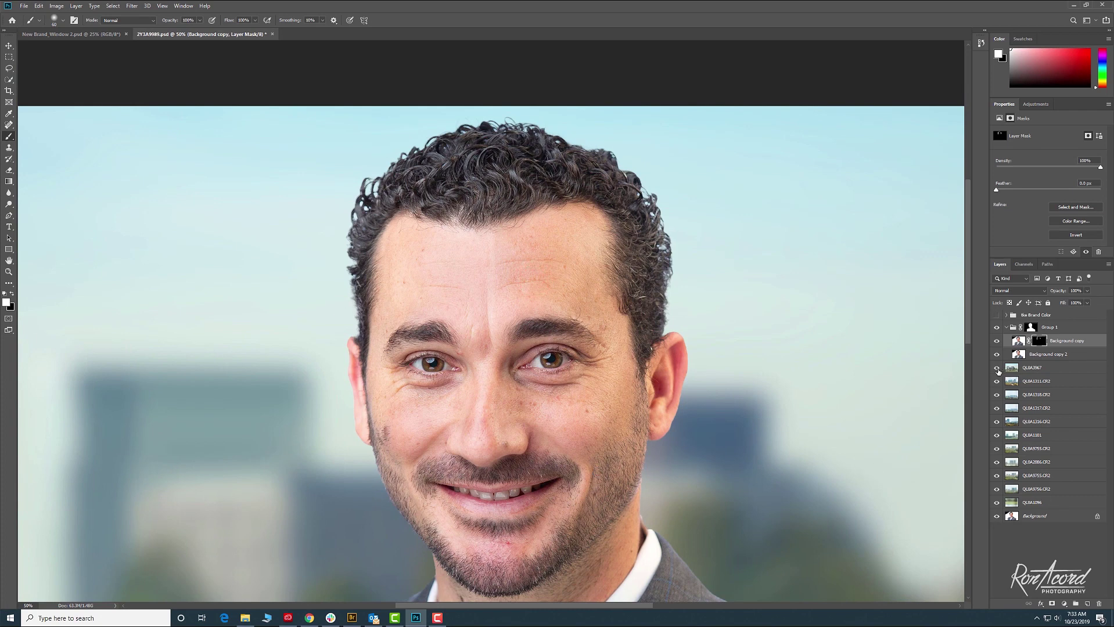
{"action": "left_click_drag", "start_coordinate": [997, 371], "coordinate": [997, 491]}
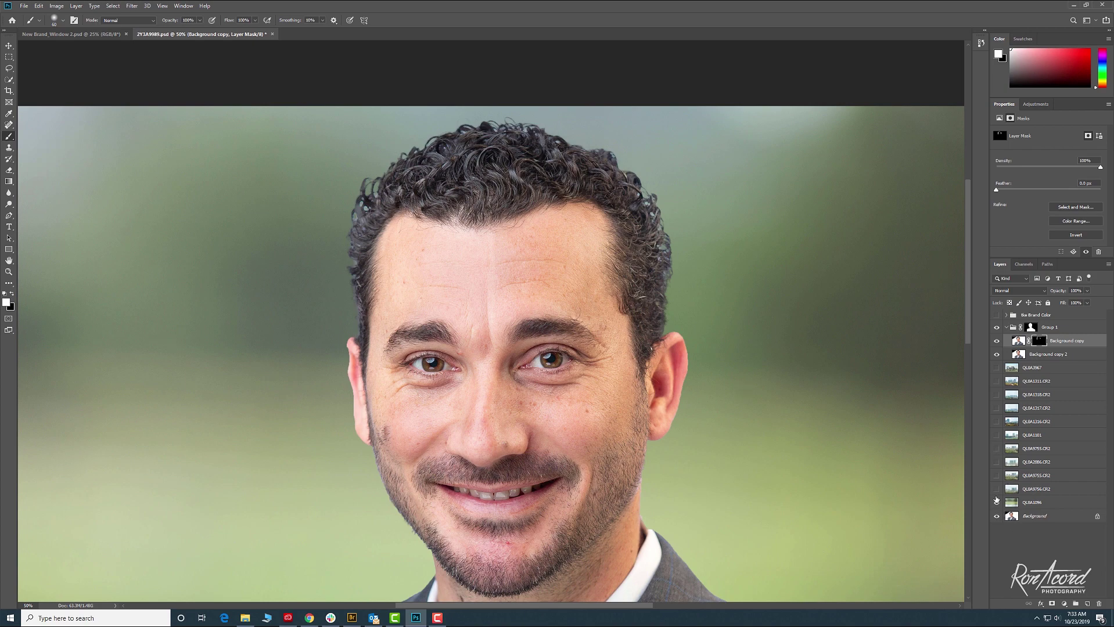
{"action": "key", "text": "ctrl+plus"}
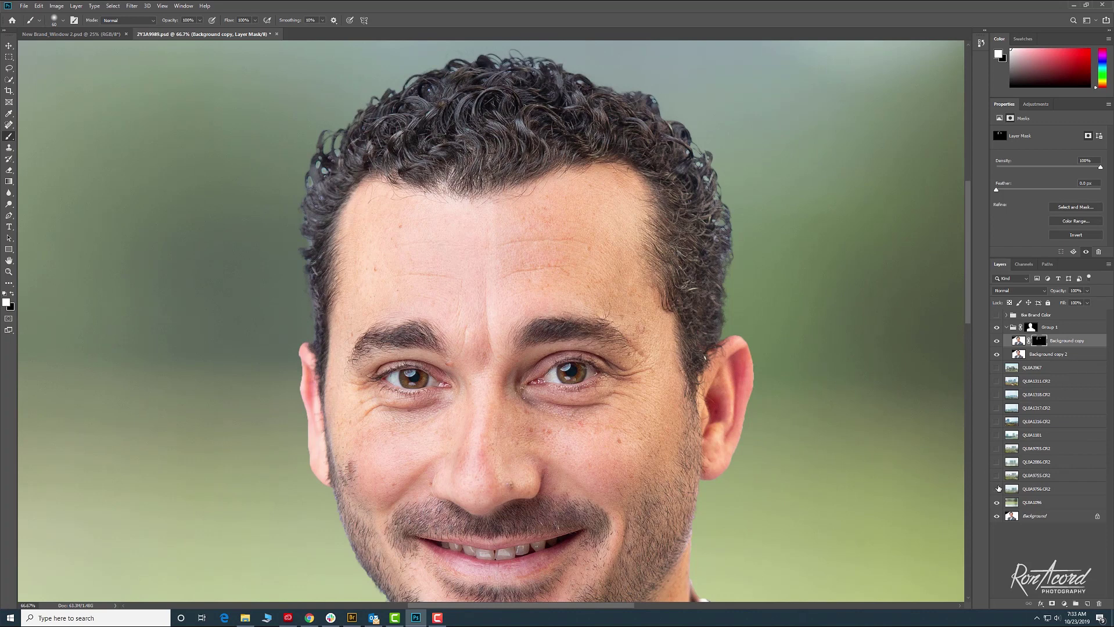
{"action": "key", "text": "ctrl+minus"}
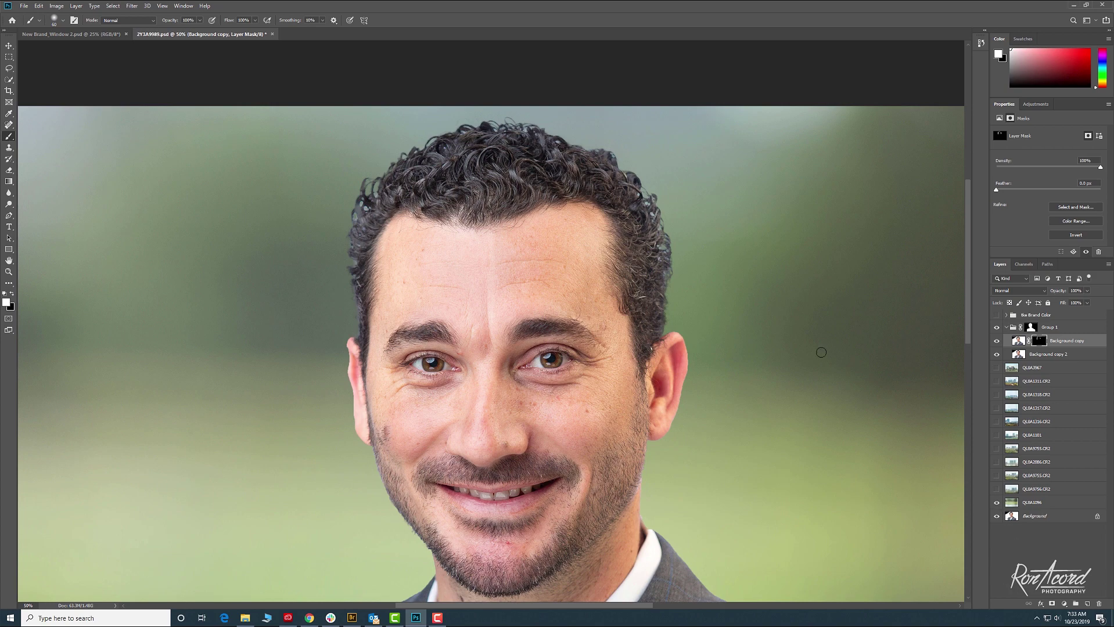
{"action": "key", "text": "ctrl+minus"}
{"action": "left_click_drag", "start_coordinate": [753, 302], "coordinate": [707, 172]}
{"action": "key", "text": "ctrl+plus"}
{"action": "left_click_drag", "start_coordinate": [552, 116], "coordinate": [639, 299]}
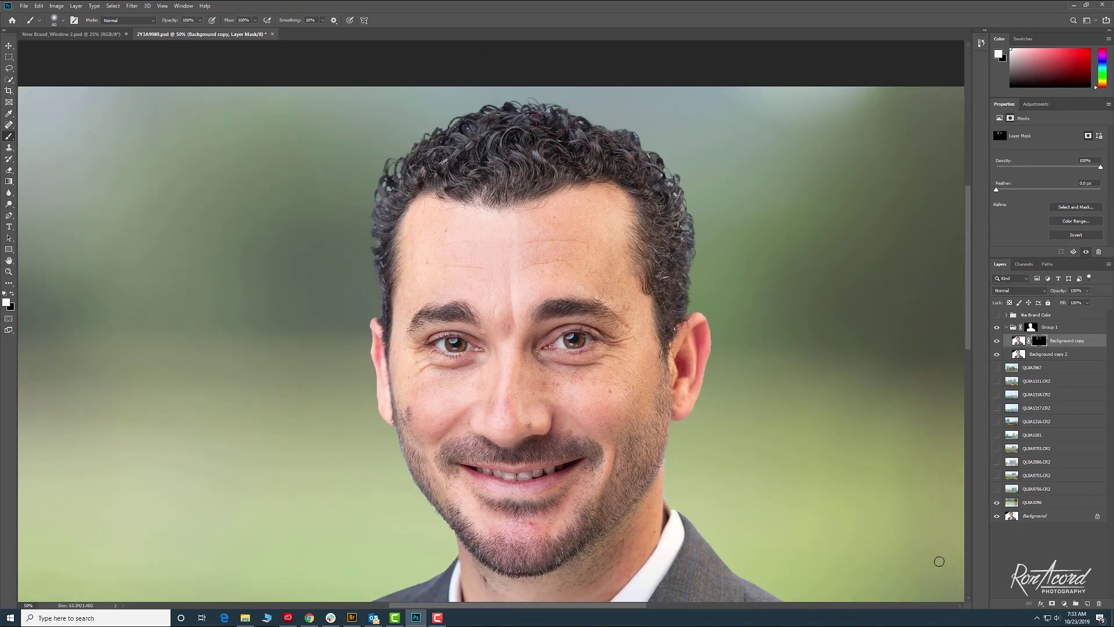
Step: Hide the green background, try QL8A9756.CR2, and show QL8A1316.CR2 behind the man instead
{"action": "left_click", "coordinate": [996, 503]}
{"action": "left_click", "coordinate": [995, 489]}
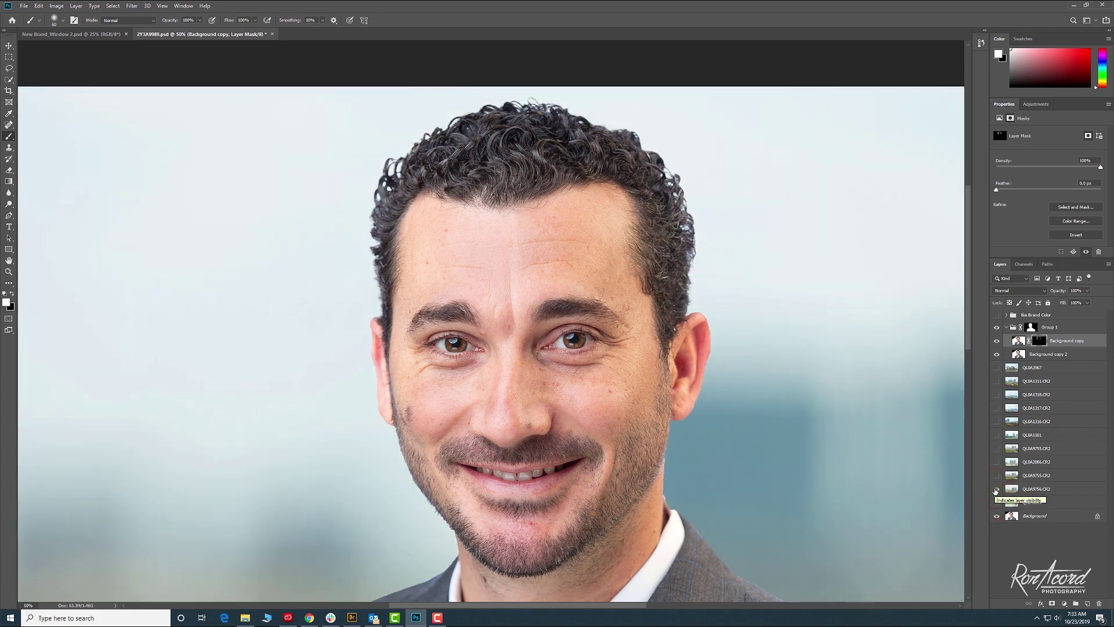
{"action": "key", "text": "ctrl+minus"}
{"action": "left_click", "coordinate": [995, 490]}
{"action": "left_click", "coordinate": [995, 422]}
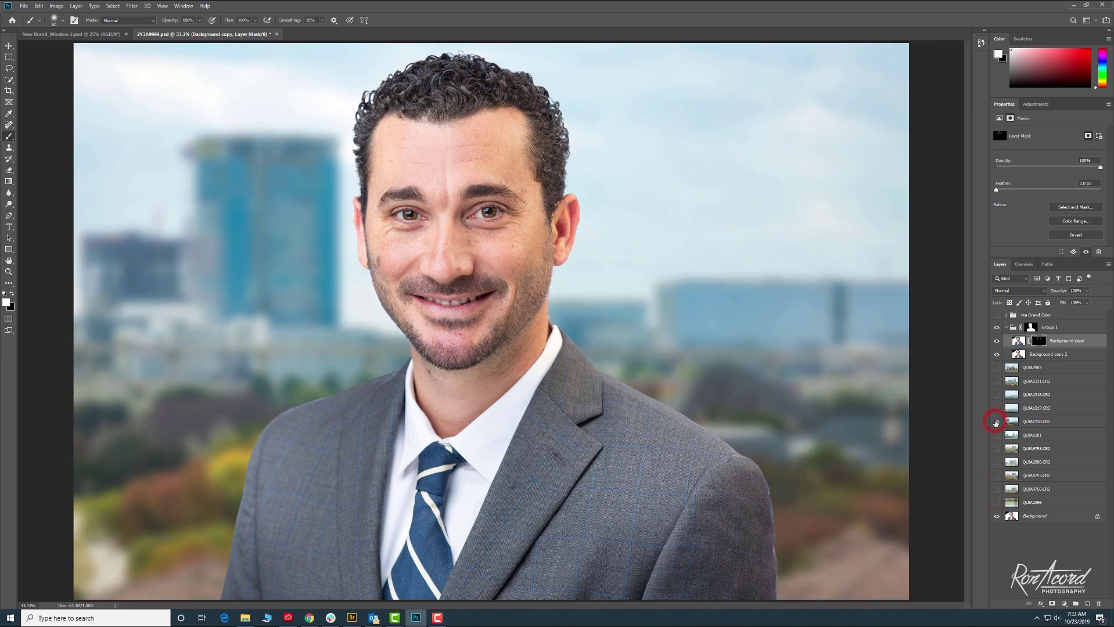
{"action": "key", "text": "ctrl+minus"}
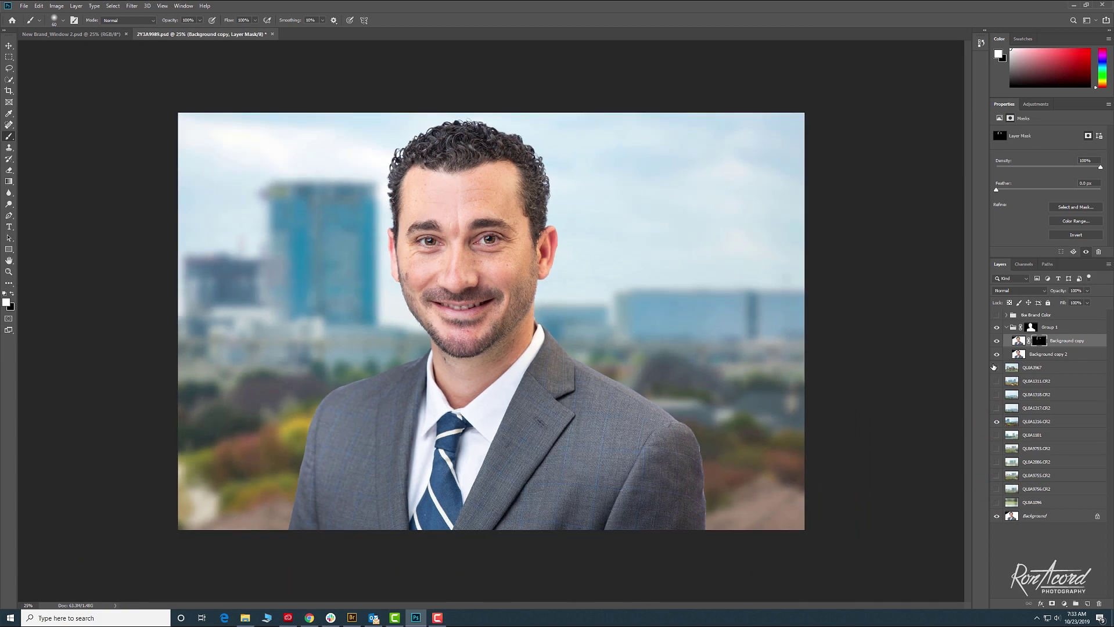
Step: Compare the QL8A1318.CR2, QL8A2067 and QL8A1311.CR2 backgrounds behind the man by toggling their visibility
{"action": "left_click", "coordinate": [996, 395]}
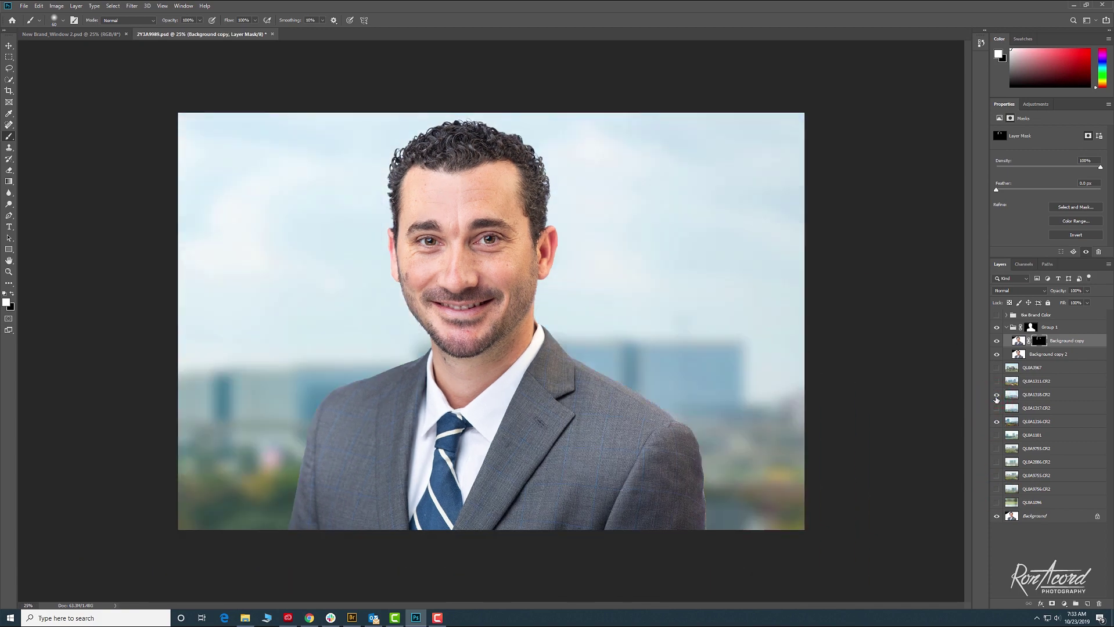
{"action": "left_click", "coordinate": [996, 395]}
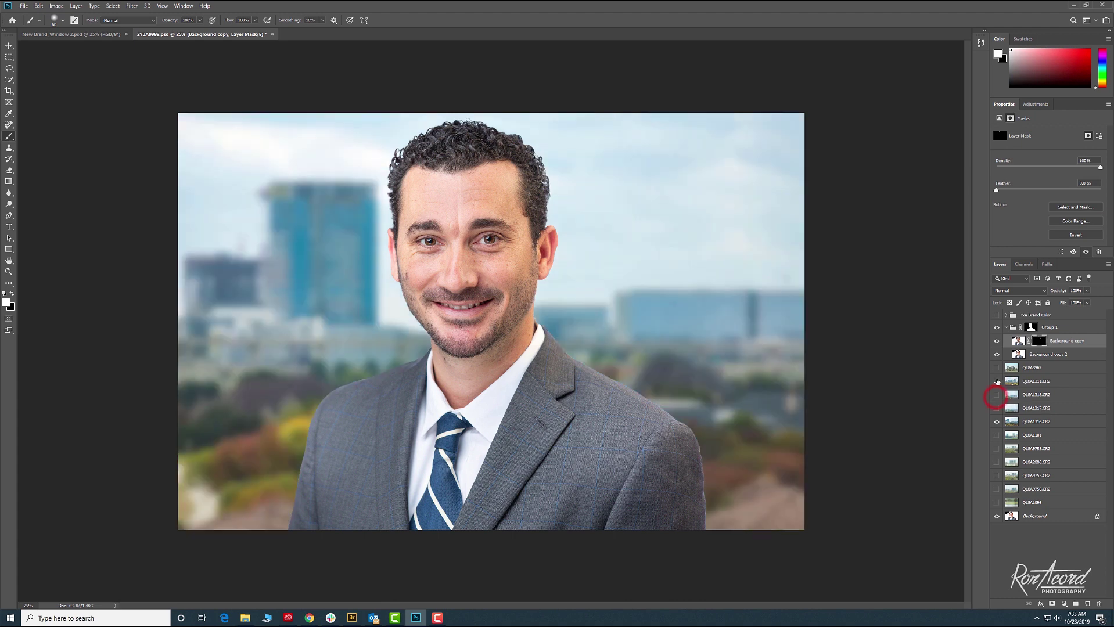
{"action": "left_click", "coordinate": [995, 368]}
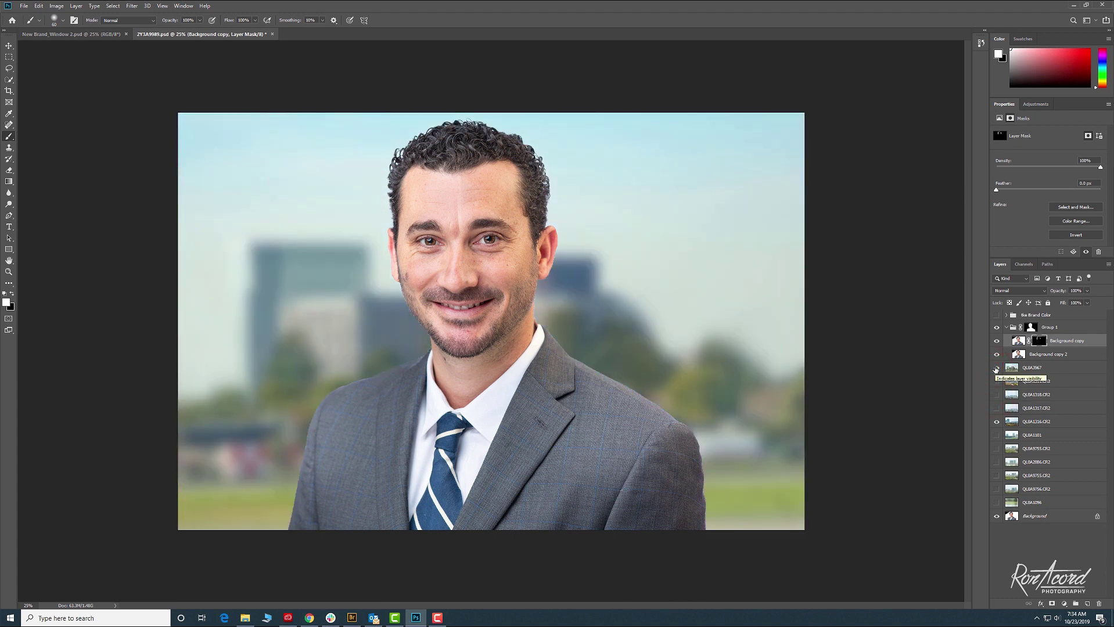
{"action": "left_click", "coordinate": [995, 368]}
{"action": "left_click", "coordinate": [996, 395]}
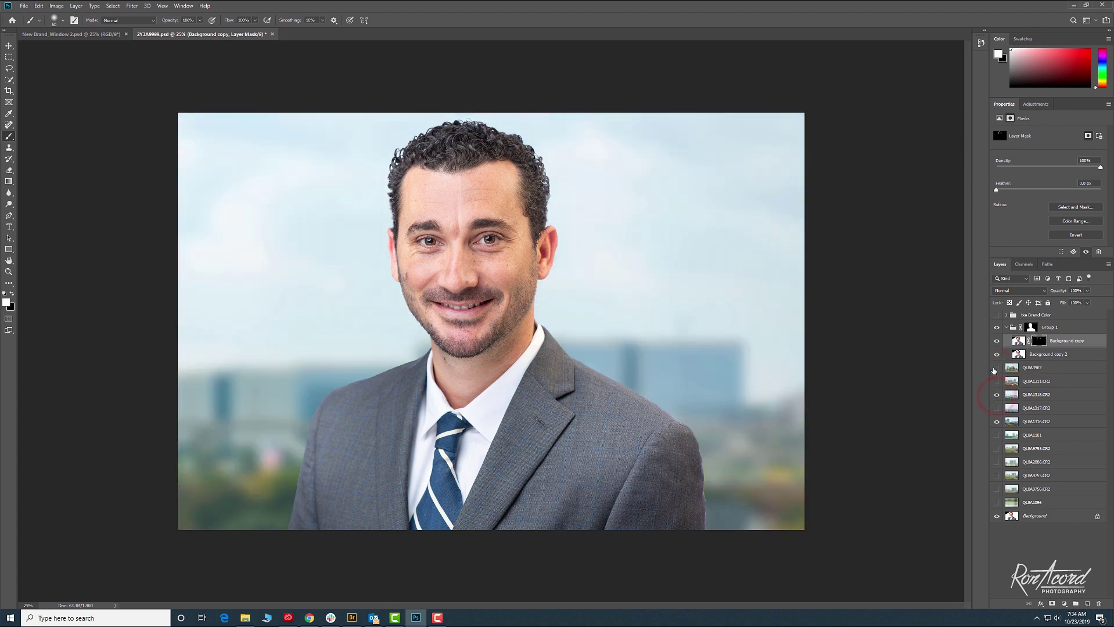
{"action": "left_click", "coordinate": [996, 368]}
{"action": "left_click", "coordinate": [995, 368]}
{"action": "left_click", "coordinate": [997, 396]}
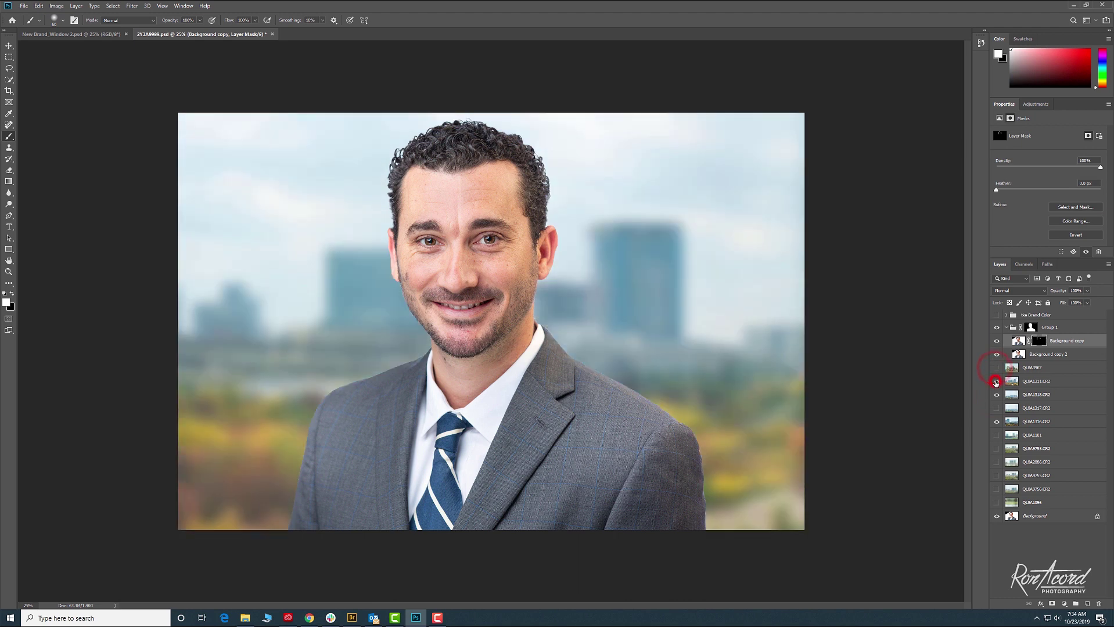
Step: Hide the QL8A1311.CR2, QL8A1318.CR2 and QL8A1316.CR2 backgrounds and show QL8A1101 behind the man
{"action": "left_click", "coordinate": [996, 395]}
{"action": "left_click", "coordinate": [997, 396]}
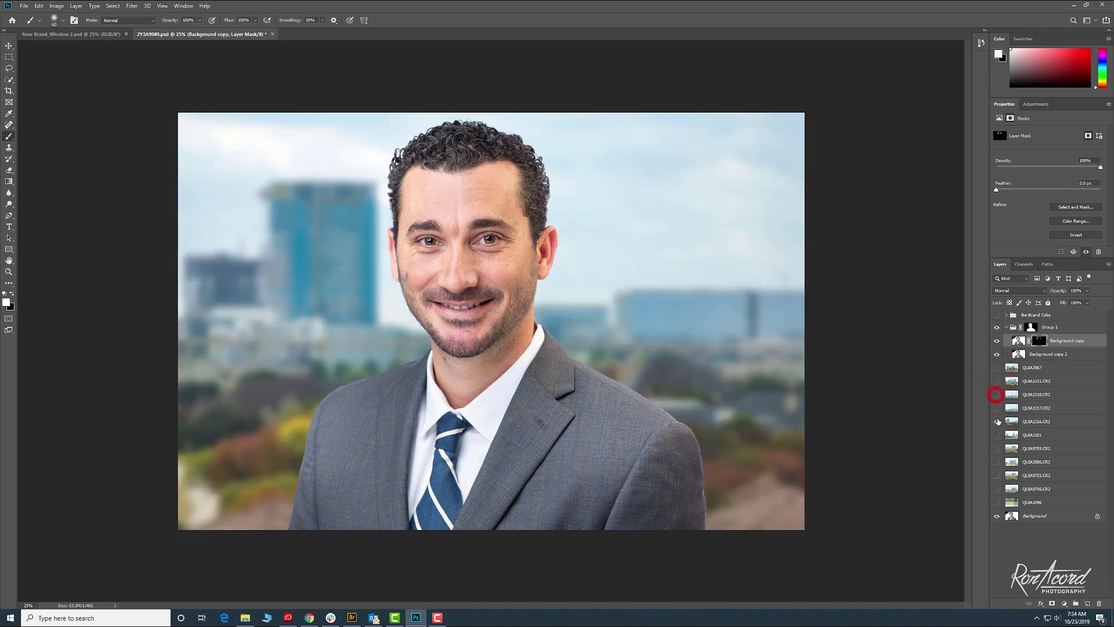
{"action": "left_click", "coordinate": [996, 422]}
{"action": "left_click", "coordinate": [996, 436]}
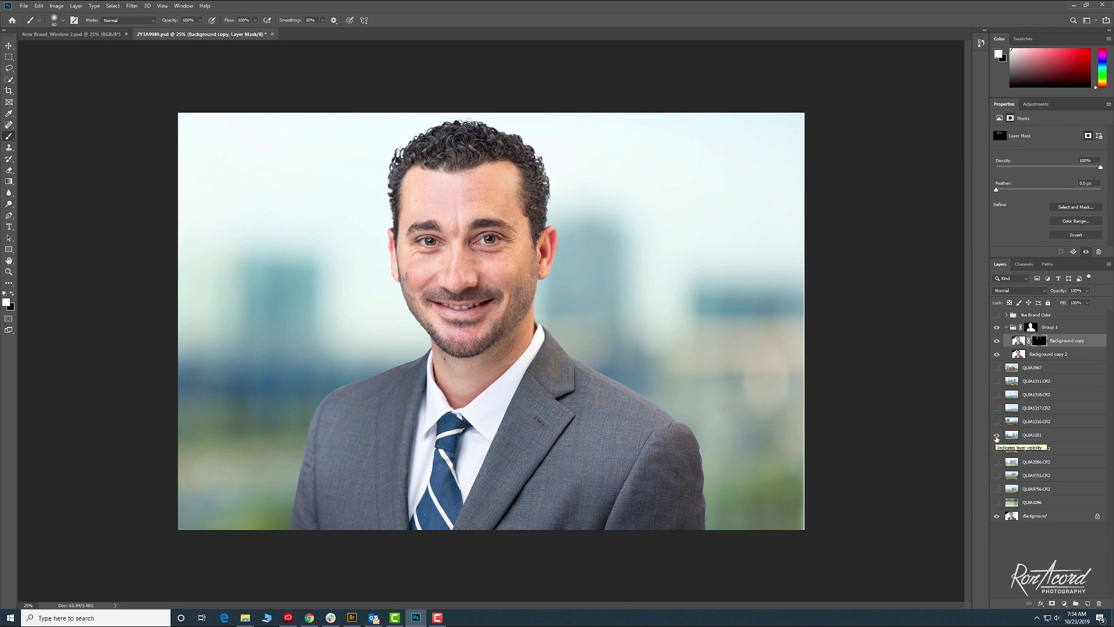
Step: Compare the backgrounds from QL8A1101 down to QL8A9756.CR2 behind the man by showing them one at a time
{"action": "left_click", "coordinate": [997, 435]}
{"action": "left_click", "coordinate": [995, 449]}
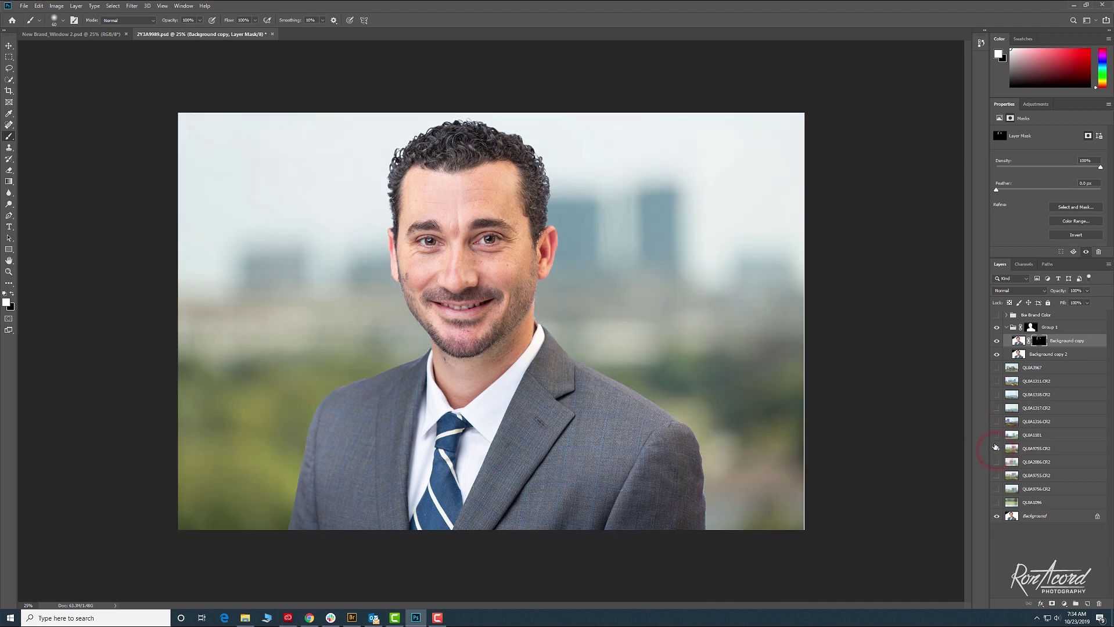
{"action": "left_click", "coordinate": [996, 435]}
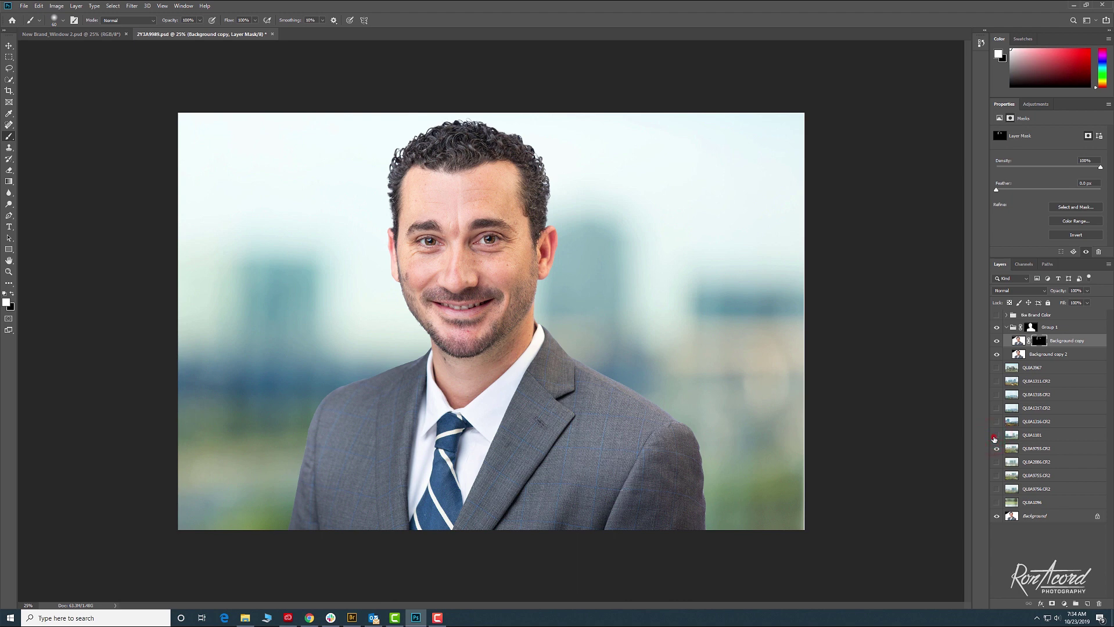
{"action": "left_click", "coordinate": [996, 436]}
{"action": "left_click", "coordinate": [995, 449]}
{"action": "left_click", "coordinate": [996, 462]}
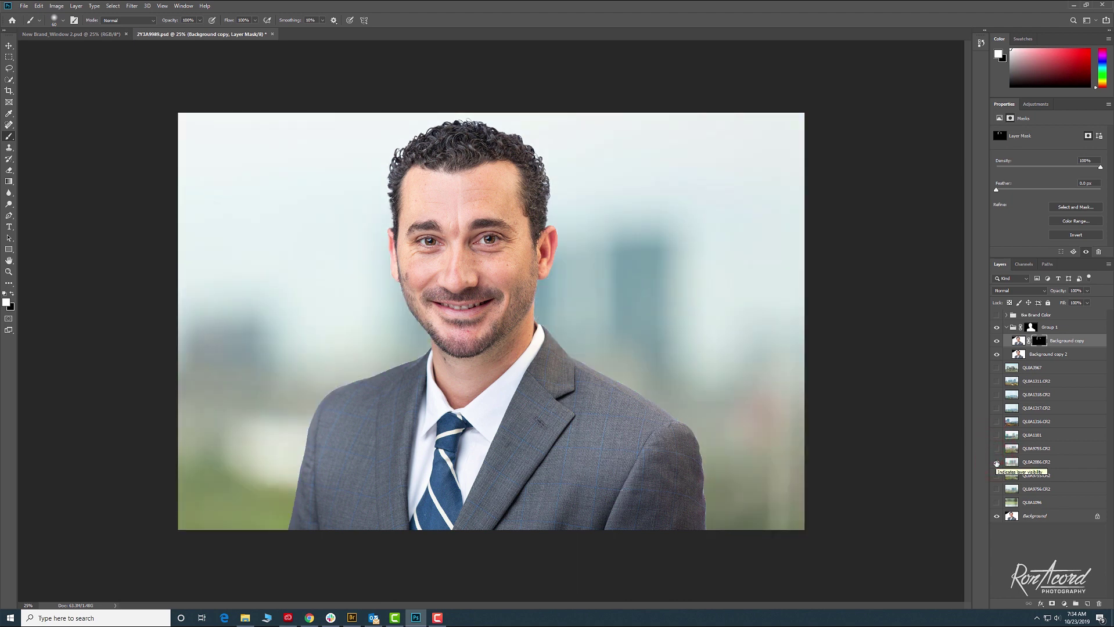
{"action": "left_click", "coordinate": [996, 462]}
{"action": "left_click", "coordinate": [995, 475]}
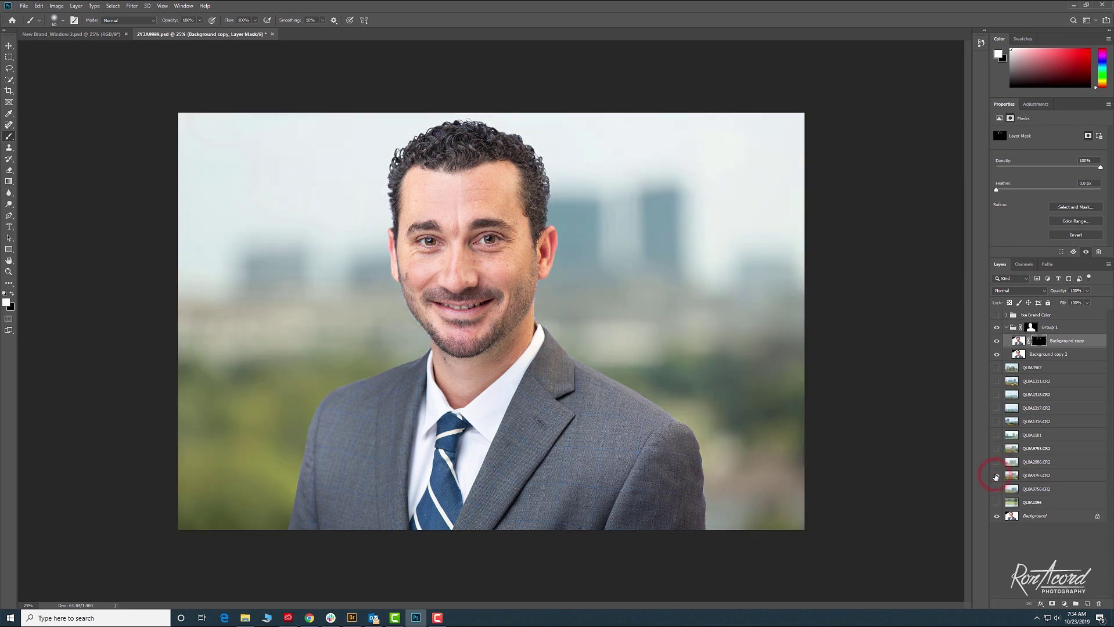
{"action": "left_click", "coordinate": [995, 476]}
{"action": "left_click", "coordinate": [996, 489]}
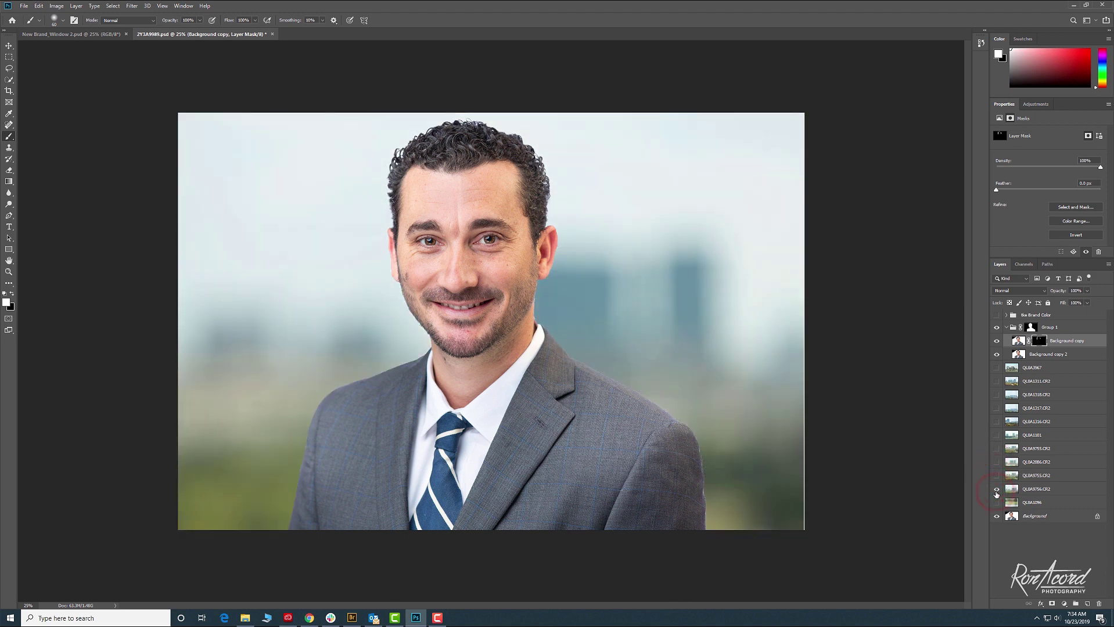
{"action": "left_click", "coordinate": [997, 491]}
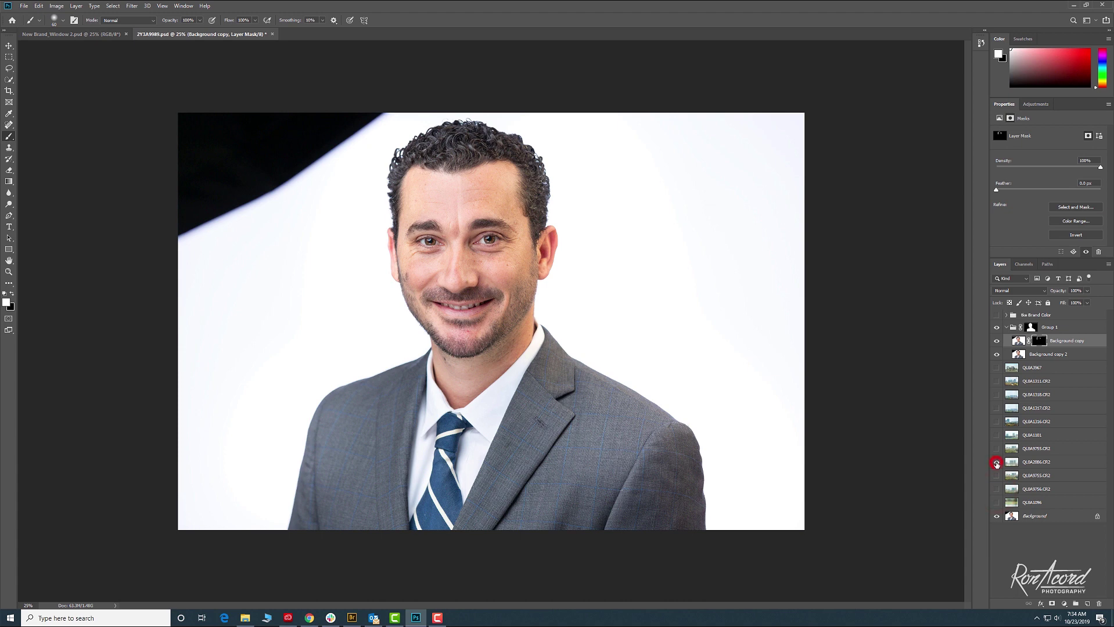
Step: Show the QL8A2886.CR2 background behind the man and nudge it slightly to the right with Free Transform
{"action": "left_click", "coordinate": [996, 462]}
{"action": "left_click", "coordinate": [1031, 462]}
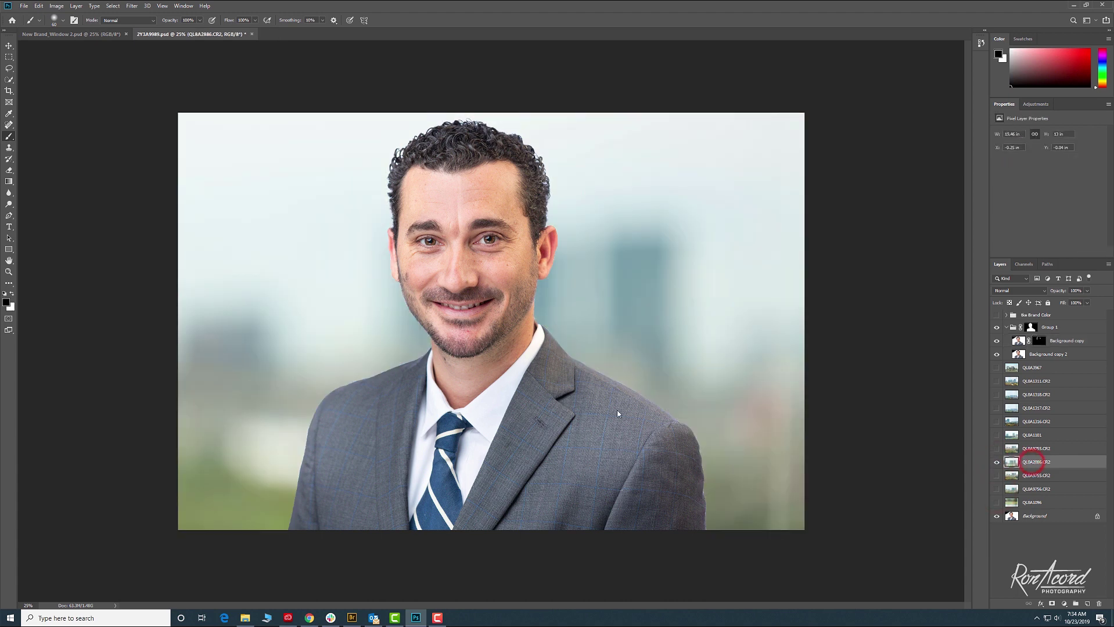
{"action": "key", "text": "ctrl+t"}
{"action": "key", "text": "Right"}
{"action": "key", "text": "Right"}
{"action": "key", "text": "Right"}
{"action": "key", "text": "Right"}
{"action": "key", "text": "Right"}
{"action": "key", "text": "Right"}
{"action": "key", "text": "Right"}
{"action": "key", "text": "Right"}
{"action": "key", "text": "Right"}
{"action": "key", "text": "Right"}
{"action": "key", "text": "Right"}
{"action": "key", "text": "Right"}
{"action": "key", "text": "Right"}
{"action": "key", "text": "Right"}
{"action": "key", "text": "Right"}
{"action": "key", "text": "Right"}
{"action": "key", "text": "Right"}
{"action": "key", "text": "Right"}
{"action": "key", "text": "Right"}
{"action": "key", "text": "Right"}
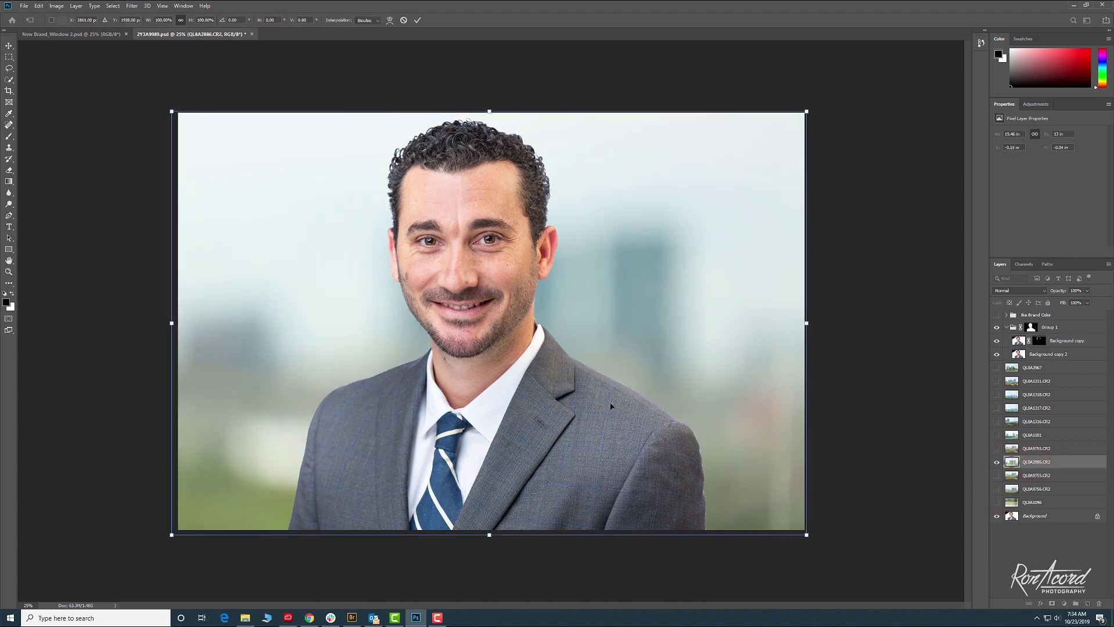
{"action": "key", "text": "Right"}
{"action": "key", "text": "Right"}
{"action": "key", "text": "Right"}
{"action": "key", "text": "Right"}
{"action": "key", "text": "Right"}
{"action": "key", "text": "Right"}
{"action": "key", "text": "Right"}
{"action": "key", "text": "Right"}
{"action": "key", "text": "Right"}
{"action": "key", "text": "Right"}
{"action": "key", "text": "Right"}
{"action": "key", "text": "Right"}
{"action": "key", "text": "Right"}
{"action": "key", "text": "Right"}
{"action": "key", "text": "Right"}
{"action": "key", "text": "Right"}
{"action": "key", "text": "Right"}
{"action": "key", "text": "Right"}
{"action": "key", "text": "Right"}
{"action": "key", "text": "Right"}
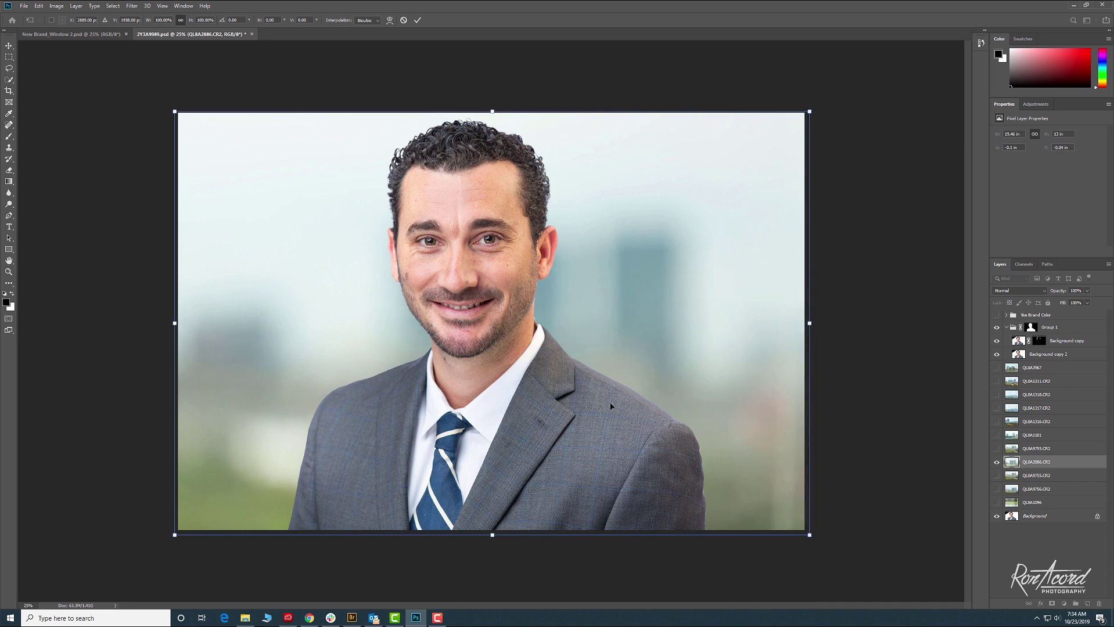
{"action": "key", "text": "b"}
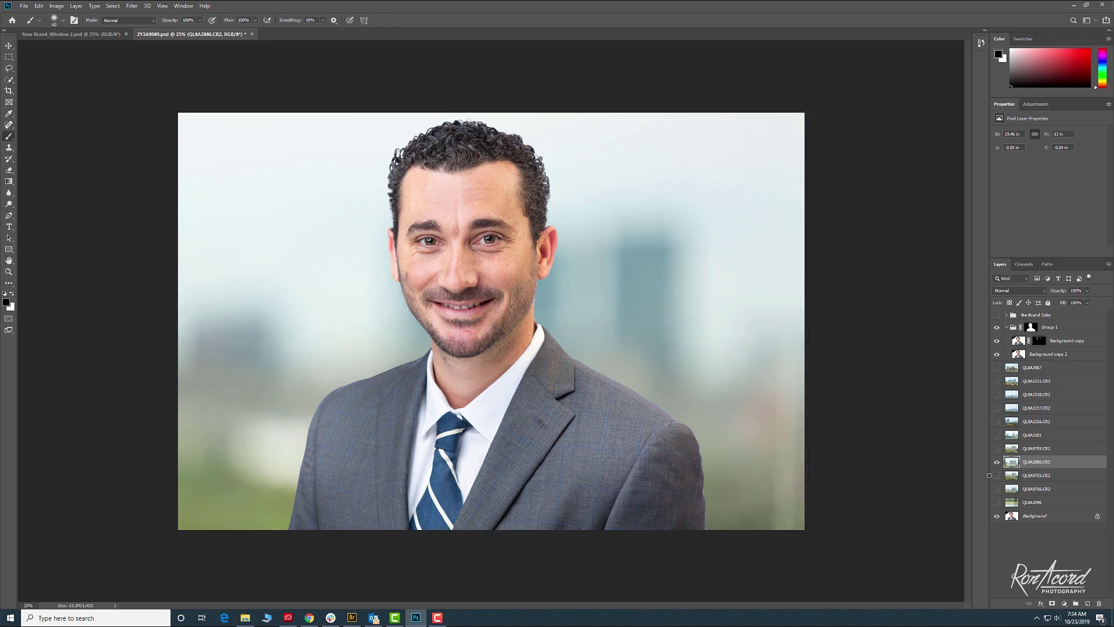
Step: Delete all the hidden background layers above and below QL8A2886.CR2, keeping the original Background layer
{"action": "left_click", "coordinate": [1030, 367]}
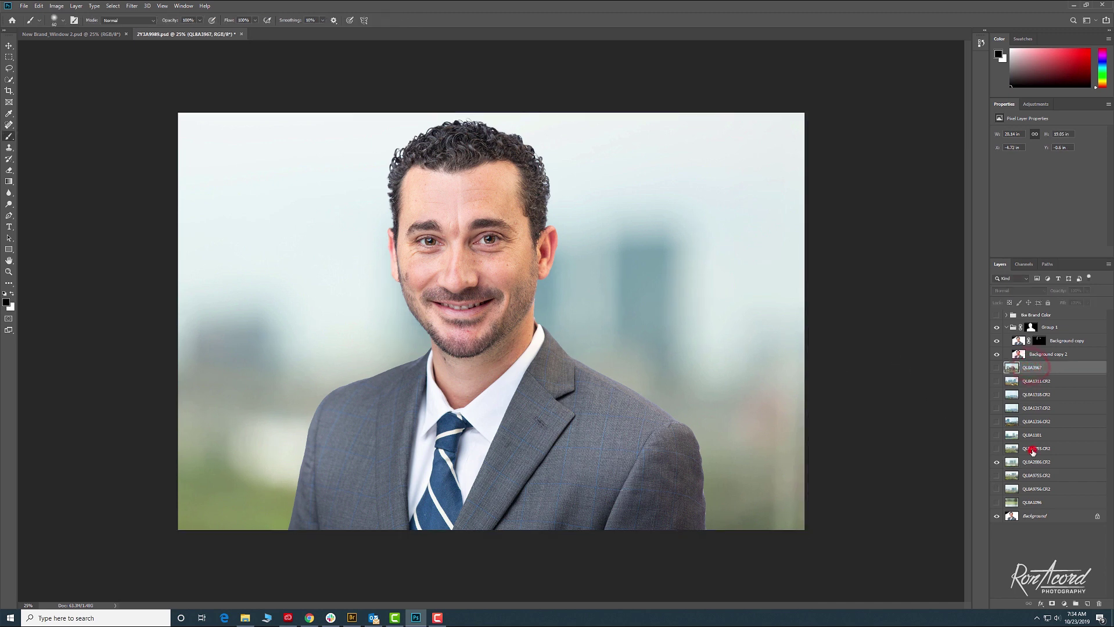
{"action": "left_click", "coordinate": [1032, 450], "text": "shift"}
{"action": "key", "text": "Delete"}
{"action": "left_click", "coordinate": [1027, 383]}
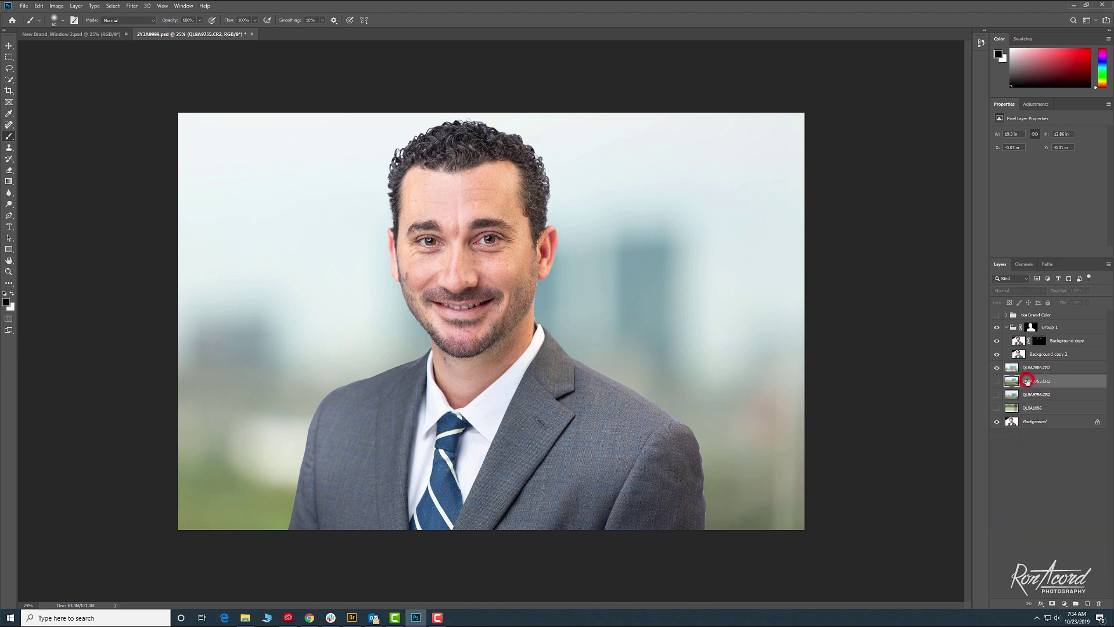
{"action": "key", "text": "Delete"}
{"action": "key", "text": "Delete"}
{"action": "key", "text": "Delete"}
Step: Add a Curves adjustment clipped to QL8A2886.CR2, pull its midtones down slightly, and check the backdrop by toggling that layer's visibility
{"action": "left_click", "coordinate": [1028, 369]}
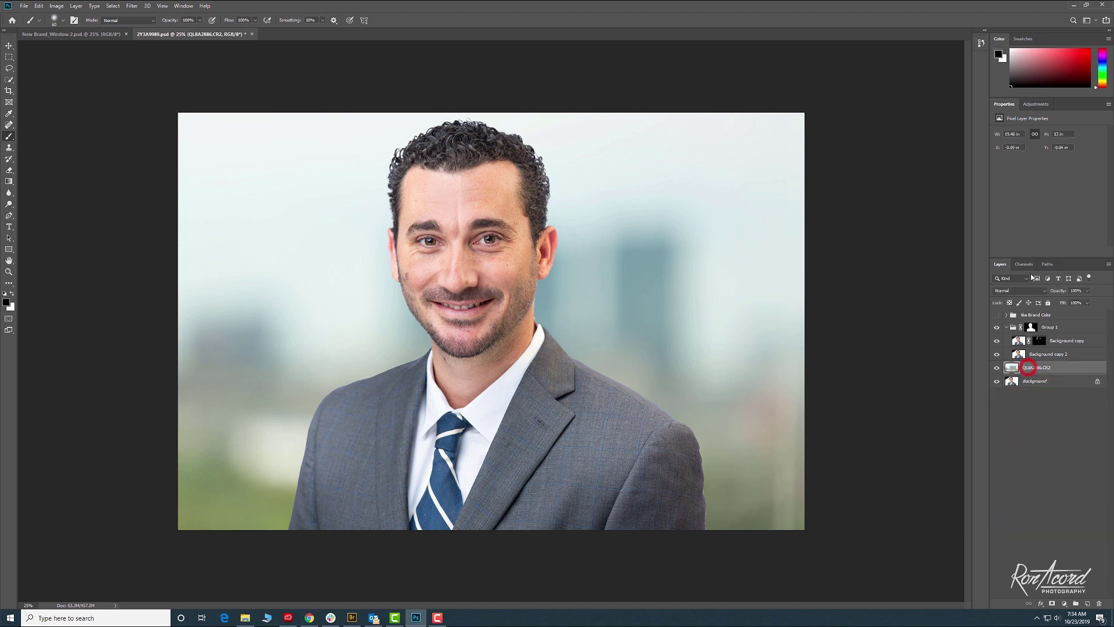
{"action": "left_click", "coordinate": [1043, 106]}
{"action": "left_click", "coordinate": [1033, 119]}
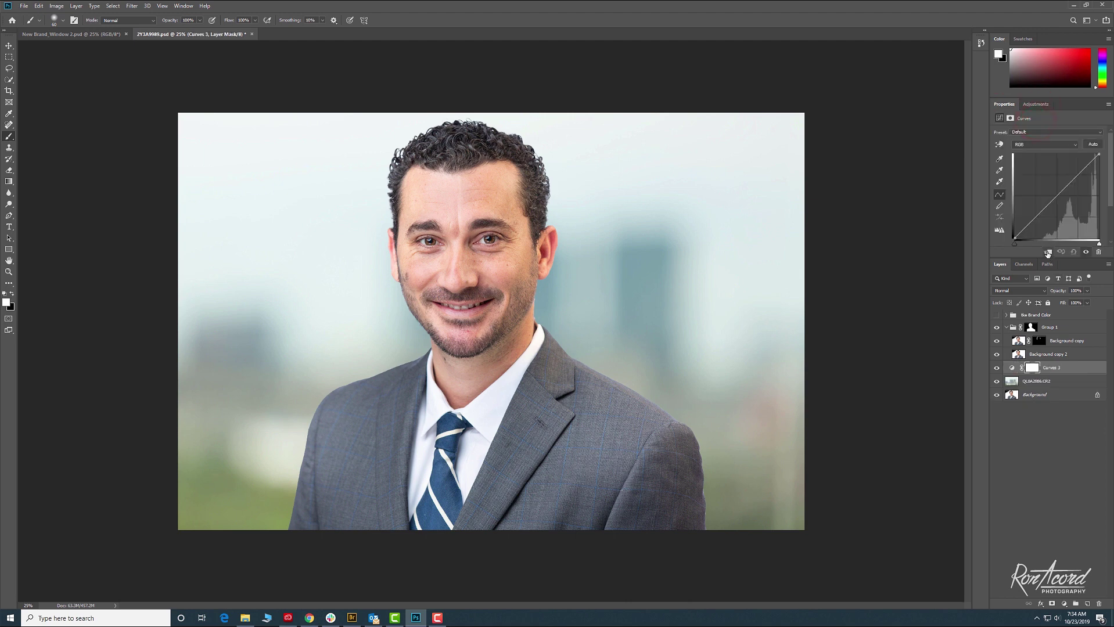
{"action": "left_click", "coordinate": [1047, 253]}
{"action": "left_click_drag", "start_coordinate": [1056, 197], "coordinate": [1055, 201]}
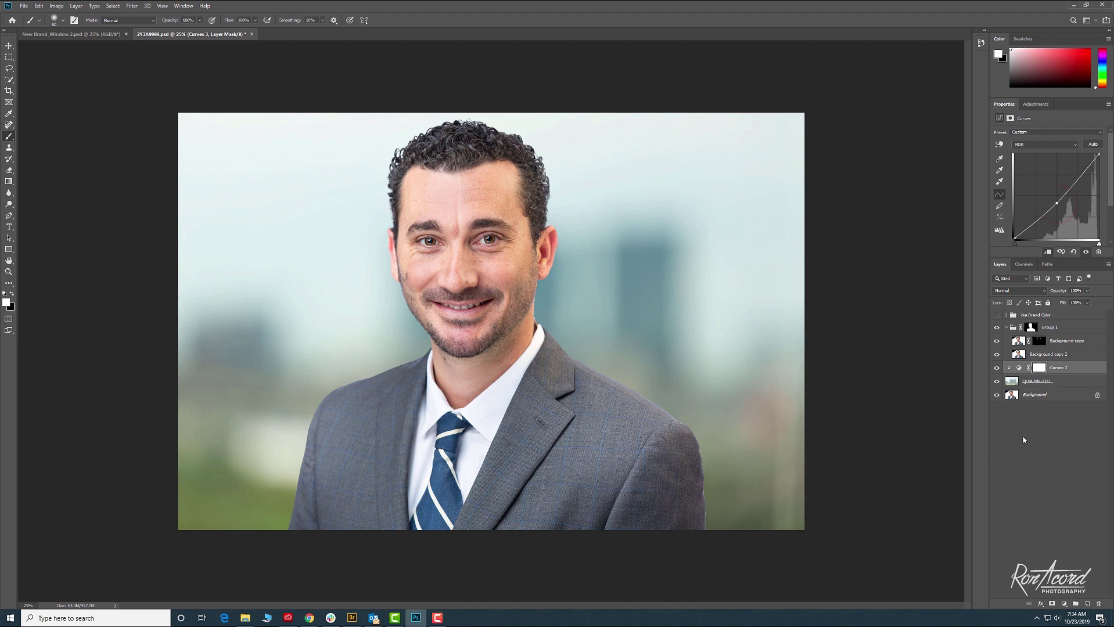
{"action": "left_click", "coordinate": [995, 383]}
{"action": "left_click", "coordinate": [996, 383]}
Step: Paint black on the Group 1 mask with a small brush to remove the light fringe where the neck meets the collar
{"action": "key", "text": "z"}
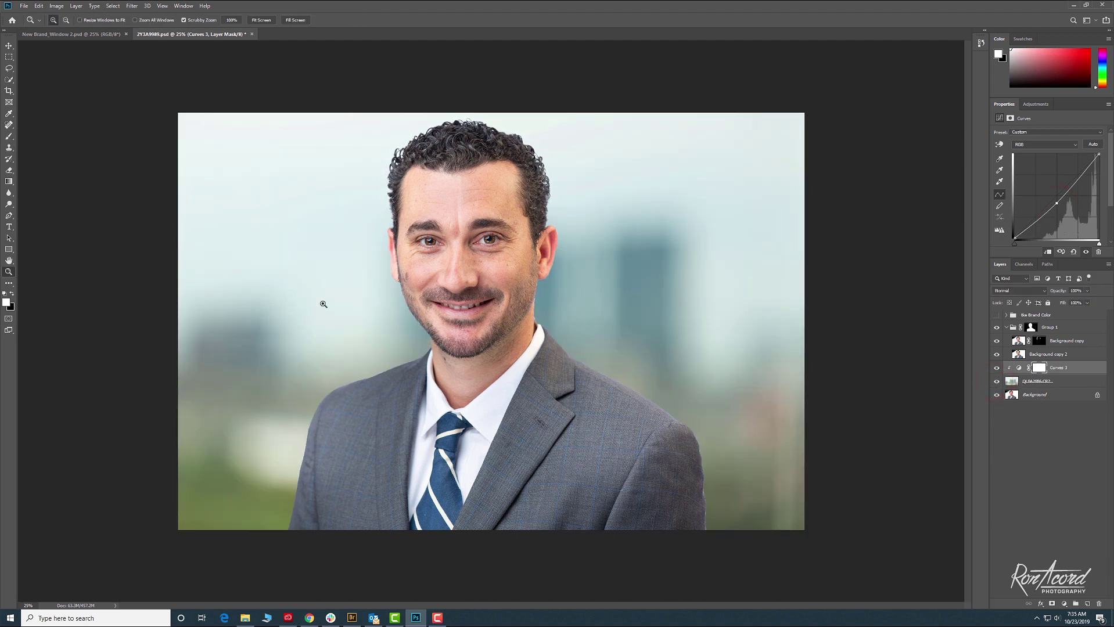
{"action": "left_click_drag", "start_coordinate": [486, 262], "coordinate": [570, 323]}
{"action": "key", "text": "b"}
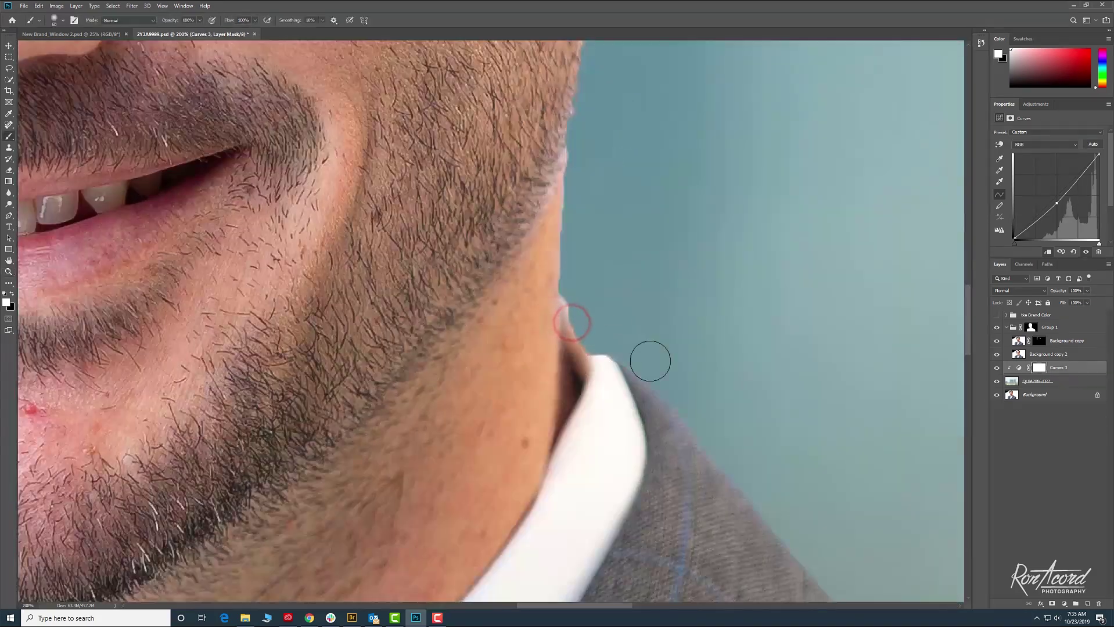
{"action": "left_click", "coordinate": [1029, 327]}
{"action": "key", "text": "ctrl+plus"}
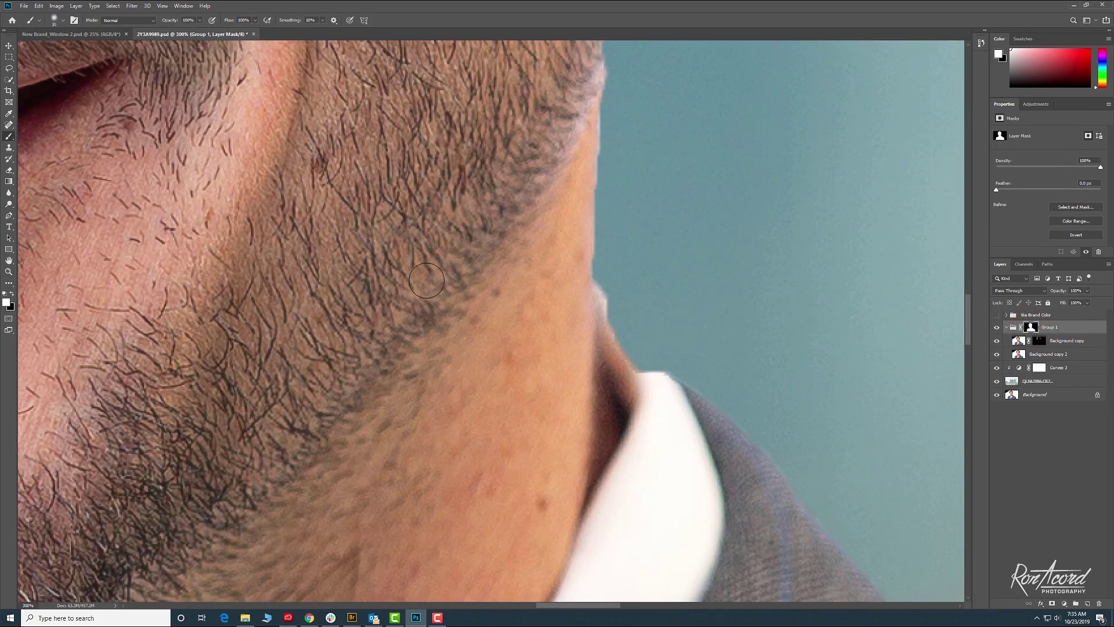
{"action": "key", "text": "["}
{"action": "left_click_drag", "start_coordinate": [605, 294], "coordinate": [622, 337]}
{"action": "left_click_drag", "start_coordinate": [599, 281], "coordinate": [606, 309]}
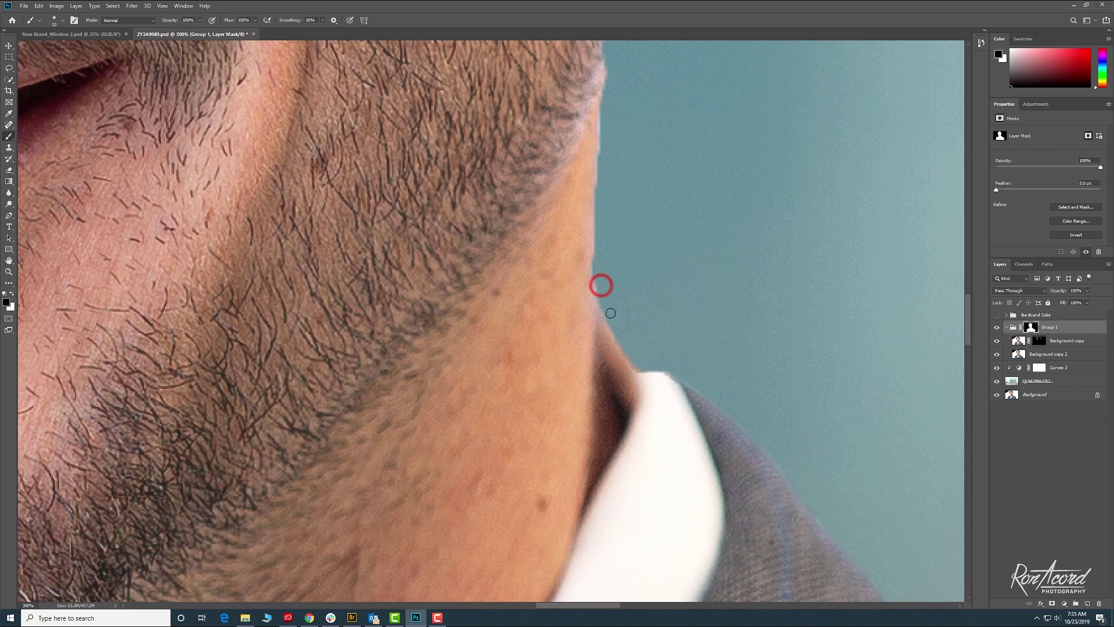
{"action": "left_click", "coordinate": [607, 306]}
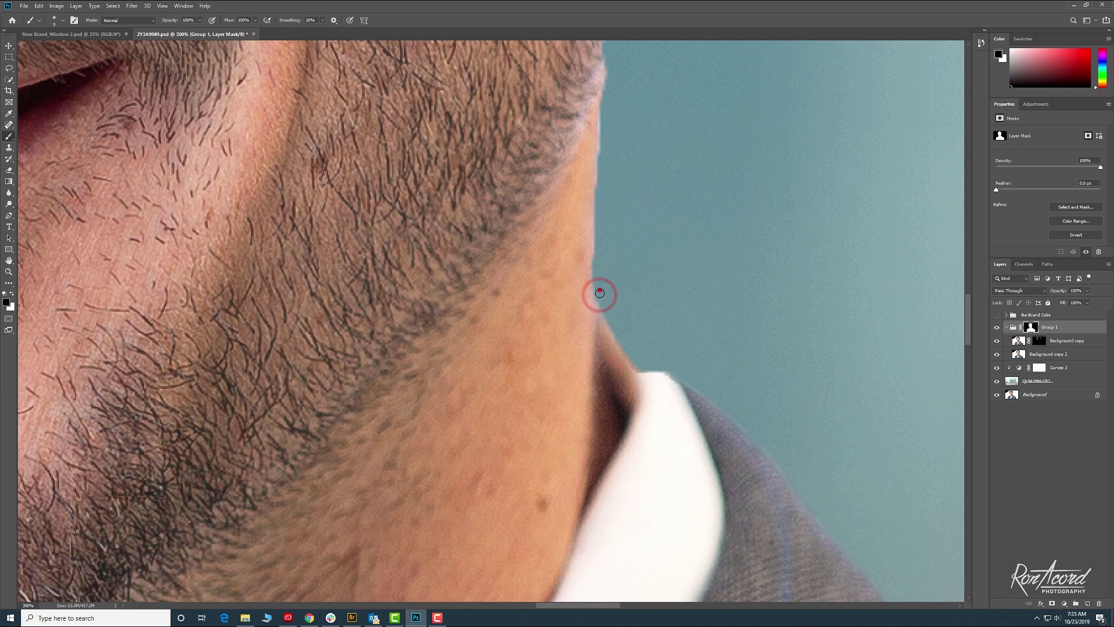
{"action": "left_click", "coordinate": [599, 289]}
{"action": "left_click", "coordinate": [604, 306]}
{"action": "left_click", "coordinate": [598, 294]}
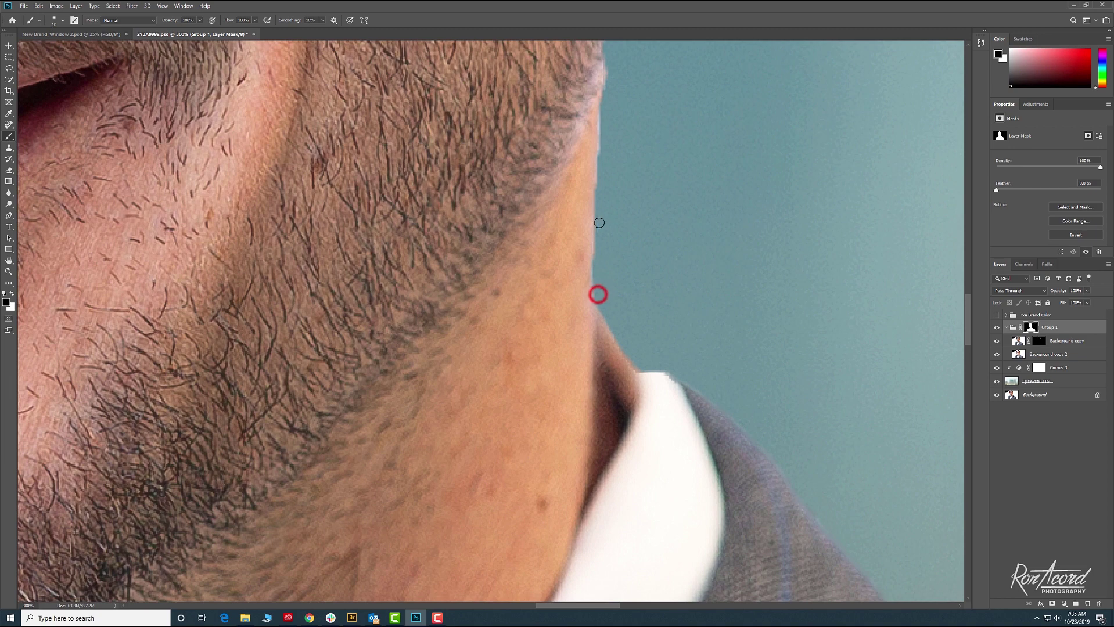
Step: Clean the mask edge with black along the neck and bearded jaw up to the earlobe
{"action": "left_click", "coordinate": [599, 208]}
{"action": "left_click", "coordinate": [604, 107]}
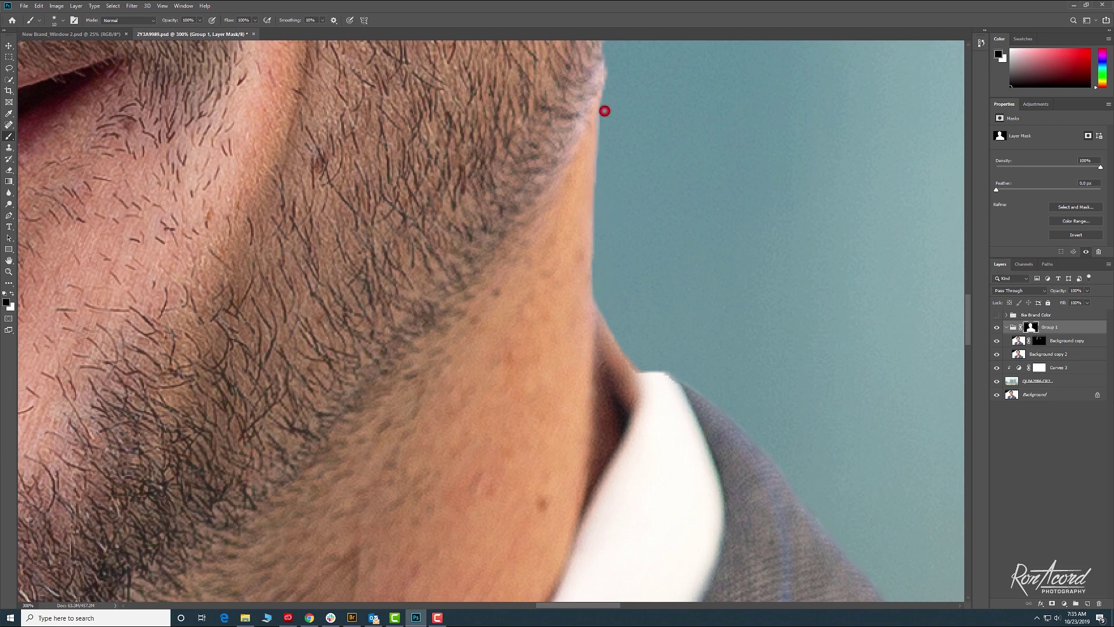
{"action": "left_click", "coordinate": [601, 87]}
{"action": "left_click_drag", "start_coordinate": [612, 73], "coordinate": [610, 146]}
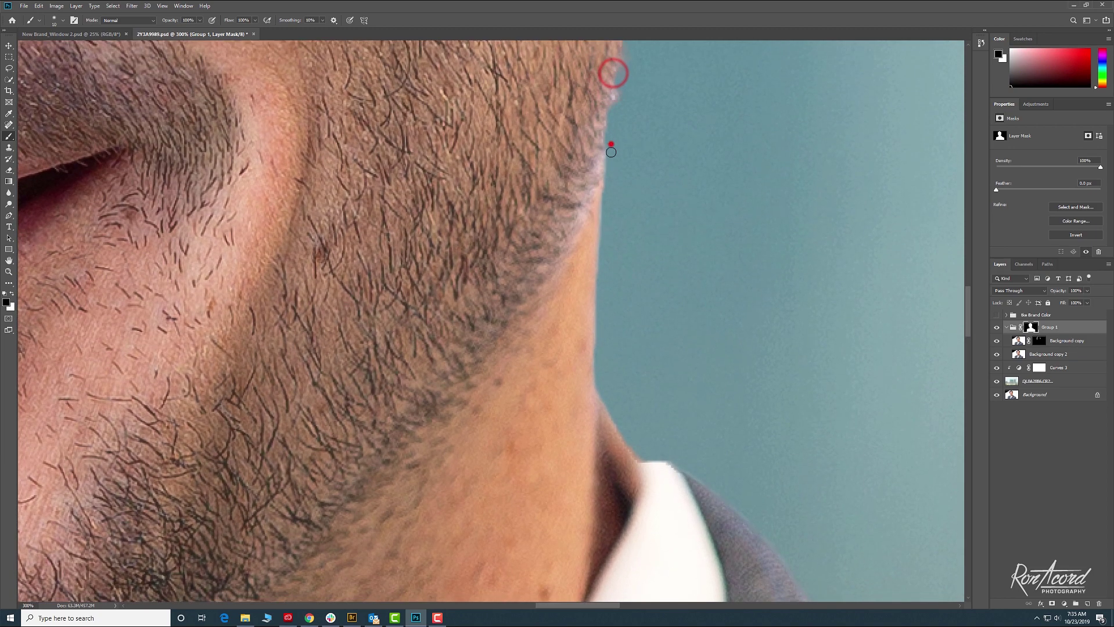
{"action": "left_click", "coordinate": [611, 144]}
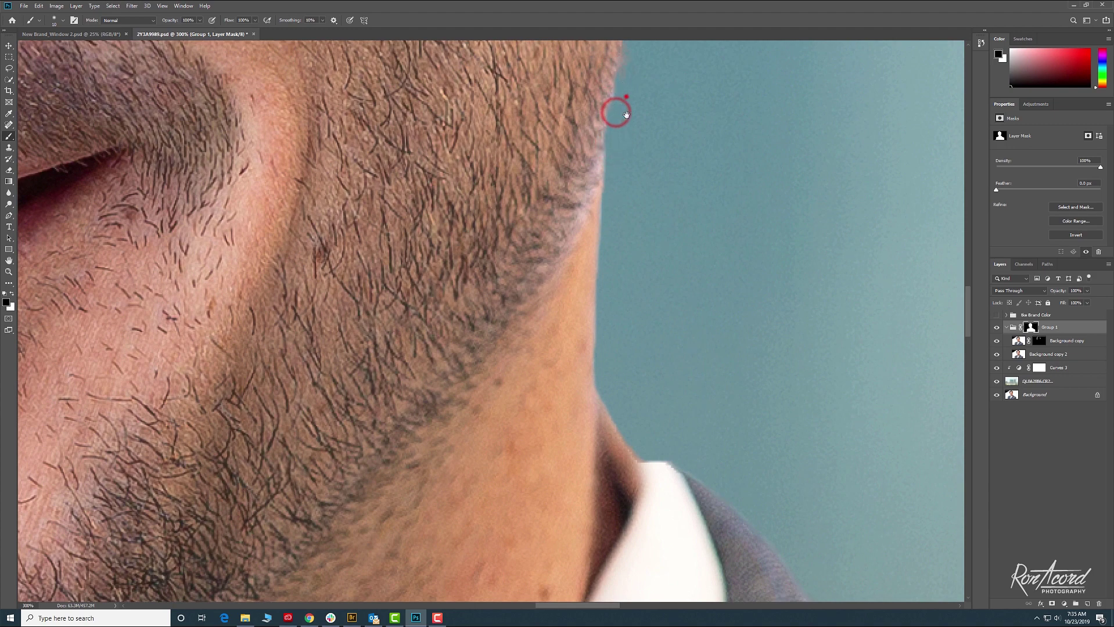
{"action": "left_click_drag", "start_coordinate": [626, 97], "coordinate": [609, 274]}
{"action": "left_click", "coordinate": [610, 275]}
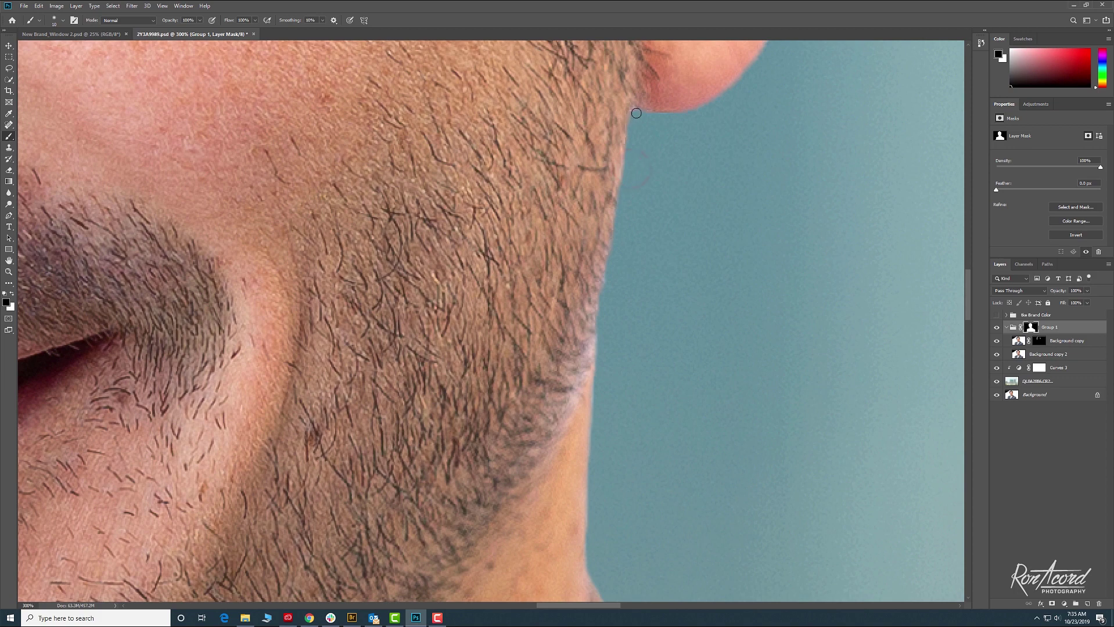
{"action": "left_click_drag", "start_coordinate": [651, 318], "coordinate": [633, 232]}
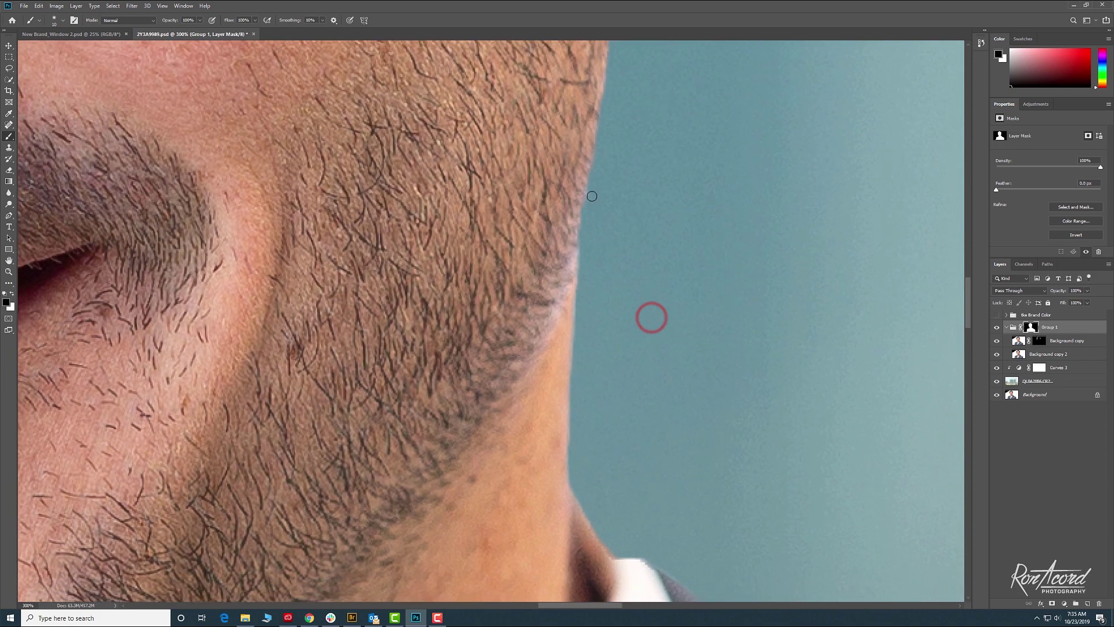
{"action": "left_click_drag", "start_coordinate": [592, 202], "coordinate": [592, 199]}
Step: Paint black on the Group 1 mask along the outer edge of the jacket sleeve to remove the light fringe
{"action": "key", "text": "ctrl+minus"}
{"action": "key", "text": "ctrl+minus"}
{"action": "key", "text": "ctrl+minus"}
{"action": "key", "text": "ctrl+minus"}
{"action": "key", "text": "ctrl+minus"}
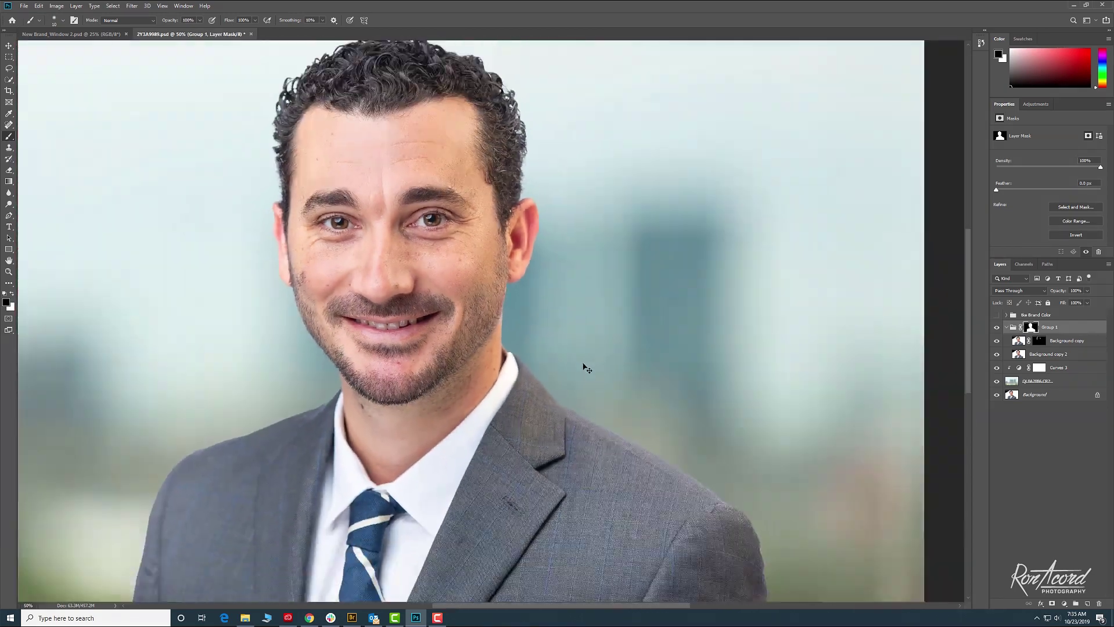
{"action": "key", "text": "ctrl+plus"}
{"action": "key", "text": "ctrl+plus"}
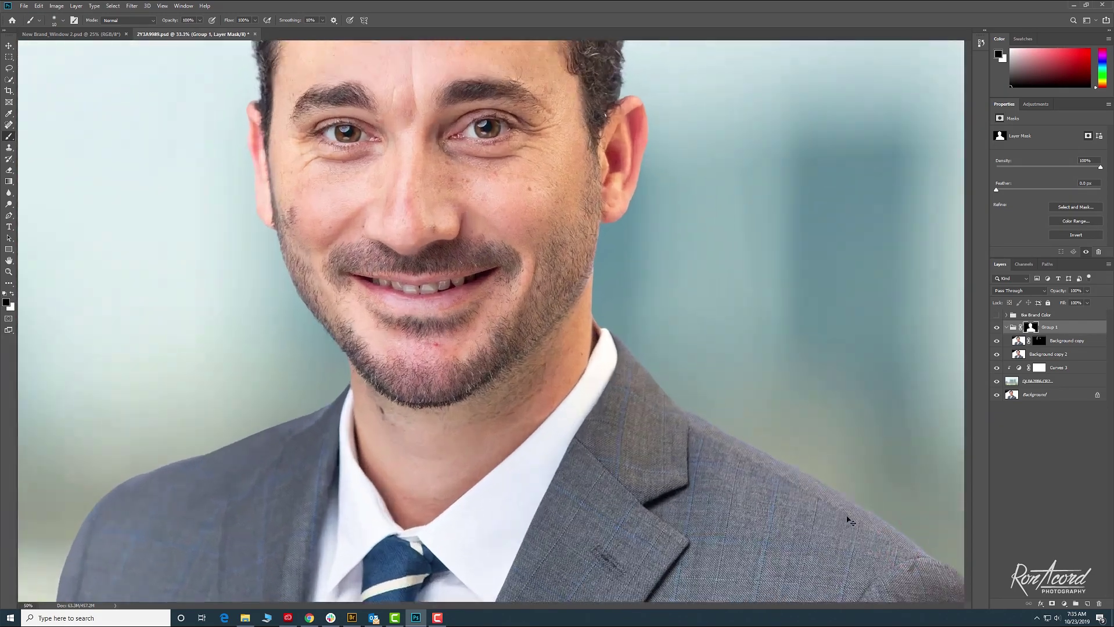
{"action": "left_click_drag", "start_coordinate": [854, 511], "coordinate": [320, 59]}
{"action": "key", "text": "ctrl+plus"}
{"action": "key", "text": "ctrl+plus"}
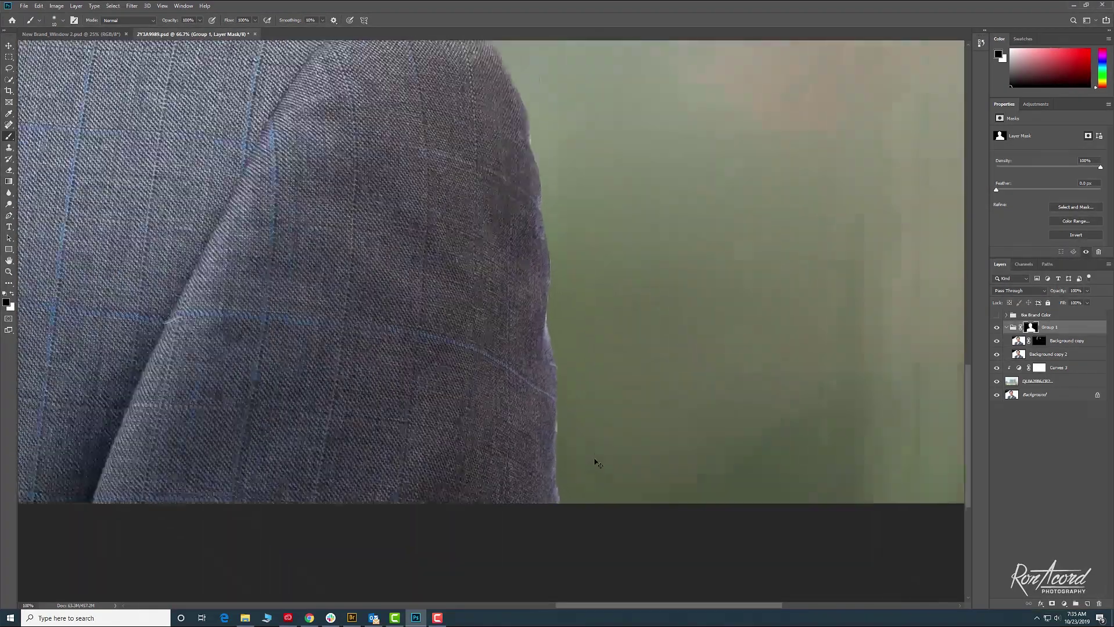
{"action": "left_click_drag", "start_coordinate": [622, 448], "coordinate": [589, 305]}
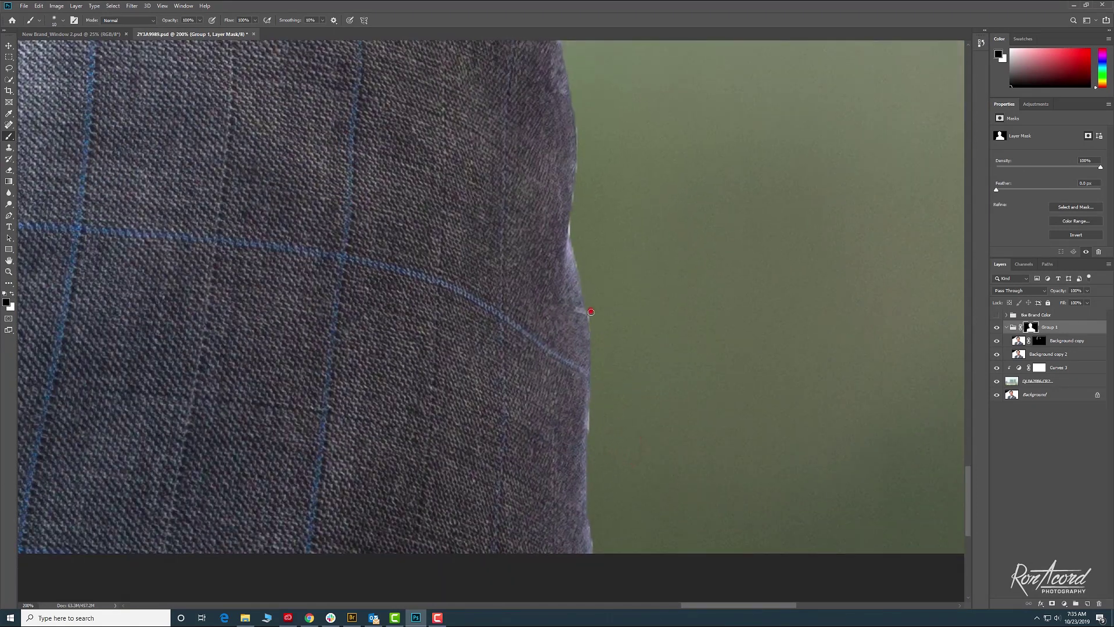
{"action": "left_click", "coordinate": [591, 321]}
{"action": "left_click", "coordinate": [593, 411]}
{"action": "left_click_drag", "start_coordinate": [593, 532], "coordinate": [599, 558]}
{"action": "mouse_move", "coordinate": [575, 99]}
{"action": "left_mouse_down"}
{"action": "mouse_move", "coordinate": [614, 322]}
{"action": "mouse_move", "coordinate": [605, 239]}
{"action": "left_mouse_up"}
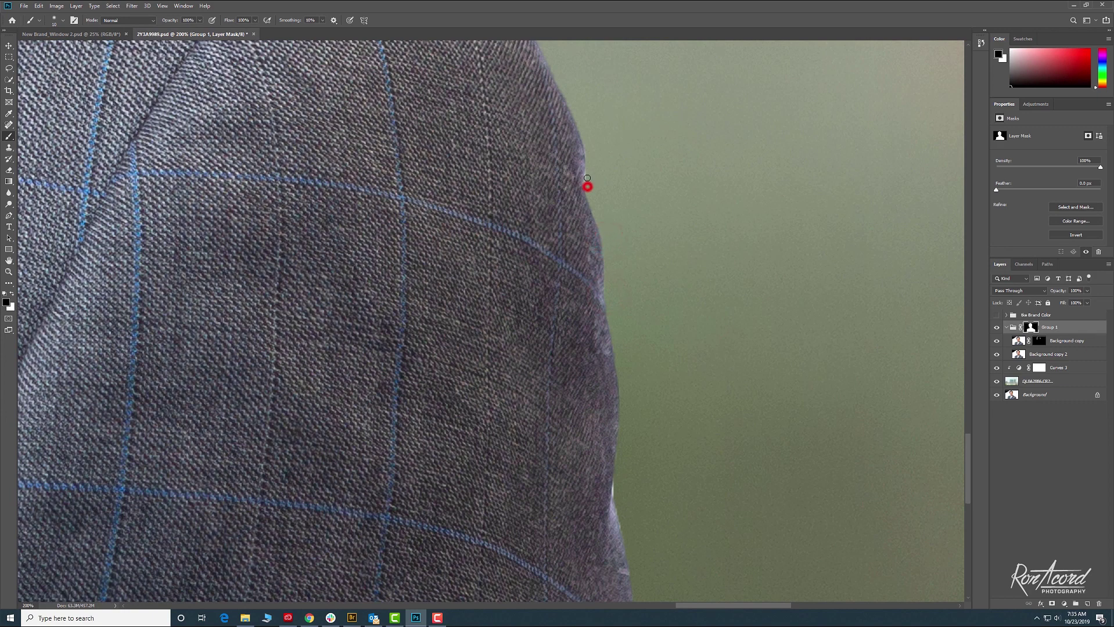
{"action": "mouse_move", "coordinate": [587, 178]}
{"action": "left_mouse_down"}
{"action": "mouse_move", "coordinate": [587, 169]}
{"action": "mouse_move", "coordinate": [666, 452]}
{"action": "mouse_move", "coordinate": [676, 367]}
{"action": "mouse_move", "coordinate": [447, 245]}
{"action": "mouse_move", "coordinate": [500, 315]}
{"action": "mouse_move", "coordinate": [517, 269]}
{"action": "left_mouse_up"}
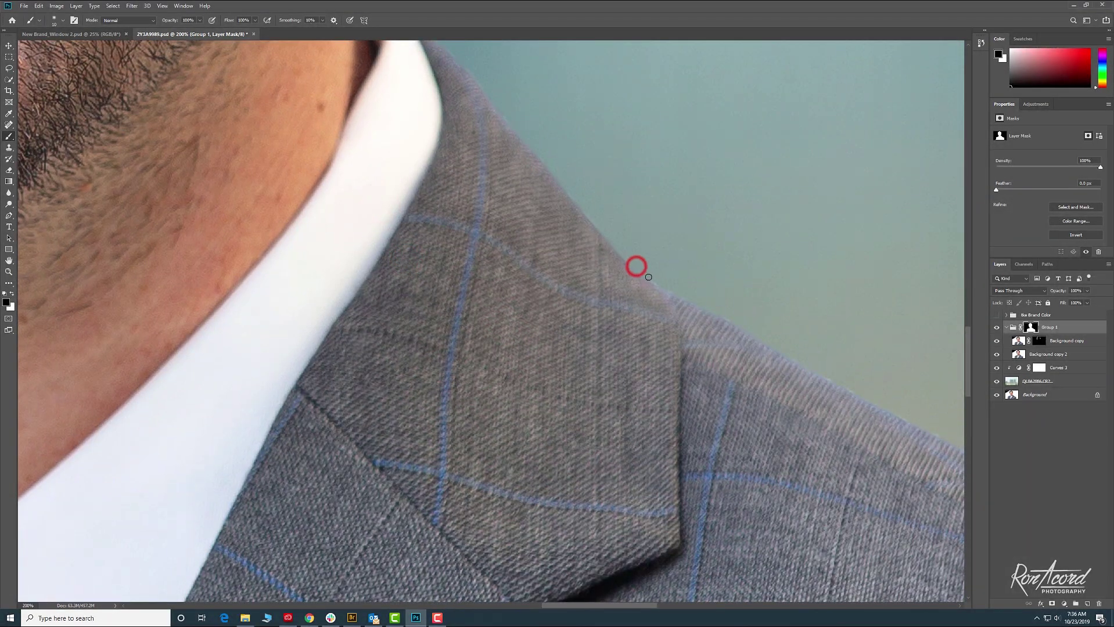
Step: Refine the Group 1 mask with black along the jacket's shoulder and lapel edge up to the shirt collar
{"action": "left_click_drag", "start_coordinate": [648, 277], "coordinate": [659, 282]}
{"action": "left_click_drag", "start_coordinate": [657, 241], "coordinate": [703, 417]}
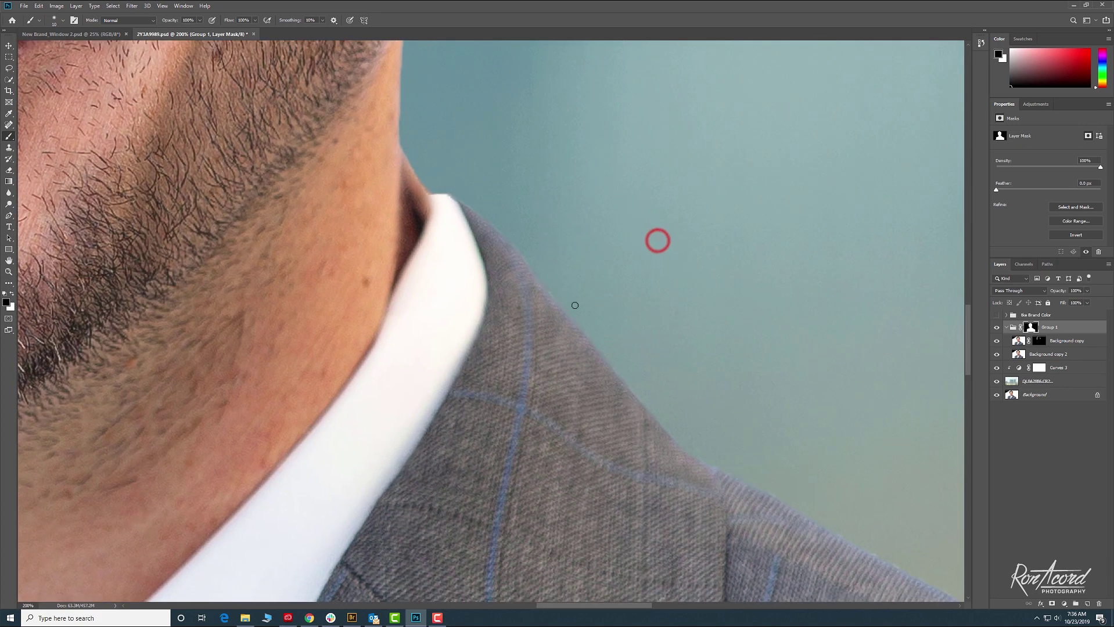
{"action": "left_click", "coordinate": [495, 225]}
{"action": "left_click", "coordinate": [529, 265]}
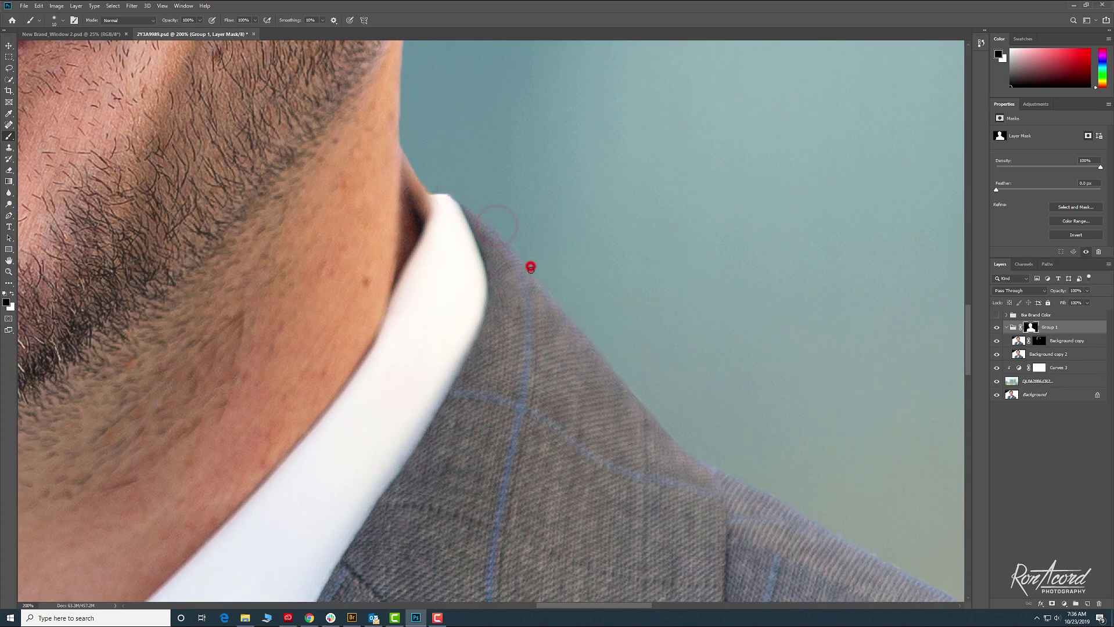
{"action": "left_click", "coordinate": [550, 292]}
{"action": "left_click", "coordinate": [608, 357]}
{"action": "left_click_drag", "start_coordinate": [577, 300], "coordinate": [629, 430]}
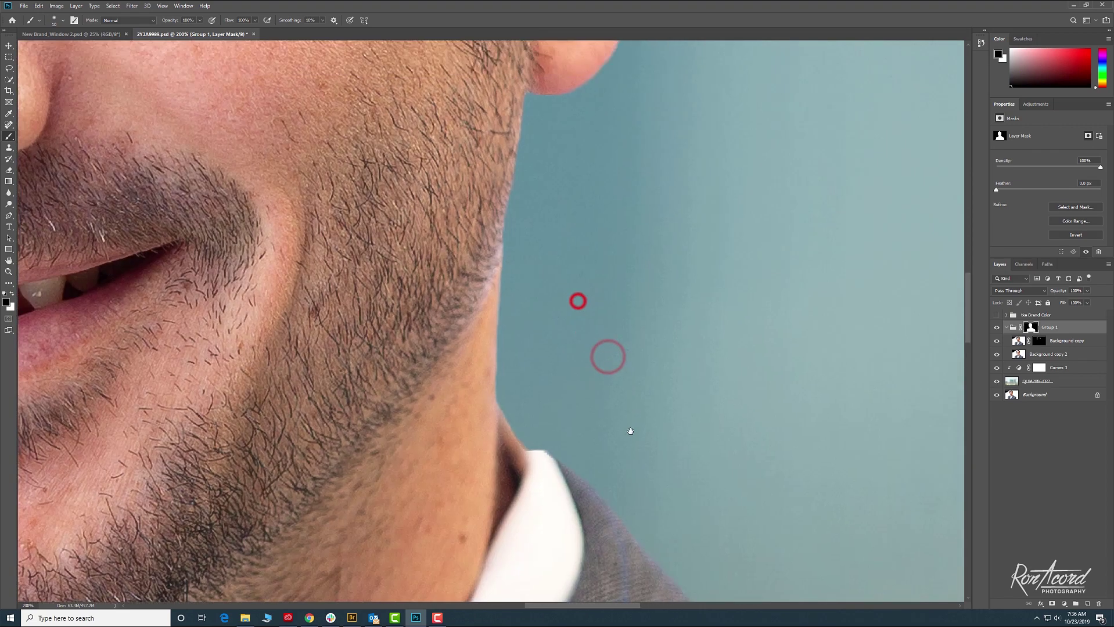
Step: Paint black on the Group 1 mask along the upper jaw and the outer rim of the man's left ear
{"action": "left_click", "coordinate": [592, 269]}
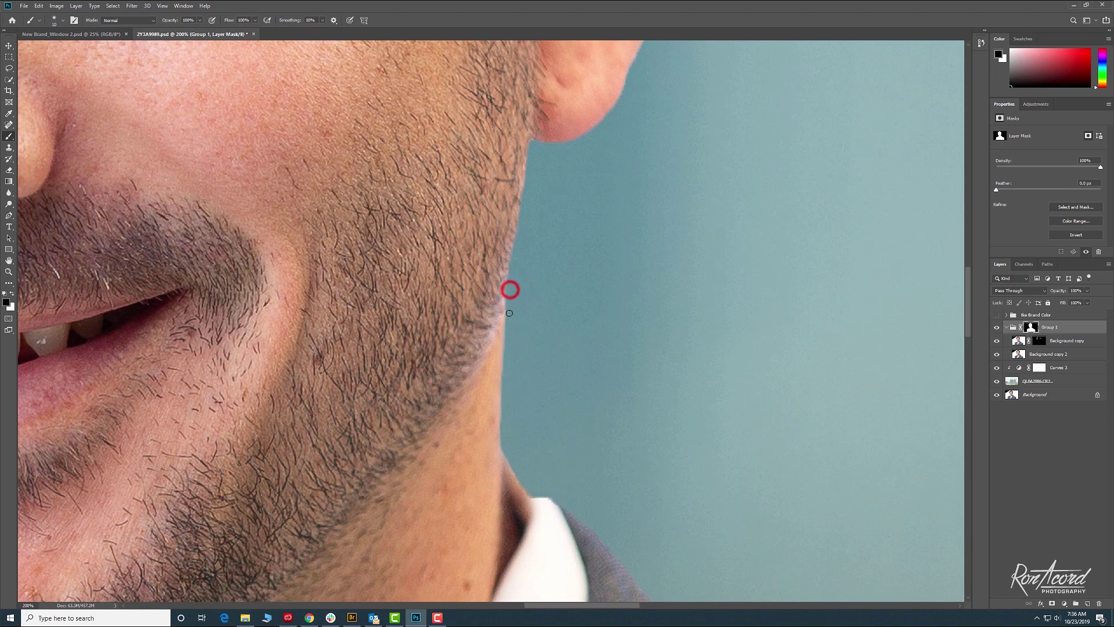
{"action": "left_click_drag", "start_coordinate": [574, 169], "coordinate": [554, 467]}
{"action": "left_click_drag", "start_coordinate": [631, 211], "coordinate": [609, 301]}
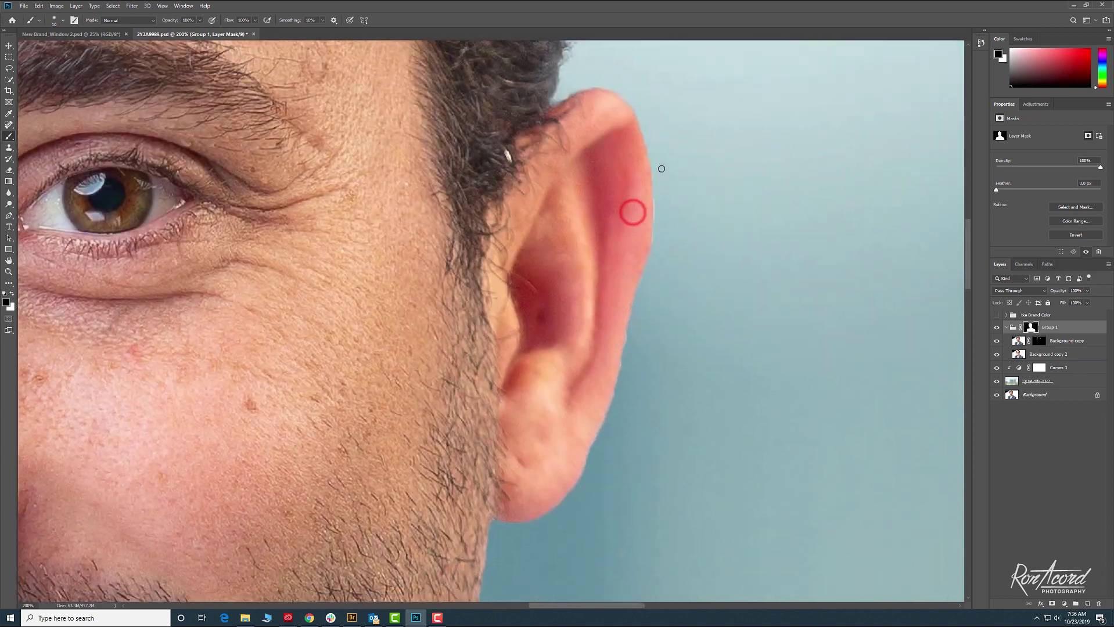
{"action": "left_click_drag", "start_coordinate": [654, 169], "coordinate": [657, 235]}
{"action": "left_click_drag", "start_coordinate": [646, 85], "coordinate": [648, 279]}
{"action": "left_click_drag", "start_coordinate": [644, 149], "coordinate": [642, 443]}
Step: Clean the Group 1 mask with black around the top of the man's right ear where it meets the hair
{"action": "left_click_drag", "start_coordinate": [556, 204], "coordinate": [813, 357]}
{"action": "left_click_drag", "start_coordinate": [351, 265], "coordinate": [790, 260]}
{"action": "left_click_drag", "start_coordinate": [406, 304], "coordinate": [410, 46]}
{"action": "left_click_drag", "start_coordinate": [442, 300], "coordinate": [438, 166]}
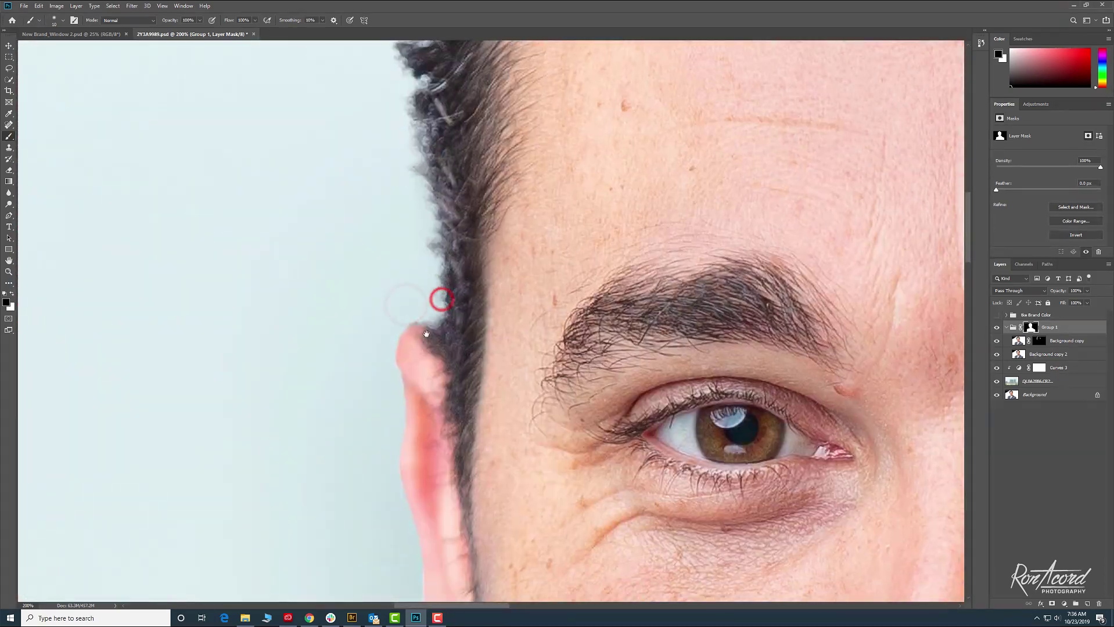
{"action": "left_click_drag", "start_coordinate": [425, 334], "coordinate": [427, 330]}
{"action": "left_click", "coordinate": [423, 124]}
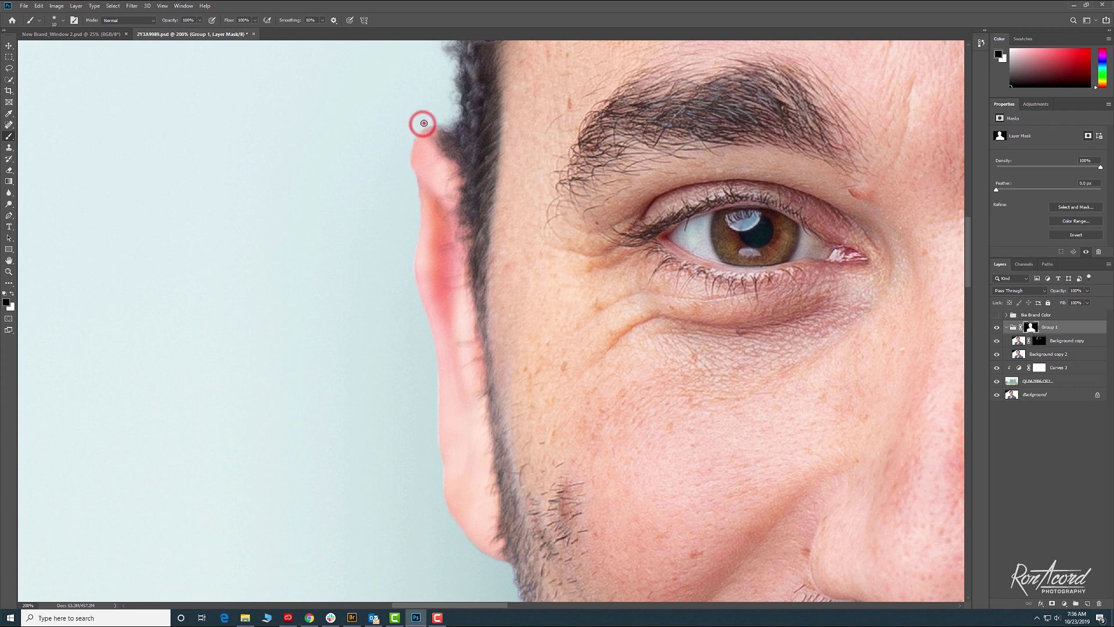
{"action": "left_click", "coordinate": [423, 122]}
{"action": "left_click_drag", "start_coordinate": [421, 123], "coordinate": [438, 124]}
{"action": "left_click", "coordinate": [436, 124]}
{"action": "left_click", "coordinate": [437, 124]}
{"action": "left_click", "coordinate": [435, 121]}
{"action": "left_click", "coordinate": [441, 124]}
Step: Remove the light fringe on the mask along the outer edge of the man's right ear toward the lobe
{"action": "left_click_drag", "start_coordinate": [419, 211], "coordinate": [411, 129]}
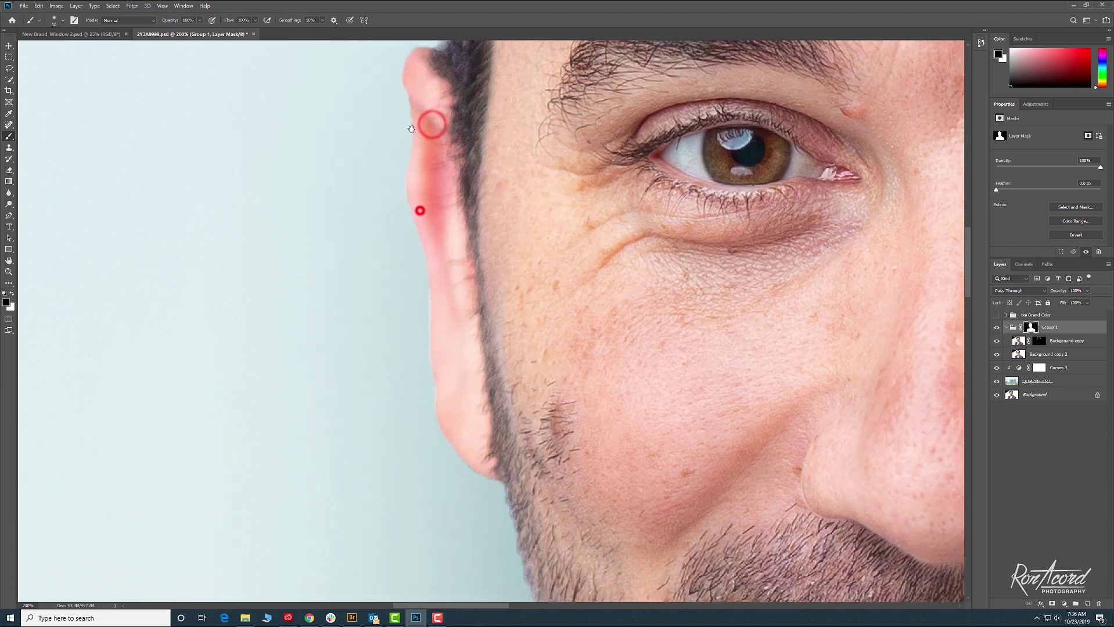
{"action": "left_click", "coordinate": [427, 351]}
{"action": "left_click", "coordinate": [427, 363]}
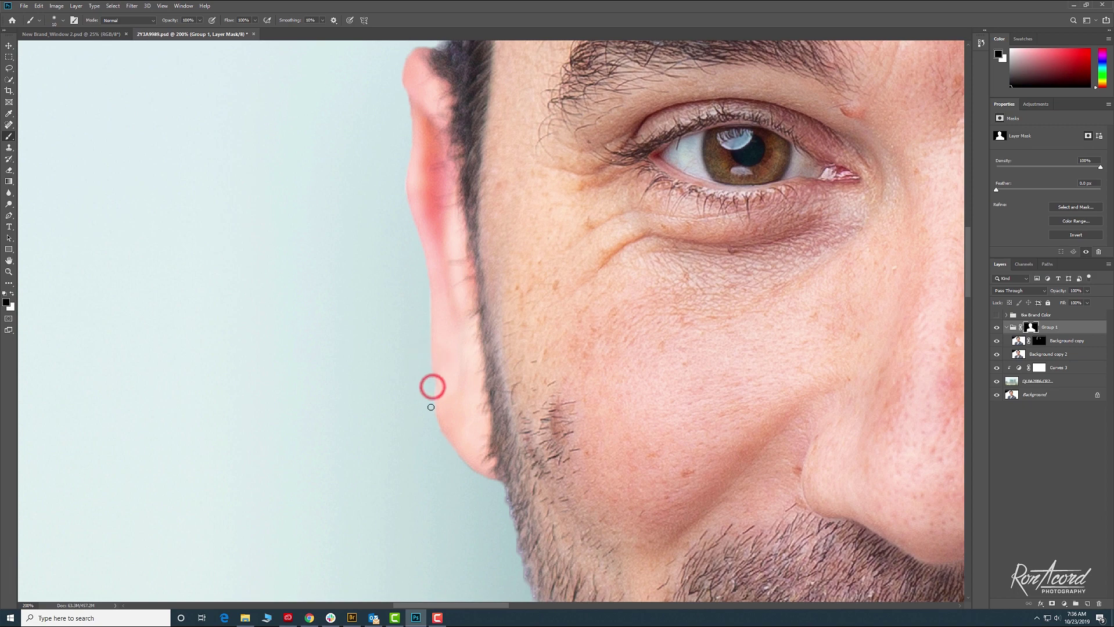
{"action": "left_click", "coordinate": [431, 409]}
{"action": "left_click_drag", "start_coordinate": [433, 429], "coordinate": [420, 348]}
{"action": "left_click", "coordinate": [420, 363]}
Step: Refine the Group 1 mask with black along the bearded jaw just below the right earlobe, adjusting the brush size
{"action": "left_click_drag", "start_coordinate": [467, 411], "coordinate": [427, 296]}
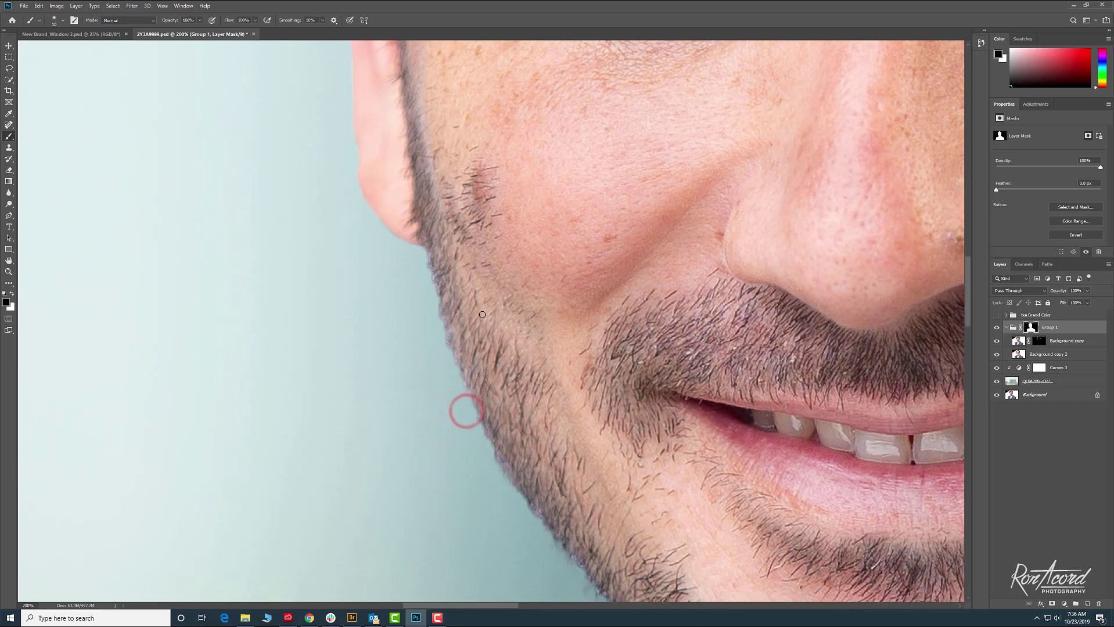
{"action": "key", "text": "bracketright"}
{"action": "left_click", "coordinate": [423, 262]}
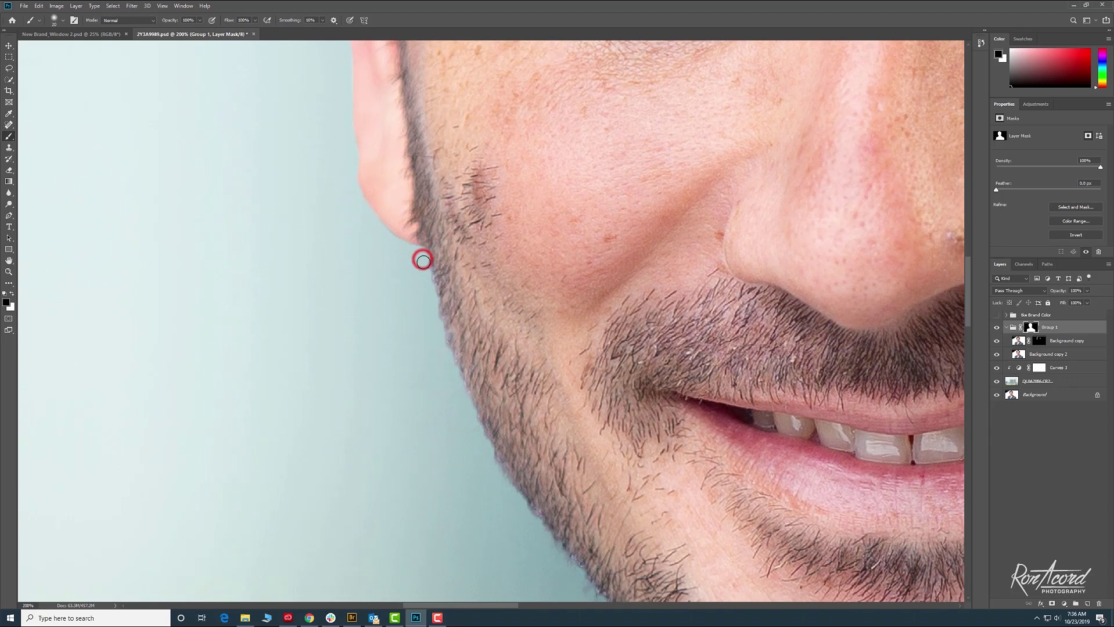
{"action": "key", "text": "bracketleft"}
{"action": "left_click", "coordinate": [434, 300]}
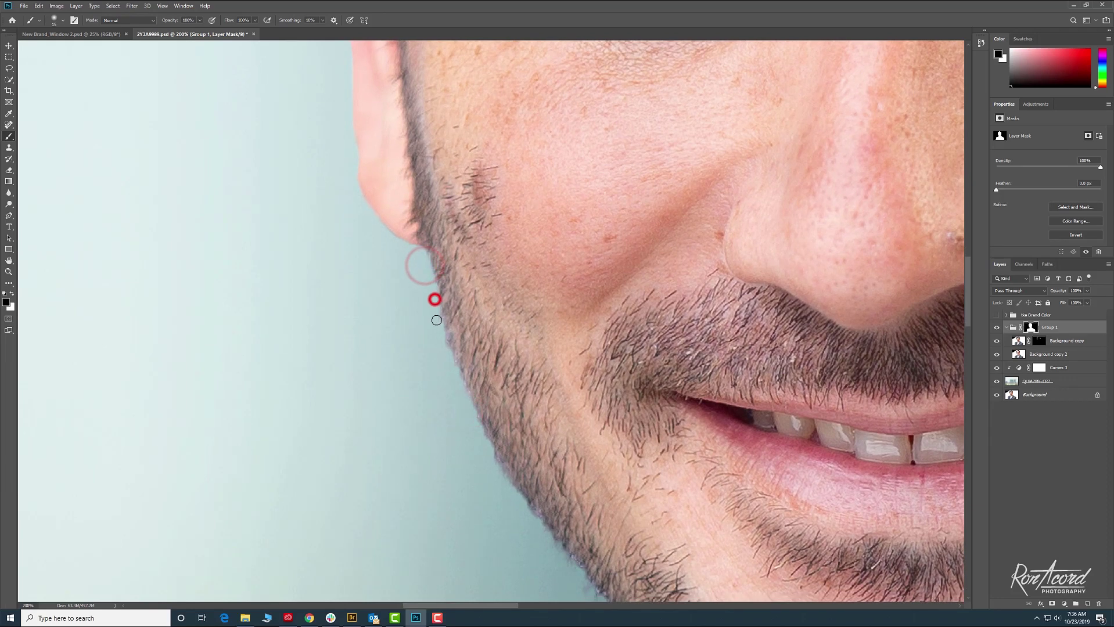
{"action": "left_click", "coordinate": [437, 325]}
{"action": "left_click", "coordinate": [442, 343]}
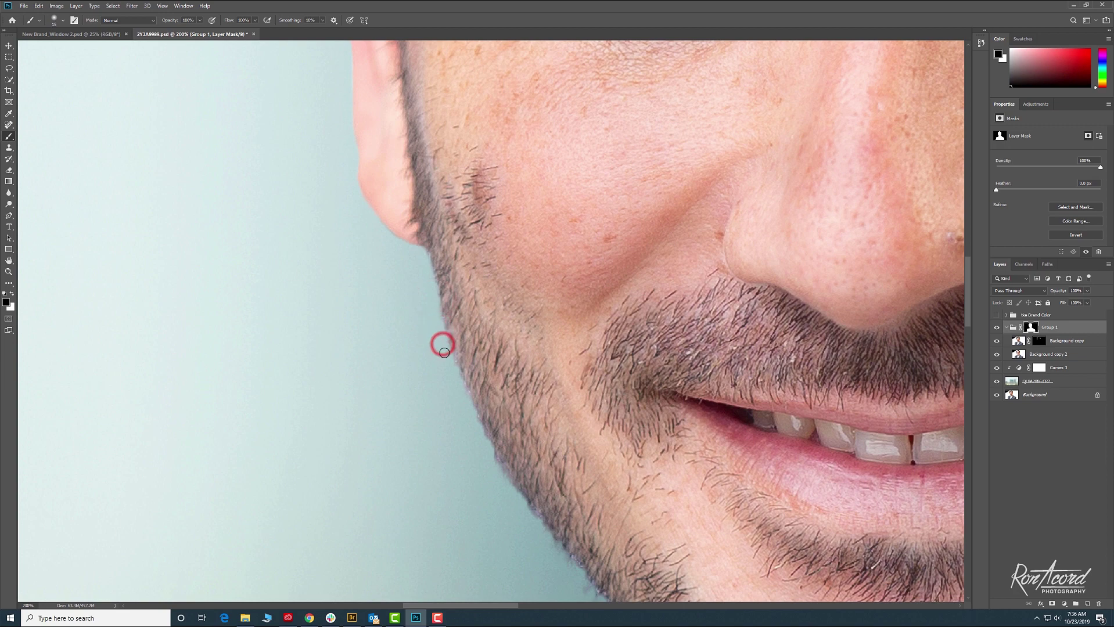
Step: Continue painting black on the mask along the lower beard edge toward the man's chin
{"action": "scroll", "coordinate": [438, 337], "scroll_direction": "down", "scroll_amount": 2}
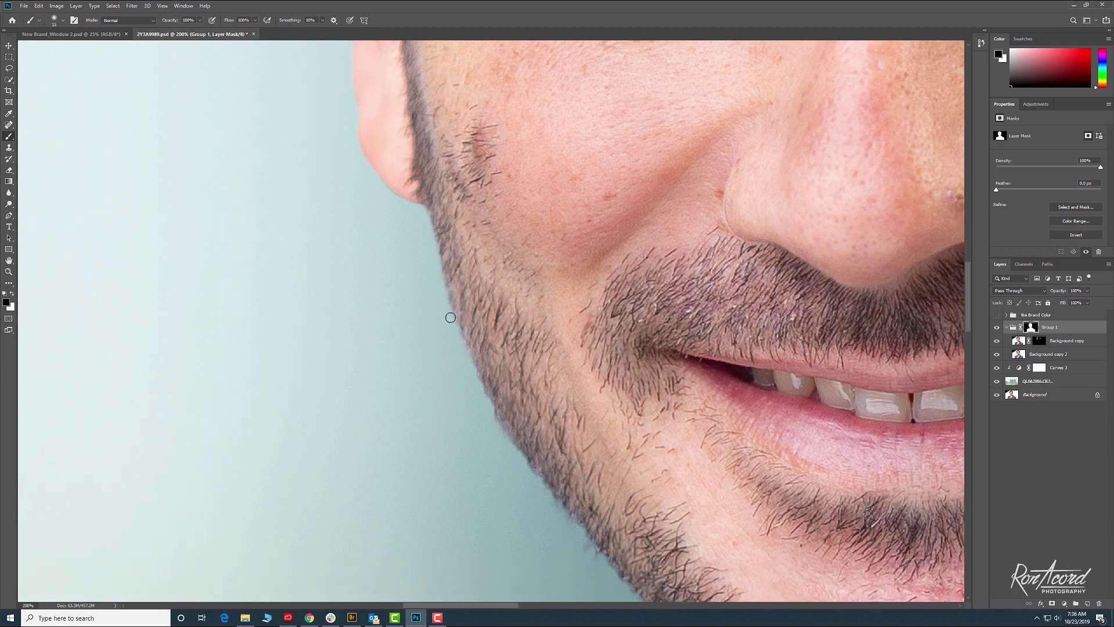
{"action": "left_click", "coordinate": [459, 347]}
{"action": "mouse_move", "coordinate": [502, 433]}
{"action": "left_mouse_down"}
{"action": "mouse_move", "coordinate": [487, 389]}
{"action": "mouse_move", "coordinate": [529, 443]}
{"action": "mouse_move", "coordinate": [512, 420]}
{"action": "left_mouse_up"}
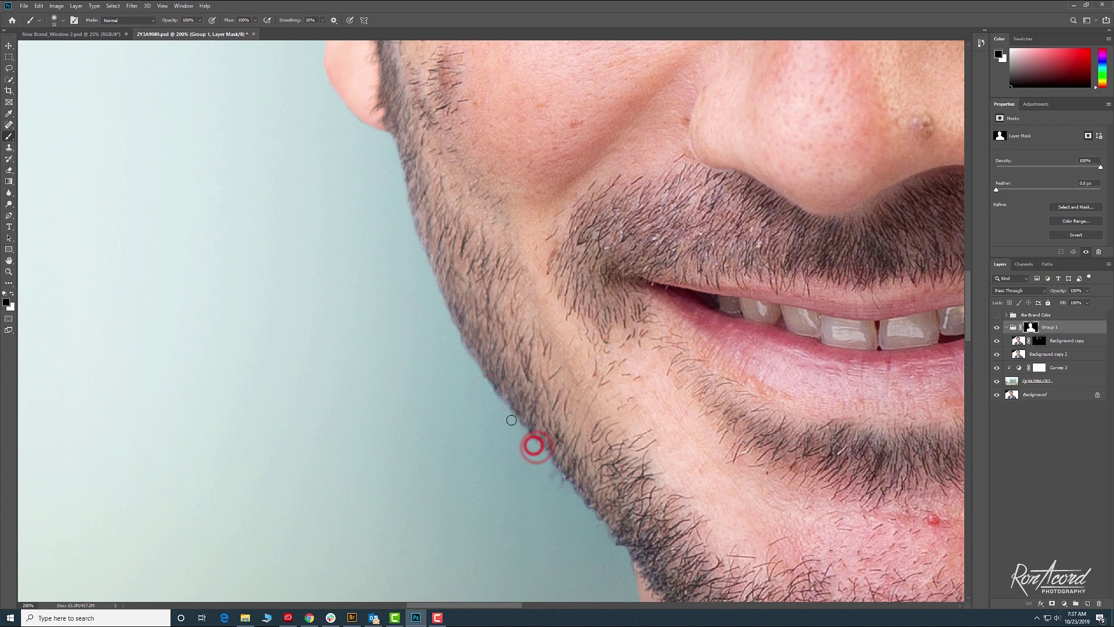
{"action": "mouse_move", "coordinate": [540, 466]}
{"action": "left_mouse_down"}
{"action": "mouse_move", "coordinate": [458, 410]}
{"action": "mouse_move", "coordinate": [454, 391]}
{"action": "mouse_move", "coordinate": [530, 472]}
{"action": "mouse_move", "coordinate": [468, 376]}
{"action": "mouse_move", "coordinate": [497, 252]}
{"action": "left_mouse_up"}
{"action": "left_click", "coordinate": [538, 453]}
Step: Clean the mask edge with a smaller black brush along the neck between the beard and the jacket collar
{"action": "key", "text": "bracketleft"}
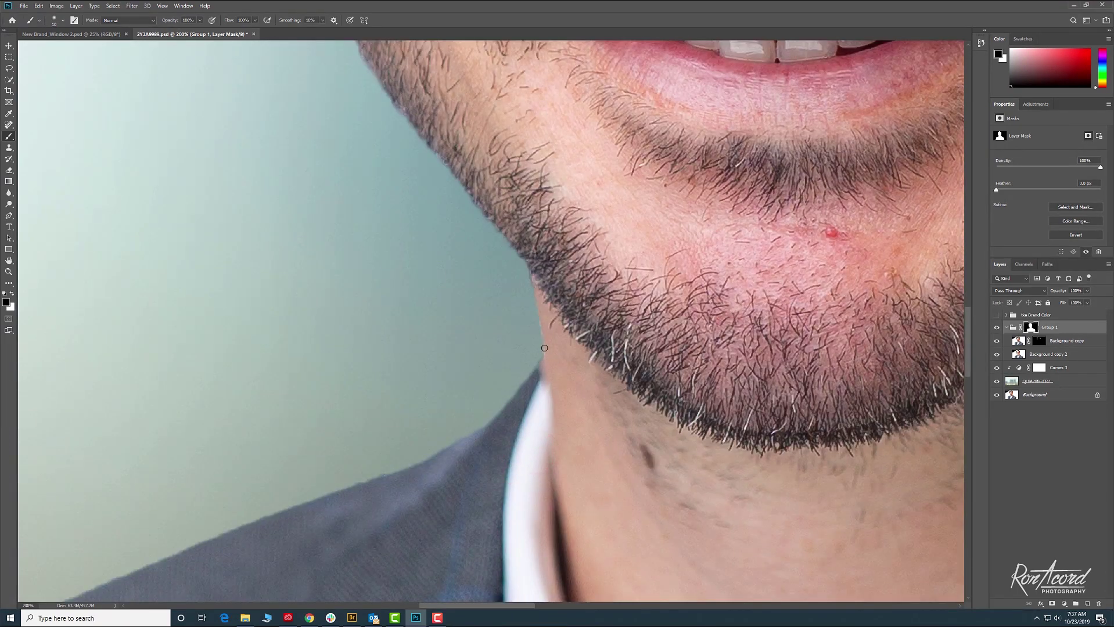
{"action": "left_click", "coordinate": [536, 317]}
{"action": "left_click_drag", "start_coordinate": [542, 346], "coordinate": [541, 353]}
{"action": "key", "text": "ctrl+minus"}
{"action": "key", "text": "ctrl+minus"}
{"action": "key", "text": "ctrl+minus"}
{"action": "key", "text": "ctrl+minus"}
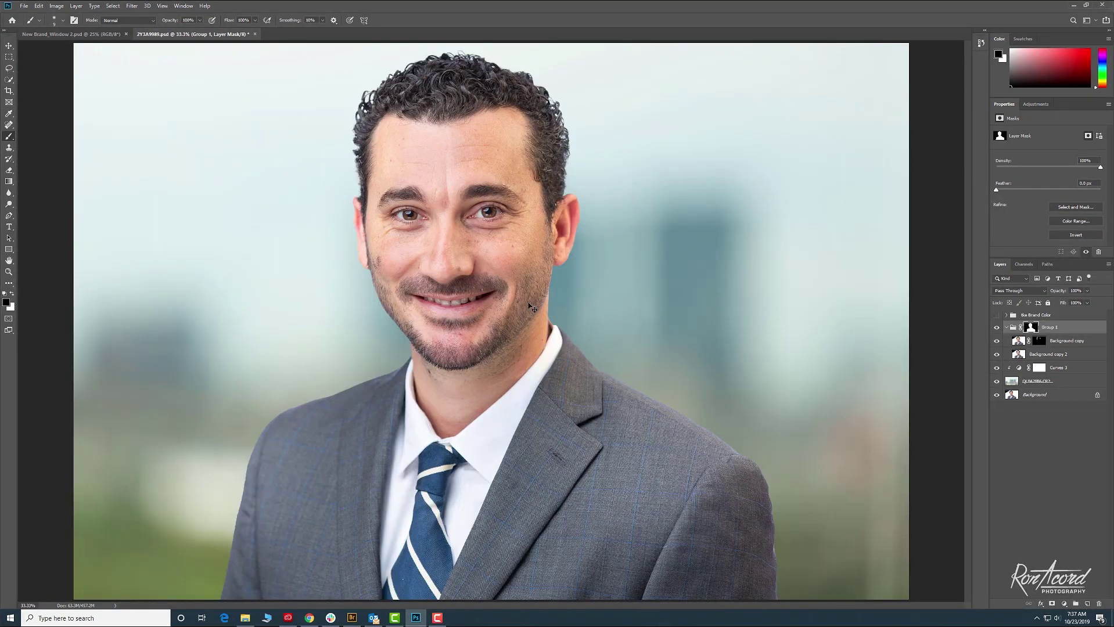
Step: Check the face and the Background copy layer's effect, and make Background copy 2 the active layer
{"action": "key", "text": "ctrl+plus"}
{"action": "key", "text": "ctrl+plus"}
{"action": "key", "text": "ctrl+plus"}
{"action": "left_click", "coordinate": [1042, 354]}
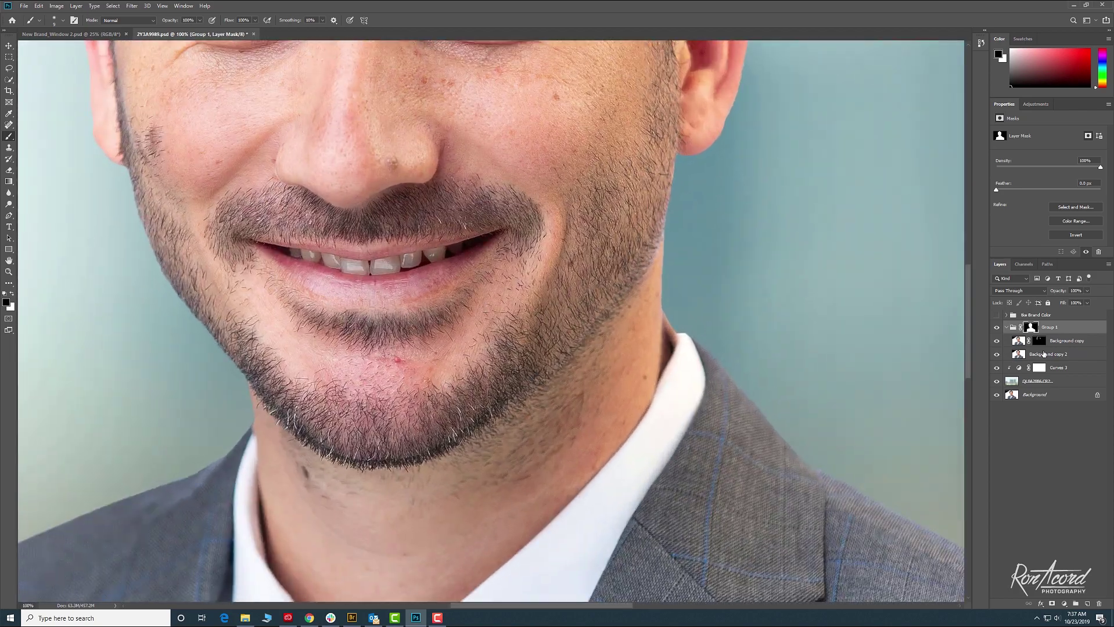
{"action": "left_click_drag", "start_coordinate": [699, 199], "coordinate": [668, 444]}
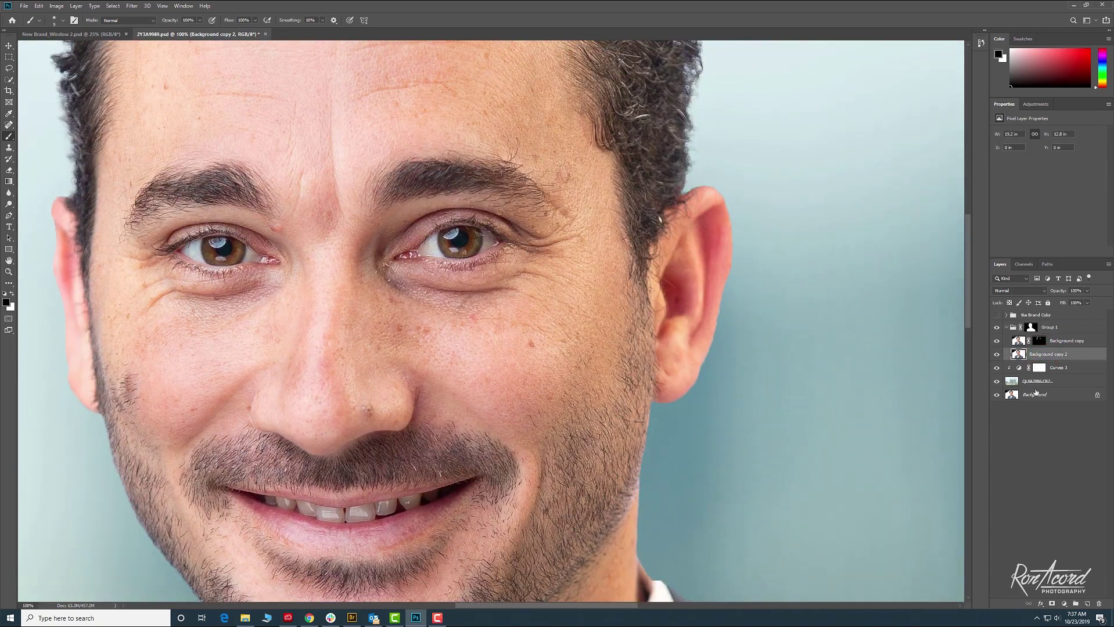
{"action": "key", "text": "ctrl+minus"}
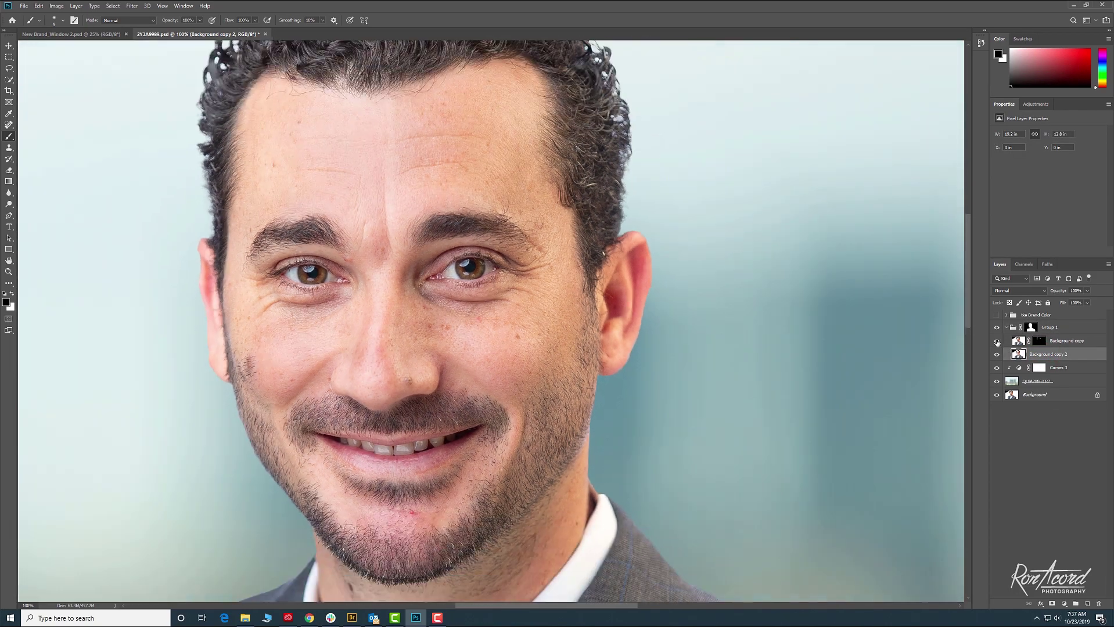
{"action": "left_click", "coordinate": [997, 342]}
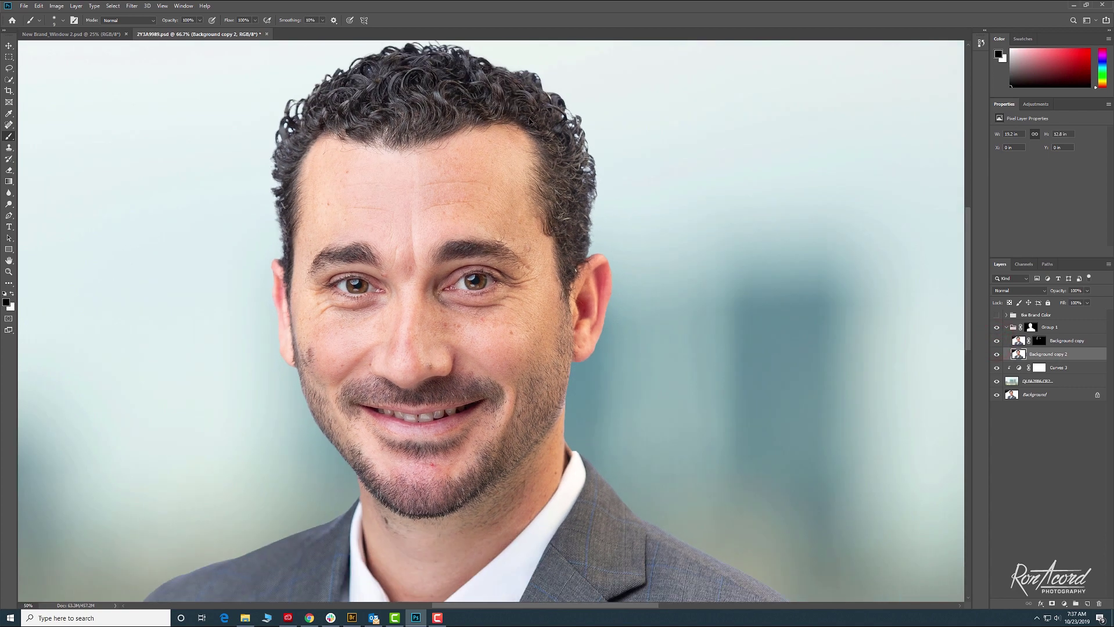
{"action": "key", "text": "ctrl+minus"}
{"action": "key", "text": "ctrl+plus"}
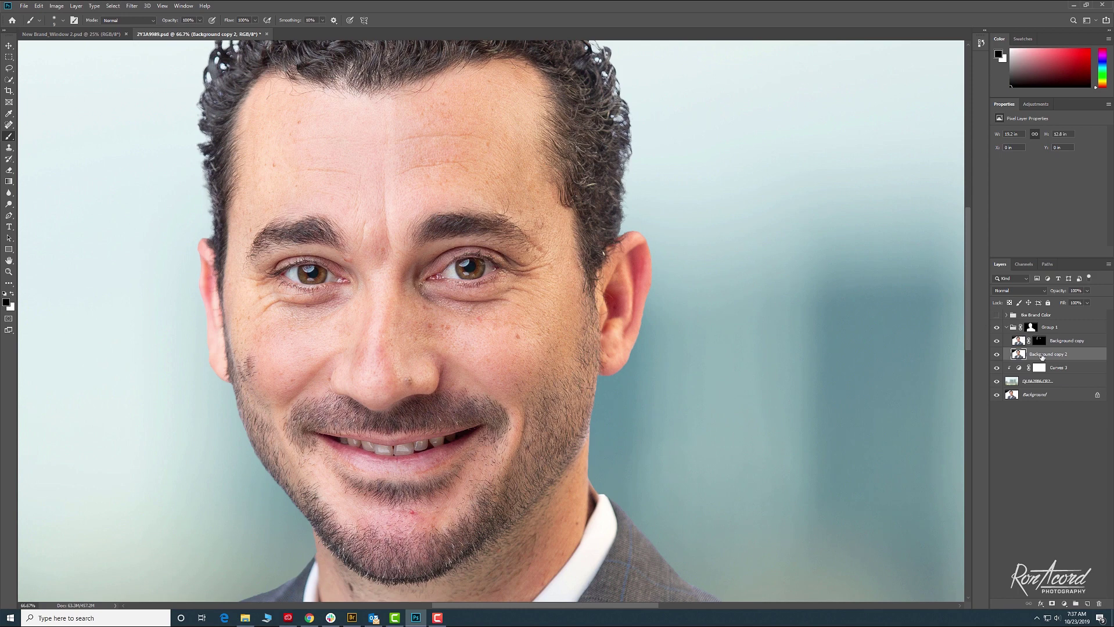
{"action": "left_click", "coordinate": [1060, 343]}
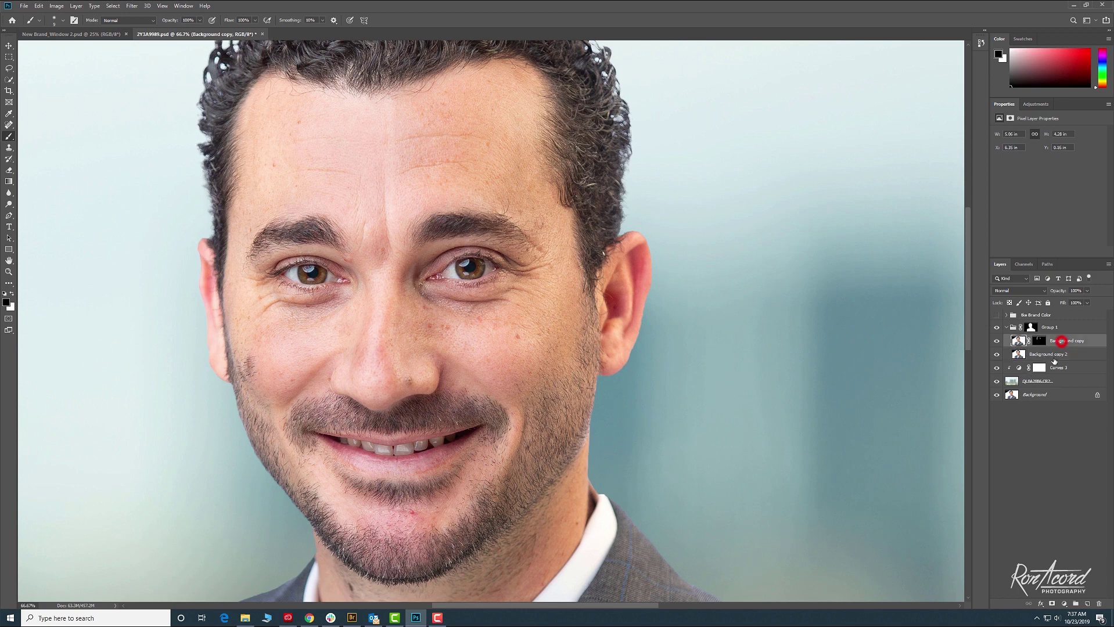
{"action": "left_click", "coordinate": [1054, 356]}
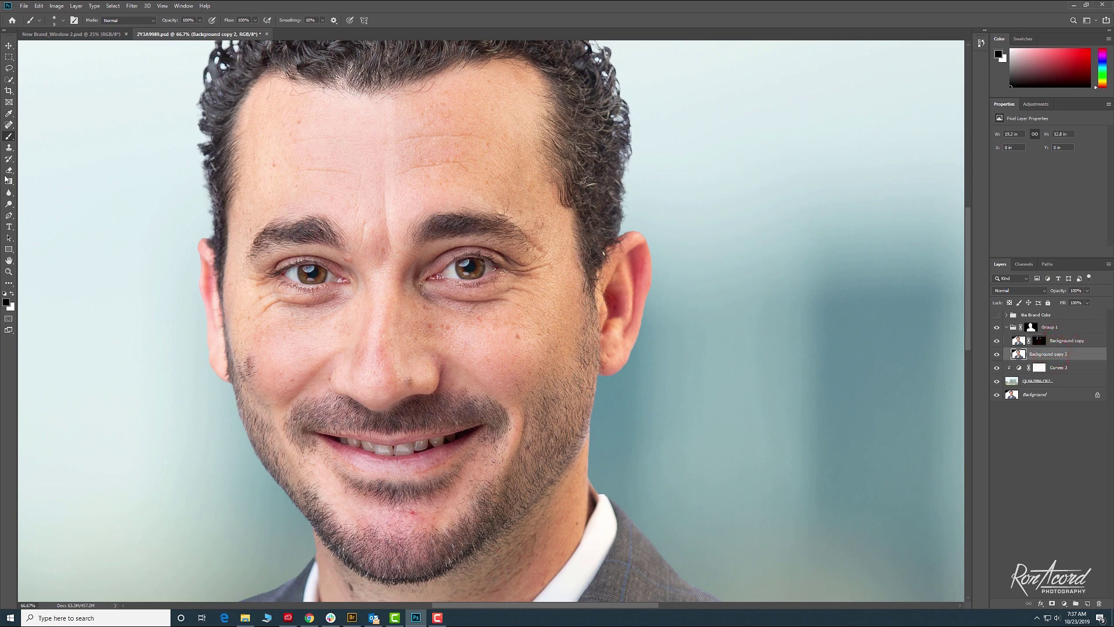
Step: Retouch the bright spot between the sideburn and the left ear on Background copy 2 with the Spot Healing Brush
{"action": "left_click", "coordinate": [10, 126]}
{"action": "left_click", "coordinate": [39, 134]}
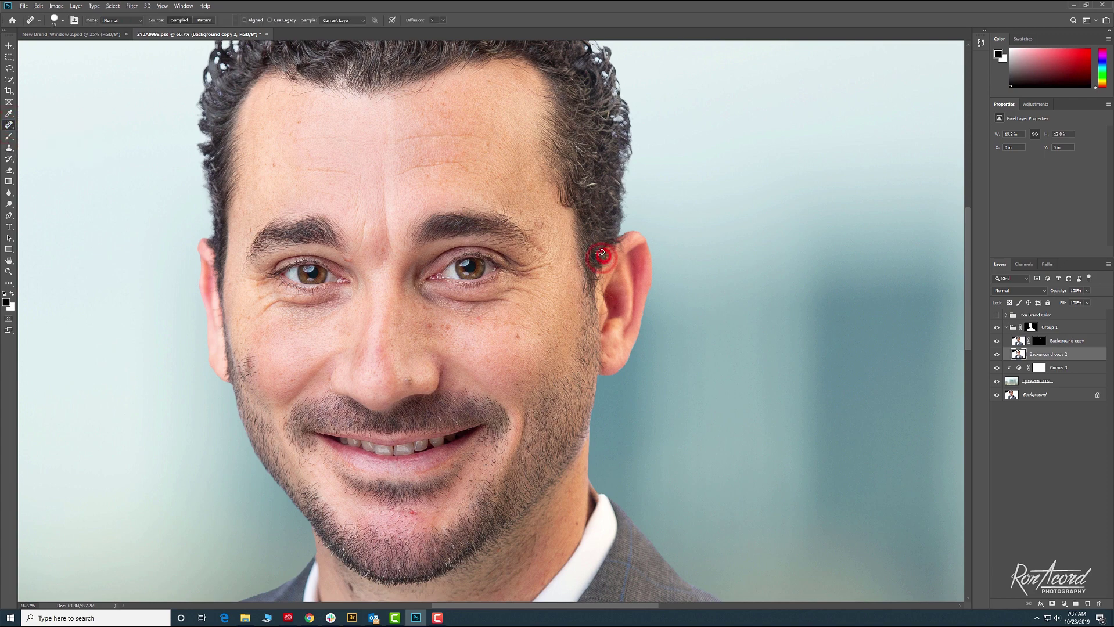
{"action": "left_click", "coordinate": [11, 129]}
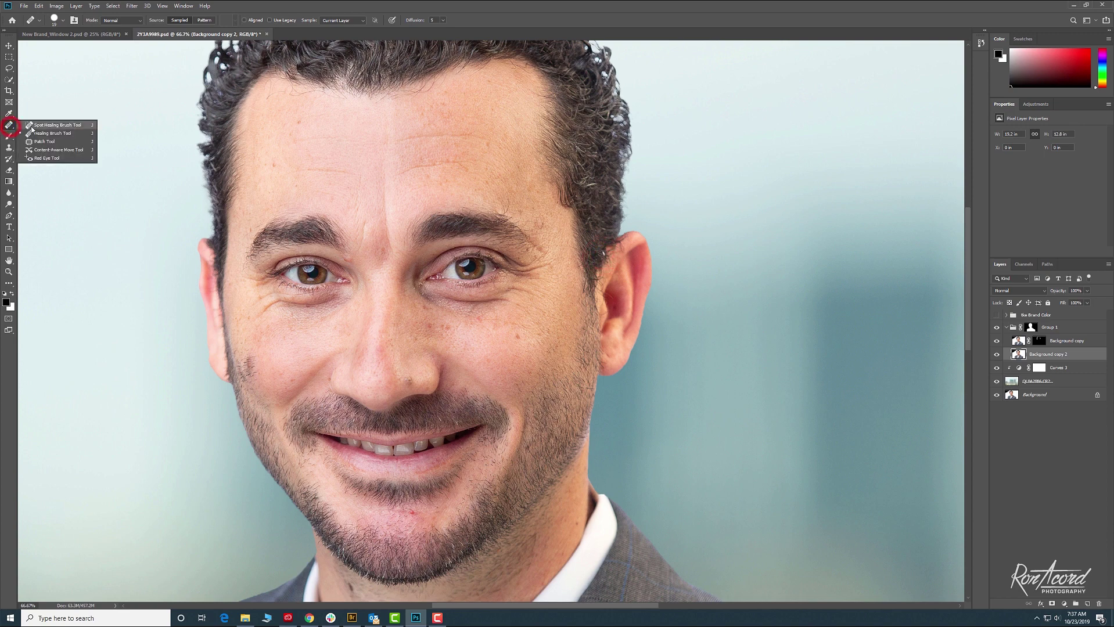
{"action": "left_click", "coordinate": [46, 123]}
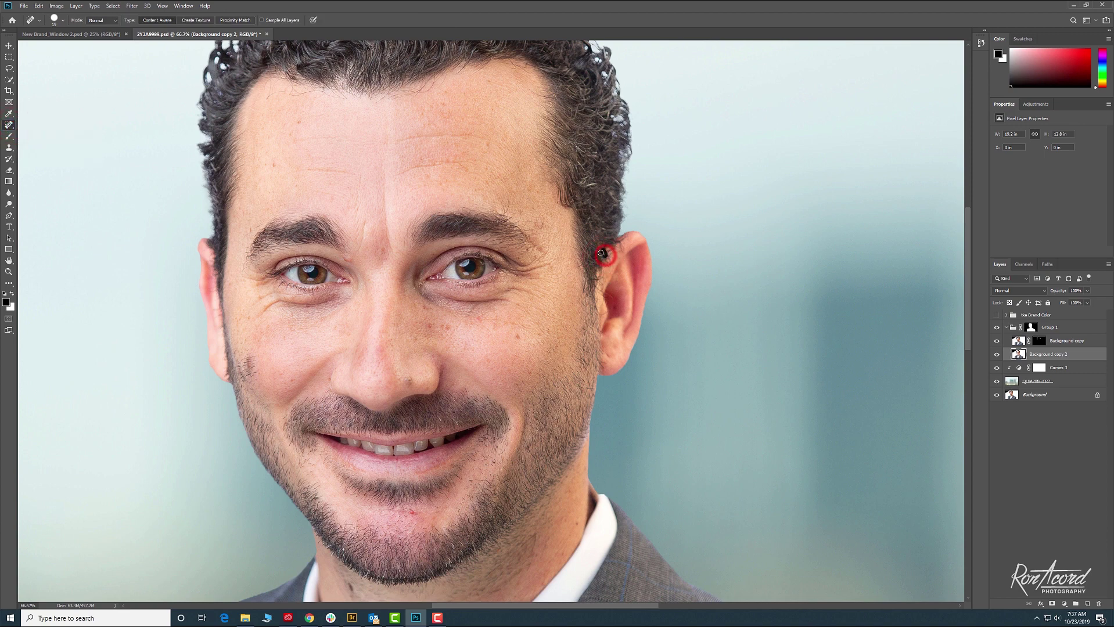
{"action": "left_click_drag", "start_coordinate": [600, 254], "coordinate": [613, 304]}
{"action": "left_click_drag", "start_coordinate": [589, 275], "coordinate": [634, 291]}
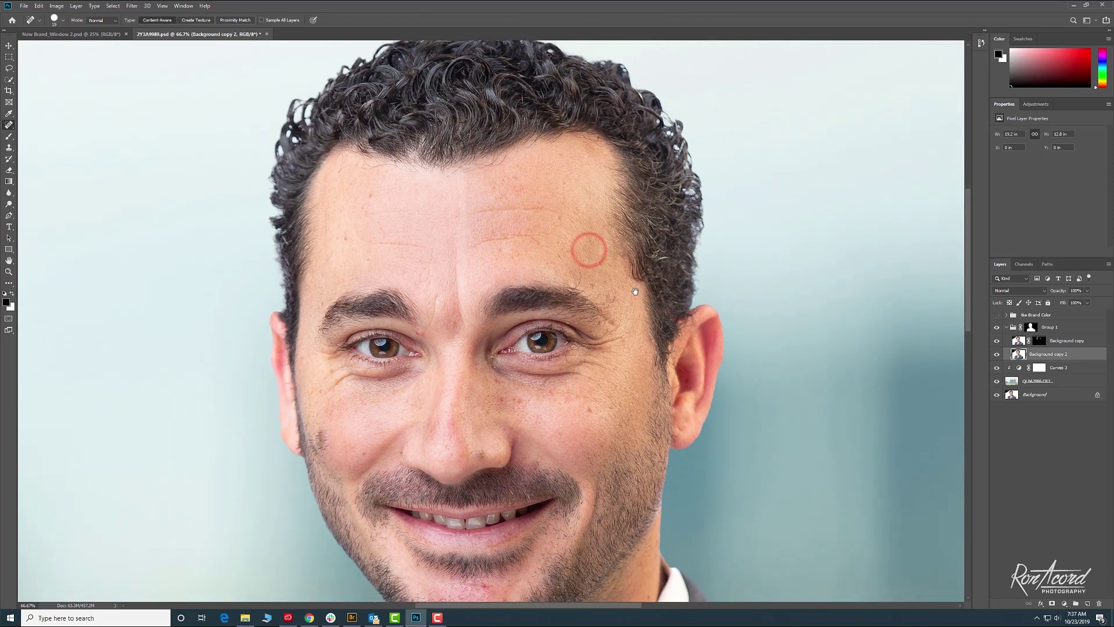
Step: Heal the small skin blemishes beside the nose and on the chin, adjusting the healing brush size as needed
{"action": "mouse_move", "coordinate": [404, 301]}
{"action": "left_mouse_down"}
{"action": "mouse_move", "coordinate": [405, 243]}
{"action": "mouse_move", "coordinate": [446, 241]}
{"action": "left_mouse_up"}
{"action": "left_click_drag", "start_coordinate": [442, 298], "coordinate": [442, 252]}
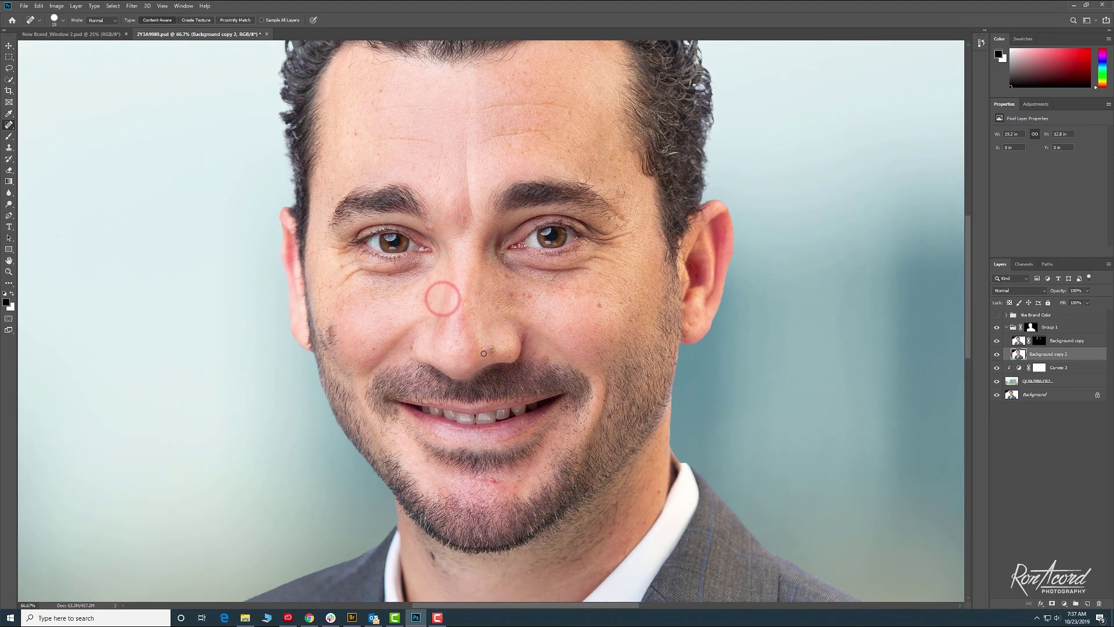
{"action": "left_click", "coordinate": [532, 361]}
{"action": "key", "text": "bracketleft"}
{"action": "key", "text": "bracketleft"}
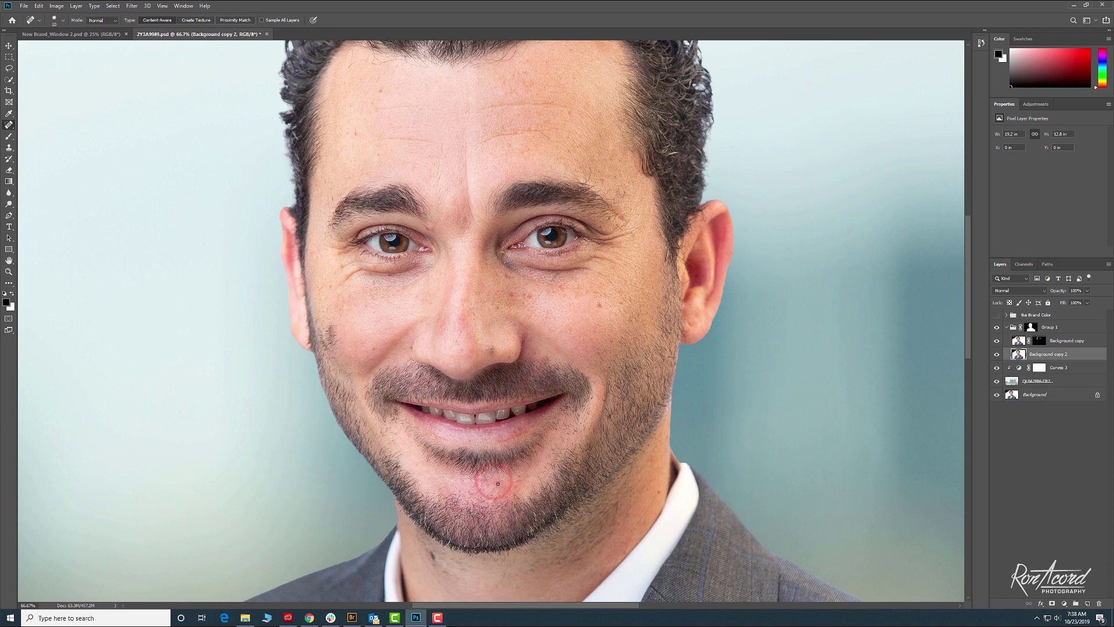
{"action": "key", "text": "bracketright"}
{"action": "left_click", "coordinate": [521, 479]}
Step: Heal the small spots above the man's left eyebrow with the Spot Healing Brush
{"action": "scroll", "coordinate": [509, 284], "scroll_direction": "up", "scroll_amount": 2}
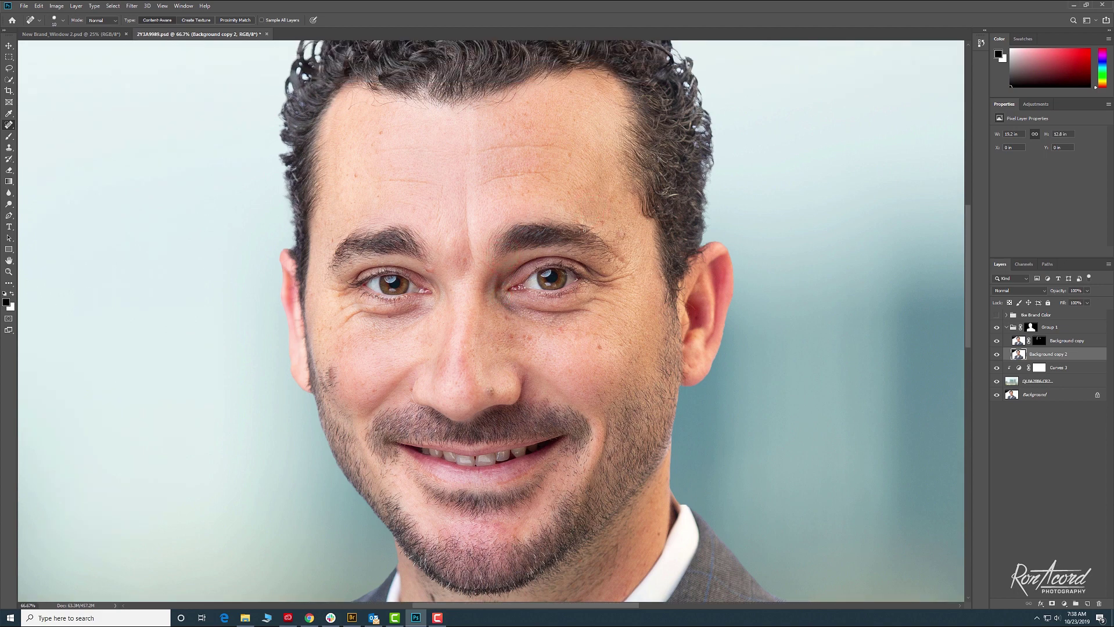
{"action": "left_click", "coordinate": [586, 221]}
{"action": "left_click", "coordinate": [615, 233]}
{"action": "key", "text": "ctrl+minus"}
{"action": "key", "text": "ctrl+minus"}
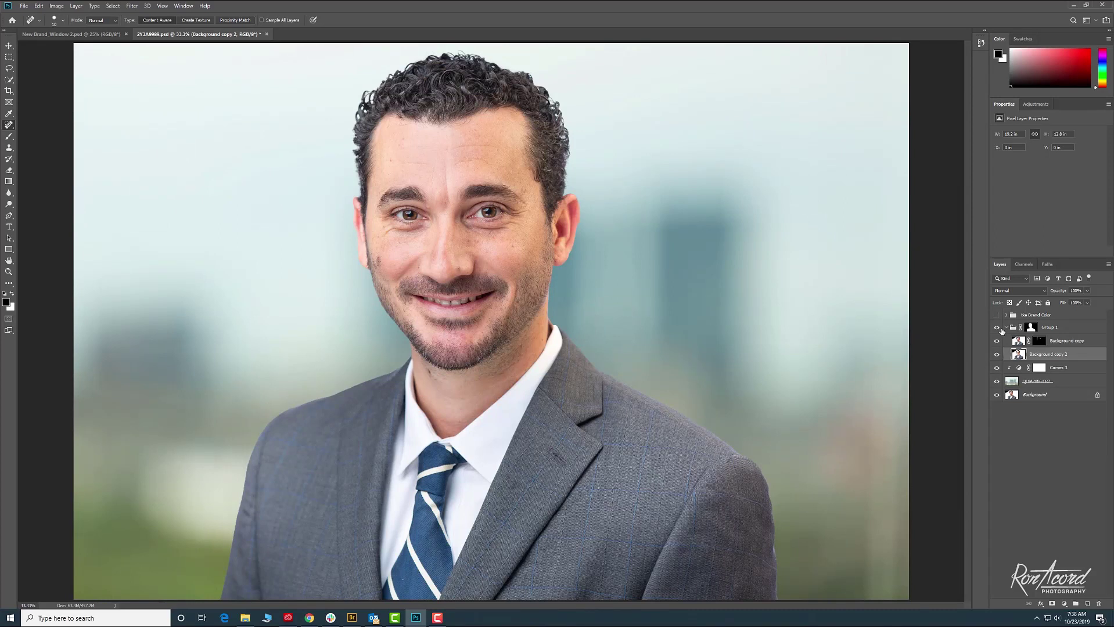
Step: Collapse Group 1, turn on and expand the brand color group, and target the Blue effects group's mask
{"action": "left_click", "coordinate": [1006, 328]}
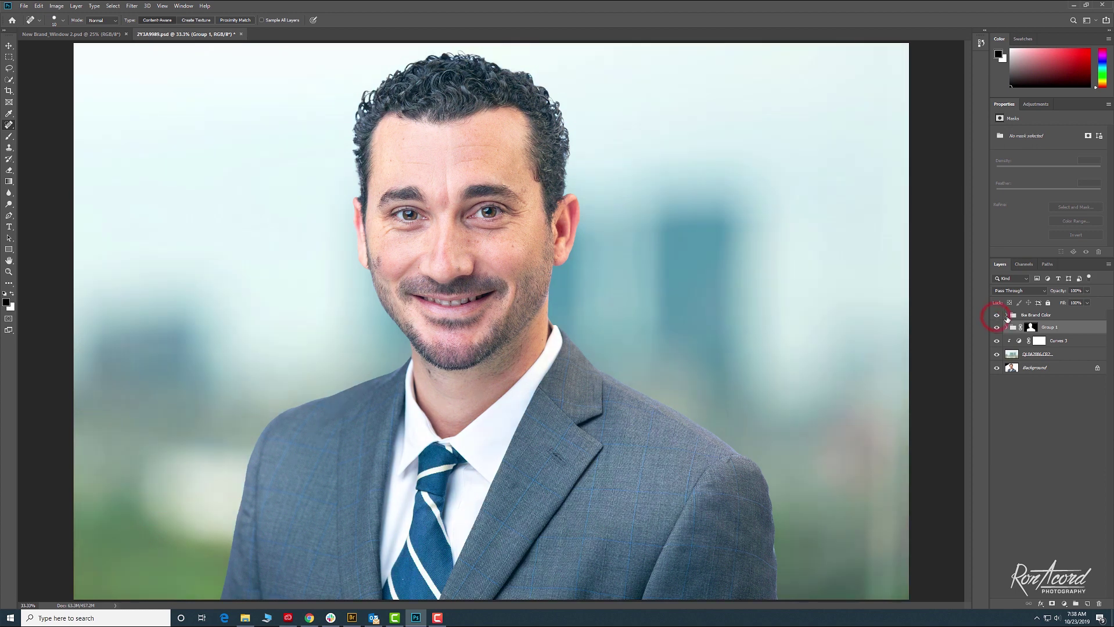
{"action": "left_click", "coordinate": [1005, 315]}
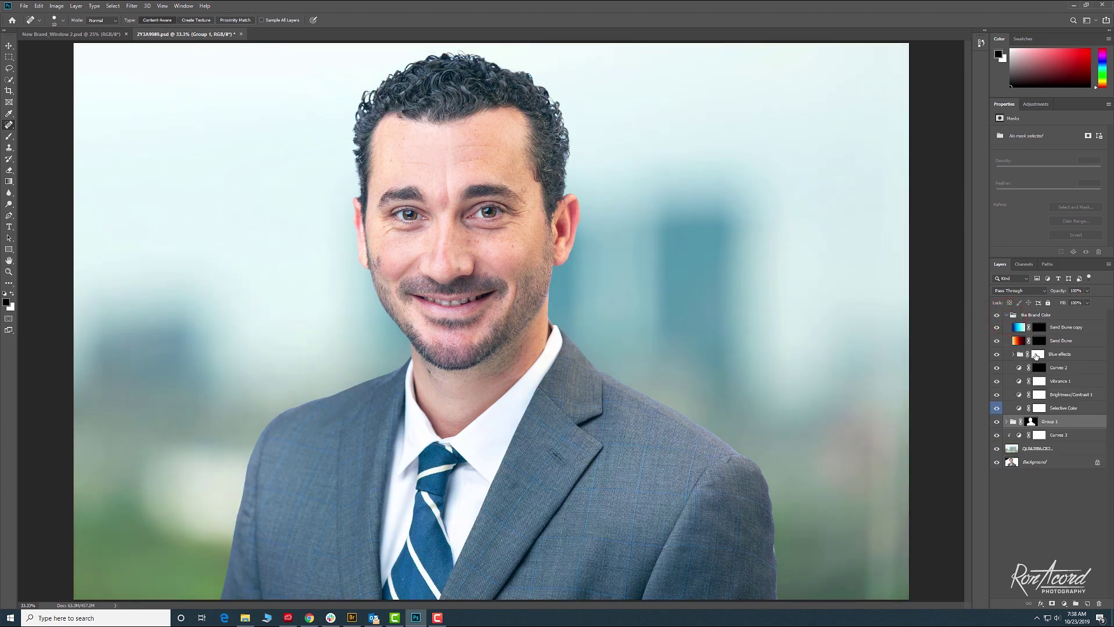
{"action": "left_click", "coordinate": [1036, 355]}
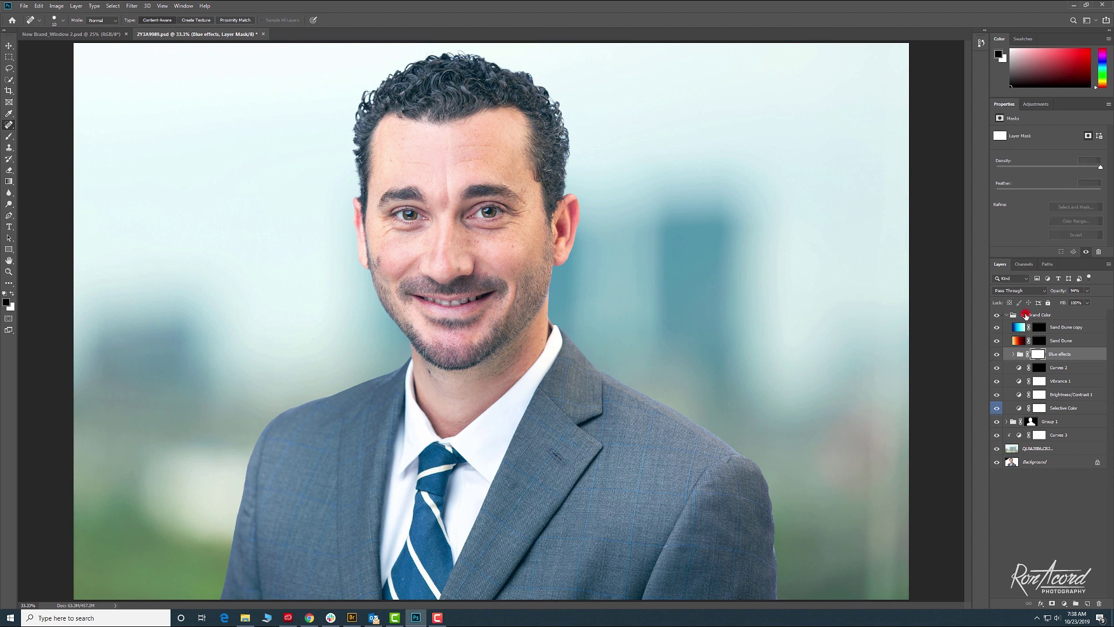
{"action": "left_click", "coordinate": [1026, 317]}
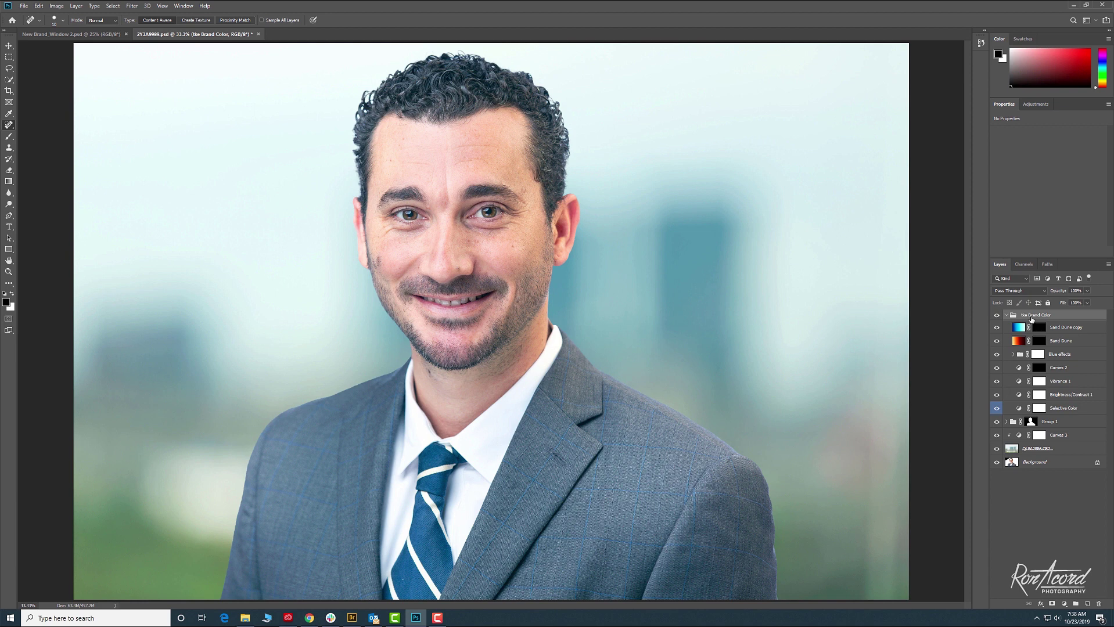
{"action": "left_click", "coordinate": [1039, 355]}
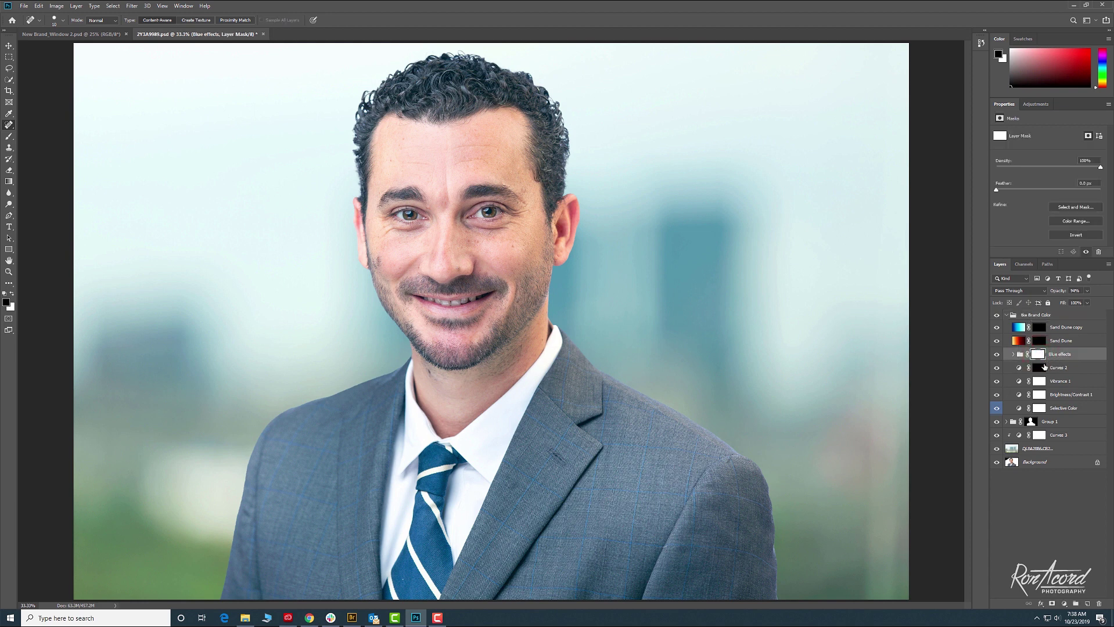
Step: Paint black on the Blue effects mask over the man's cheek and forehead with a large soft brush
{"action": "key", "text": "b"}
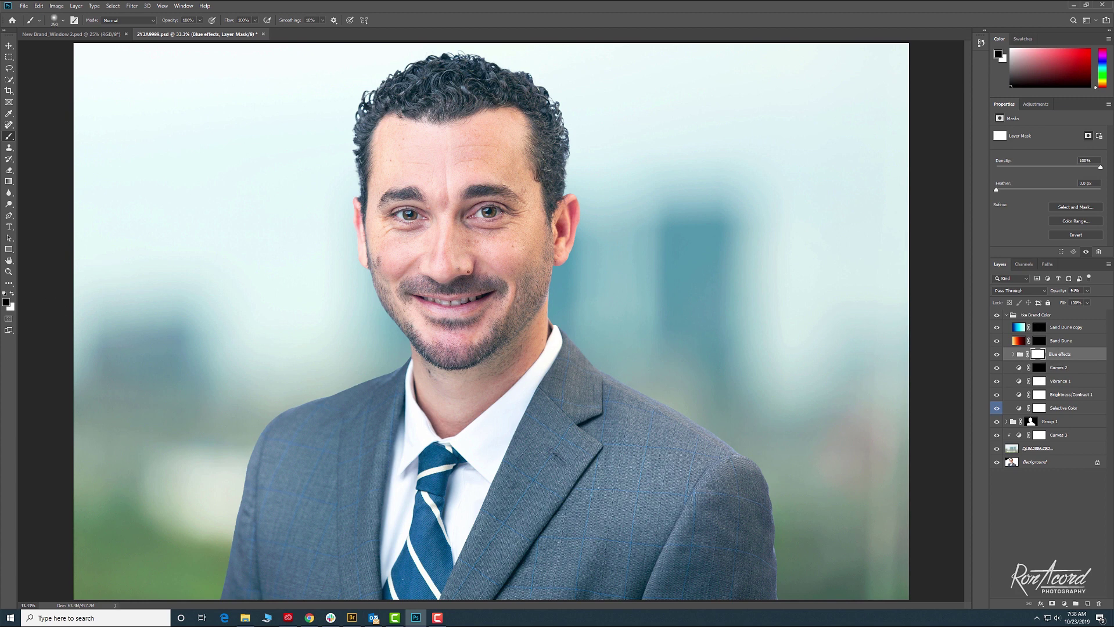
{"action": "key", "text": "bracketright"}
{"action": "key", "text": "bracketright"}
{"action": "key", "text": "bracketright"}
{"action": "key", "text": "bracketright"}
{"action": "key", "text": "bracketright"}
{"action": "left_click", "coordinate": [477, 240]}
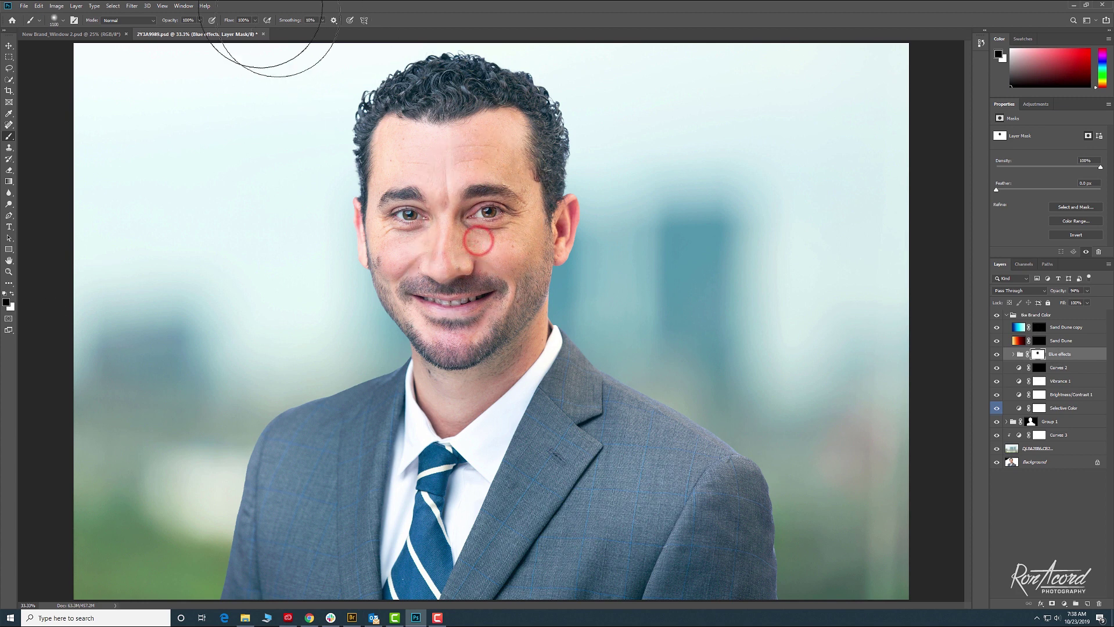
{"action": "key", "text": "bracketleft"}
{"action": "key", "text": "bracketleft"}
{"action": "left_click", "coordinate": [506, 156]}
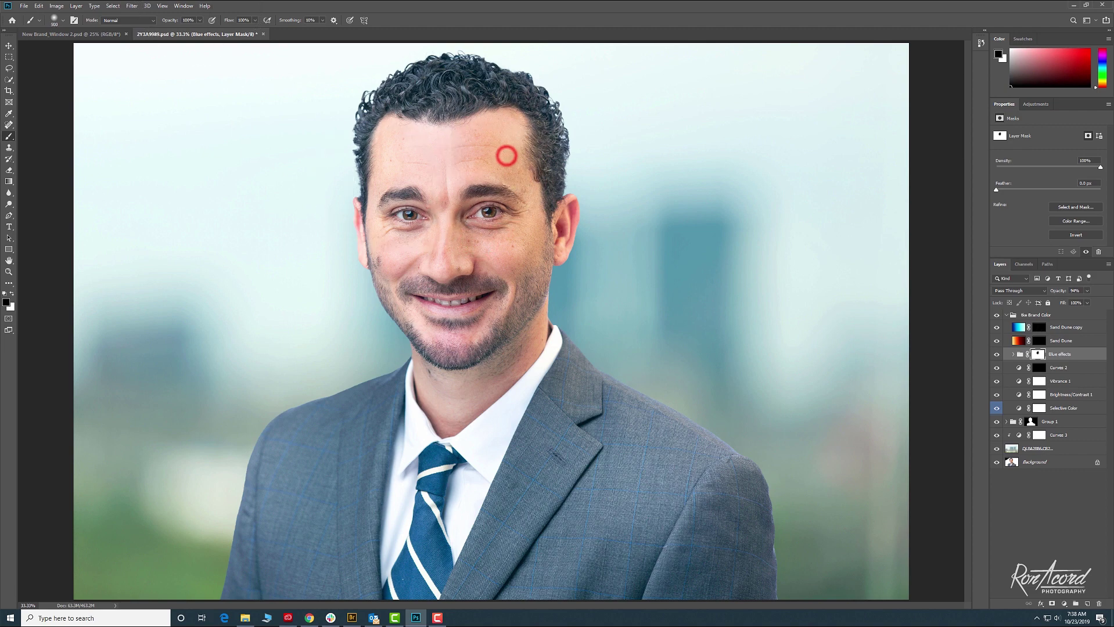
{"action": "left_click", "coordinate": [474, 129]}
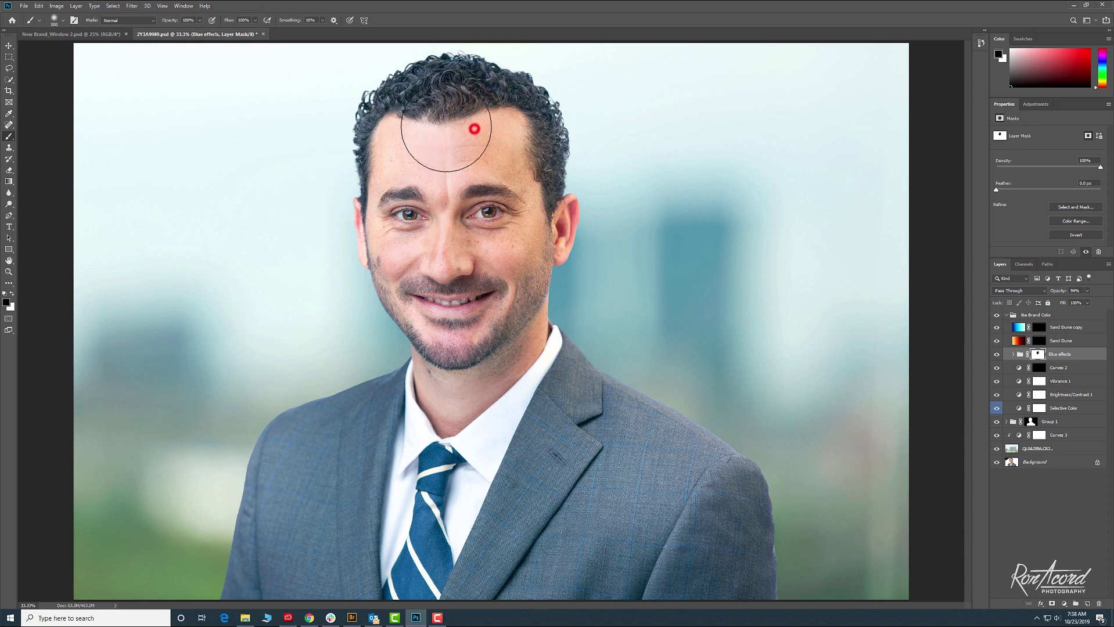
{"action": "left_click", "coordinate": [522, 165]}
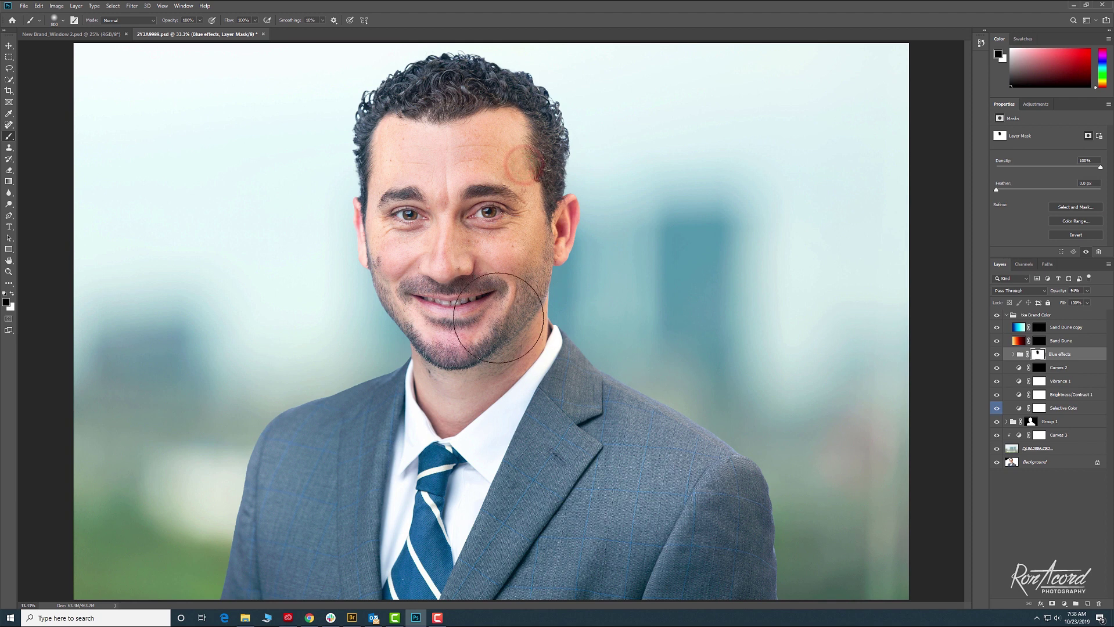
Step: Paint black on the Blue effects mask over the jaw and the neck, using a smaller brush for the neck
{"action": "left_click", "coordinate": [497, 330]}
{"action": "key", "text": "bracketleft"}
{"action": "key", "text": "bracketleft"}
{"action": "key", "text": "bracketleft"}
{"action": "key", "text": "bracketleft"}
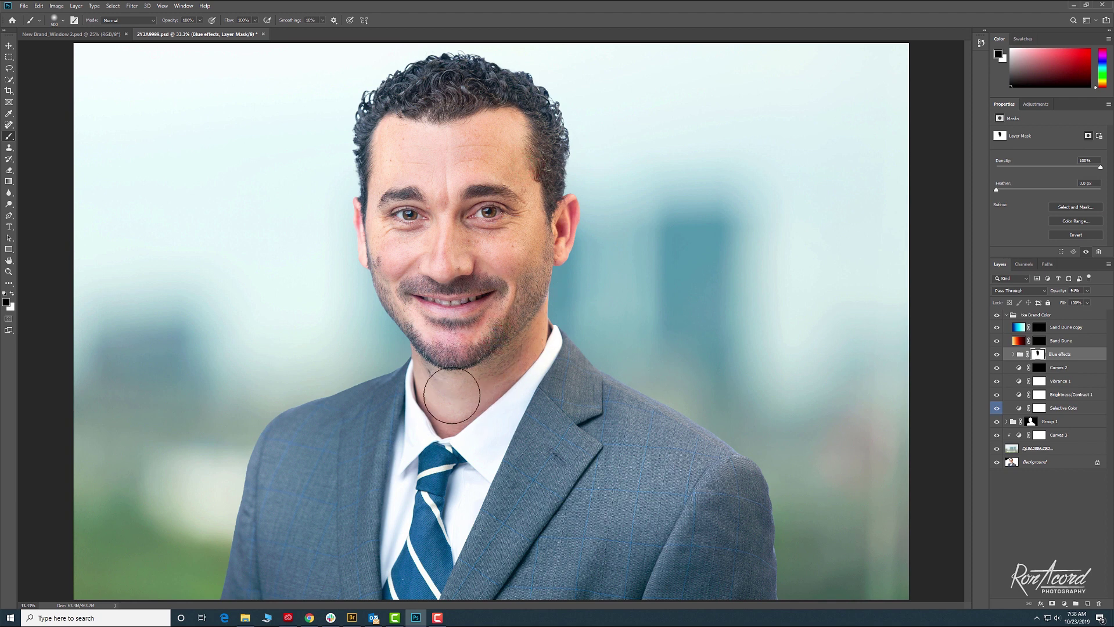
{"action": "left_click", "coordinate": [451, 412]}
{"action": "left_click", "coordinate": [479, 386]}
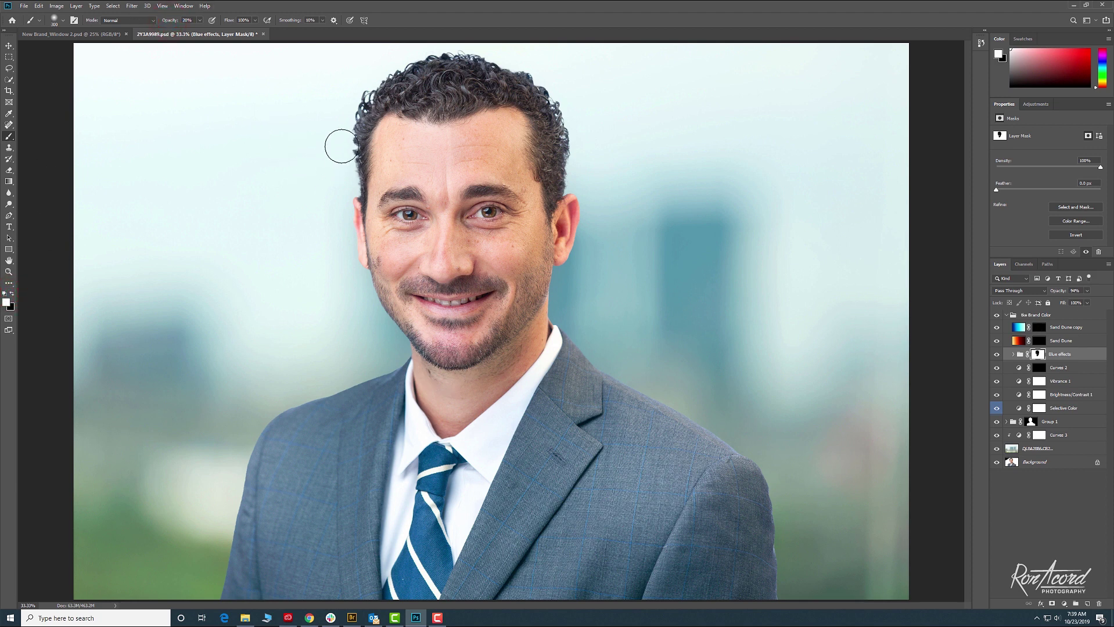
Step: Refine the Blue effects mask at 20% brush opacity, painting white along the hair's outer edge and black inside the hair
{"action": "mouse_move", "coordinate": [342, 123]}
{"action": "left_mouse_down"}
{"action": "mouse_move", "coordinate": [370, 82]}
{"action": "mouse_move", "coordinate": [433, 53]}
{"action": "mouse_move", "coordinate": [516, 69]}
{"action": "mouse_move", "coordinate": [557, 110]}
{"action": "mouse_move", "coordinate": [568, 182]}
{"action": "mouse_move", "coordinate": [581, 149]}
{"action": "mouse_move", "coordinate": [576, 112]}
{"action": "mouse_move", "coordinate": [575, 142]}
{"action": "mouse_move", "coordinate": [543, 125]}
{"action": "mouse_move", "coordinate": [533, 83]}
{"action": "mouse_move", "coordinate": [555, 151]}
{"action": "mouse_move", "coordinate": [546, 92]}
{"action": "left_mouse_up"}
{"action": "key", "text": "bracketright"}
{"action": "left_click_drag", "start_coordinate": [569, 131], "coordinate": [564, 139]}
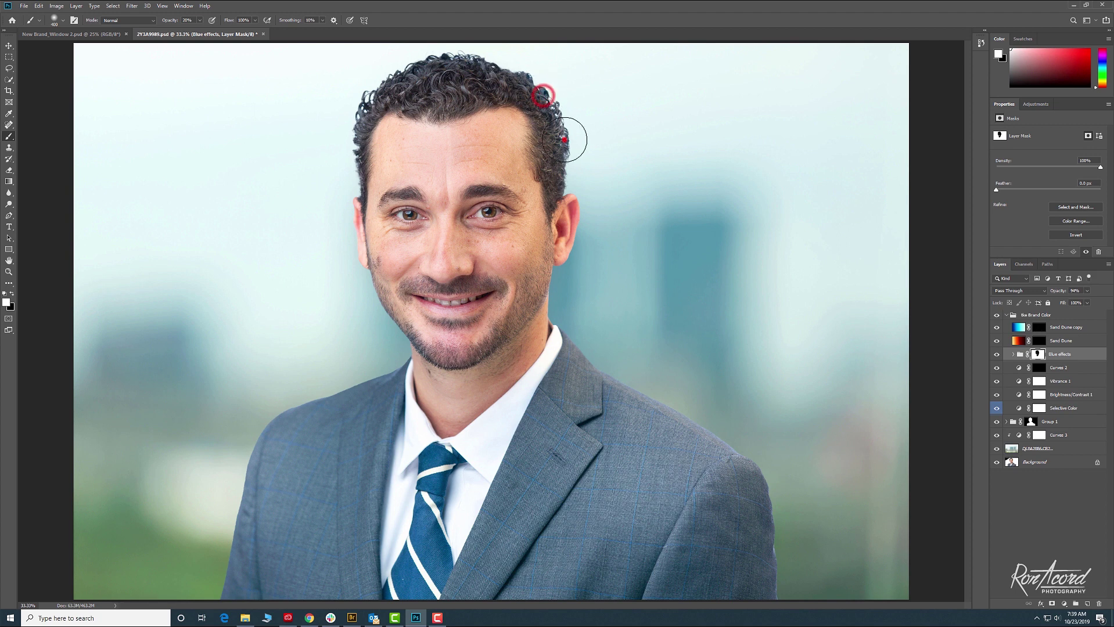
{"action": "left_click", "coordinate": [11, 294]}
{"action": "key", "text": "bracketleft"}
{"action": "mouse_move", "coordinate": [478, 79]}
{"action": "left_mouse_down"}
{"action": "mouse_move", "coordinate": [514, 92]}
{"action": "mouse_move", "coordinate": [550, 142]}
{"action": "mouse_move", "coordinate": [534, 116]}
{"action": "left_mouse_up"}
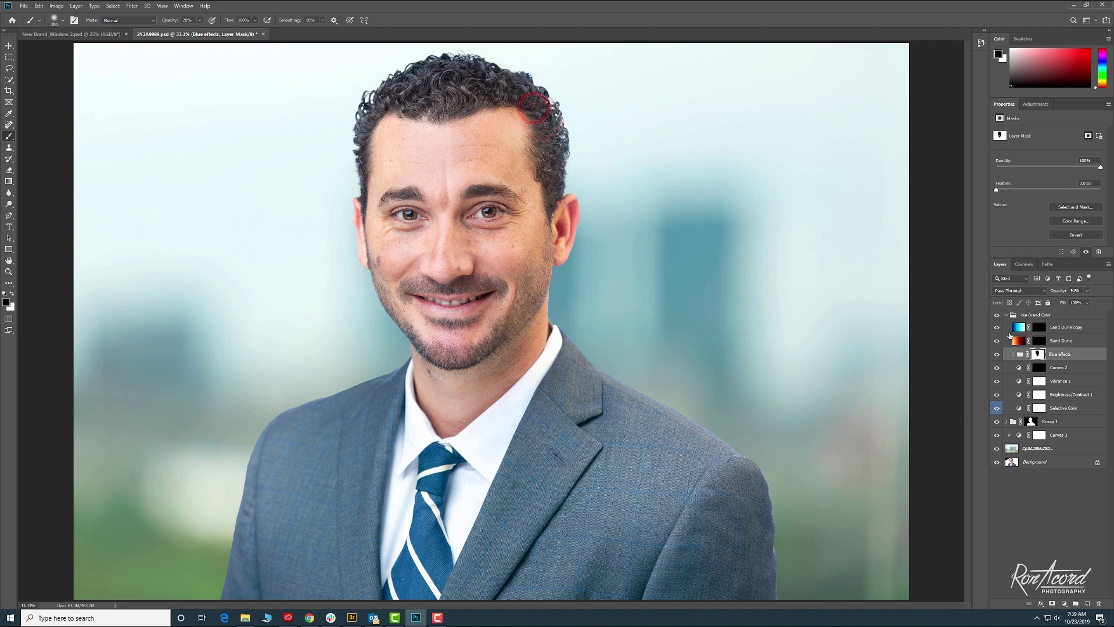
Step: Paint white on the Sand Dune mask at 3% brush opacity over the man's left shoulder, adjoining background and shirt collar
{"action": "left_click", "coordinate": [1039, 343]}
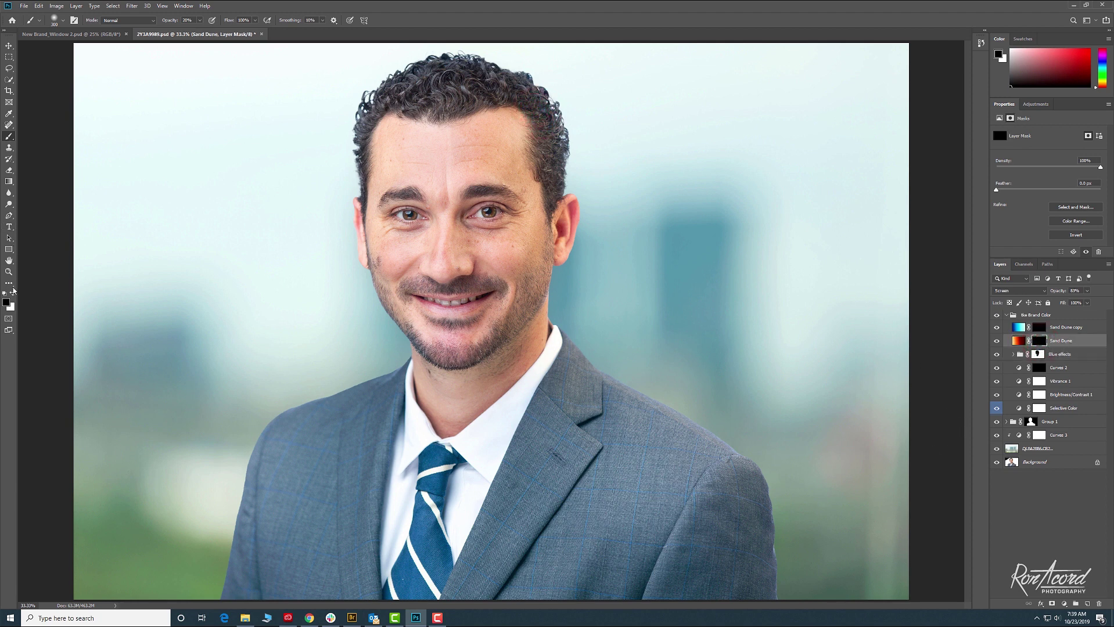
{"action": "left_click", "coordinate": [13, 295]}
{"action": "key", "text": "ctrl+minus"}
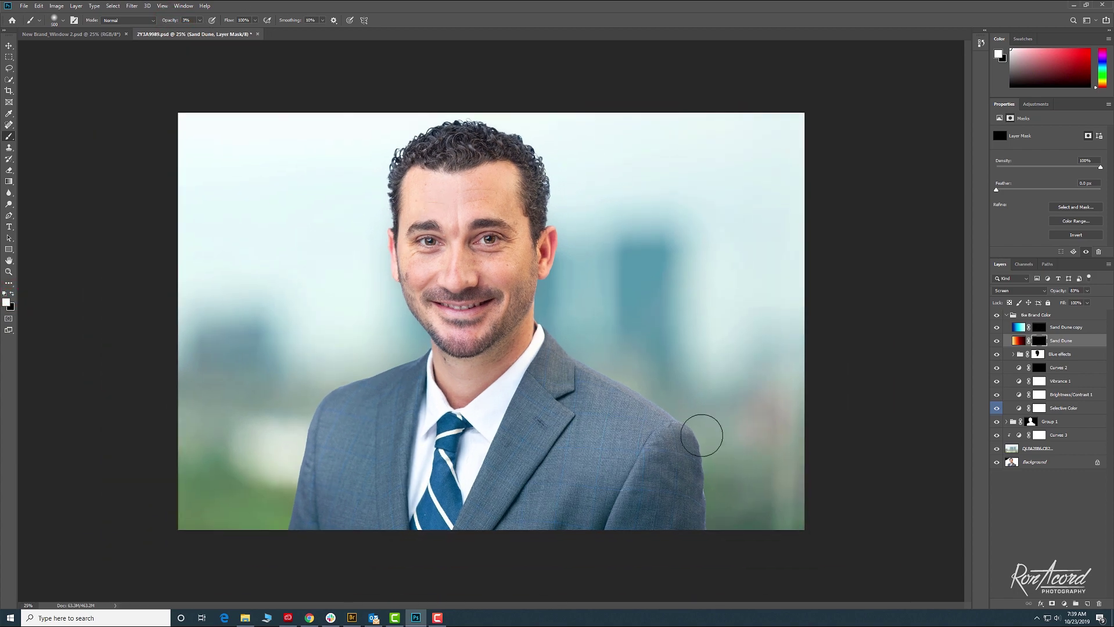
{"action": "key", "text": "bracketright"}
{"action": "key", "text": "bracketright"}
{"action": "type", "text": "3"}
{"action": "key", "text": "Return"}
{"action": "key", "text": "bracketright"}
{"action": "key", "text": "bracketright"}
{"action": "key", "text": "bracketright"}
{"action": "key", "text": "bracketright"}
{"action": "left_click", "coordinate": [666, 325]}
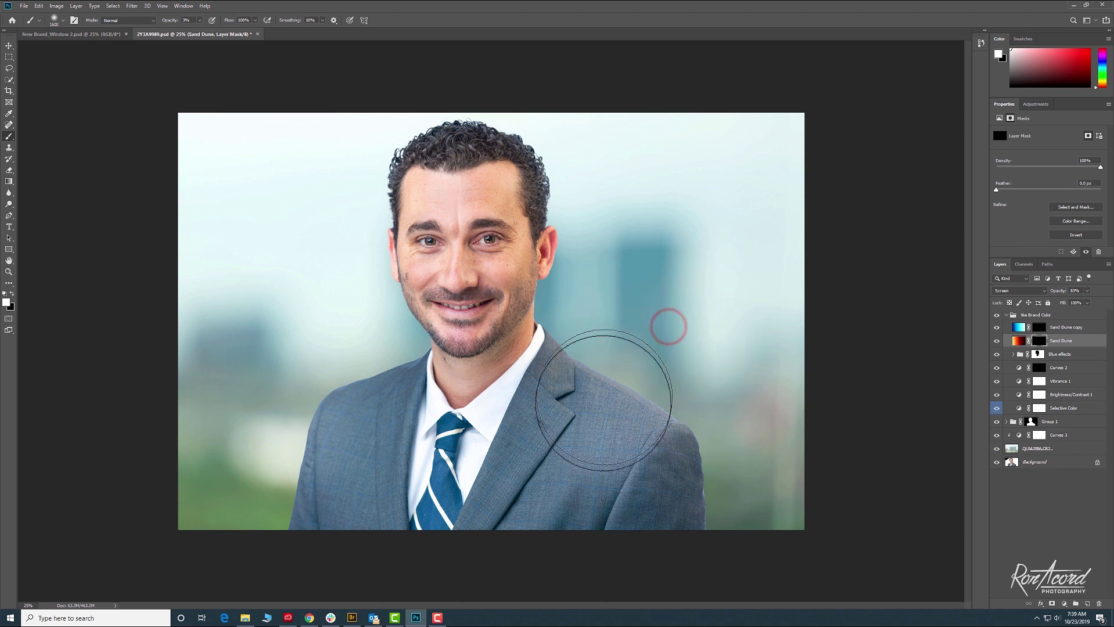
{"action": "left_click", "coordinate": [597, 408]}
{"action": "left_click", "coordinate": [535, 355]}
{"action": "left_click", "coordinate": [542, 333]}
{"action": "key", "text": "bracketleft"}
{"action": "key", "text": "bracketleft"}
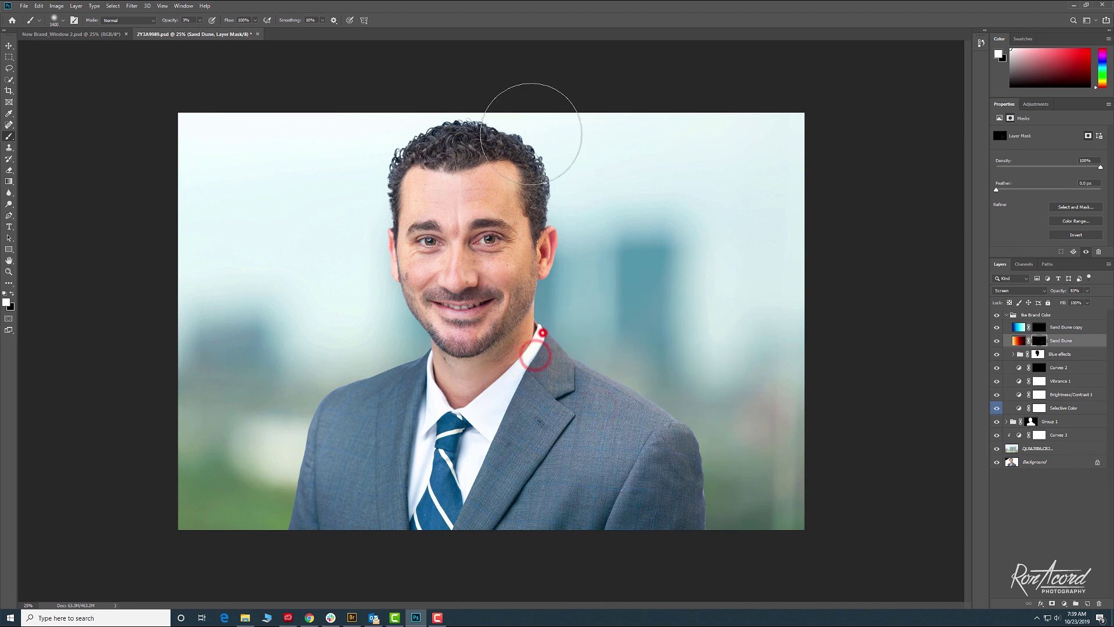
Step: Extend the Sand Dune glow over the man's left sleeve, chest and lapel with a smaller brush, and check the layer's effect
{"action": "key", "text": "bracketleft"}
{"action": "left_click", "coordinate": [671, 455]}
{"action": "left_click", "coordinate": [703, 485]}
{"action": "left_click", "coordinate": [592, 464]}
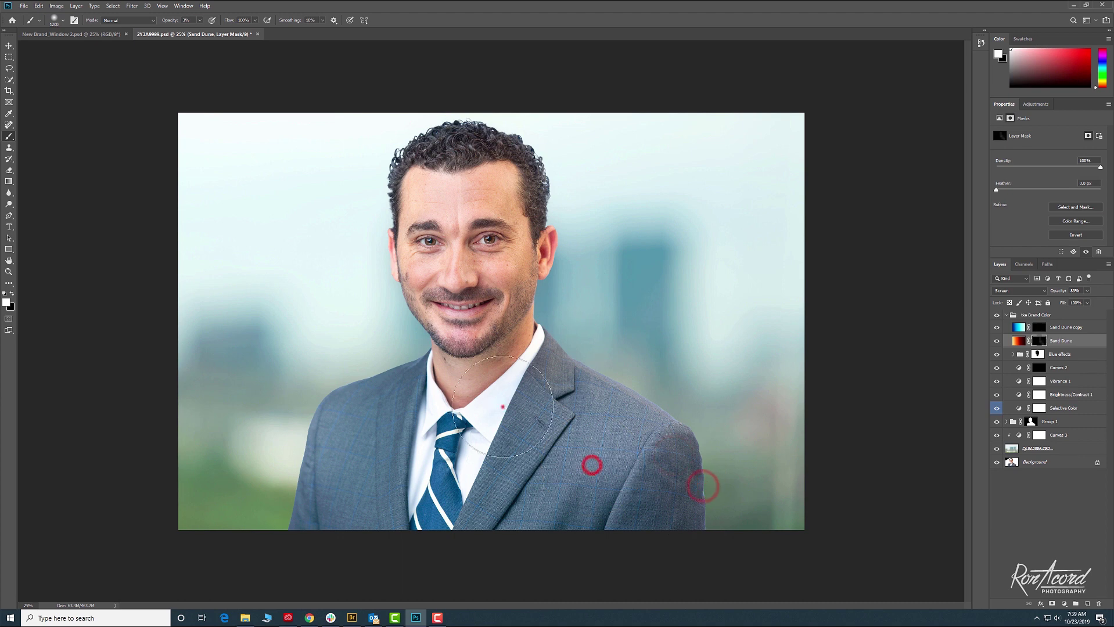
{"action": "left_click", "coordinate": [502, 407]}
{"action": "left_click", "coordinate": [996, 343]}
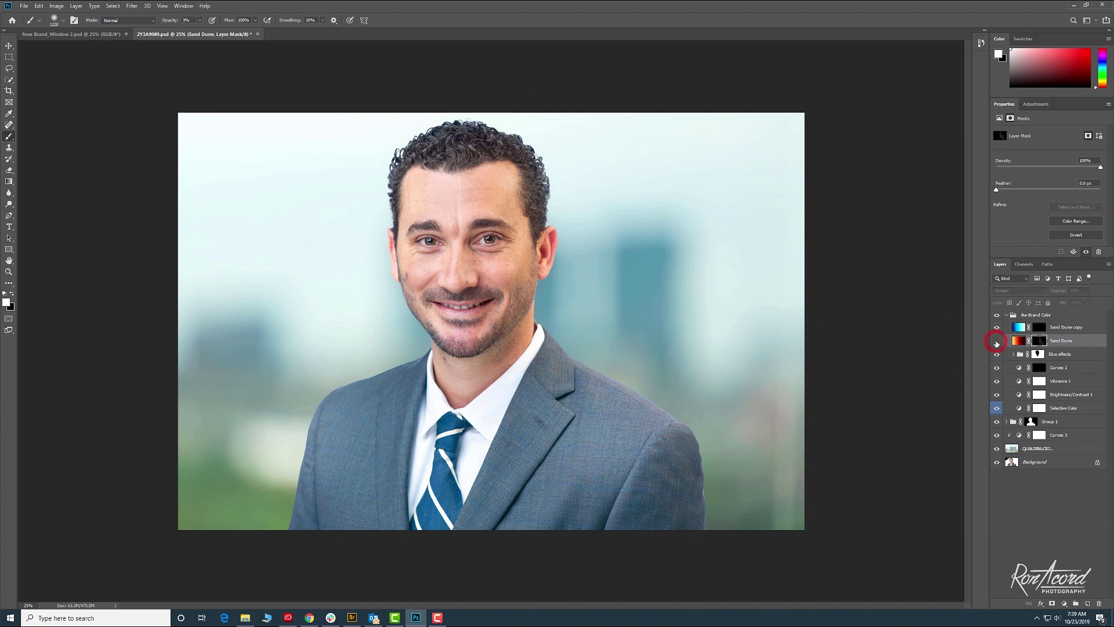
Step: Paint black on the Sand Dune mask over the cheek, jaw and forehead, raising the brush opacity to 12% for the forehead
{"action": "left_click", "coordinate": [12, 295]}
{"action": "key", "text": "bracketleft"}
{"action": "key", "text": "bracketleft"}
{"action": "key", "text": "bracketleft"}
{"action": "key", "text": "bracketleft"}
{"action": "key", "text": "bracketleft"}
{"action": "key", "text": "bracketleft"}
{"action": "key", "text": "bracketleft"}
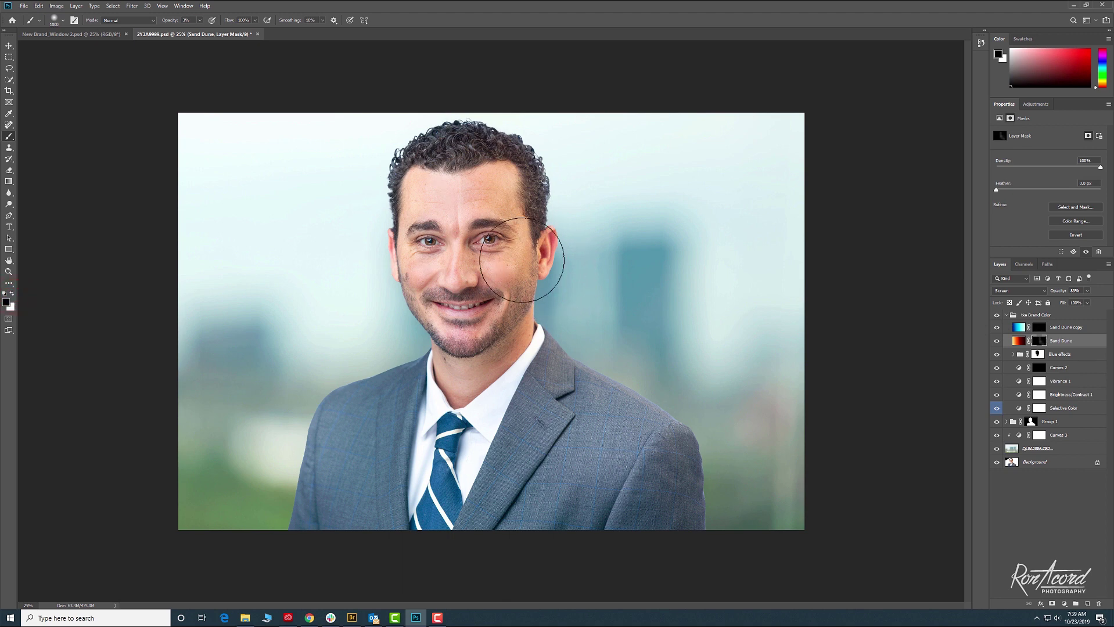
{"action": "left_click", "coordinate": [495, 272]}
{"action": "left_click", "coordinate": [491, 316]}
{"action": "left_click_drag", "start_coordinate": [174, 22], "coordinate": [178, 22]}
{"action": "left_click", "coordinate": [504, 196]}
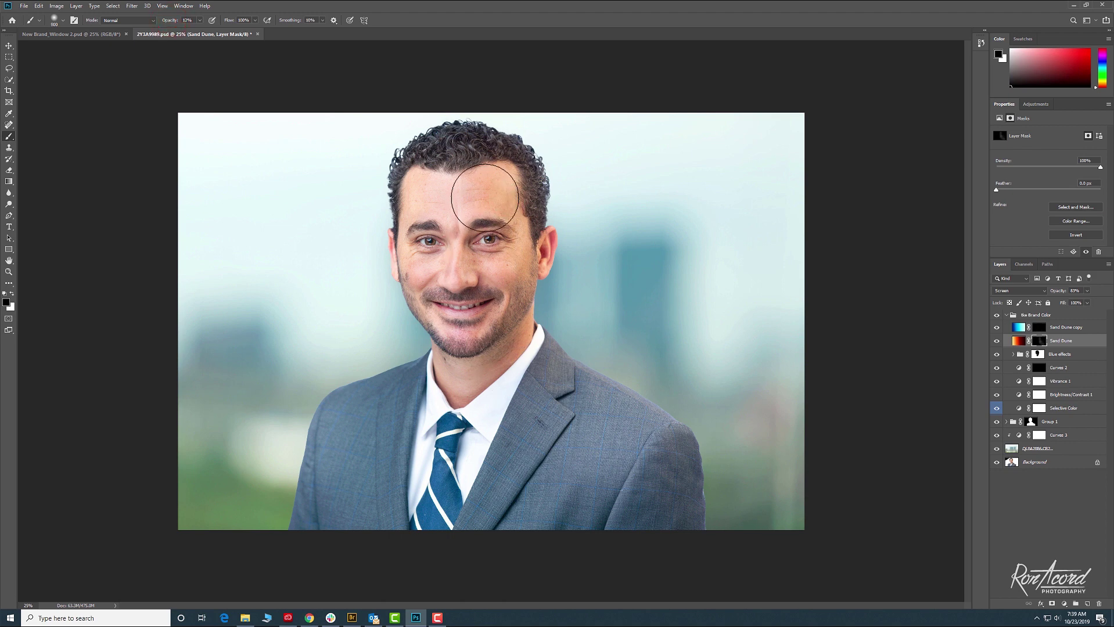
{"action": "left_click", "coordinate": [507, 183]}
Step: Paint white on the Sand Dune copy mask beside the man's right jaw at 2% brush opacity
{"action": "left_click", "coordinate": [1039, 327]}
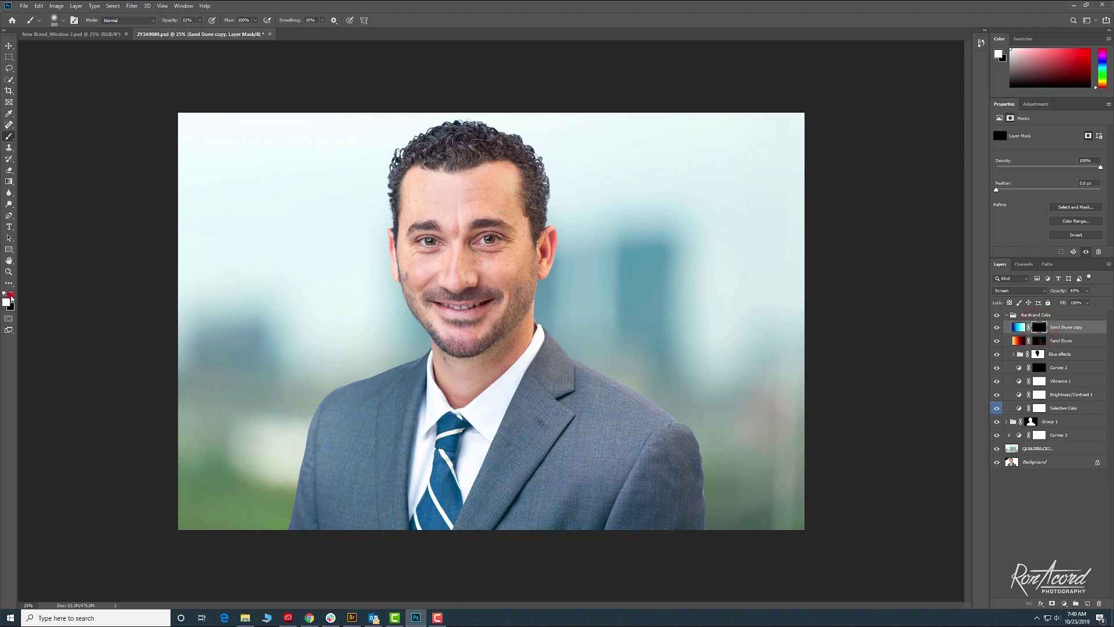
{"action": "left_click", "coordinate": [410, 392]}
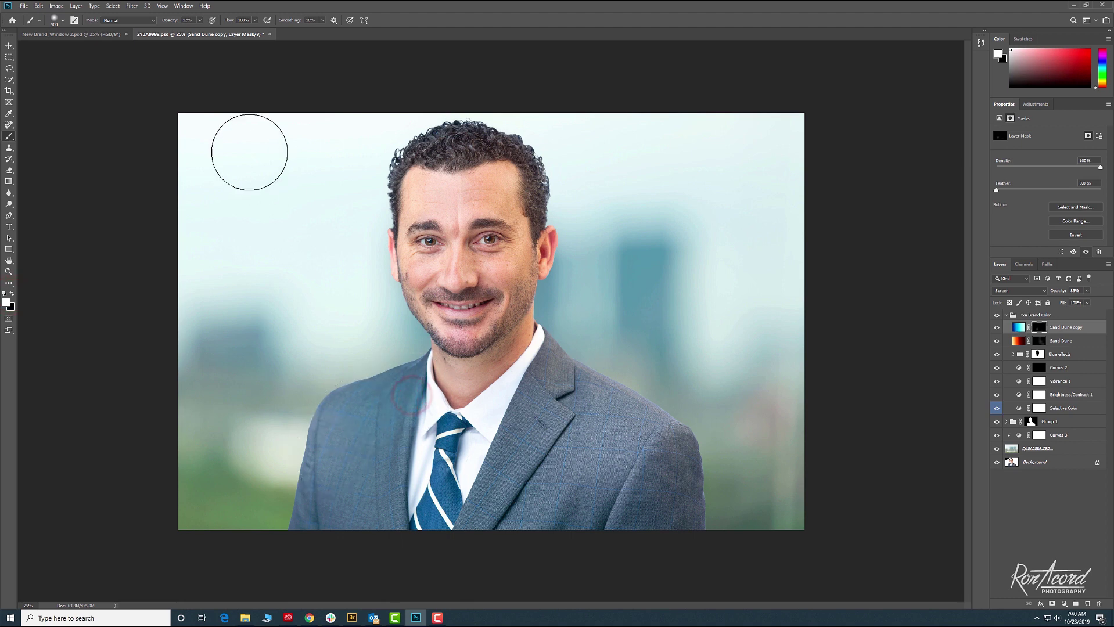
{"action": "type", "text": "2"}
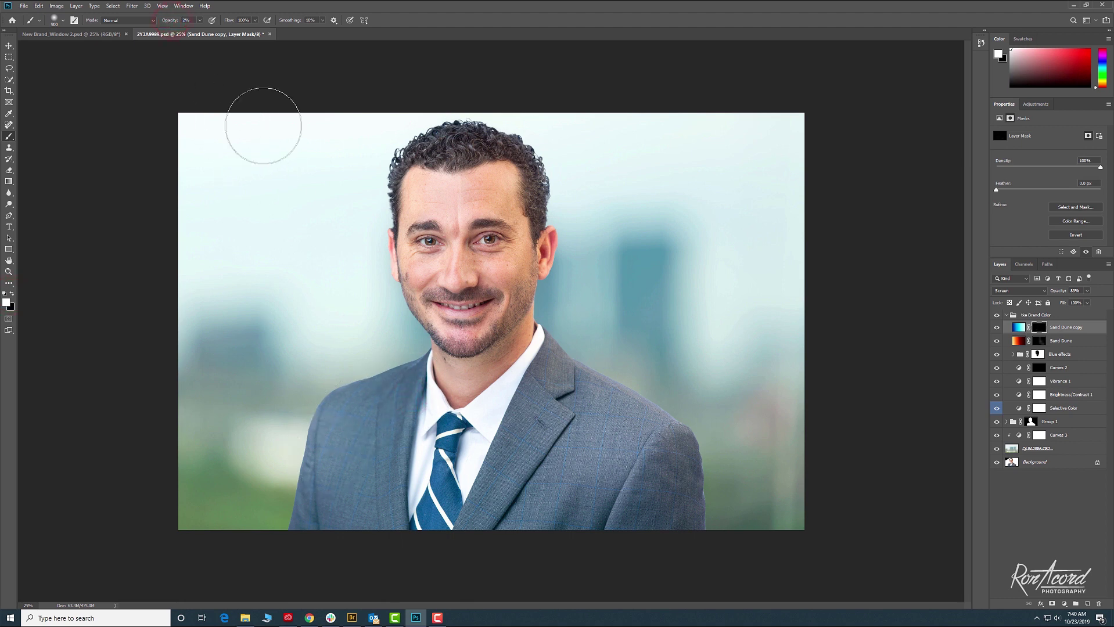
{"action": "left_click", "coordinate": [418, 324]}
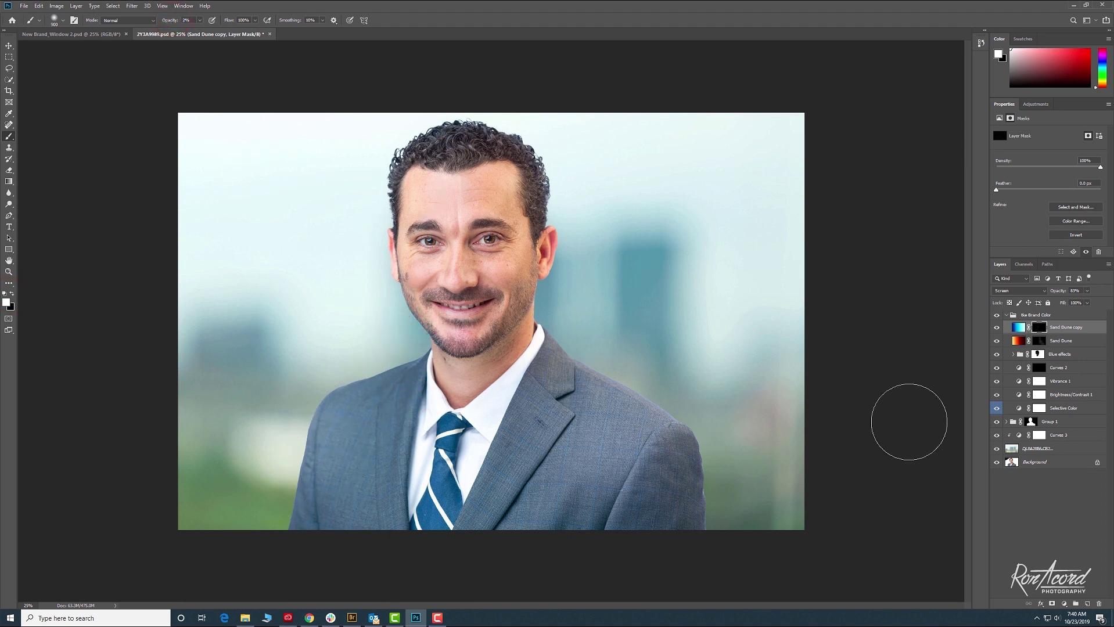
Step: Expand Group 1 and target its mask with the Brush tool for a close-up cleanup of the man's left sleeve edge
{"action": "key", "text": "z"}
{"action": "left_click", "coordinate": [708, 507]}
{"action": "left_click", "coordinate": [708, 507]}
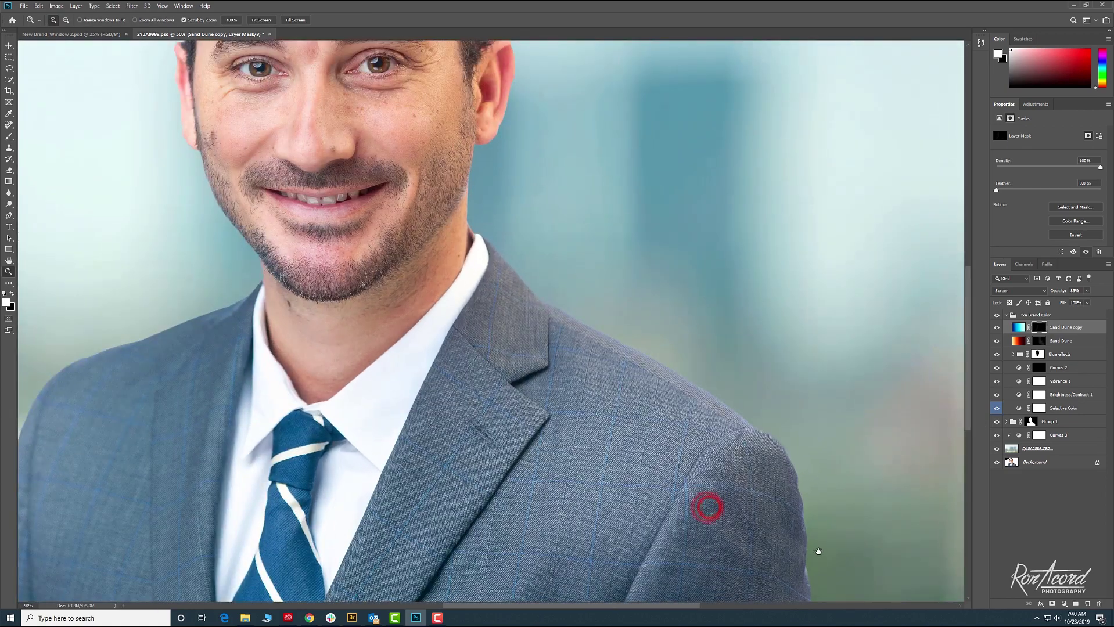
{"action": "left_click_drag", "start_coordinate": [805, 532], "coordinate": [699, 427]}
{"action": "left_click", "coordinate": [685, 422]}
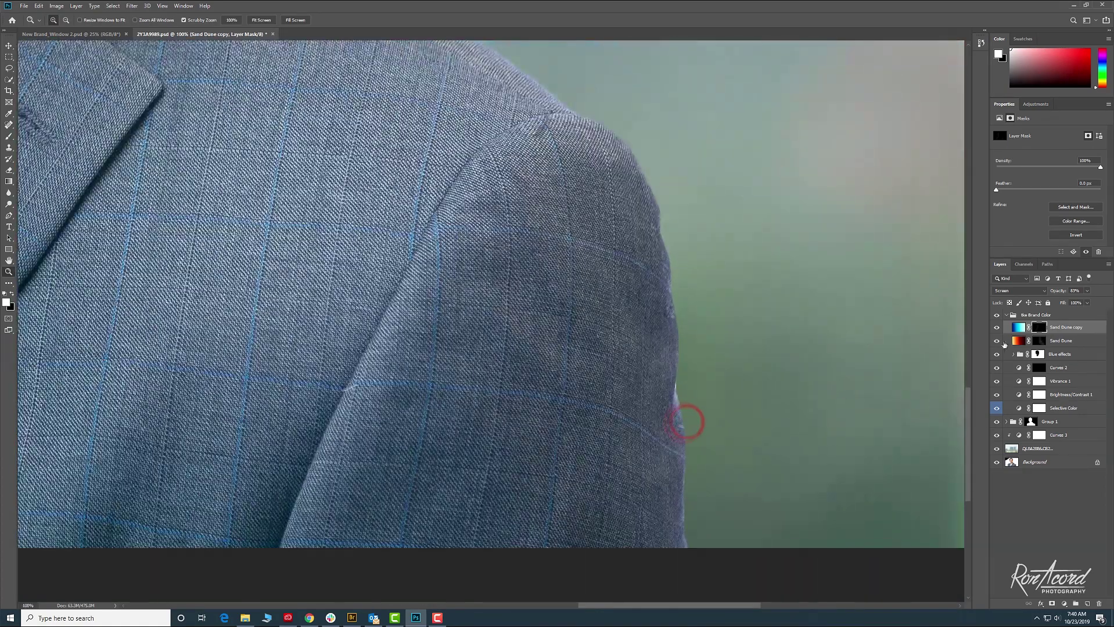
{"action": "left_click", "coordinate": [1007, 422]}
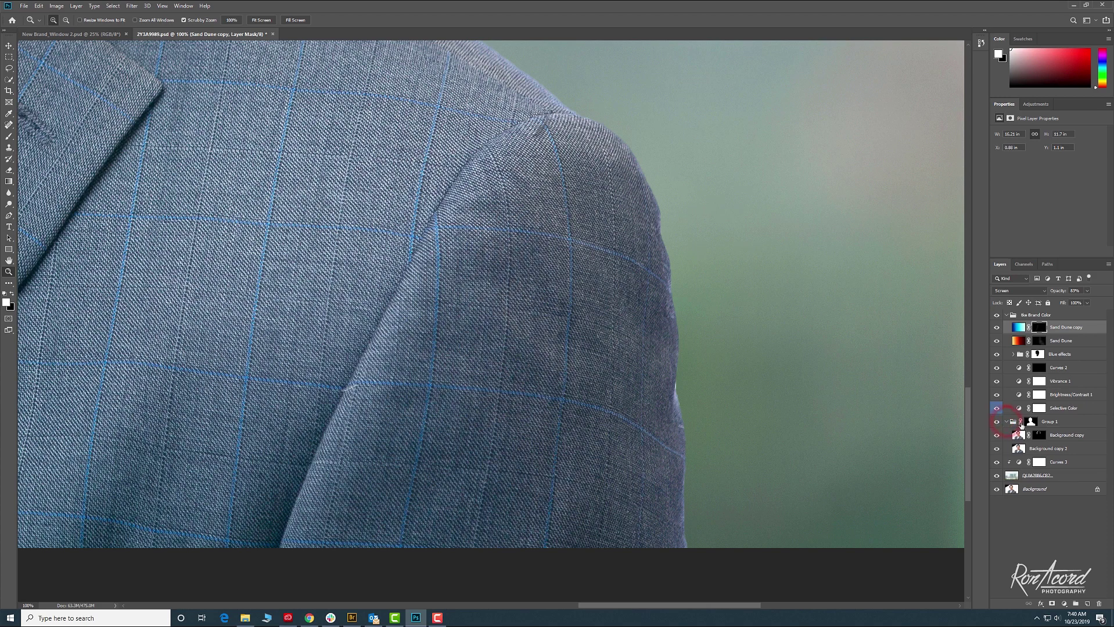
{"action": "left_click", "coordinate": [1030, 422]}
{"action": "key", "text": "b"}
{"action": "key", "text": "ctrl+plus"}
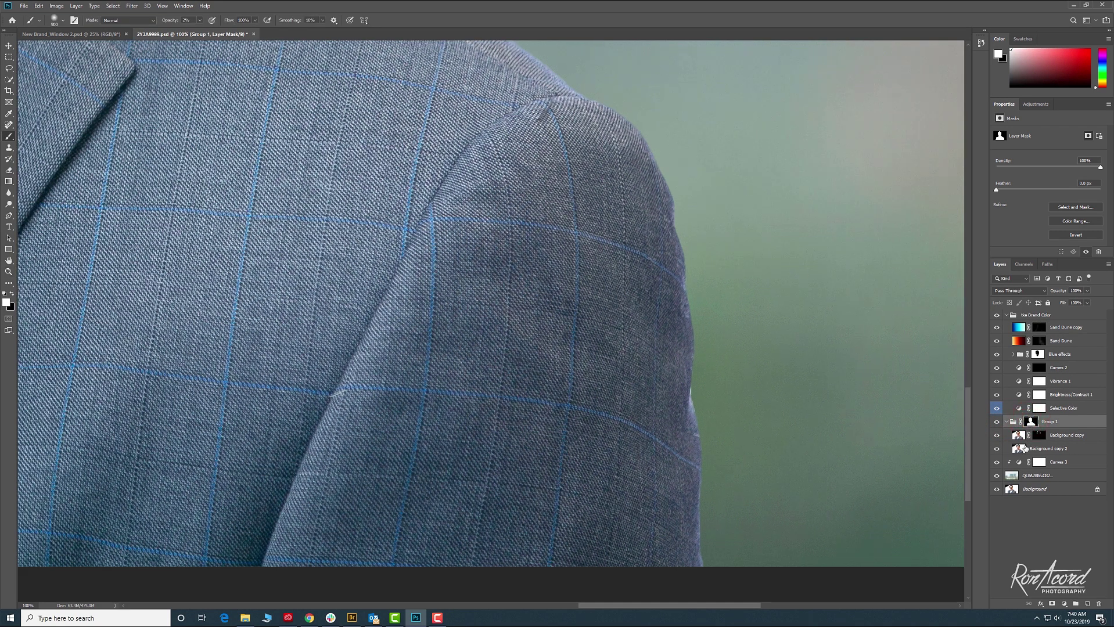
Step: Paint out the light fringe on the man's left sleeve edge in black on Group 1's mask with a small 100% opacity brush
{"action": "left_click", "coordinate": [11, 294]}
{"action": "key", "text": "bracketleft"}
{"action": "key", "text": "bracketleft"}
{"action": "key", "text": "bracketleft"}
{"action": "key", "text": "bracketleft"}
{"action": "key", "text": "bracketleft"}
{"action": "key", "text": "bracketleft"}
{"action": "key", "text": "bracketleft"}
{"action": "key", "text": "bracketleft"}
{"action": "key", "text": "bracketleft"}
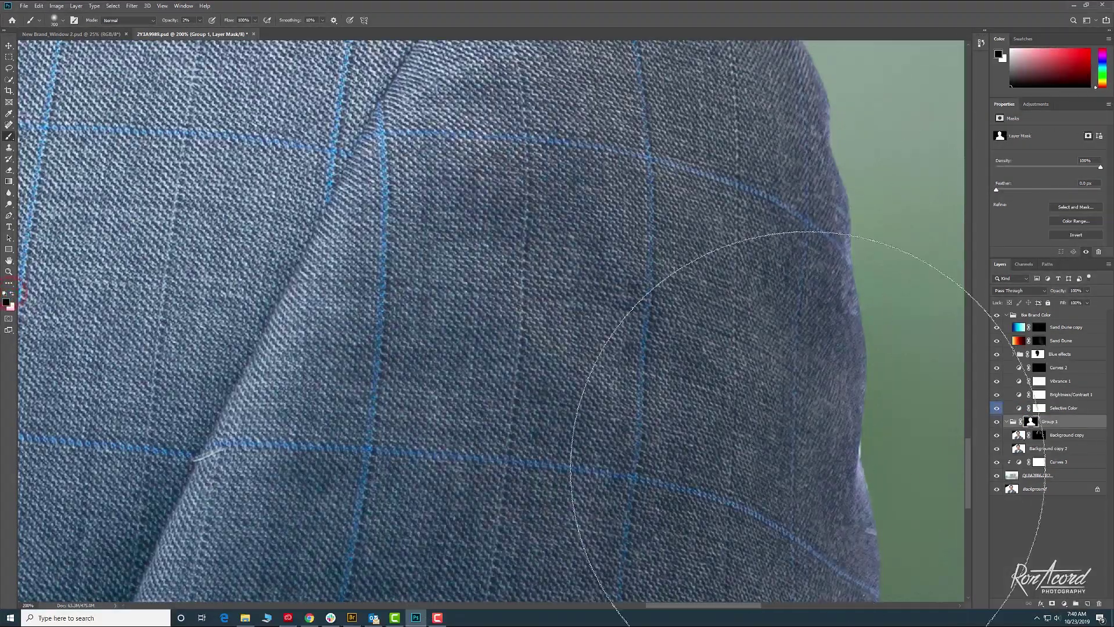
{"action": "left_click_drag", "start_coordinate": [172, 23], "coordinate": [792, 381]}
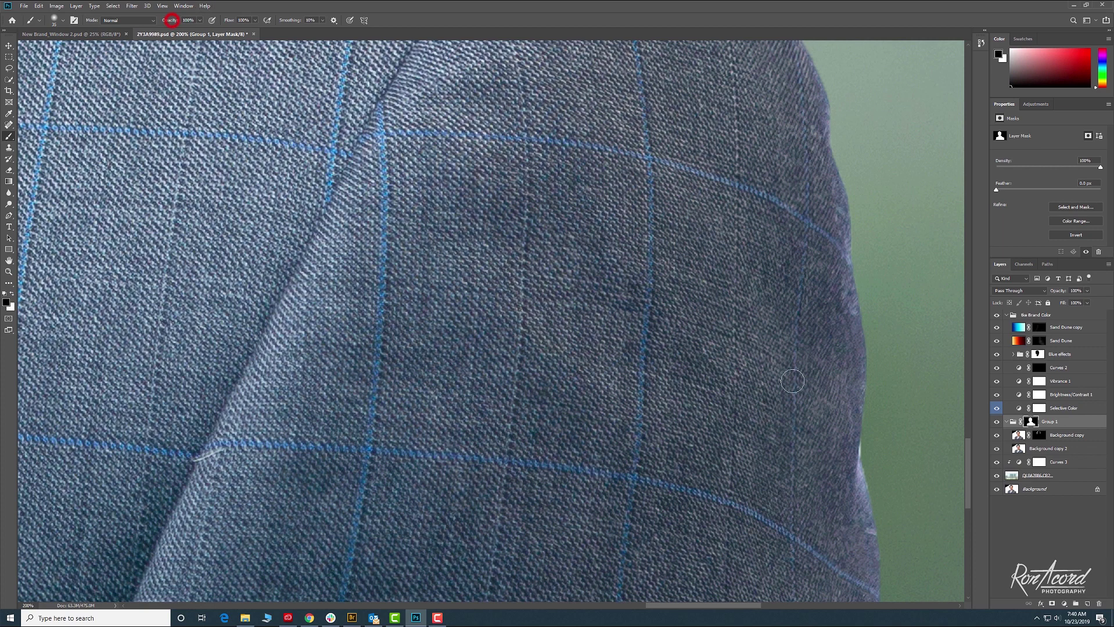
{"action": "left_click", "coordinate": [864, 449]}
{"action": "left_click", "coordinate": [864, 453]}
{"action": "left_click", "coordinate": [862, 452]}
{"action": "key", "text": "ctrl+0"}
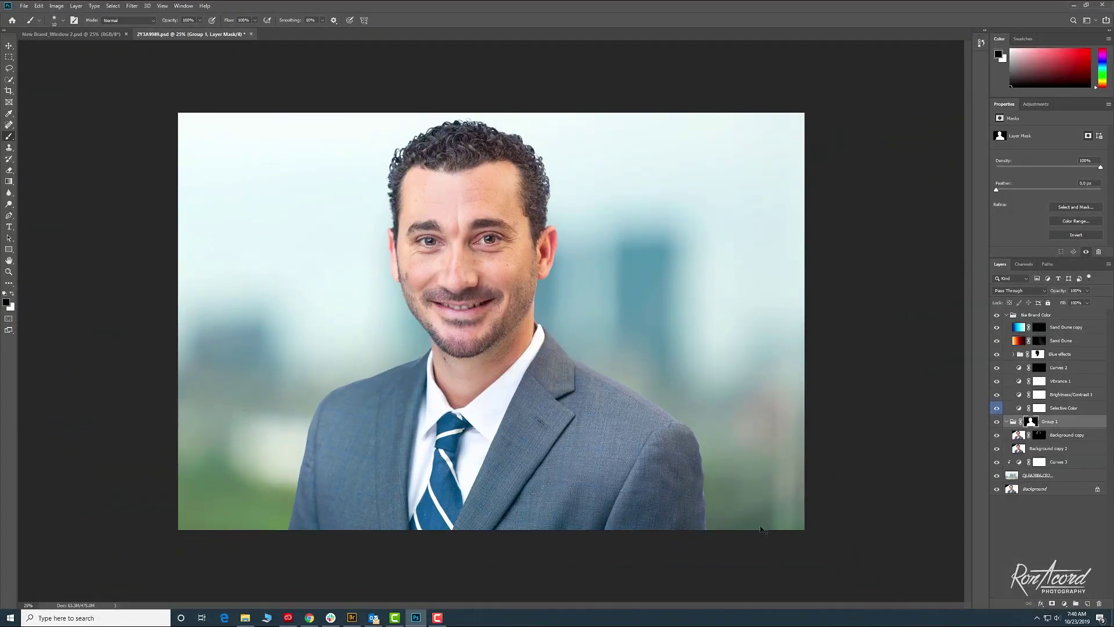
{"action": "key", "text": "ctrl+minus"}
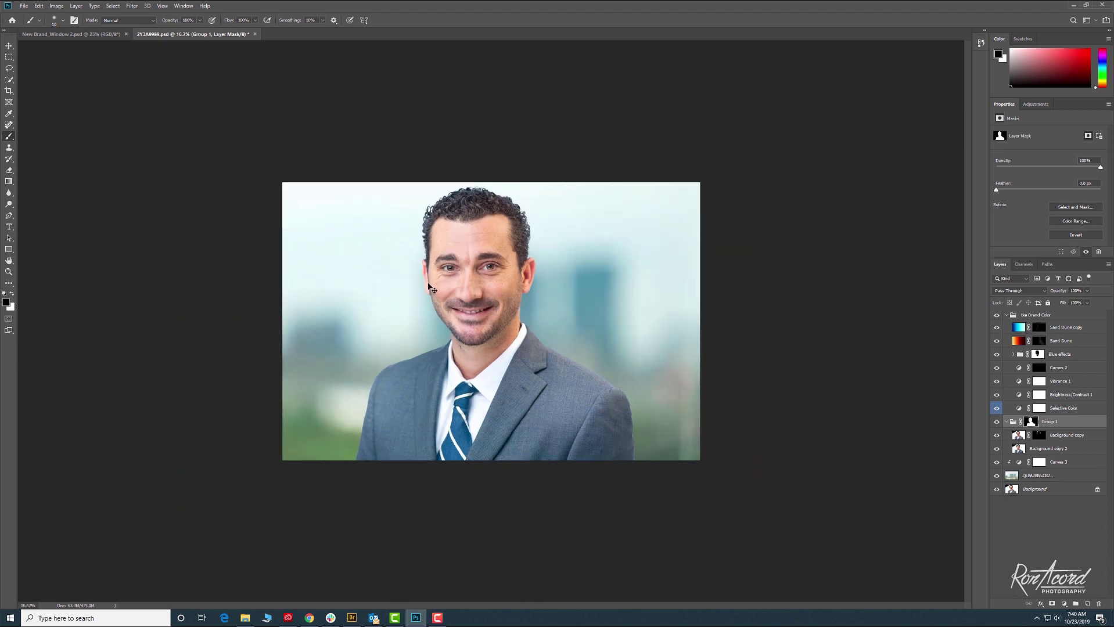
{"action": "key", "text": "ctrl+plus"}
{"action": "key", "text": "ctrl+plus"}
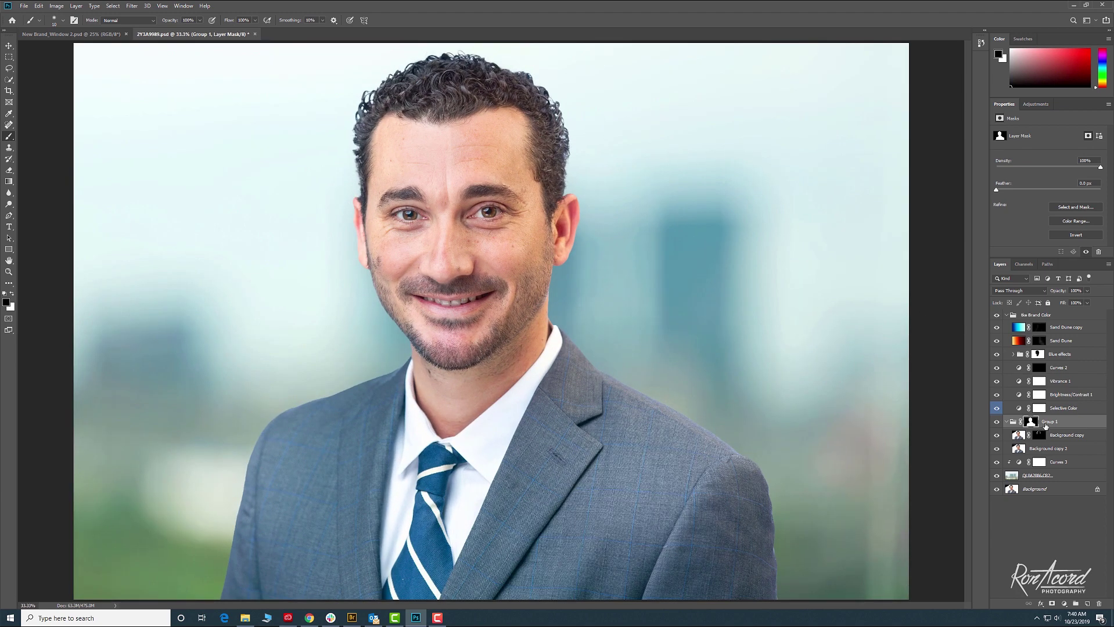
Step: Paint white on the Curves 2 mask over both of the man's eyes with a soft, enlarged brush
{"action": "left_click", "coordinate": [1039, 369]}
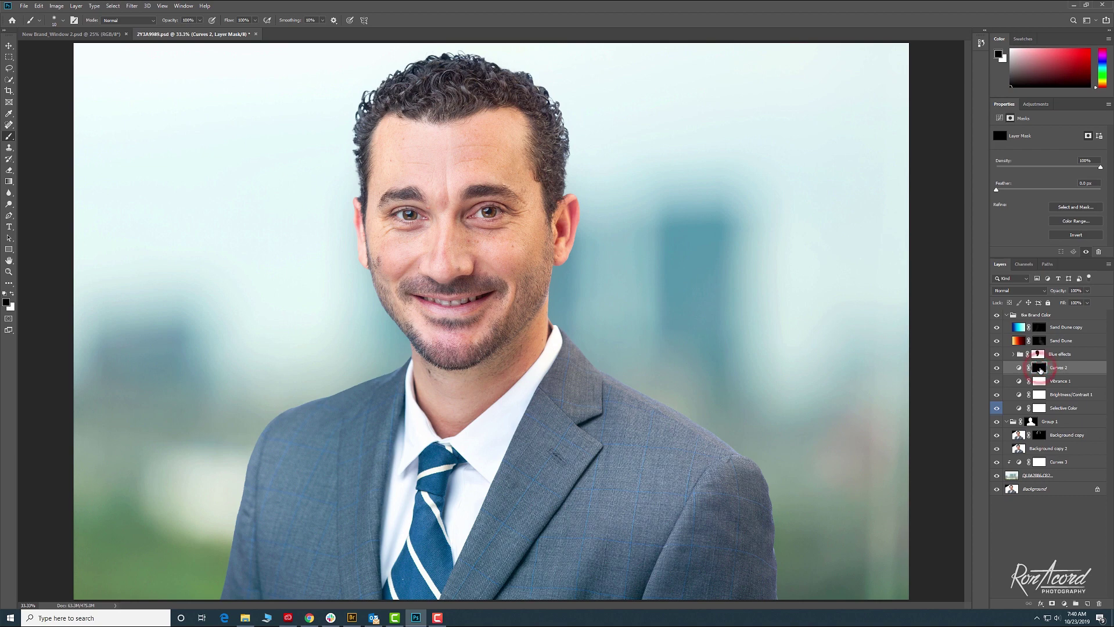
{"action": "key", "text": "ctrl+plus"}
{"action": "left_click_drag", "start_coordinate": [463, 137], "coordinate": [532, 260]}
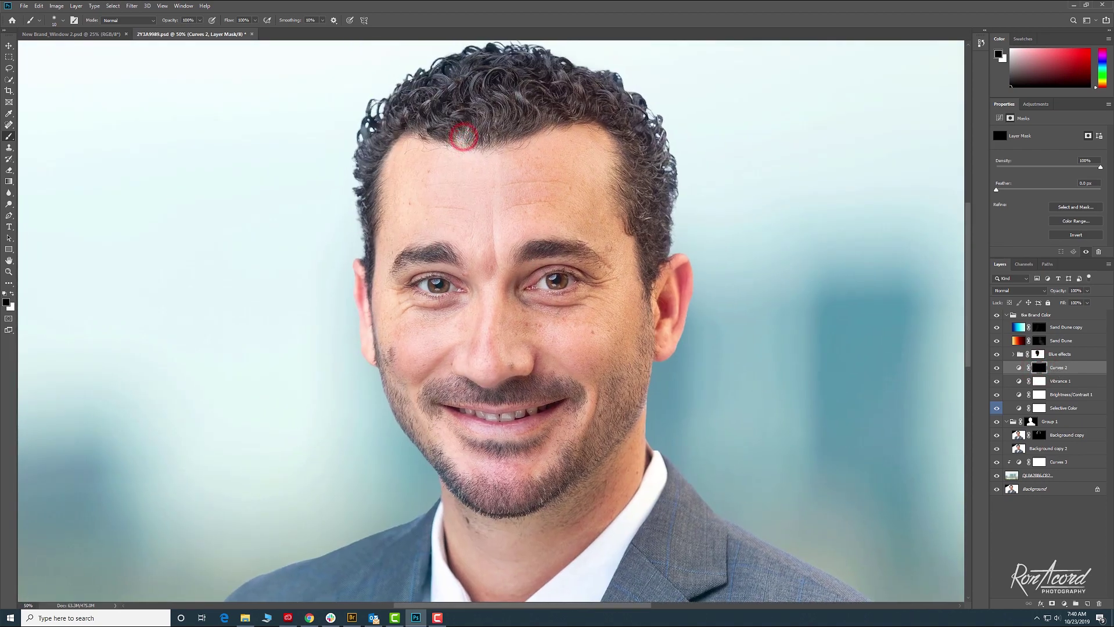
{"action": "left_click", "coordinate": [13, 294]}
{"action": "key", "text": "bracketright"}
{"action": "key", "text": "bracketright"}
{"action": "key", "text": "bracketright"}
{"action": "key", "text": "bracketright"}
{"action": "key", "text": "bracketright"}
{"action": "left_click", "coordinate": [549, 283]}
{"action": "key", "text": "bracketleft"}
{"action": "left_click", "coordinate": [459, 296]}
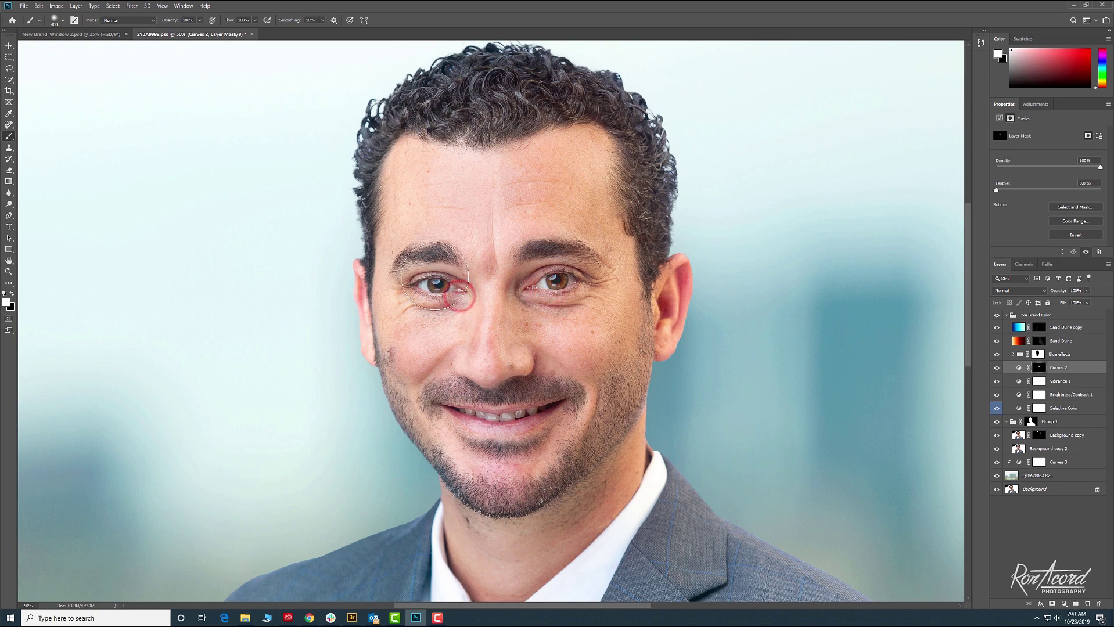
{"action": "left_click_drag", "start_coordinate": [450, 290], "coordinate": [462, 306]}
Step: Compare the image without Curves 2, and paint white on its mask over the mouth and eyes with a larger brush
{"action": "left_click", "coordinate": [1019, 368]}
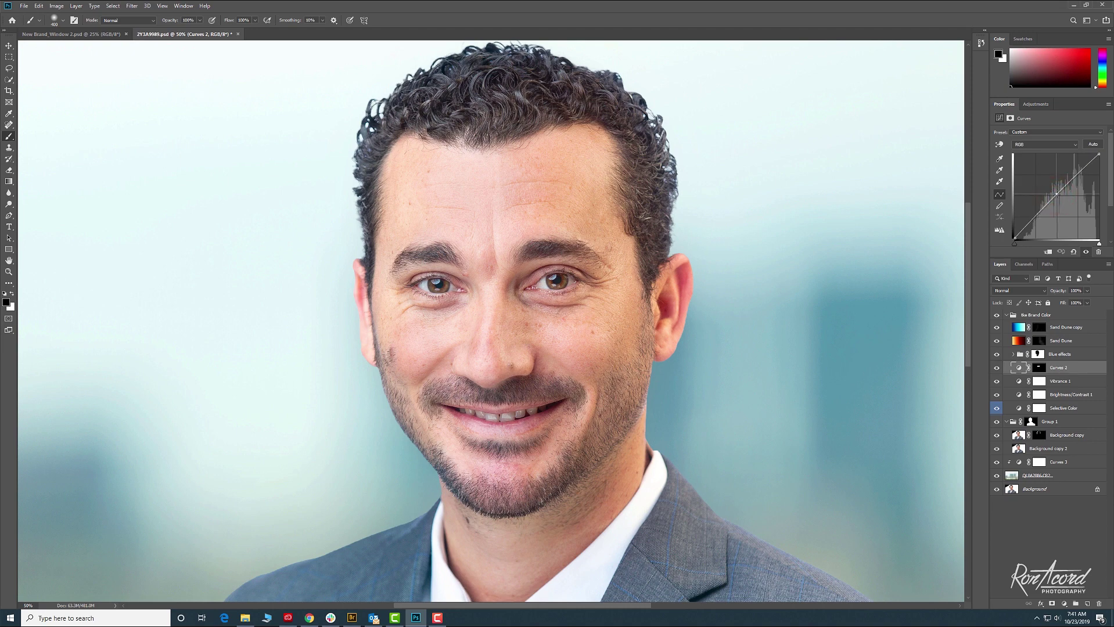
{"action": "left_click", "coordinate": [996, 368]}
{"action": "left_click", "coordinate": [997, 368]}
{"action": "left_click", "coordinate": [1037, 365]}
{"action": "key", "text": "x"}
{"action": "key", "text": "bracketright"}
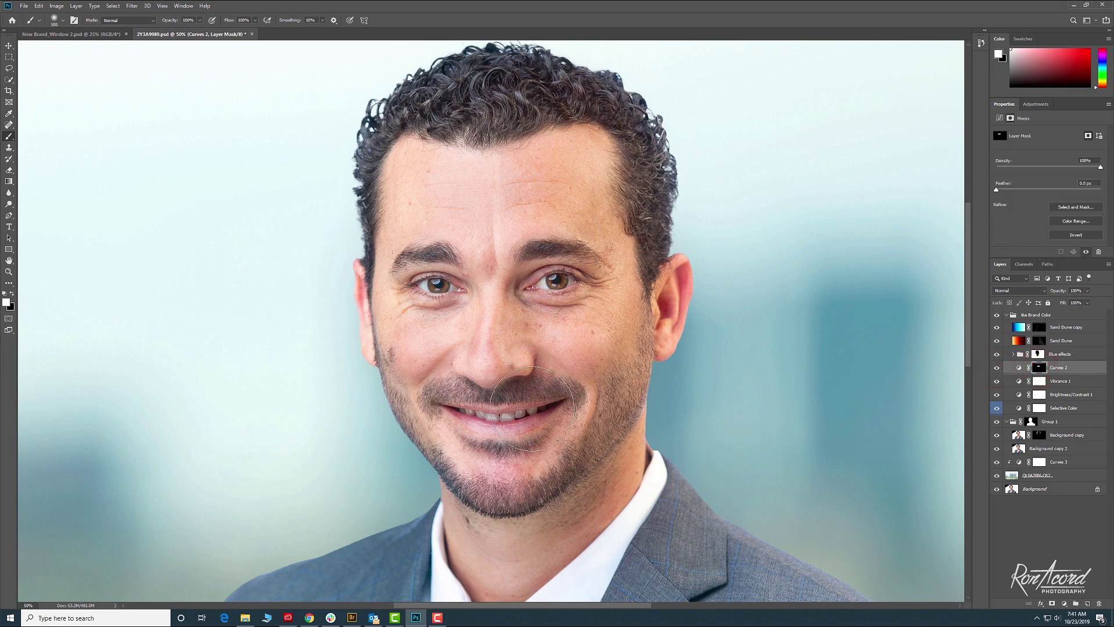
{"action": "left_click", "coordinate": [533, 399]}
{"action": "left_click", "coordinate": [551, 281]}
{"action": "left_click", "coordinate": [438, 286]}
{"action": "key", "text": "ctrl+minus"}
{"action": "key", "text": "ctrl+minus"}
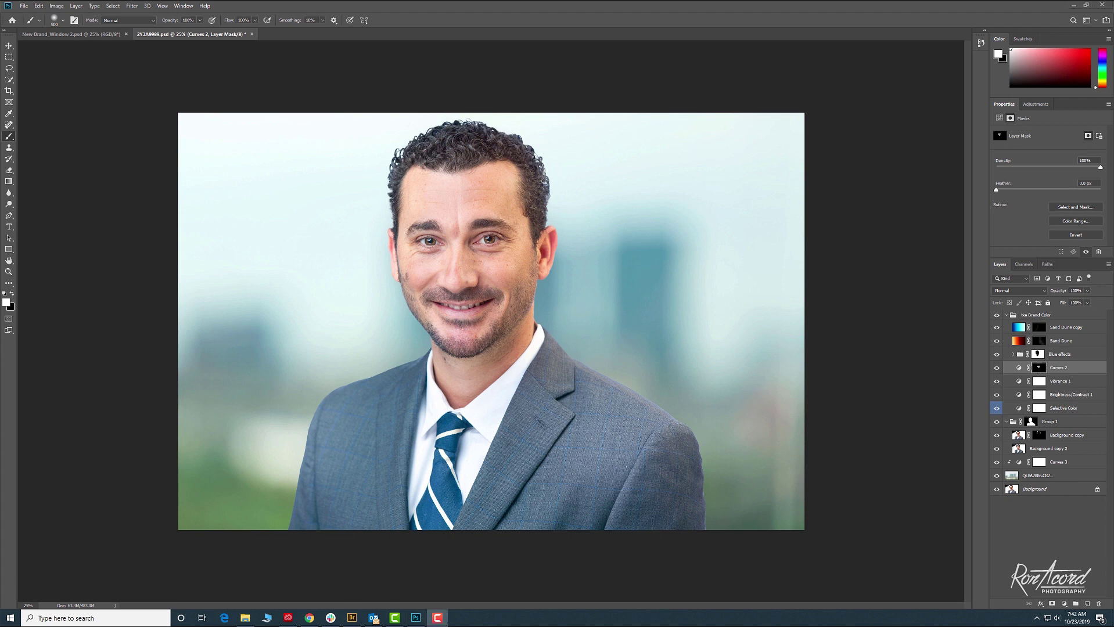
Step: Collapse the brand color group and compare the portrait with the group hidden and shown
{"action": "left_click", "coordinate": [474, 4]}
{"action": "left_click", "coordinate": [1008, 315]}
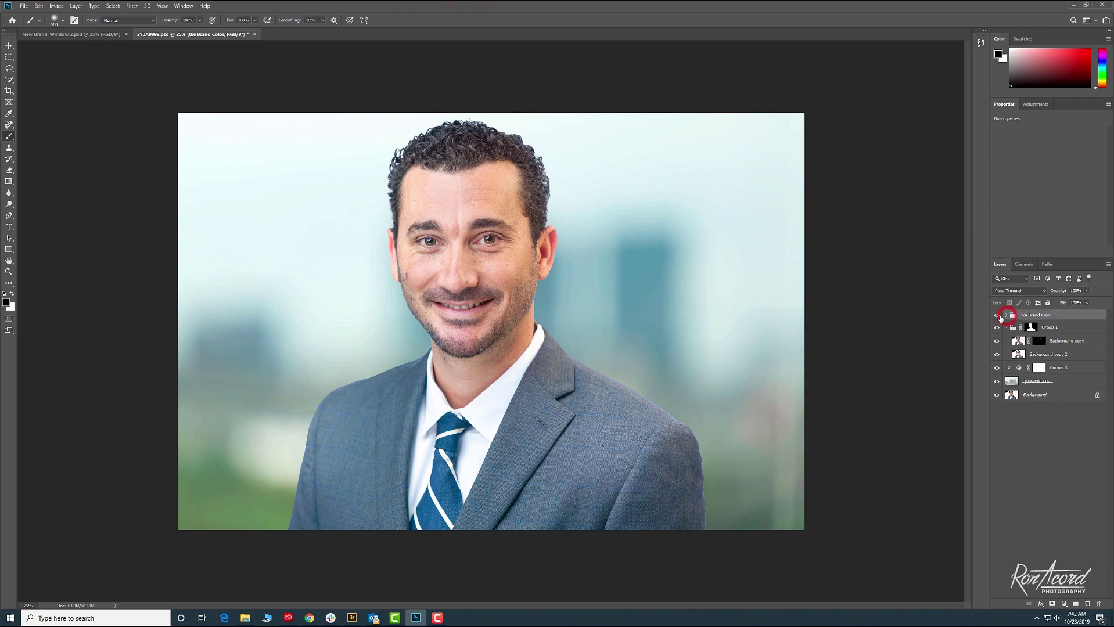
{"action": "left_click", "coordinate": [997, 316]}
{"action": "left_click", "coordinate": [997, 315]}
Step: Open the Background copy 2 layer in the Liquify filter for a close-up of the man's face
{"action": "key", "text": "ctrl+plus"}
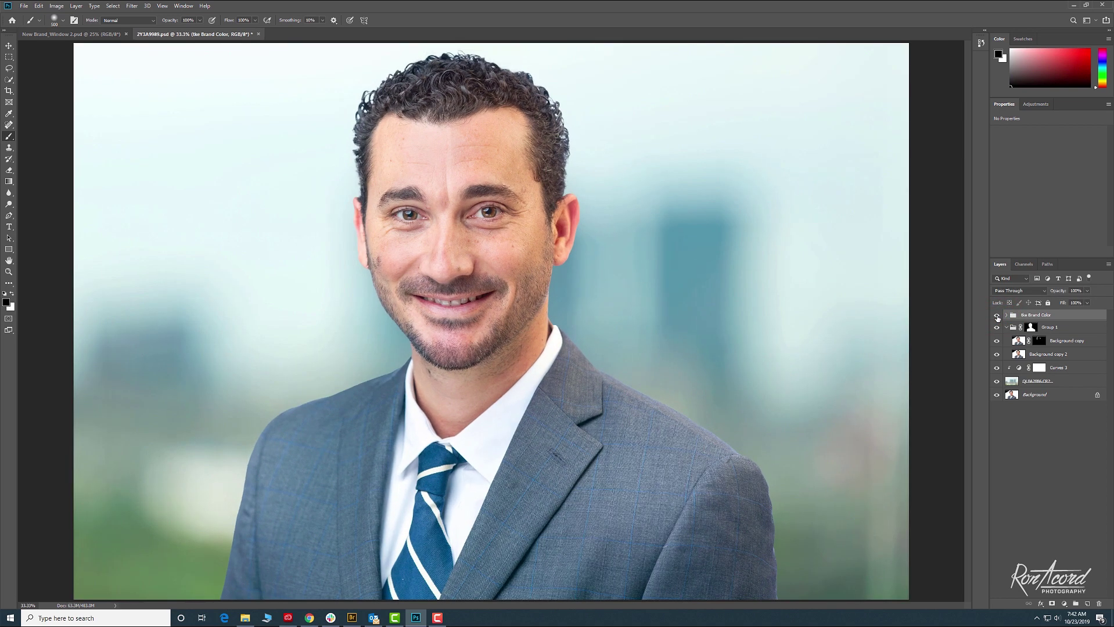
{"action": "key", "text": "ctrl+plus"}
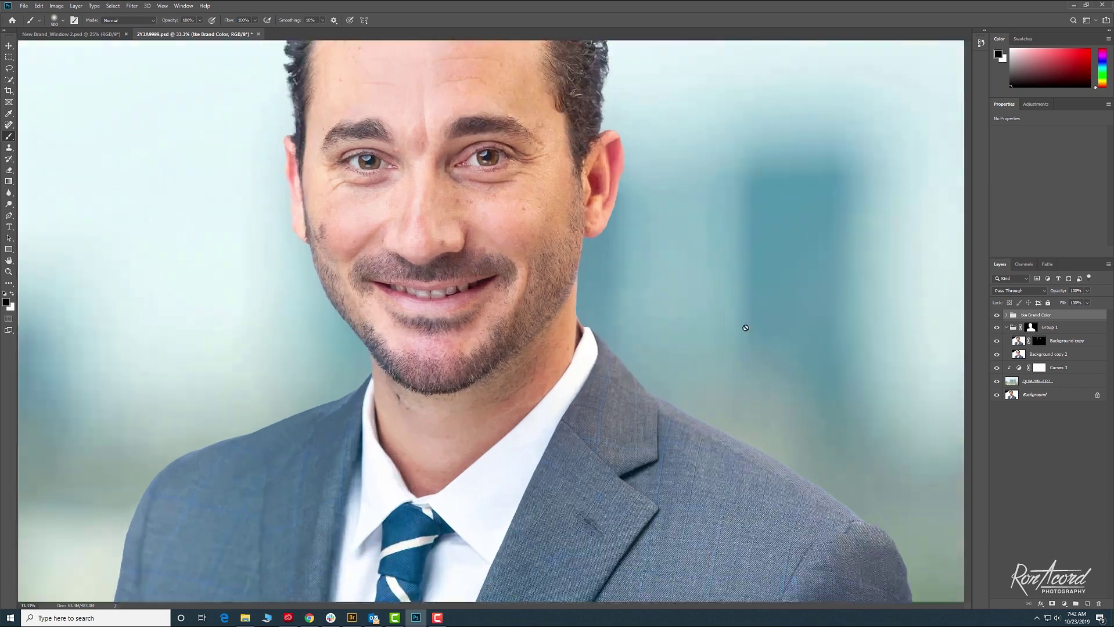
{"action": "left_click_drag", "start_coordinate": [569, 306], "coordinate": [618, 393]}
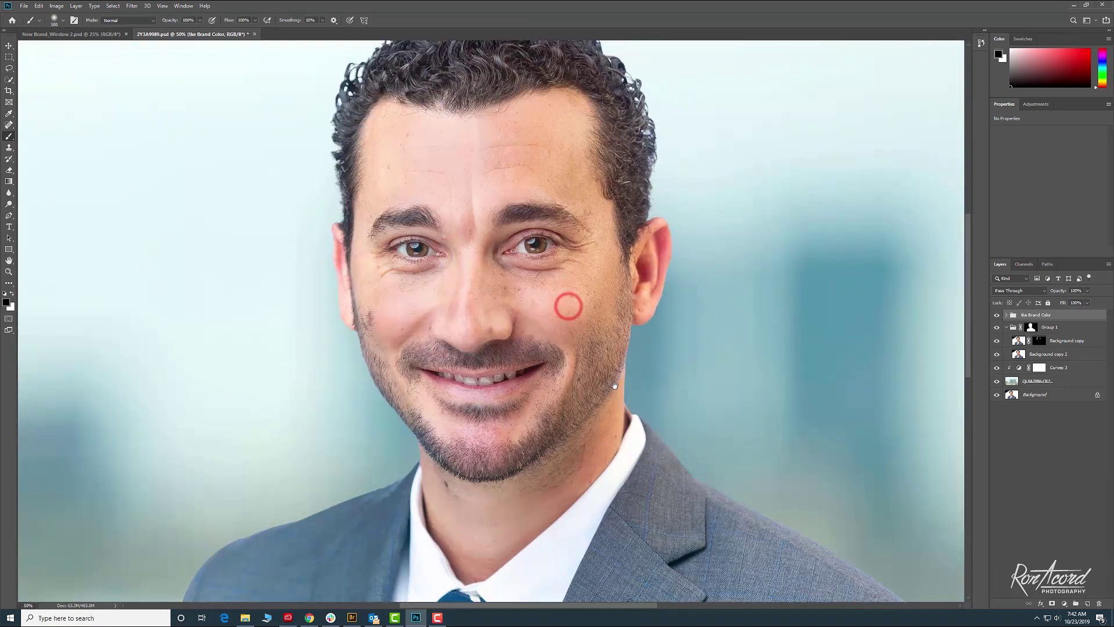
{"action": "left_click", "coordinate": [1041, 355]}
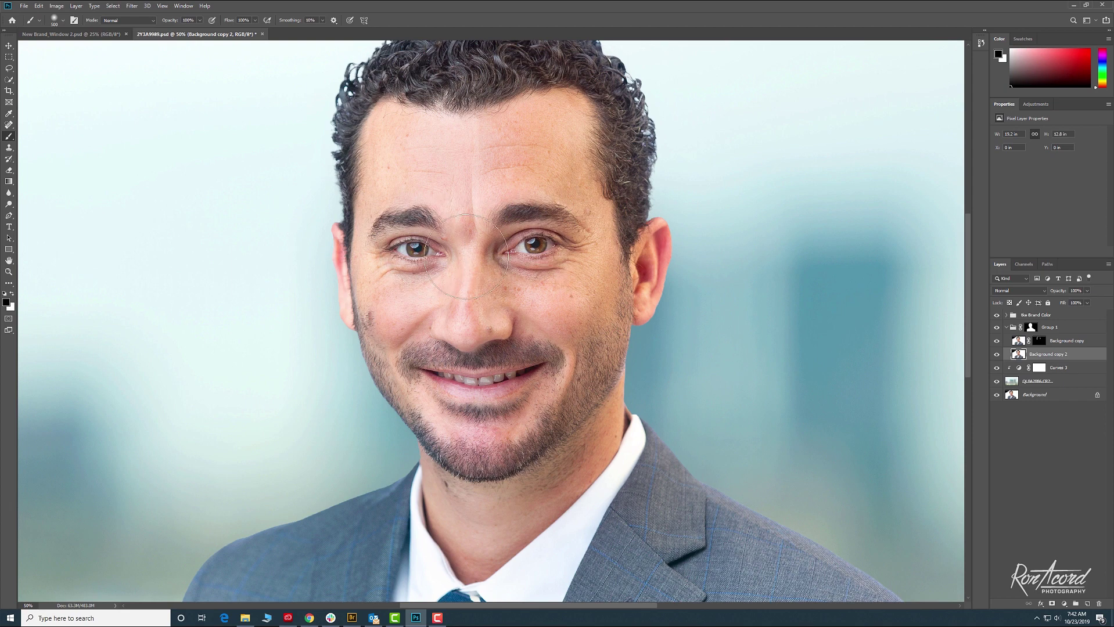
{"action": "left_click", "coordinate": [131, 6]}
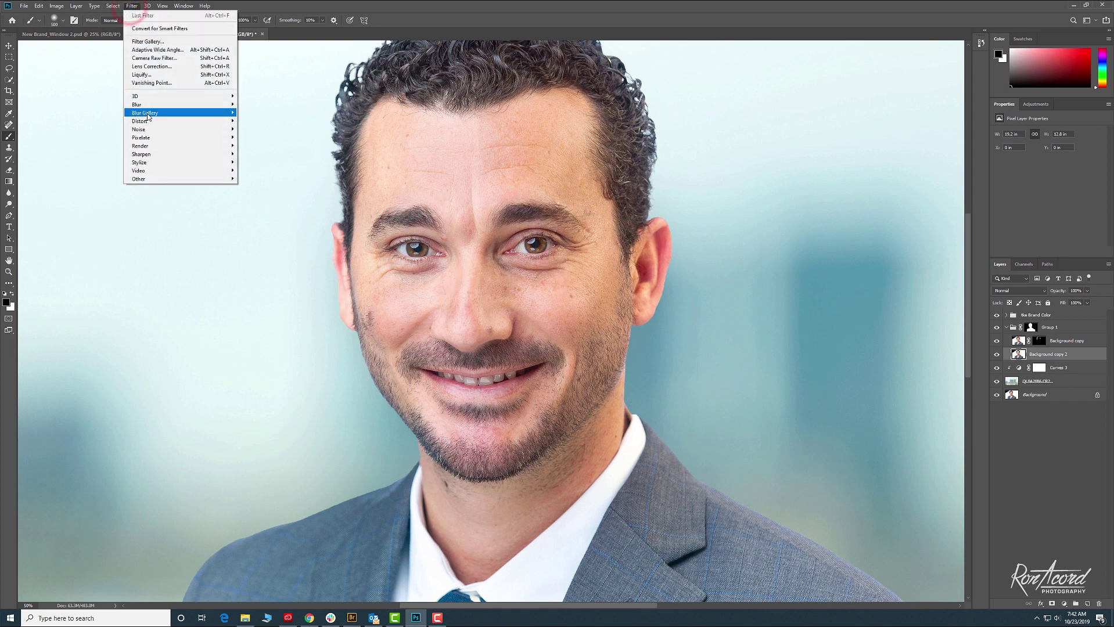
{"action": "left_click", "coordinate": [141, 75]}
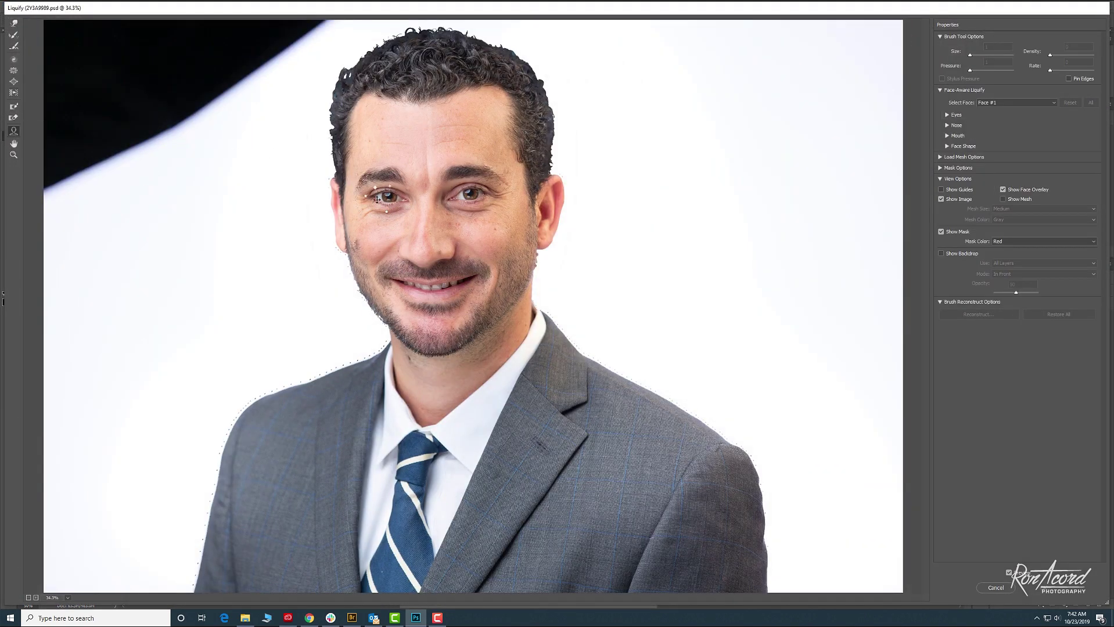
{"action": "key", "text": "ctrl+plus"}
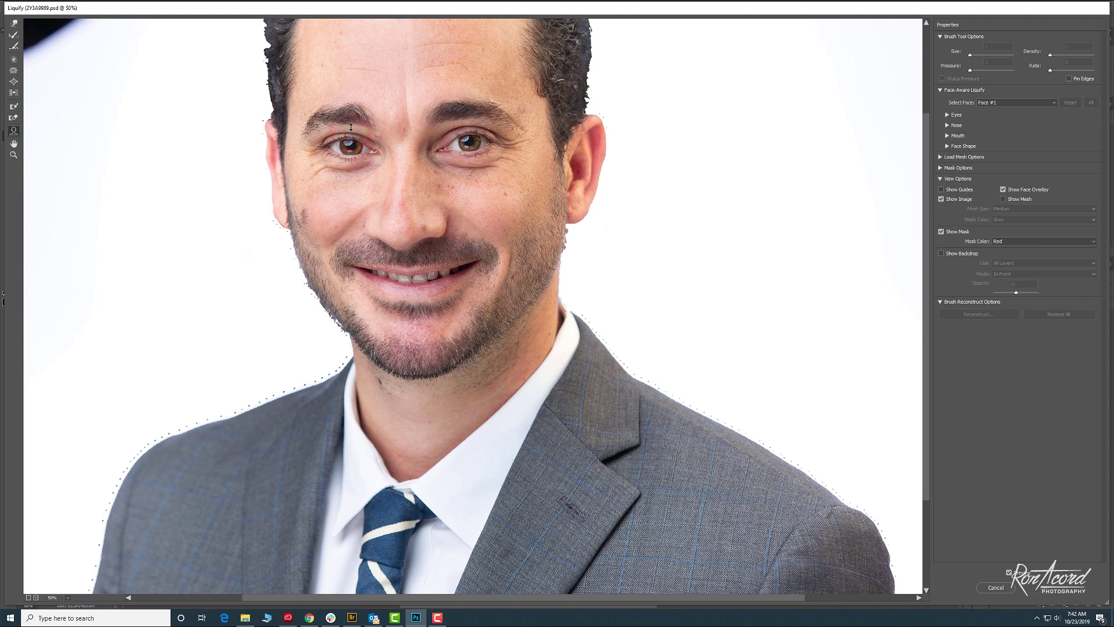
Step: Increase the height of the man's right eye slightly with Face-Aware Liquify and apply the filter
{"action": "left_click", "coordinate": [350, 133]}
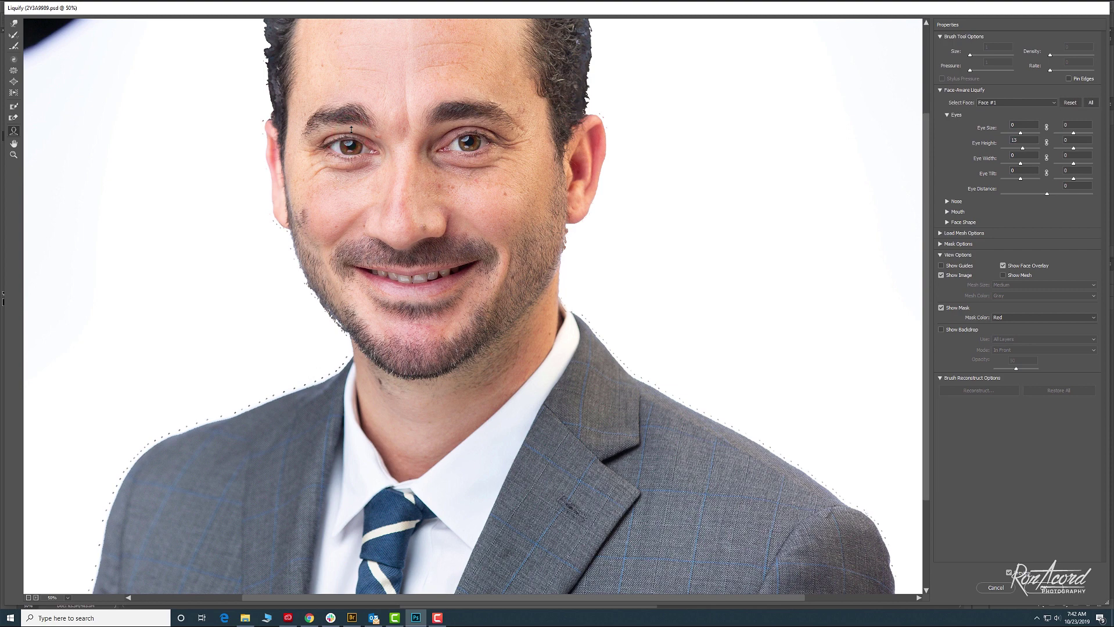
{"action": "left_click", "coordinate": [352, 130]}
{"action": "left_click_drag", "start_coordinate": [352, 130], "coordinate": [351, 127]}
{"action": "left_click", "coordinate": [351, 147]}
{"action": "left_click", "coordinate": [324, 130]}
{"action": "key", "text": "alt"}
{"action": "left_click", "coordinate": [328, 129]}
{"action": "left_click", "coordinate": [1043, 587]}
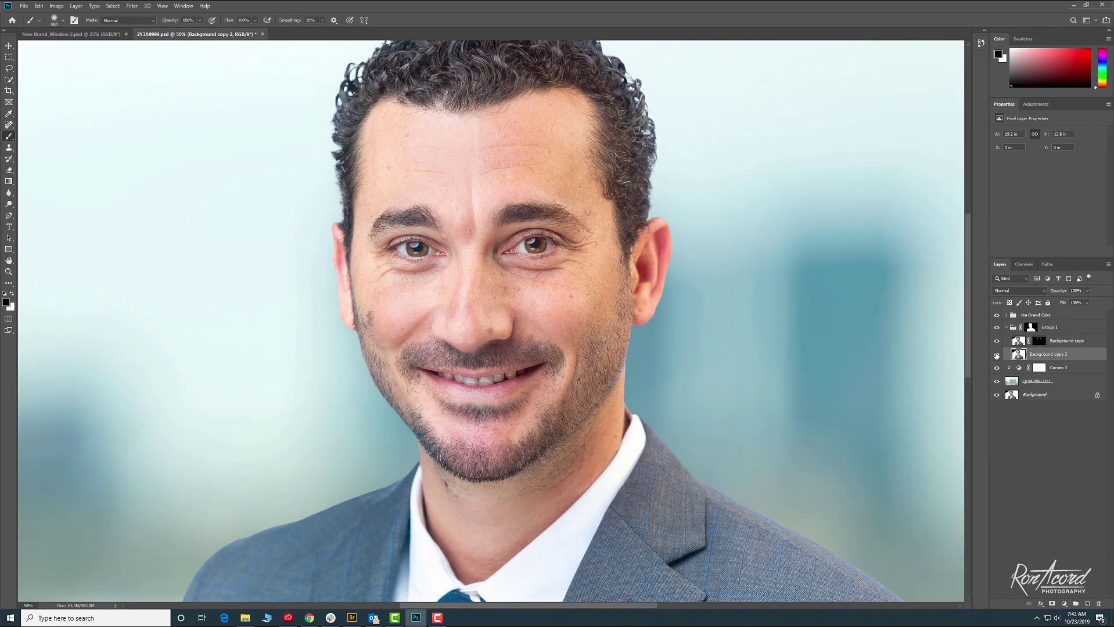
Step: Compare the liquified eye with the original by toggling Background copy 2 while the city background is temporarily hidden
{"action": "left_click", "coordinate": [996, 354]}
{"action": "left_click", "coordinate": [996, 354]}
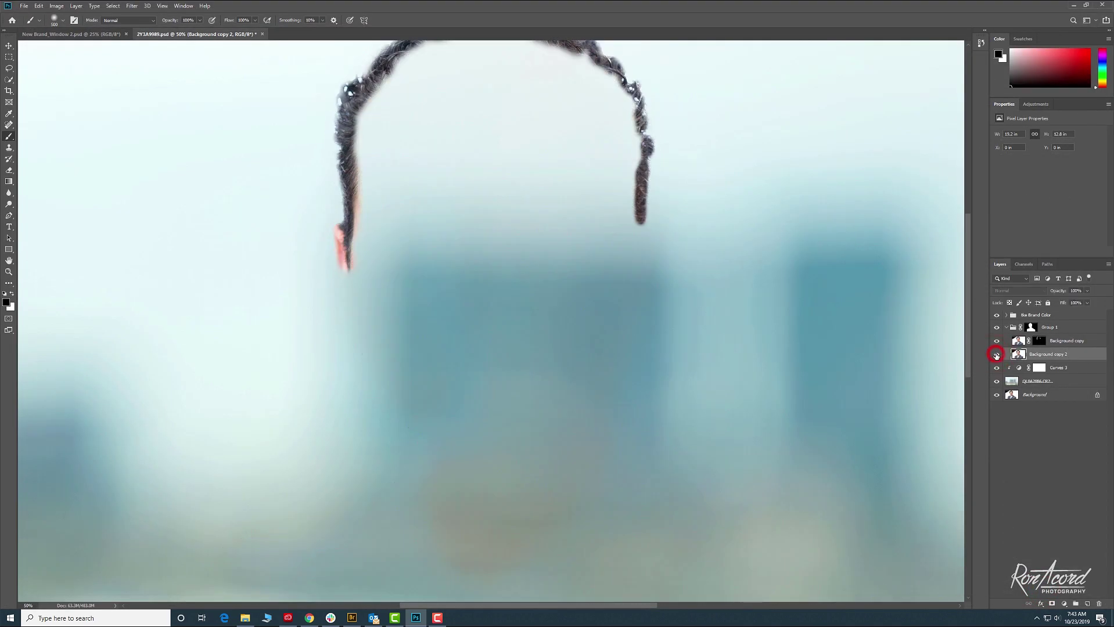
{"action": "left_click", "coordinate": [996, 381]}
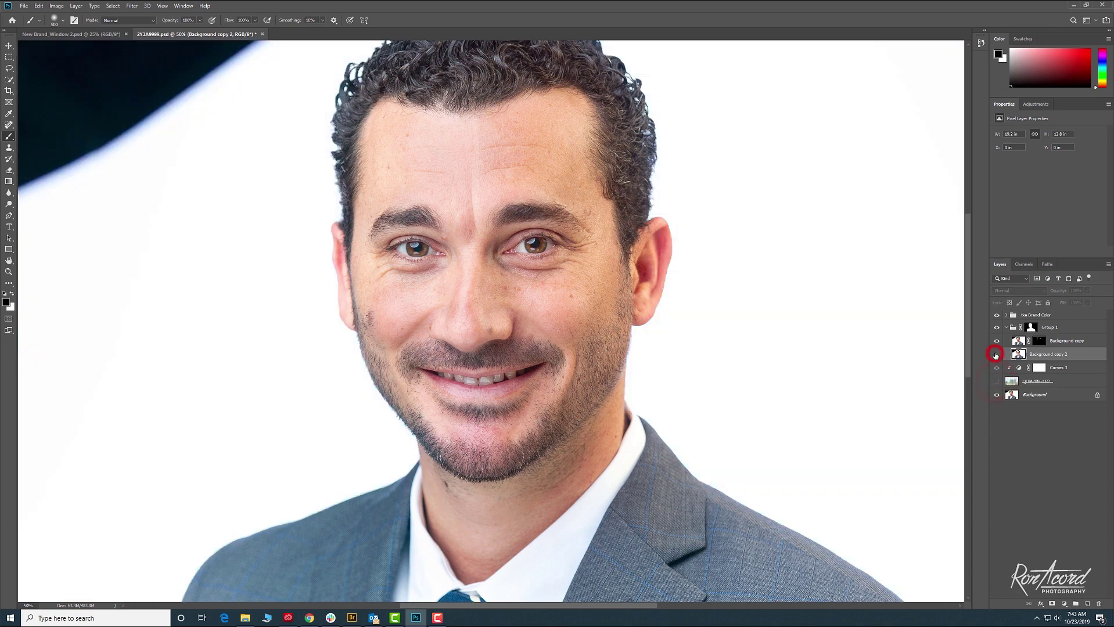
{"action": "left_click", "coordinate": [996, 355]}
{"action": "left_click", "coordinate": [996, 355]}
{"action": "left_click", "coordinate": [996, 355]}
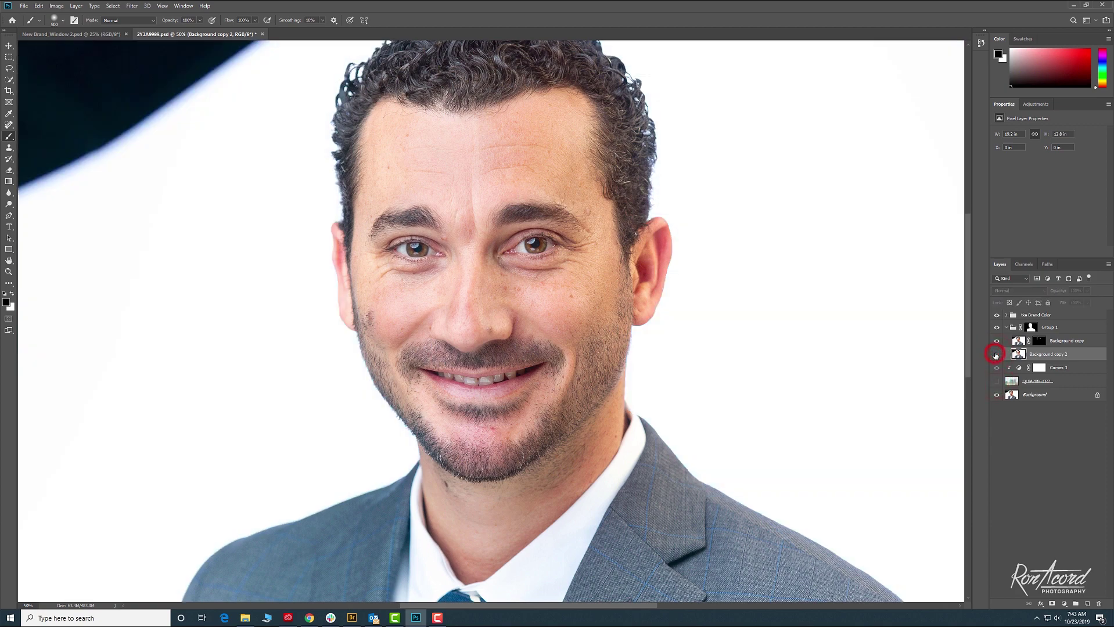
{"action": "left_click", "coordinate": [996, 355]}
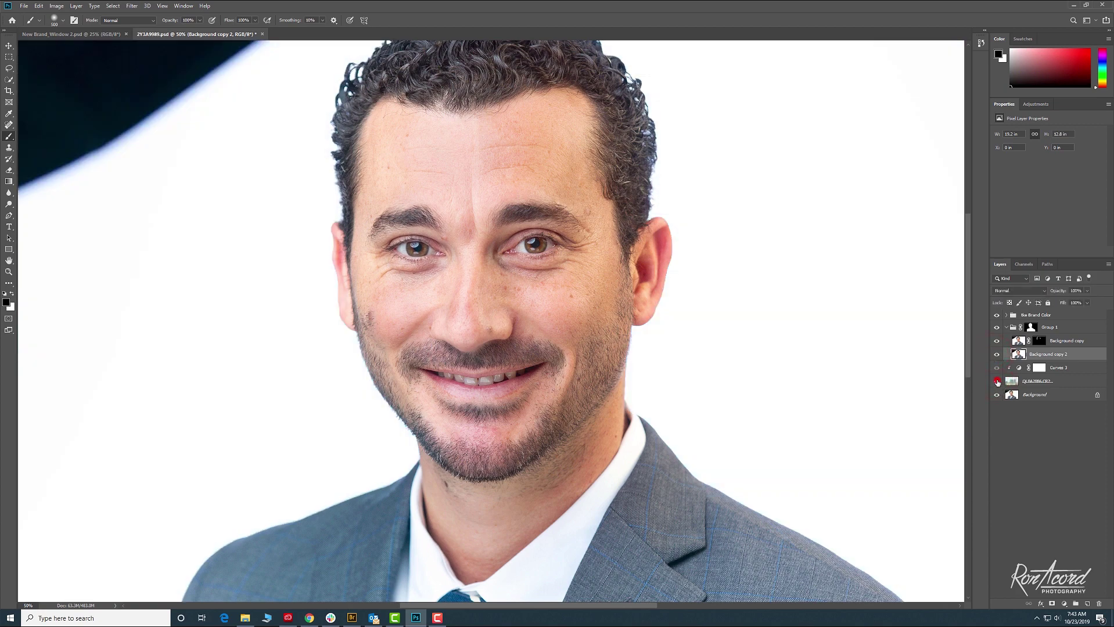
{"action": "left_click", "coordinate": [997, 382]}
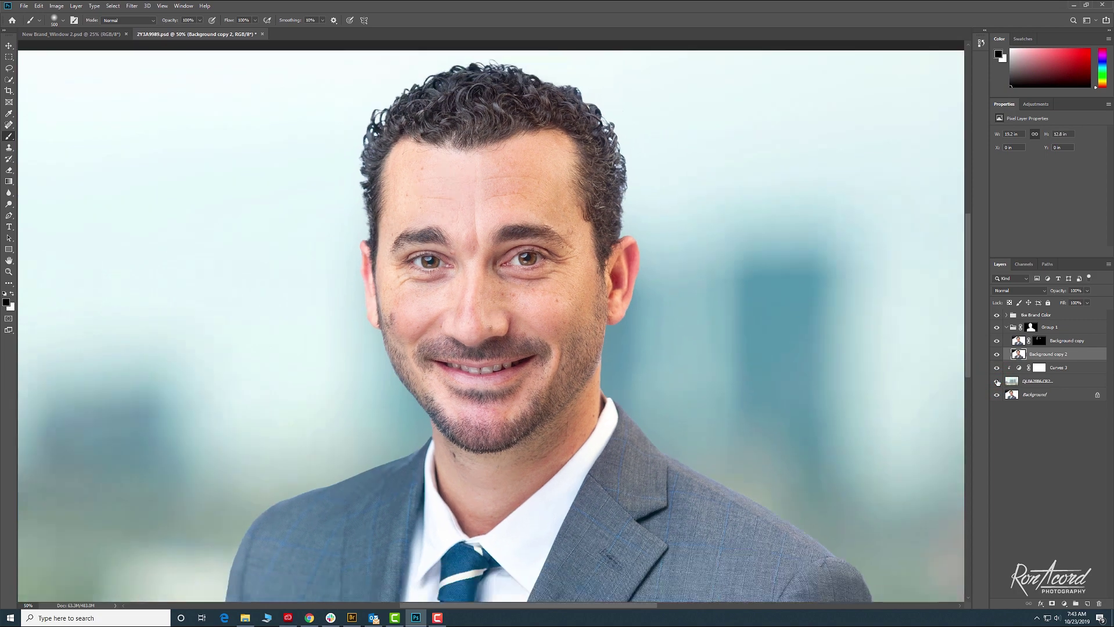
{"action": "key", "text": "ctrl+minus"}
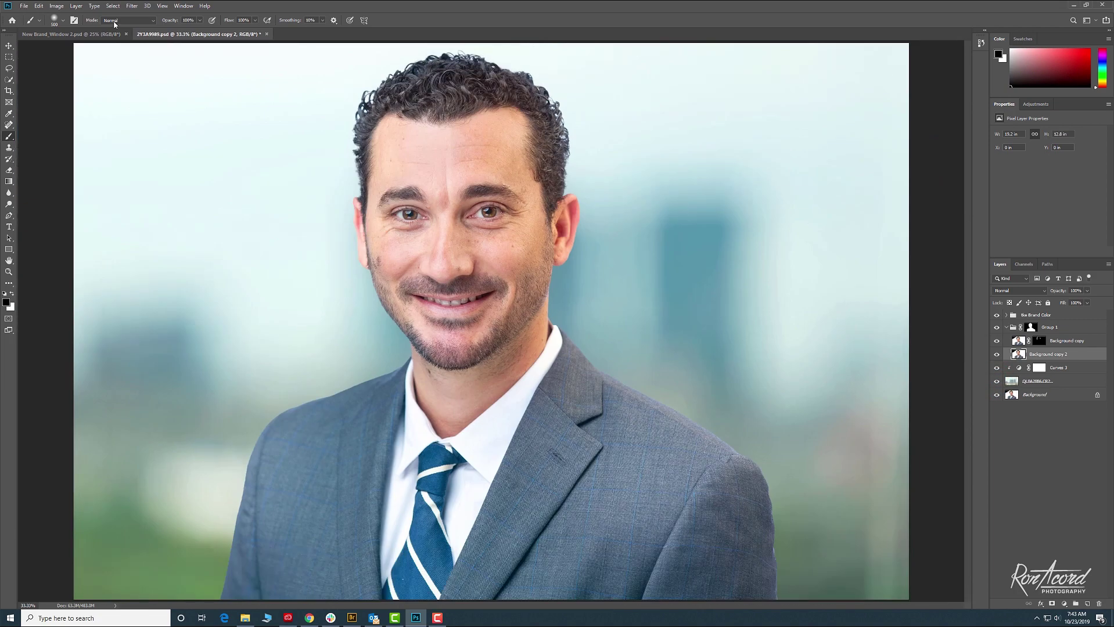
{"action": "left_click", "coordinate": [163, 6]}
{"action": "left_click", "coordinate": [164, 7]}
{"action": "left_click", "coordinate": [138, 7]}
{"action": "mouse_move", "coordinate": [146, 6]}
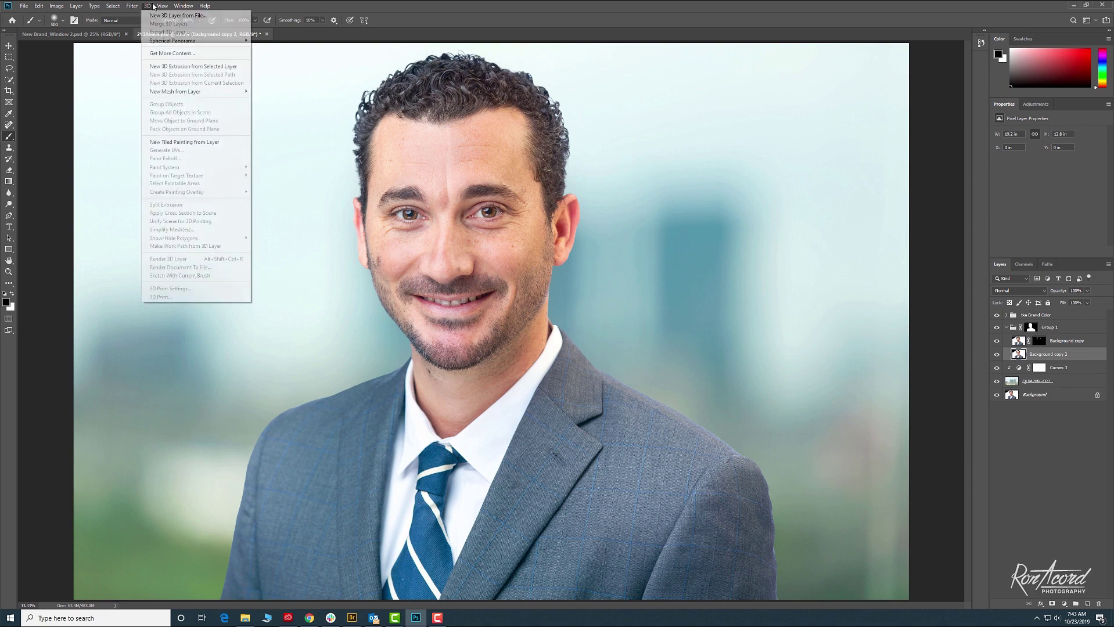
{"action": "left_click", "coordinate": [355, 4]}
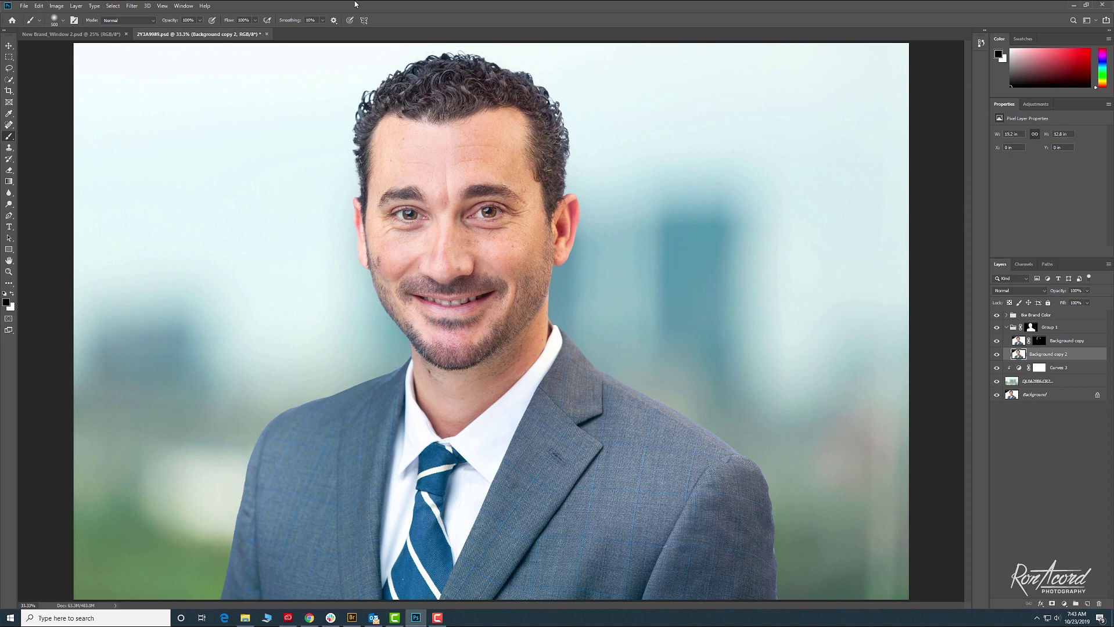
{"action": "key", "text": "ctrl+plus"}
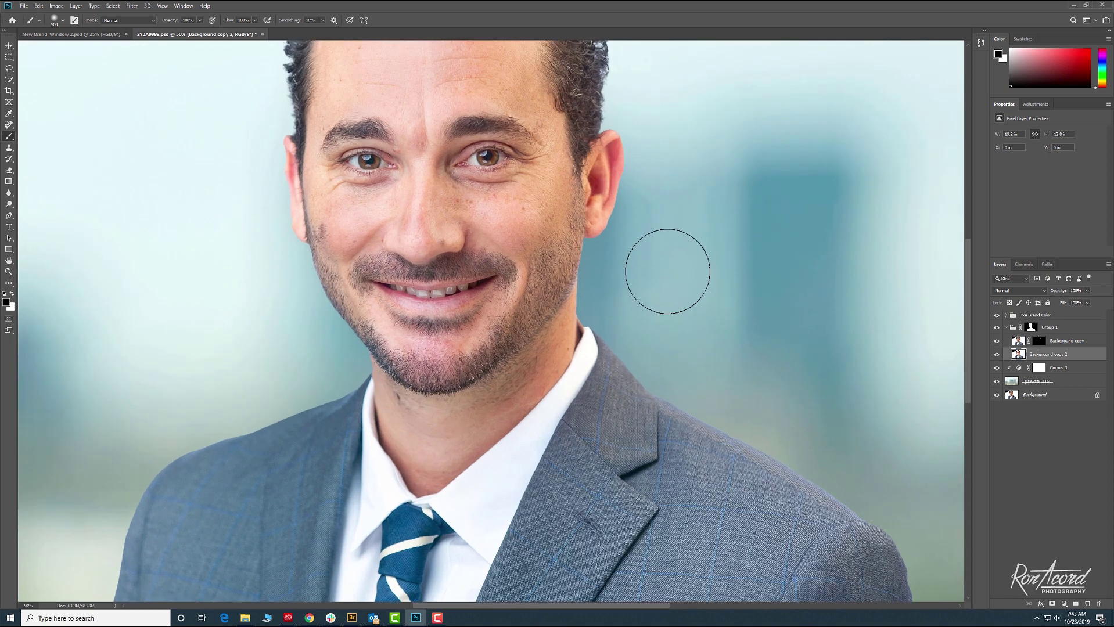
{"action": "left_click_drag", "start_coordinate": [646, 237], "coordinate": [689, 373]}
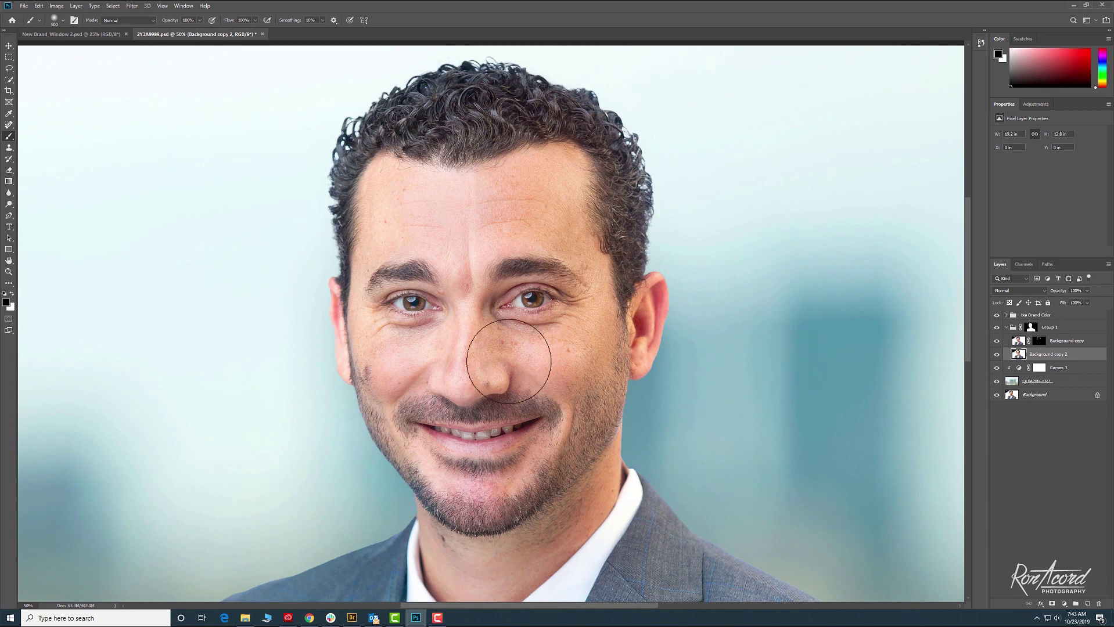
Step: Activate the Spot Healing Brush for retouching the man's face on Background copy 2
{"action": "left_click", "coordinate": [10, 125]}
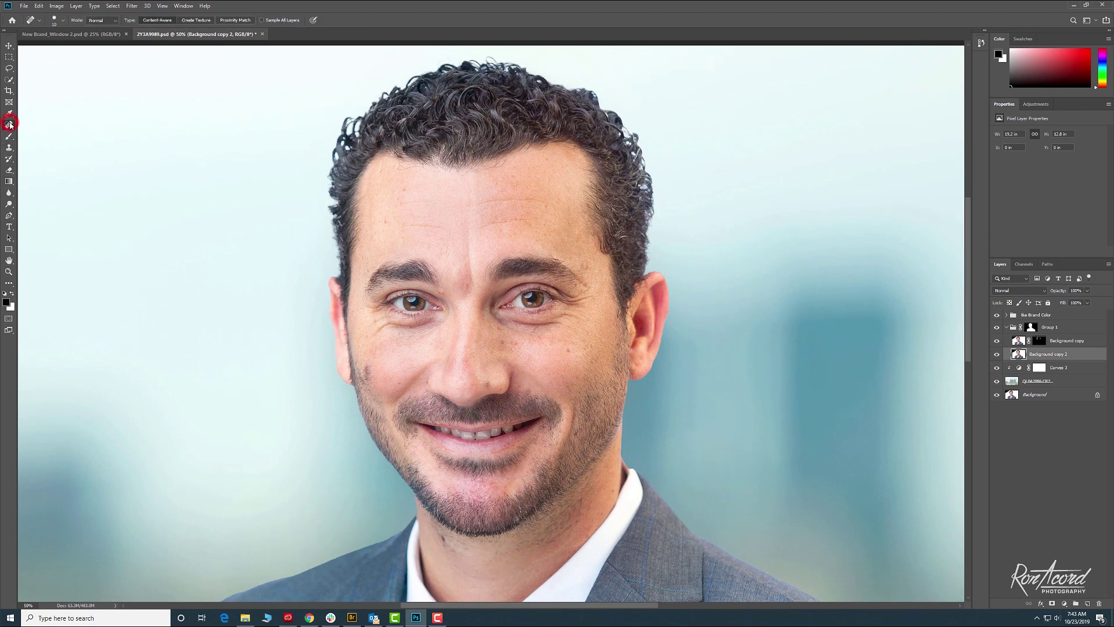
{"action": "left_click_drag", "start_coordinate": [10, 125], "coordinate": [10, 125]}
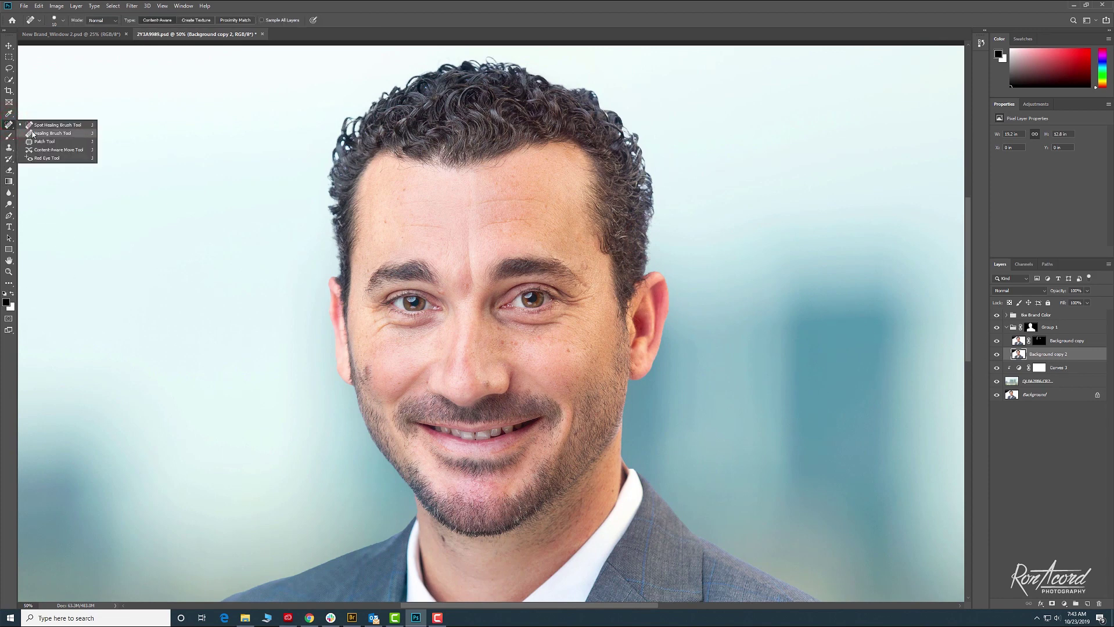
{"action": "key", "text": "Escape"}
Step: Examine the man's face for skin blemishes at full-portrait and close-up magnification
{"action": "key", "text": "ctrl+plus"}
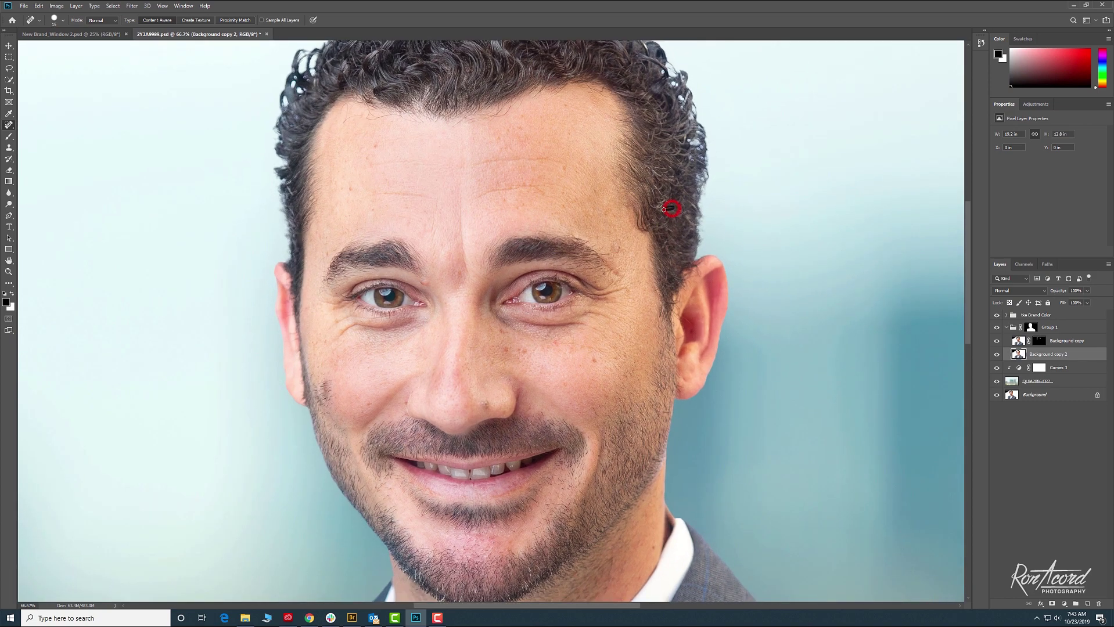
{"action": "key", "text": "ctrl+minus"}
{"action": "key", "text": "ctrl+minus"}
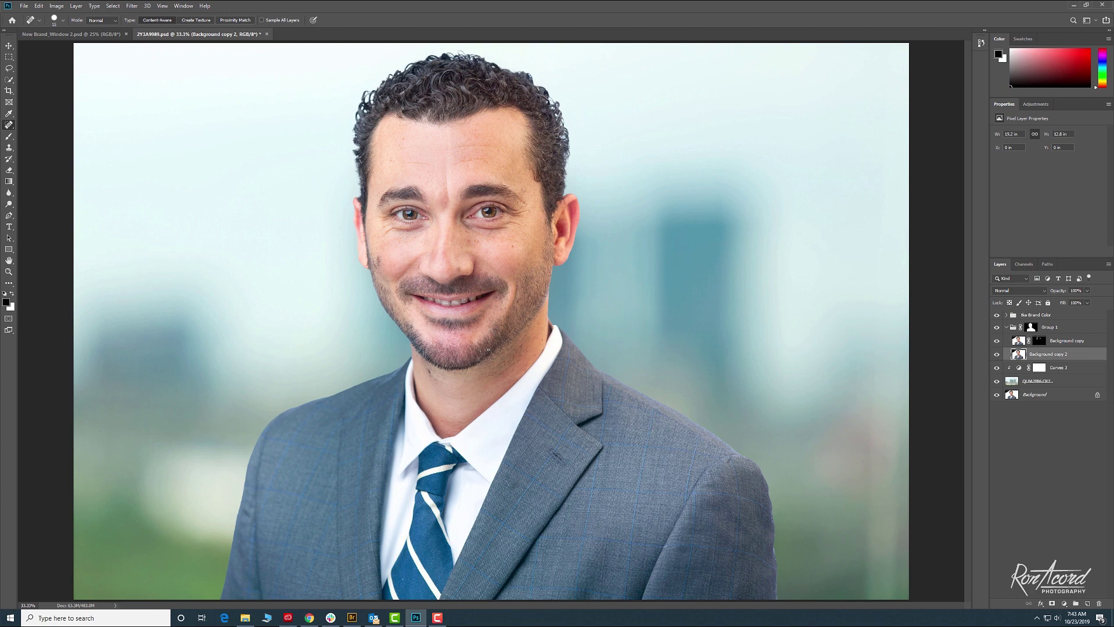
{"action": "key", "text": "ctrl+plus"}
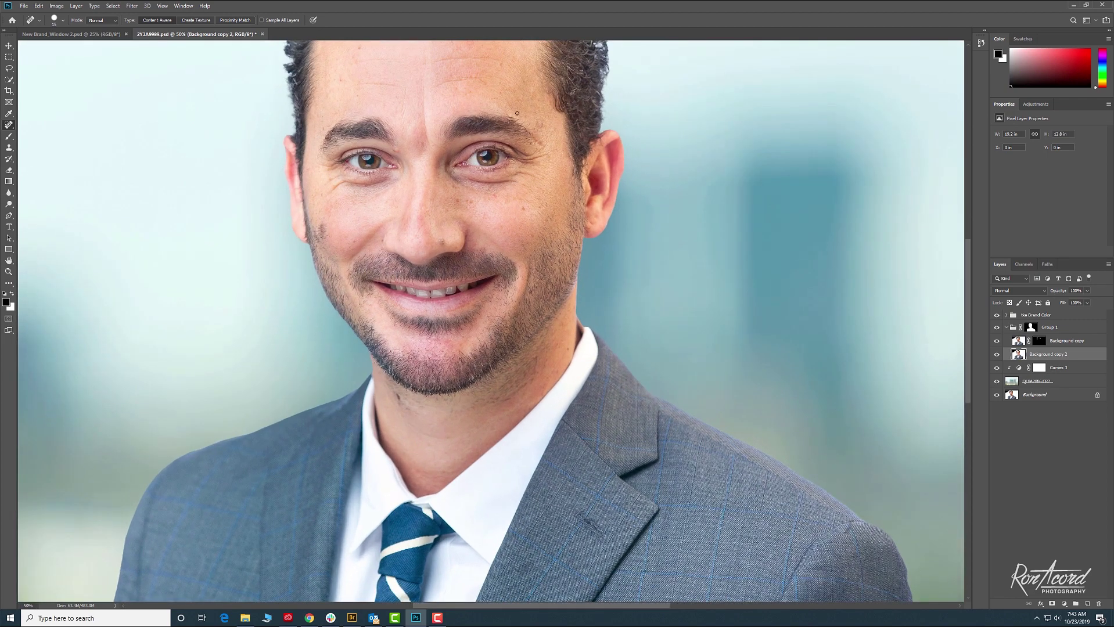
{"action": "left_click_drag", "start_coordinate": [509, 225], "coordinate": [608, 346]}
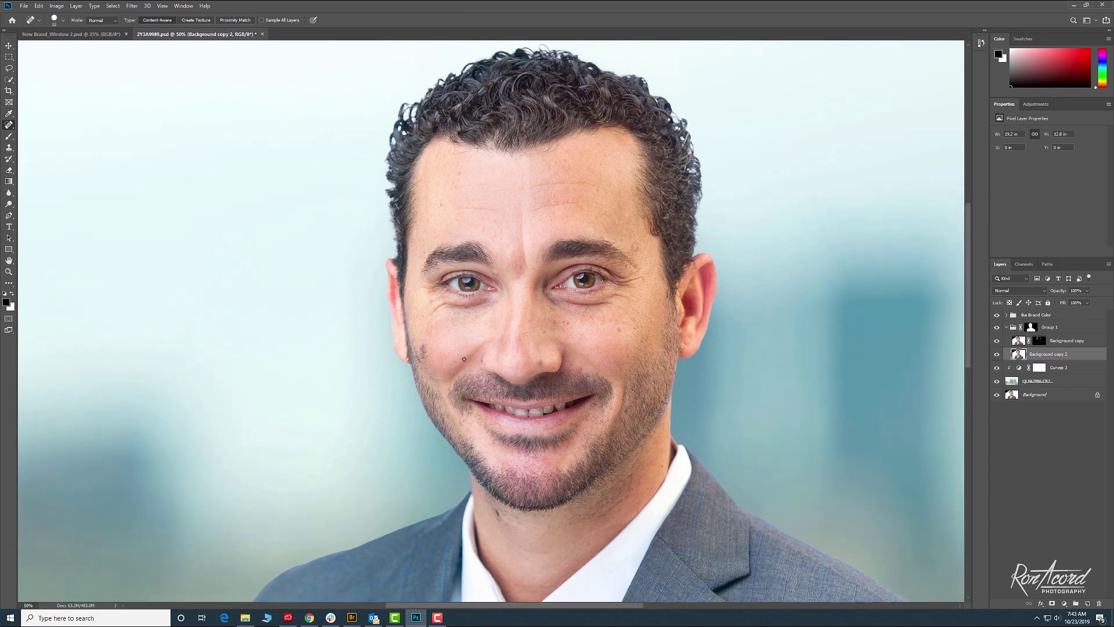
{"action": "key", "text": "ctrl+minus"}
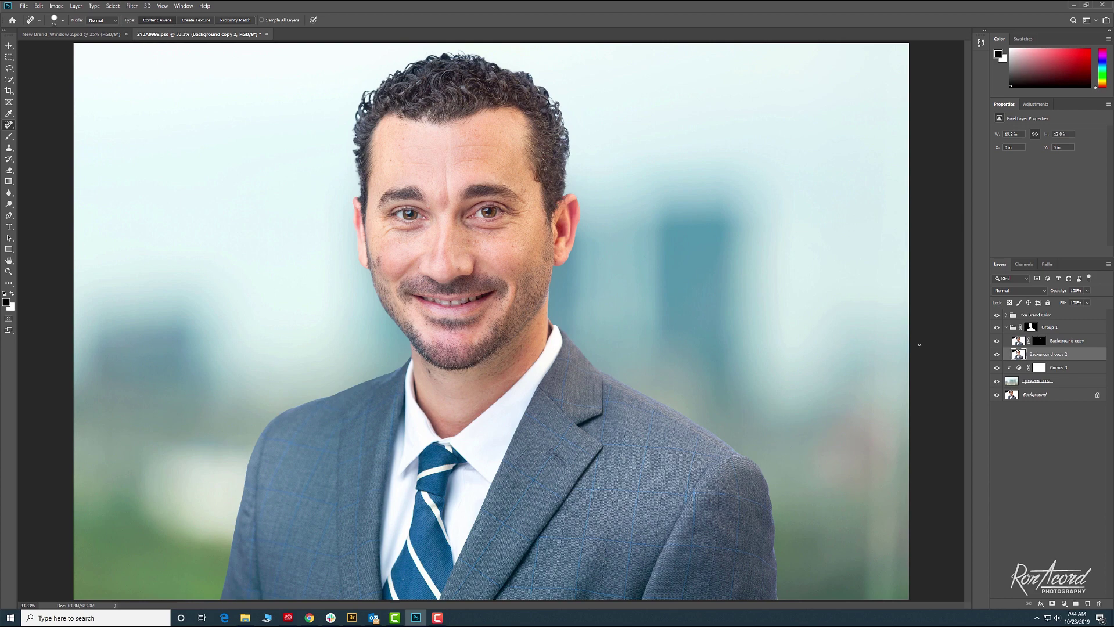
{"action": "key", "text": "ctrl+plus"}
{"action": "left_click_drag", "start_coordinate": [356, 223], "coordinate": [455, 314]}
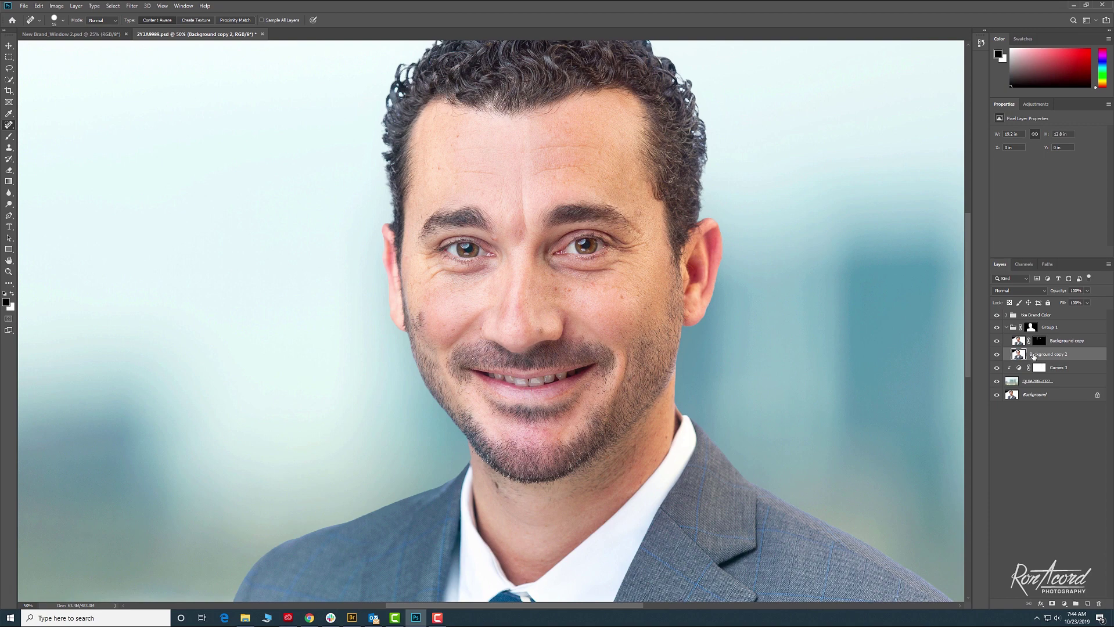
{"action": "key", "text": "ctrl+plus"}
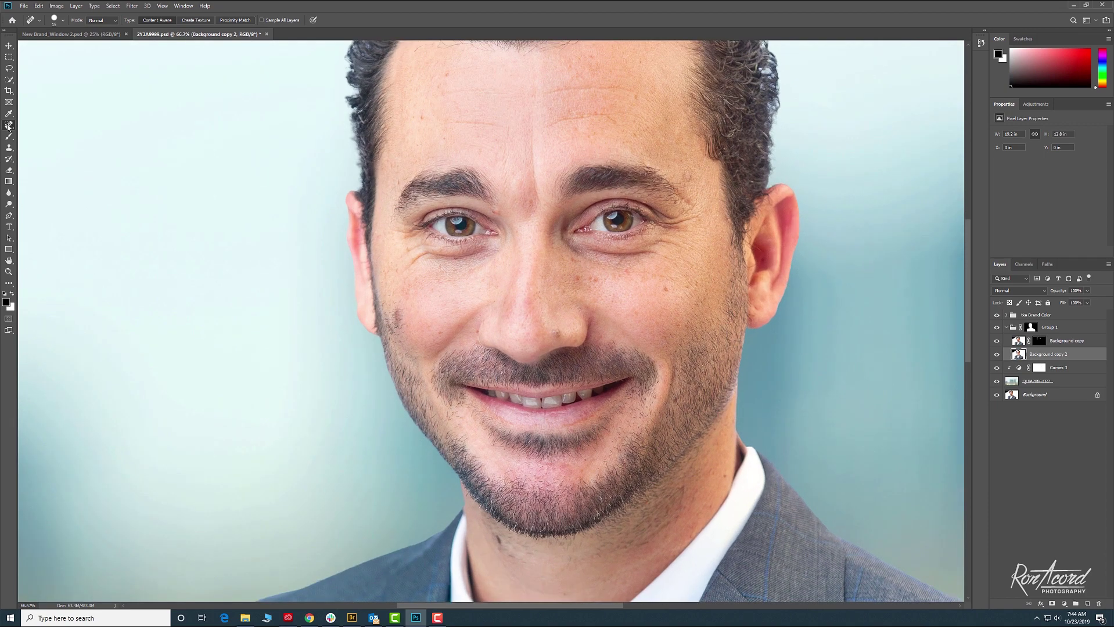
Step: Retouch fine lines and spots around both eyes on Background copy 2 with a slightly larger Spot Healing Brush
{"action": "key", "text": "bracketright"}
{"action": "left_click", "coordinate": [412, 263]}
{"action": "left_click_drag", "start_coordinate": [687, 249], "coordinate": [659, 241]}
{"action": "left_click", "coordinate": [654, 245]}
{"action": "left_click", "coordinate": [683, 177]}
Step: Add a Curves adjustment layer directly above the Background copy layer inside Group 1
{"action": "left_click", "coordinate": [1062, 340]}
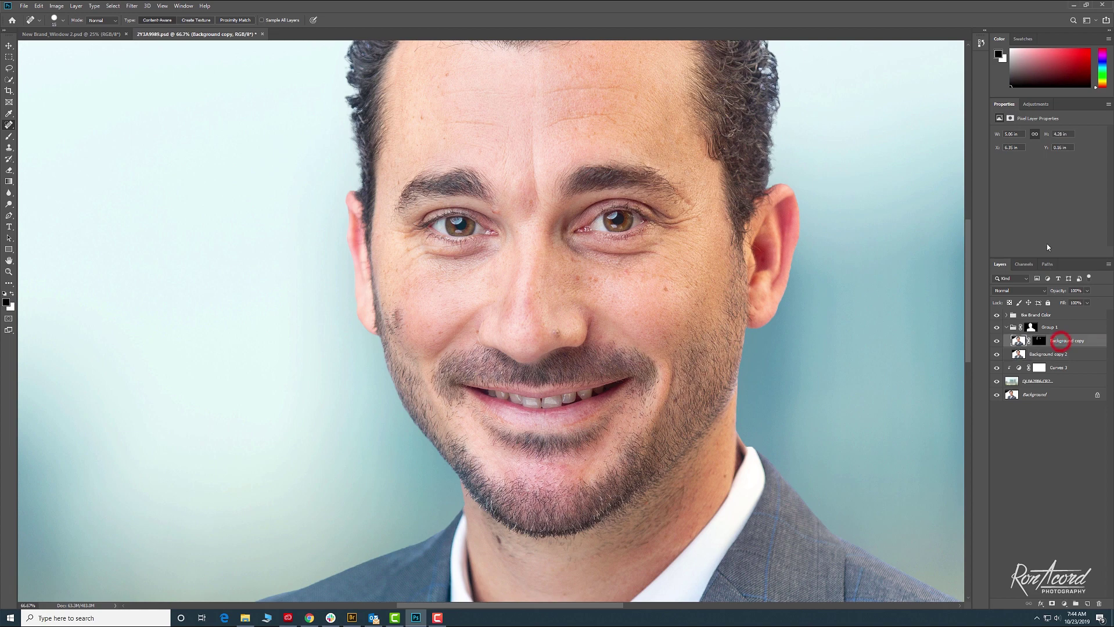
{"action": "left_click", "coordinate": [1039, 105]}
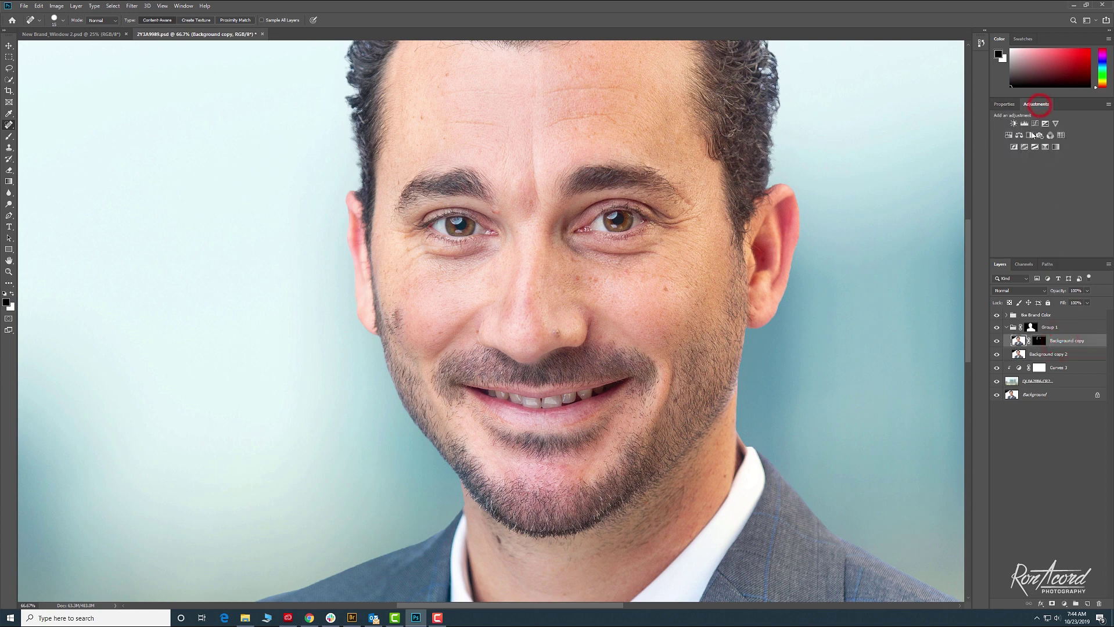
{"action": "left_click", "coordinate": [1035, 125]}
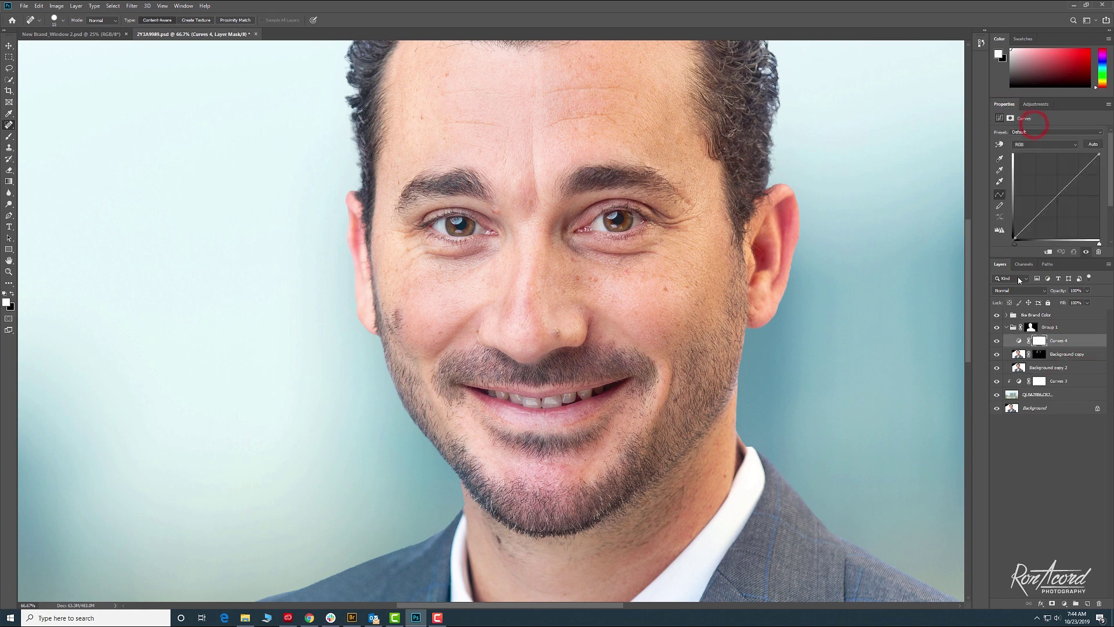
{"action": "left_click", "coordinate": [1019, 341]}
{"action": "double_click", "coordinate": [999, 158]}
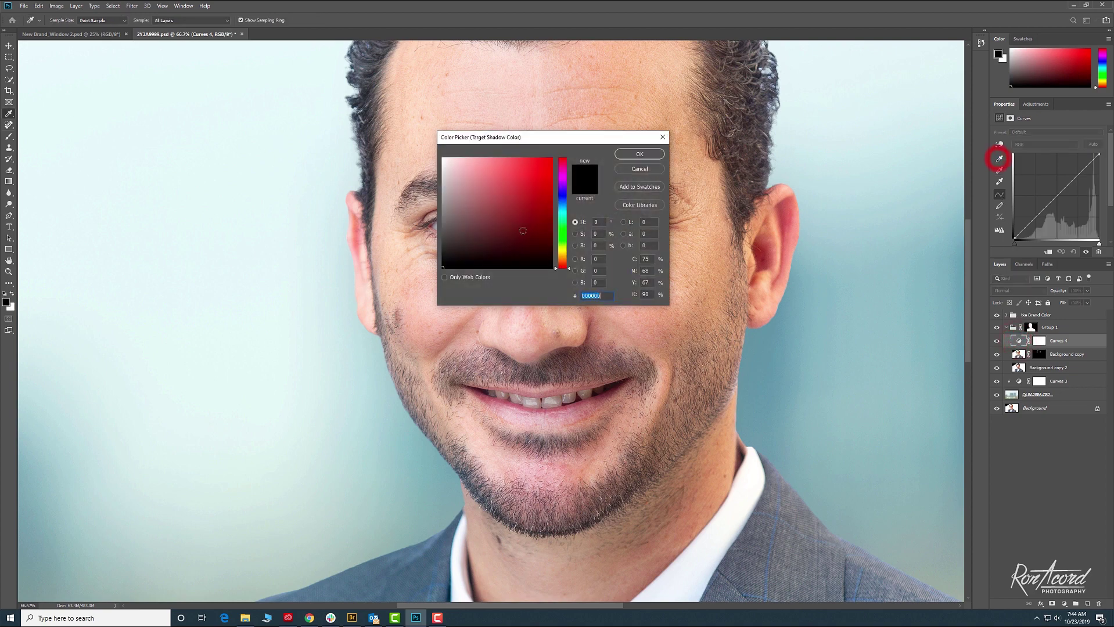
{"action": "left_click_drag", "start_coordinate": [543, 145], "coordinate": [438, 223]}
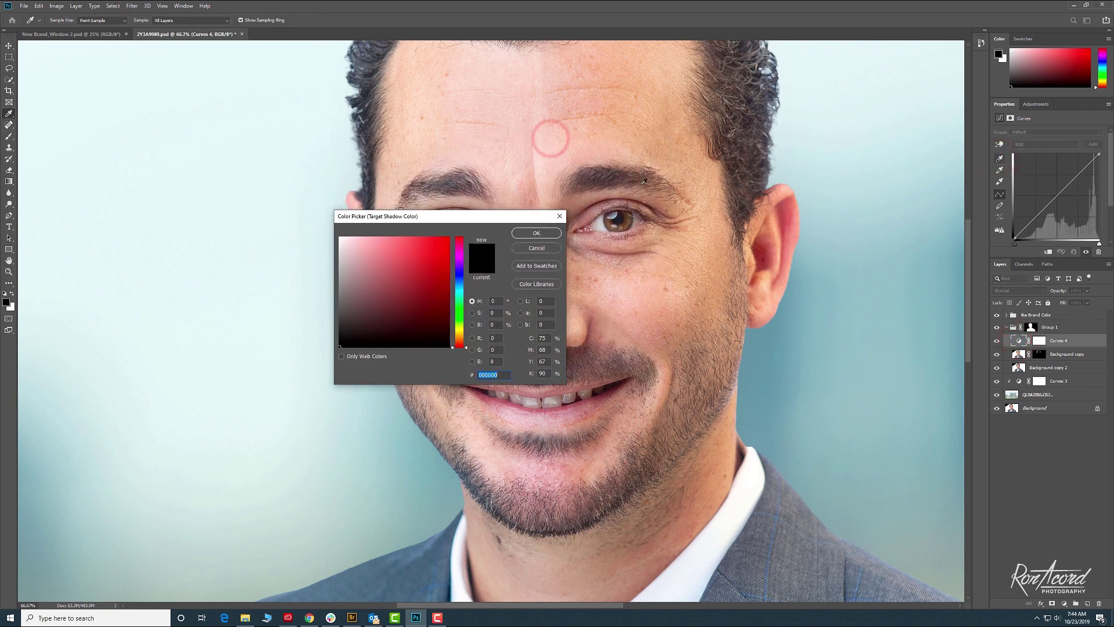
{"action": "left_click", "coordinate": [561, 217]}
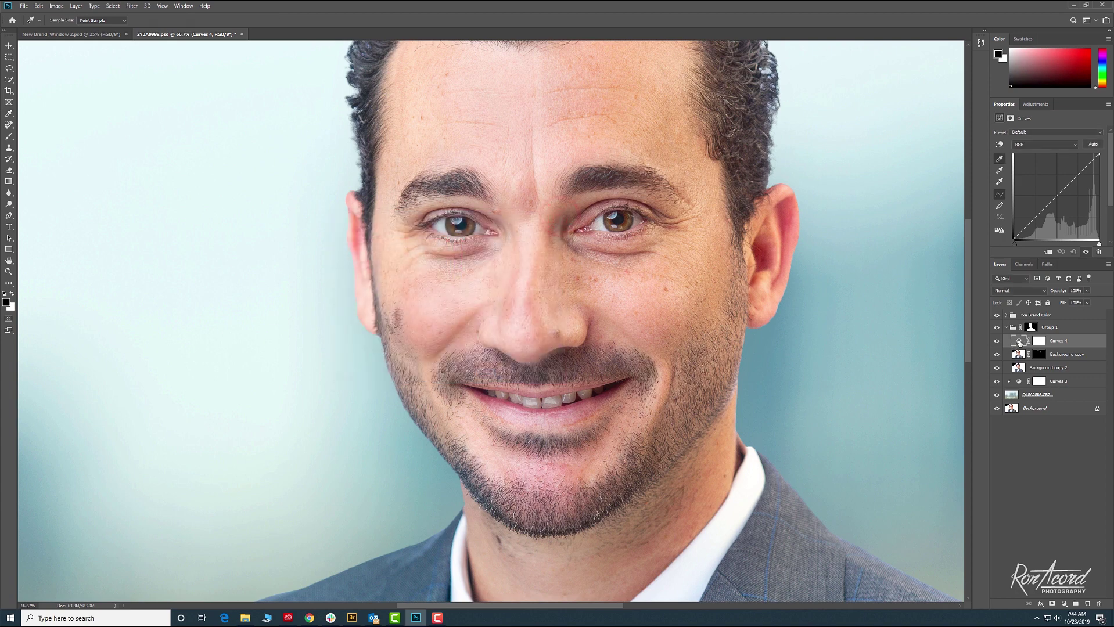
{"action": "left_click", "coordinate": [1019, 343]}
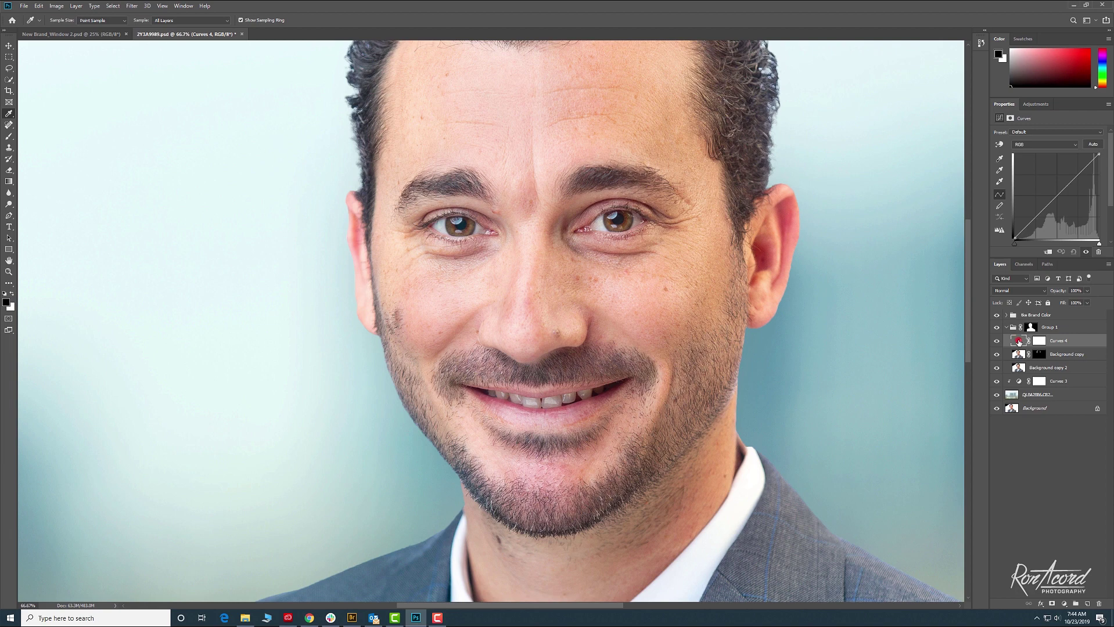
{"action": "left_click", "coordinate": [1018, 342]}
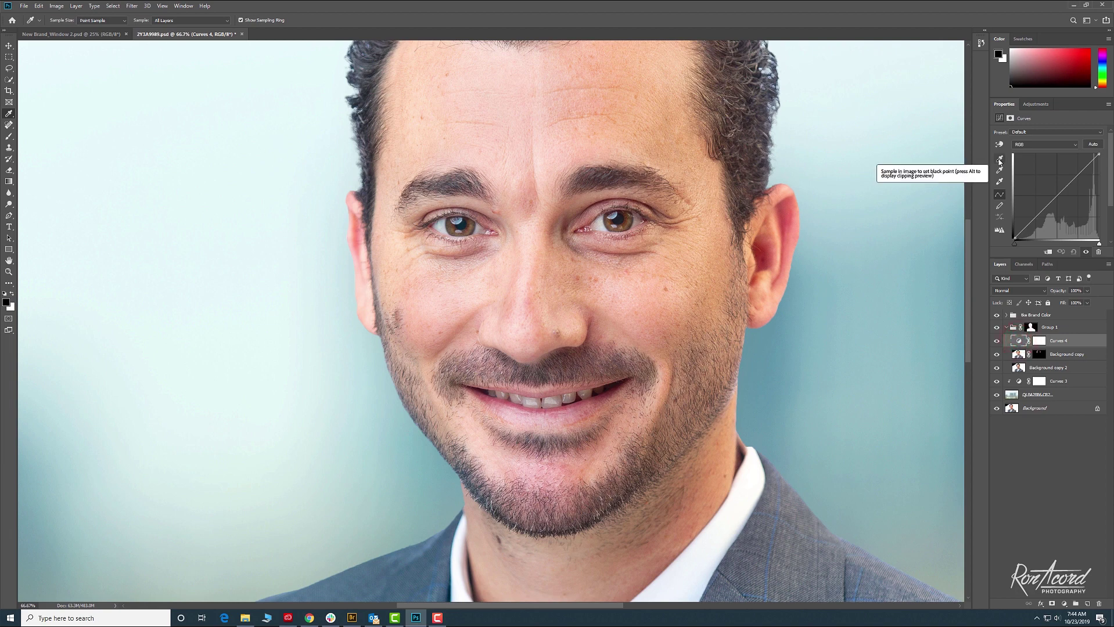
Step: Set the Curves 4 target shadow color to a skin tone sampled below the man's left eye, RGB 225, 186, 154, without saving it as default
{"action": "double_click", "coordinate": [999, 159]}
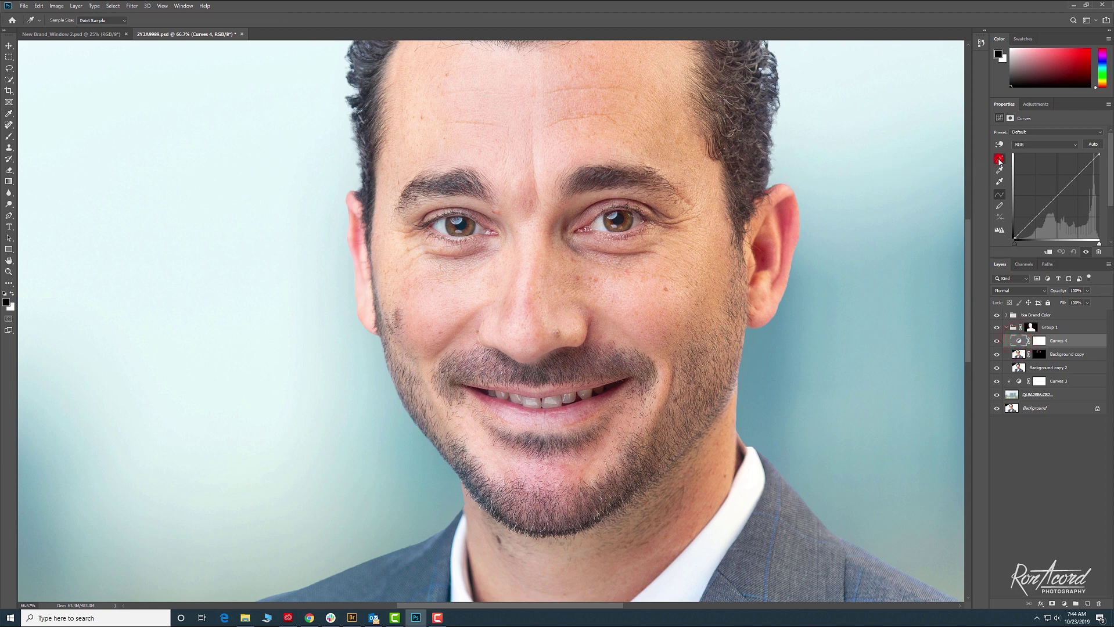
{"action": "left_click", "coordinate": [665, 250]}
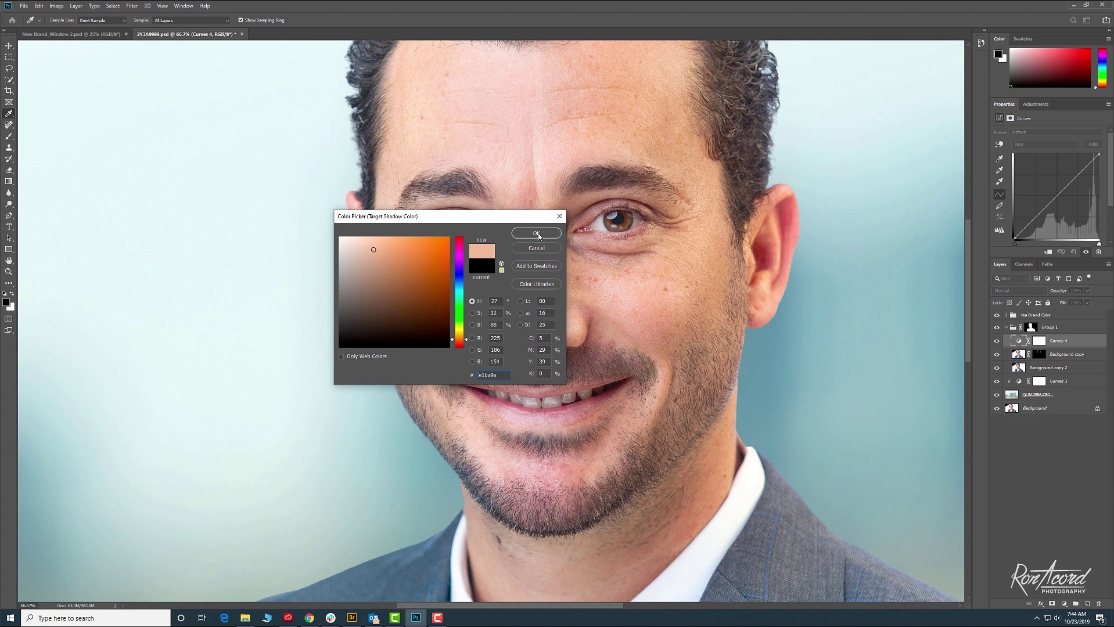
{"action": "left_click", "coordinate": [537, 233]}
{"action": "left_click", "coordinate": [559, 222]}
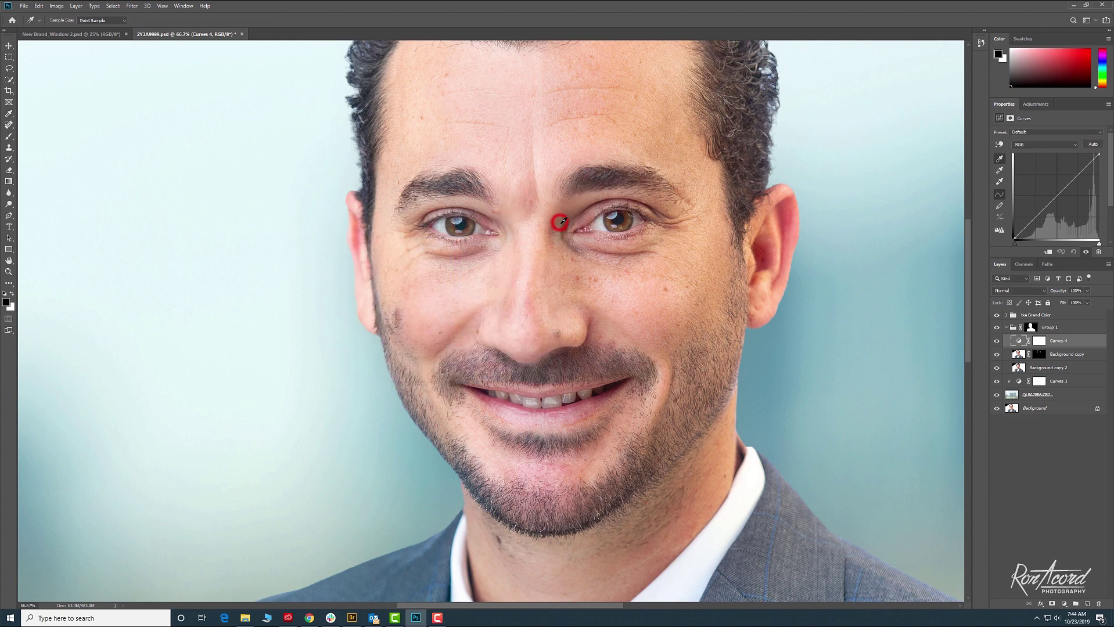
Step: Sample the black point from the shadow under the man's left eye, then invert the Curves 4 mask to black for brushing
{"action": "left_click", "coordinate": [636, 250]}
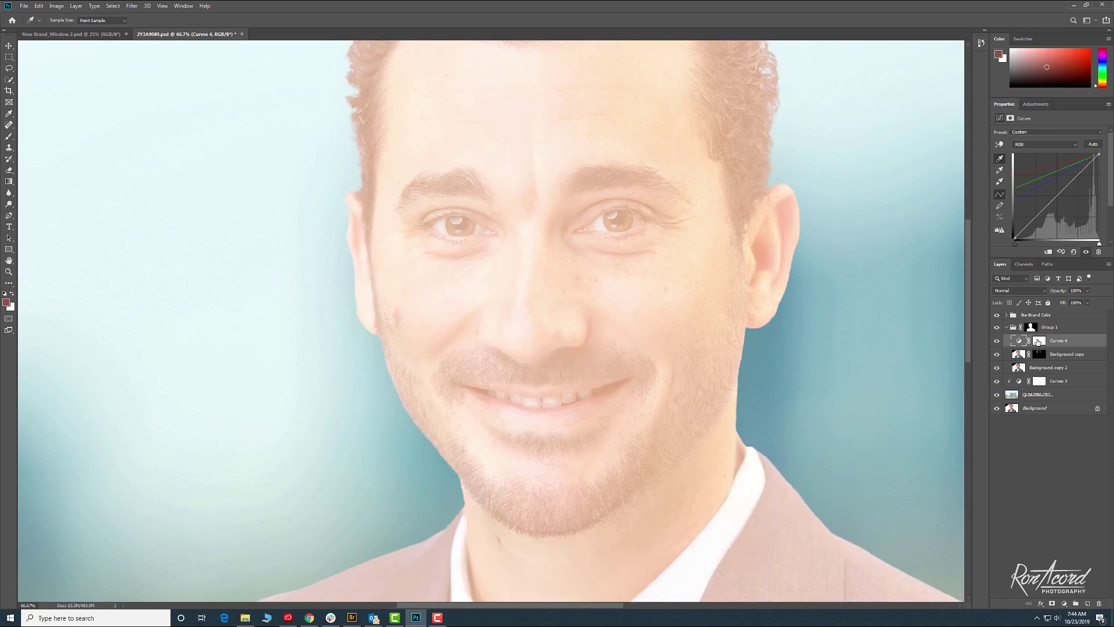
{"action": "left_click", "coordinate": [1037, 342]}
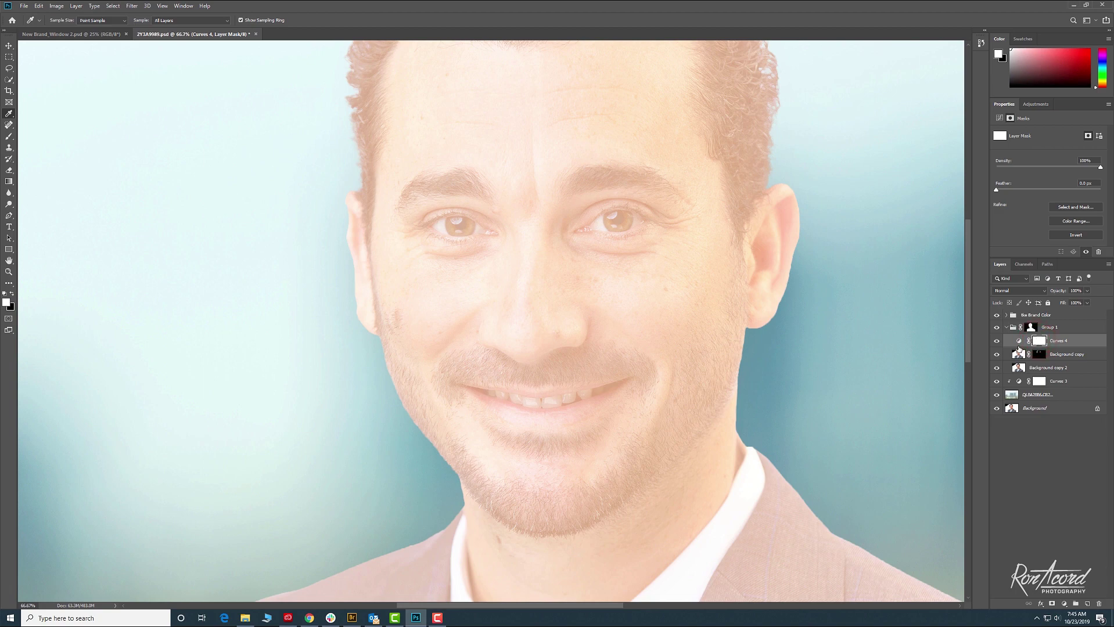
{"action": "key", "text": "ctrl+i"}
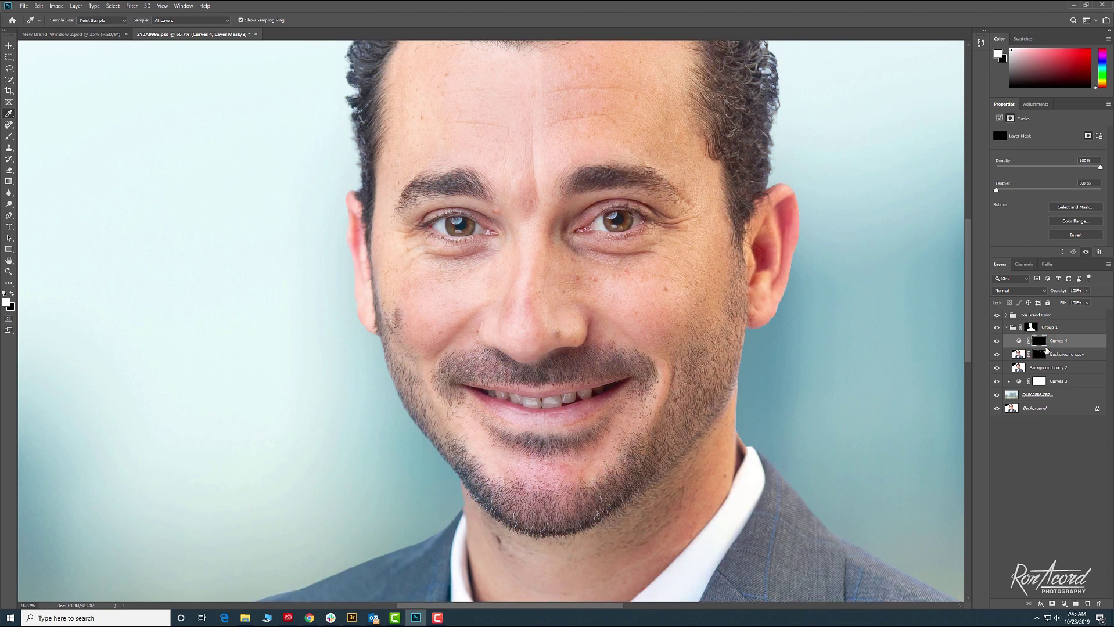
{"action": "key", "text": "b"}
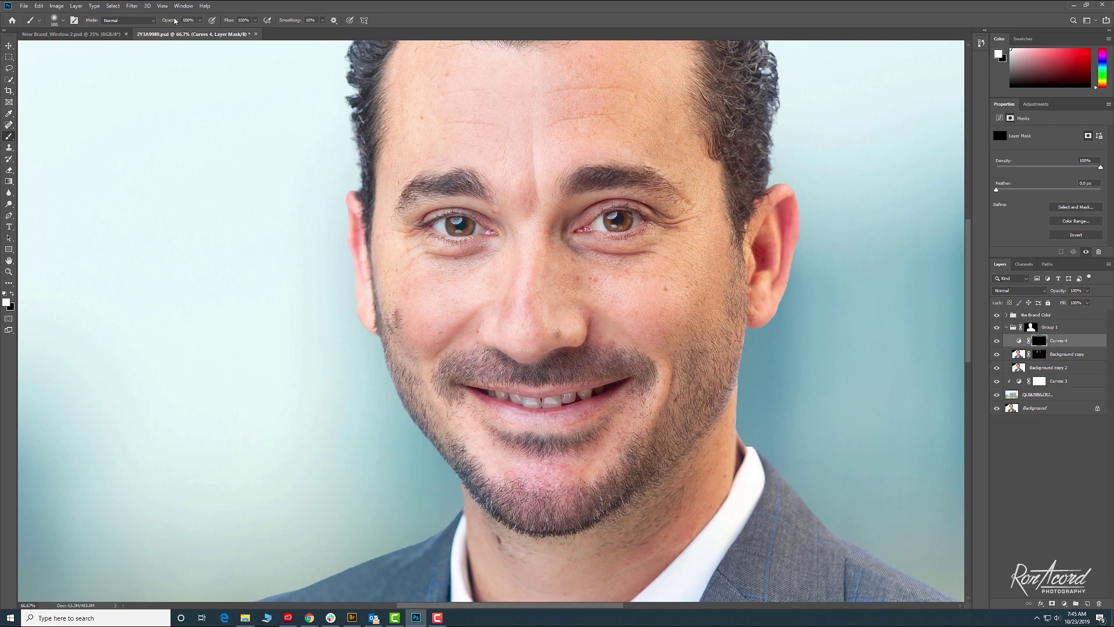
Step: Lighten the shadow beneath the man's left eye by painting white on the Curves 4 mask with a small, very low-opacity brush
{"action": "left_click_drag", "start_coordinate": [175, 21], "coordinate": [157, 22]}
{"action": "key", "text": "bracketleft"}
{"action": "key", "text": "bracketleft"}
{"action": "key", "text": "bracketleft"}
{"action": "key", "text": "bracketleft"}
{"action": "key", "text": "bracketleft"}
{"action": "key", "text": "bracketleft"}
{"action": "key", "text": "bracketleft"}
{"action": "key", "text": "bracketleft"}
{"action": "key", "text": "bracketleft"}
{"action": "key", "text": "bracketleft"}
{"action": "key", "text": "bracketleft"}
{"action": "key", "text": "bracketleft"}
{"action": "key", "text": "bracketleft"}
{"action": "key", "text": "bracketleft"}
{"action": "mouse_move", "coordinate": [649, 252]}
{"action": "left_mouse_down"}
{"action": "mouse_move", "coordinate": [619, 255]}
{"action": "mouse_move", "coordinate": [653, 250]}
{"action": "mouse_move", "coordinate": [598, 251]}
{"action": "left_mouse_up"}
{"action": "left_click", "coordinate": [583, 253]}
{"action": "left_click", "coordinate": [572, 243]}
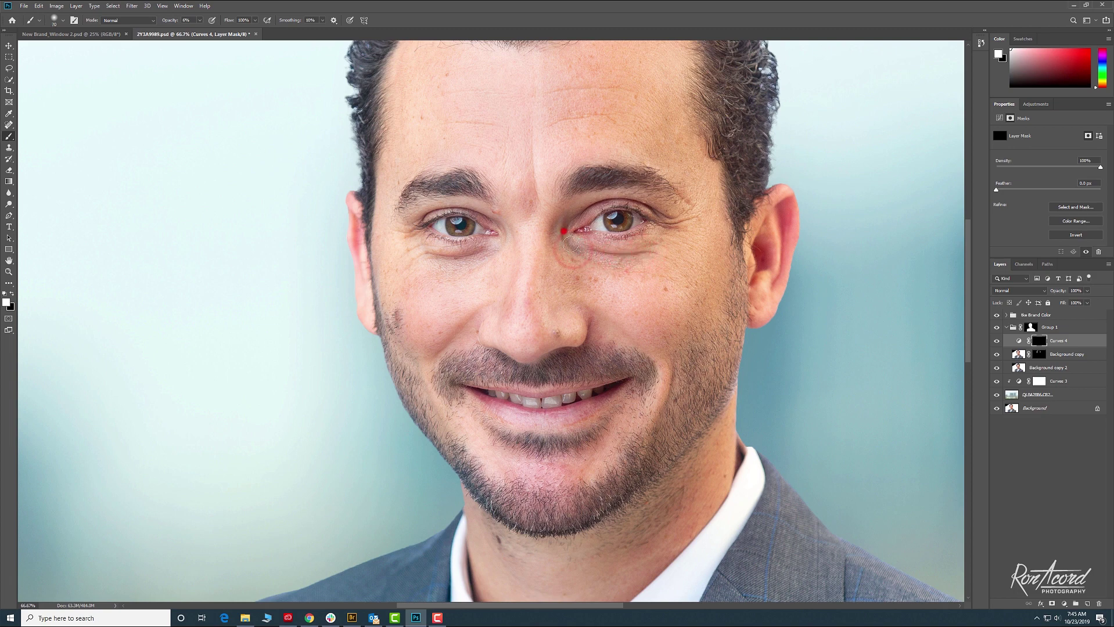
{"action": "left_click", "coordinate": [564, 231]}
{"action": "left_click", "coordinate": [620, 259]}
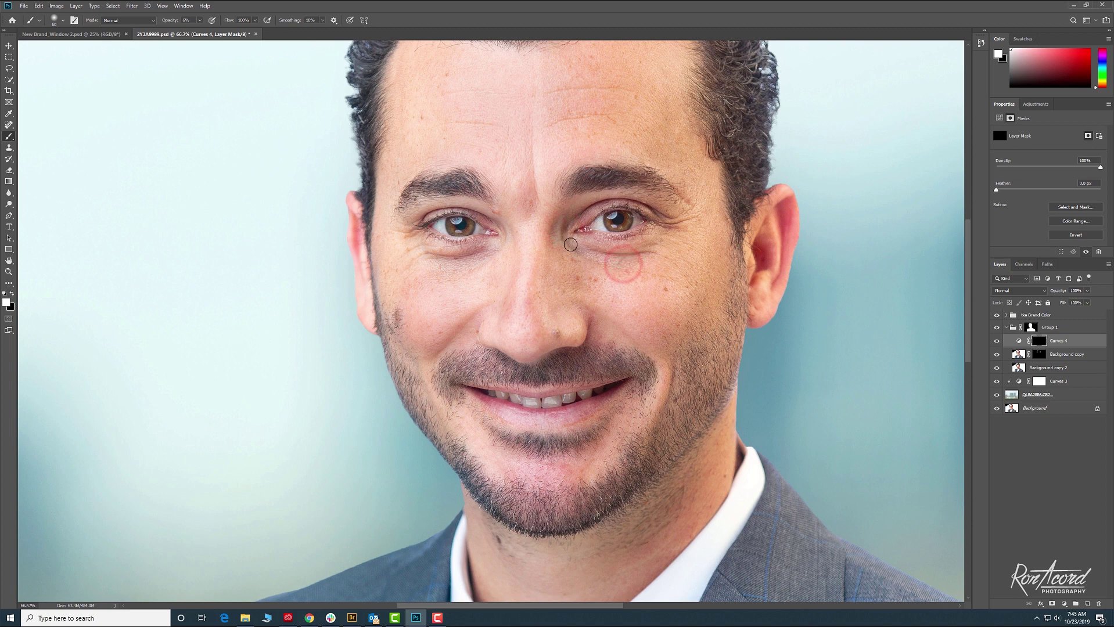
{"action": "key", "text": "bracketleft"}
{"action": "key", "text": "bracketleft"}
{"action": "mouse_move", "coordinate": [649, 253]}
{"action": "left_mouse_down"}
{"action": "mouse_move", "coordinate": [580, 252]}
{"action": "mouse_move", "coordinate": [585, 263]}
{"action": "mouse_move", "coordinate": [565, 229]}
{"action": "left_mouse_up"}
Step: Soften the shadows around the outer corner and lower lid of the man's left eye on the Curves 4 mask with a larger brush
{"action": "key", "text": "bracketright"}
{"action": "key", "text": "bracketright"}
{"action": "key", "text": "bracketright"}
{"action": "left_click_drag", "start_coordinate": [657, 225], "coordinate": [664, 226]}
{"action": "key", "text": "bracketright"}
{"action": "mouse_move", "coordinate": [665, 227]}
{"action": "left_mouse_down"}
{"action": "mouse_move", "coordinate": [691, 225]}
{"action": "mouse_move", "coordinate": [663, 229]}
{"action": "left_mouse_up"}
{"action": "left_click", "coordinate": [648, 208]}
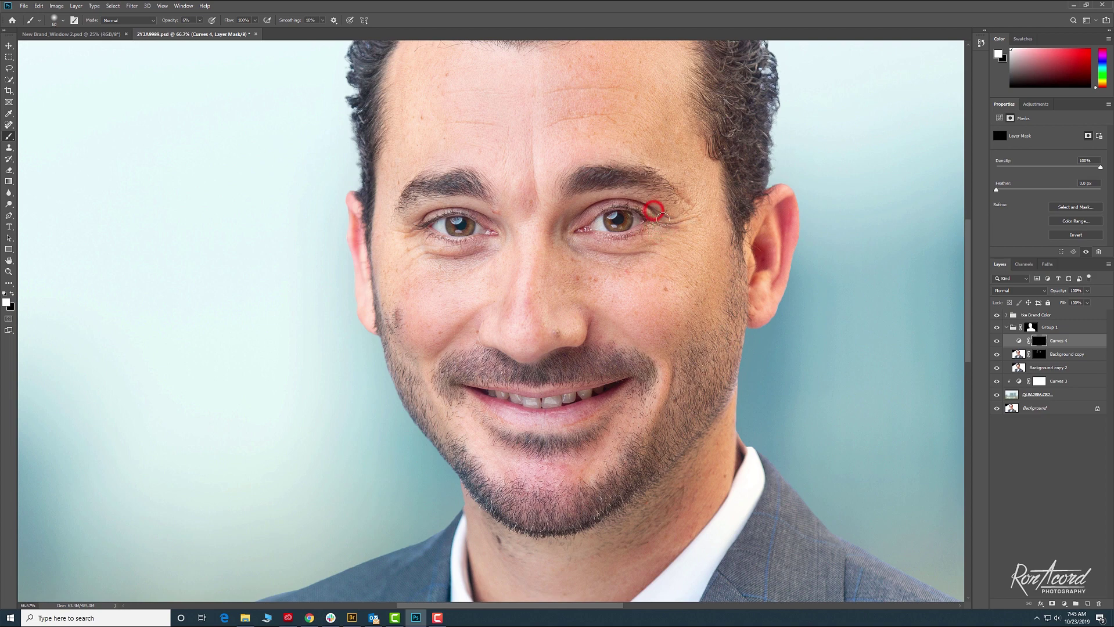
{"action": "left_click_drag", "start_coordinate": [669, 228], "coordinate": [655, 244]}
{"action": "left_click", "coordinate": [654, 242]}
{"action": "left_click", "coordinate": [636, 252]}
{"action": "left_click", "coordinate": [575, 244]}
Step: Paint white on the Curves 4 mask under the inner corner of the man's right eye and around his mouth
{"action": "left_click", "coordinate": [487, 252]}
{"action": "left_click", "coordinate": [490, 246]}
{"action": "left_click", "coordinate": [492, 251]}
{"action": "left_click", "coordinate": [555, 369]}
{"action": "key", "text": "ctrl+minus"}
{"action": "key", "text": "ctrl+minus"}
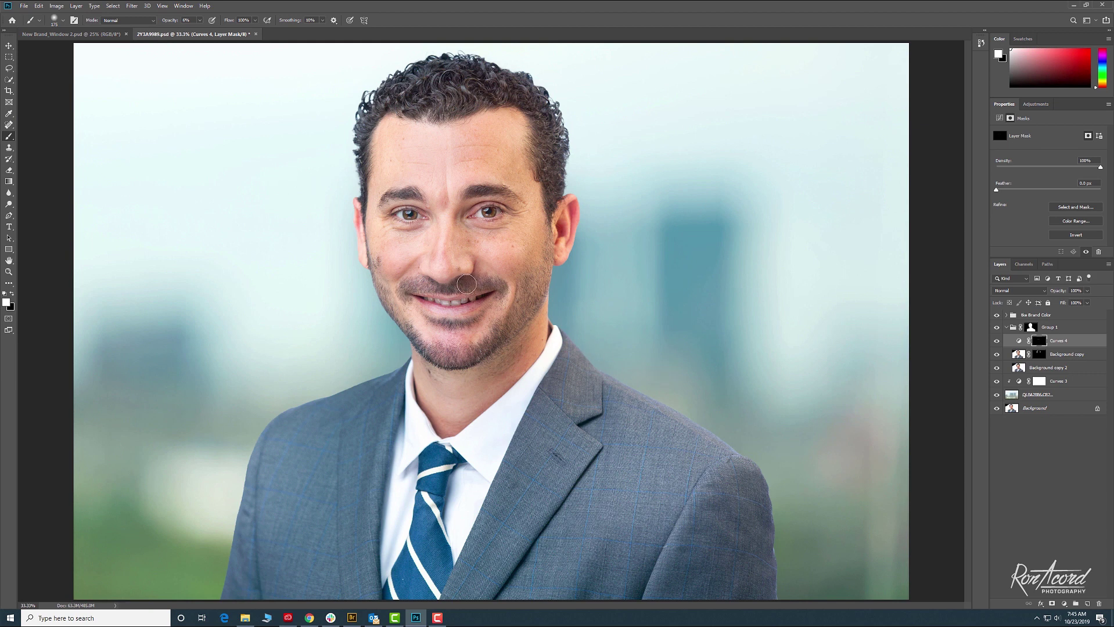
{"action": "left_click", "coordinate": [488, 284]}
Step: Compare the face with and without Curves 4 at full-portrait and close-up magnification
{"action": "left_click", "coordinate": [996, 342]}
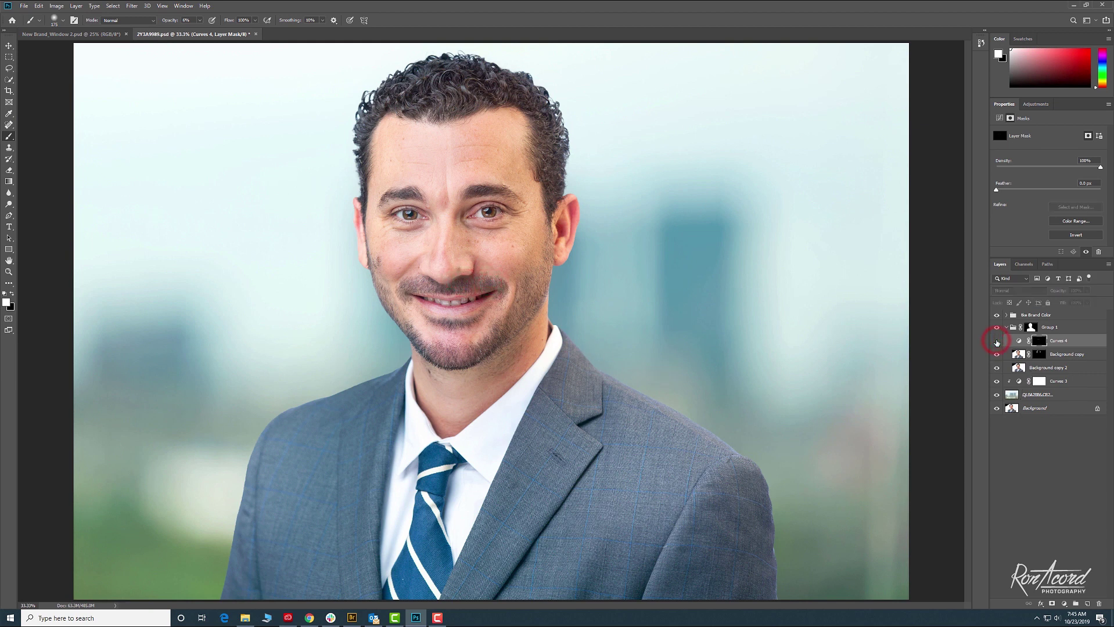
{"action": "left_click", "coordinate": [997, 342]}
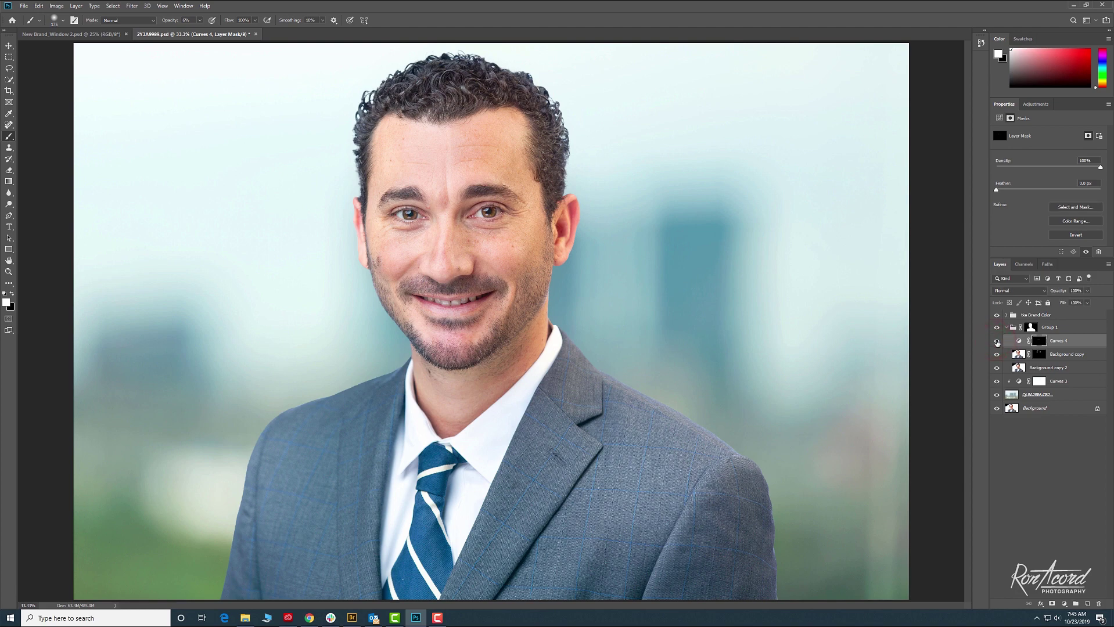
{"action": "key", "text": "ctrl+plus"}
{"action": "key", "text": "ctrl+plus"}
{"action": "left_click_drag", "start_coordinate": [594, 253], "coordinate": [643, 356]}
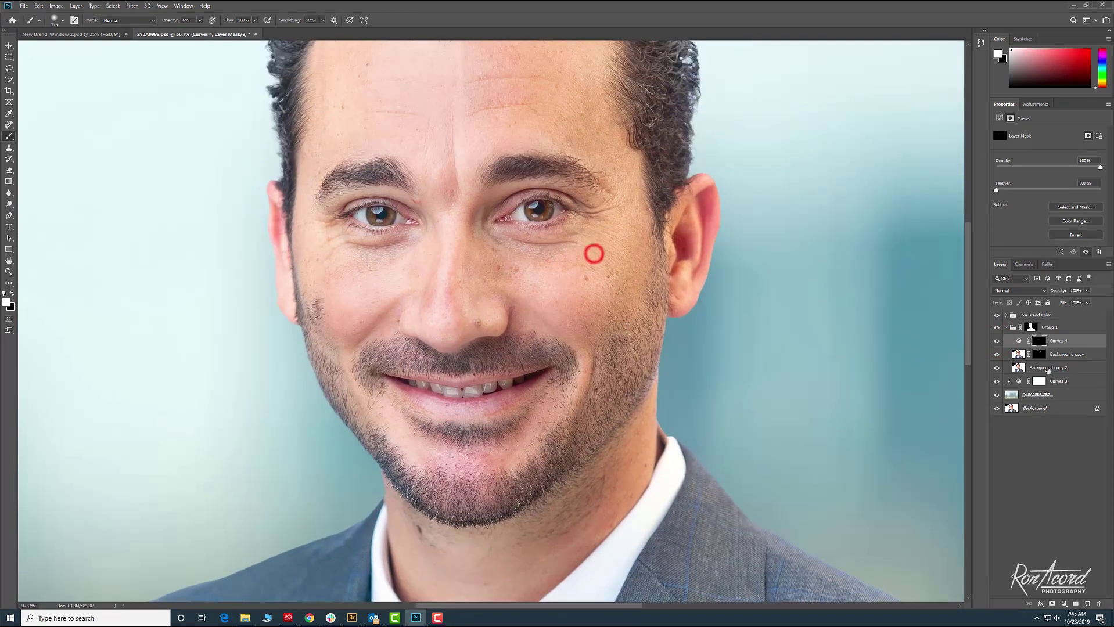
{"action": "left_click", "coordinate": [996, 342]}
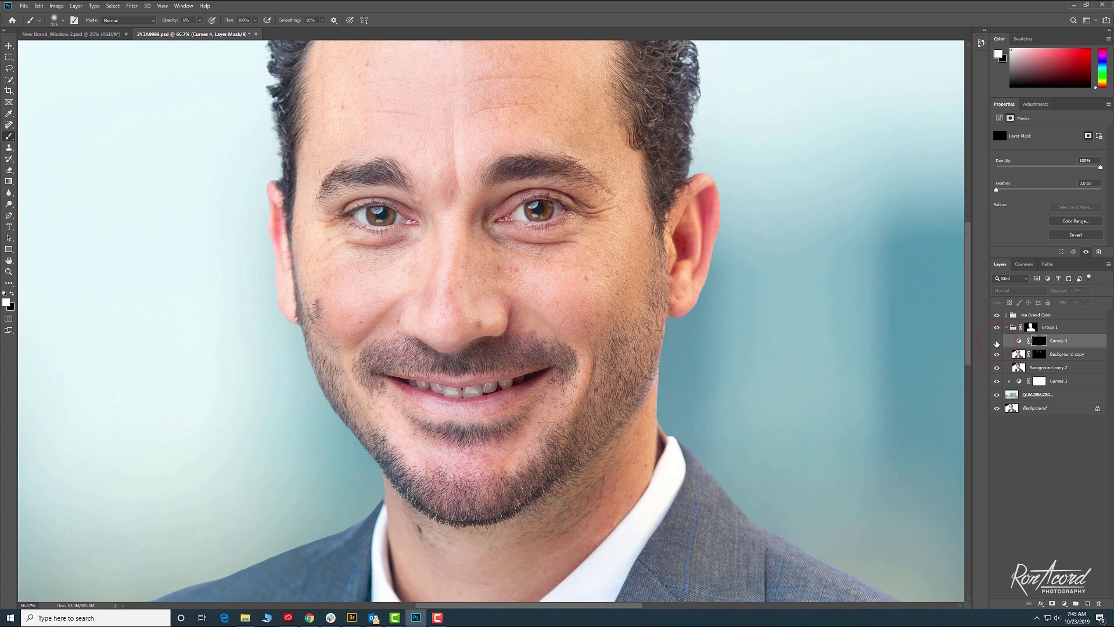
{"action": "left_click", "coordinate": [996, 342]}
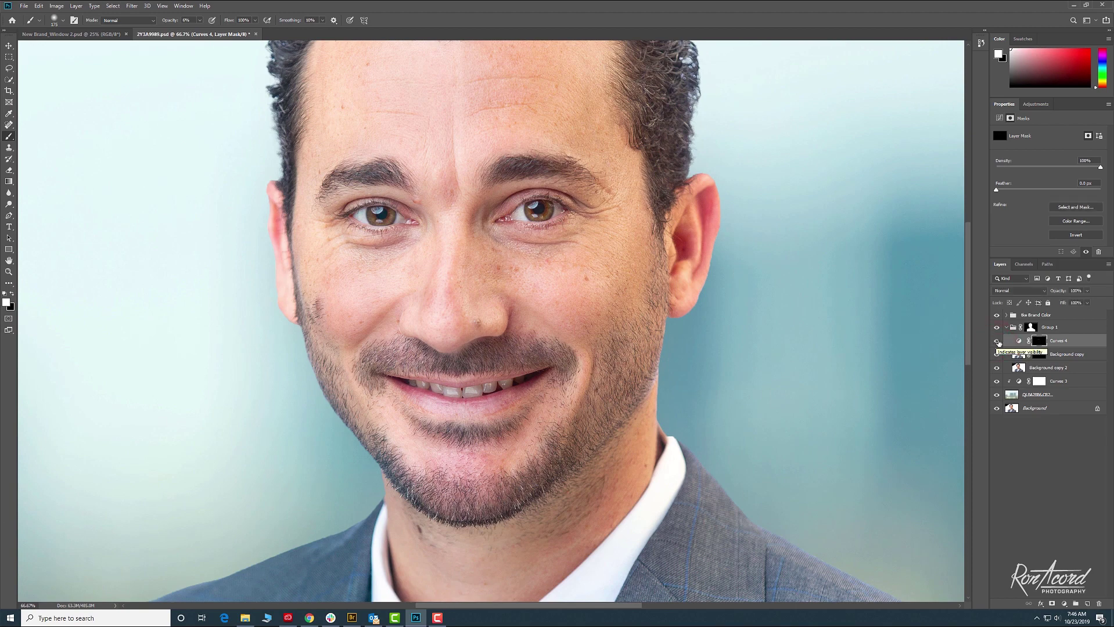
{"action": "key", "text": "ctrl+minus"}
{"action": "key", "text": "ctrl+plus"}
Step: Add another Curves layer with target shadow color RGB 127, 105, 80 sampled from the man's left iris, without saving it as default
{"action": "left_click", "coordinate": [1035, 121]}
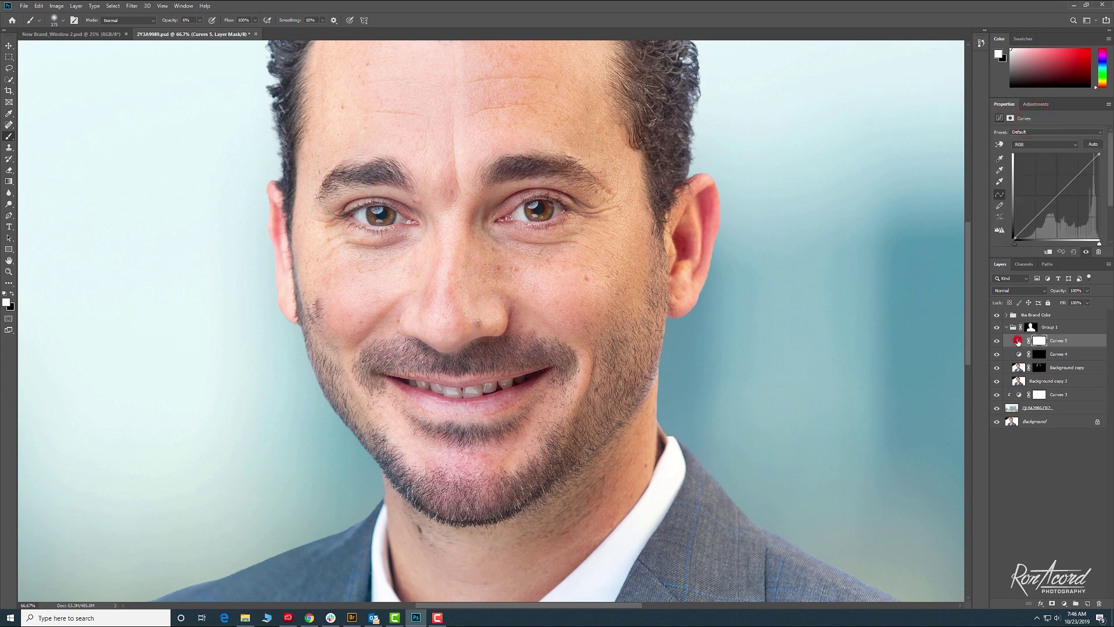
{"action": "double_click", "coordinate": [999, 158]}
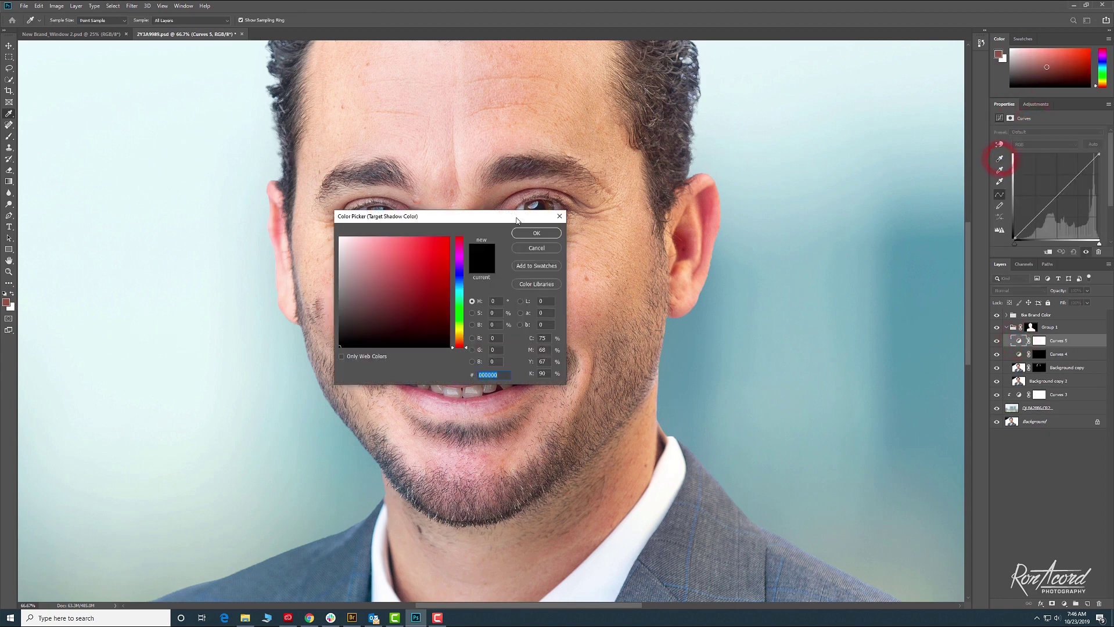
{"action": "left_click_drag", "start_coordinate": [517, 219], "coordinate": [697, 315]}
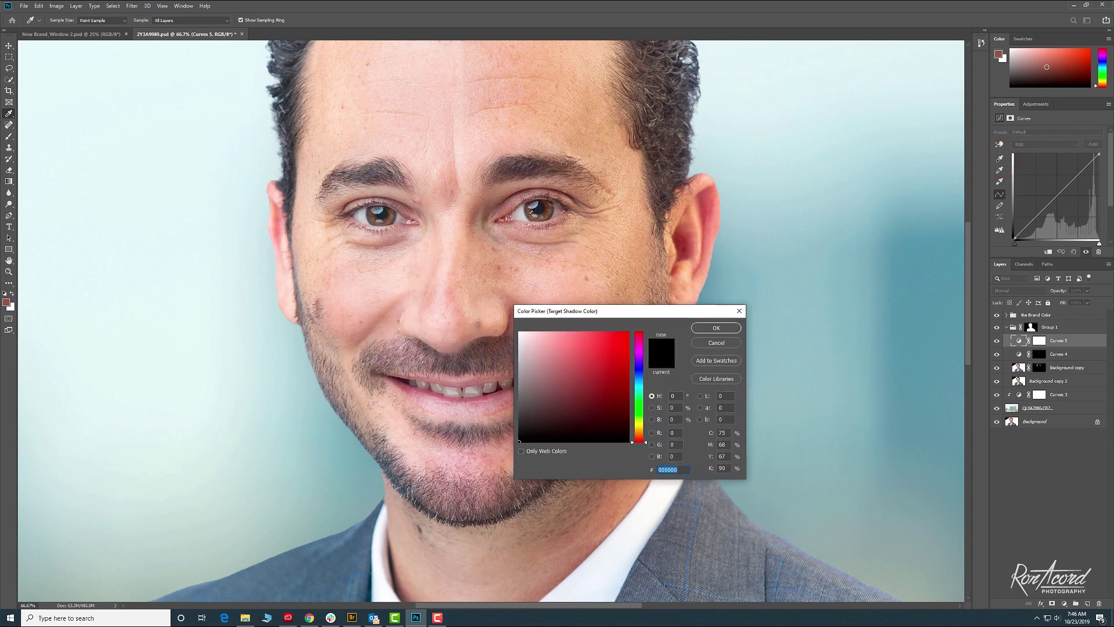
{"action": "left_click", "coordinate": [529, 213]}
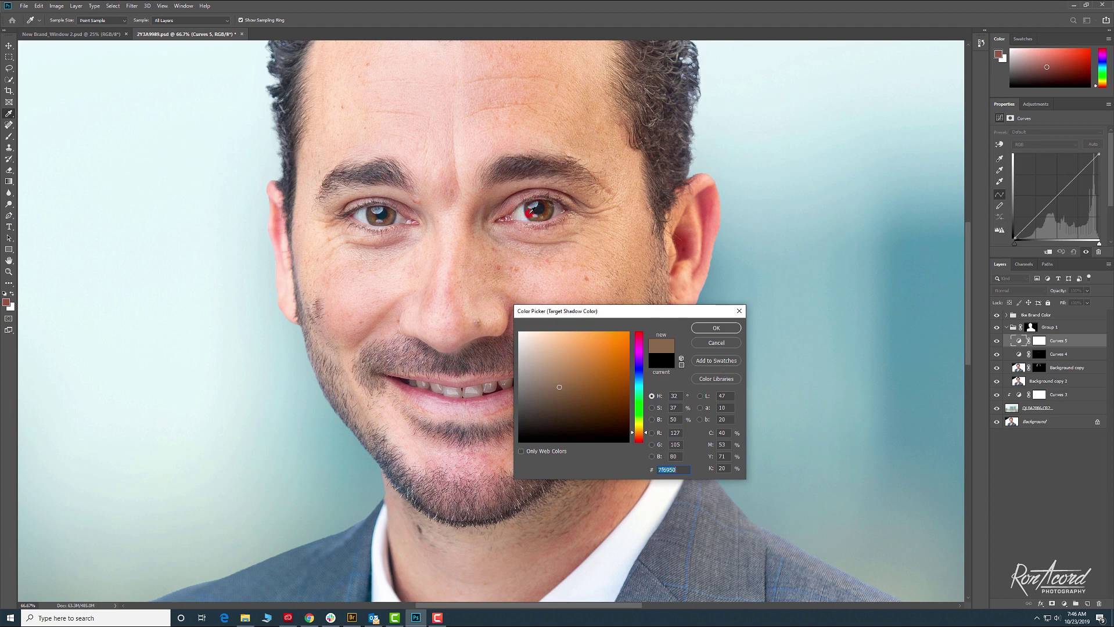
{"action": "left_click", "coordinate": [720, 329]}
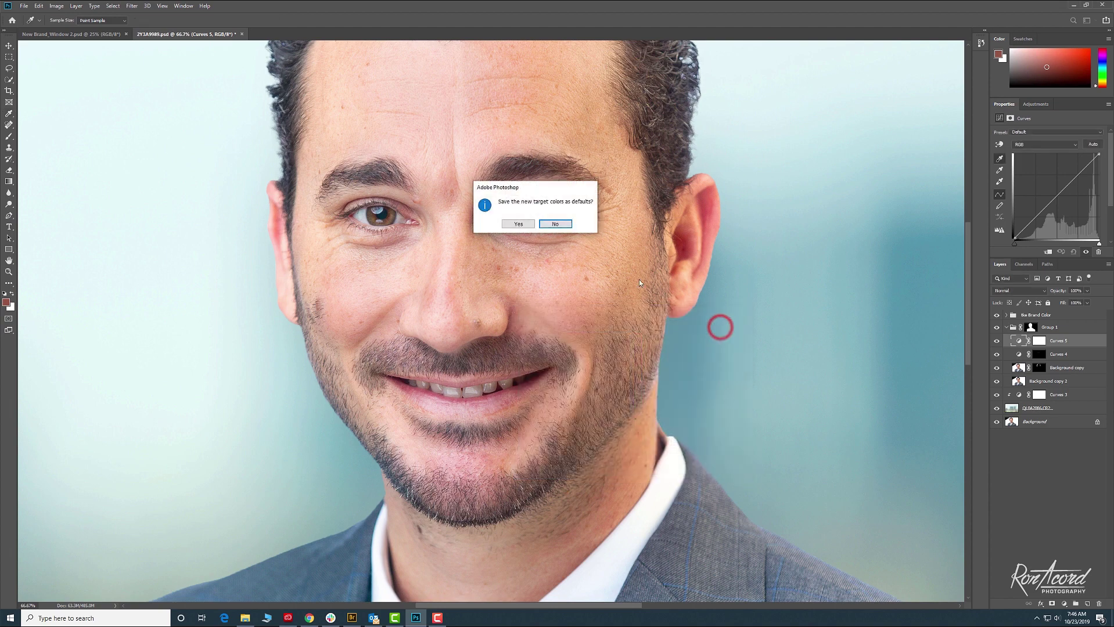
{"action": "left_click", "coordinate": [551, 222]}
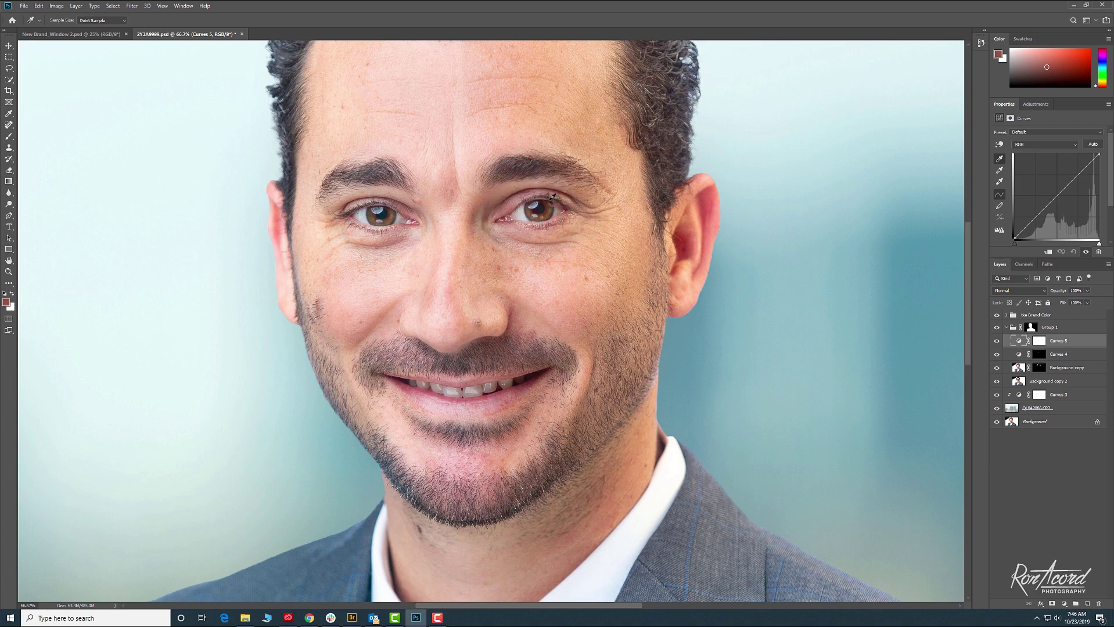
Step: Sample the black point at the man's left upper eyelid, then invert the Curves 5 mask to black for brushing
{"action": "left_click", "coordinate": [553, 199]}
{"action": "left_click", "coordinate": [1040, 344]}
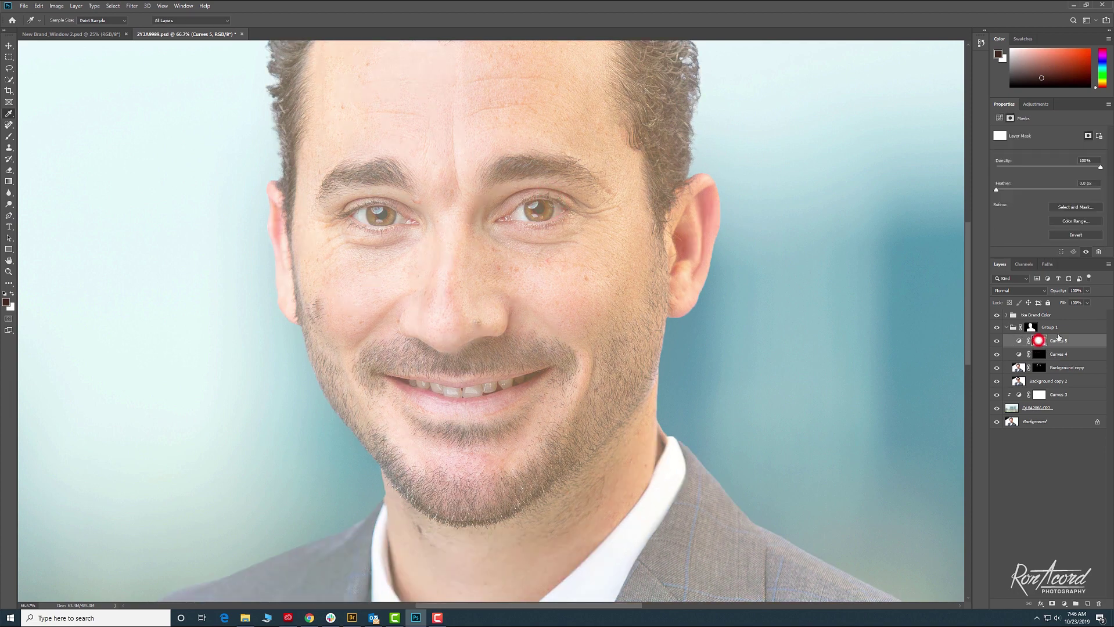
{"action": "key", "text": "ctrl+i"}
{"action": "key", "text": "b"}
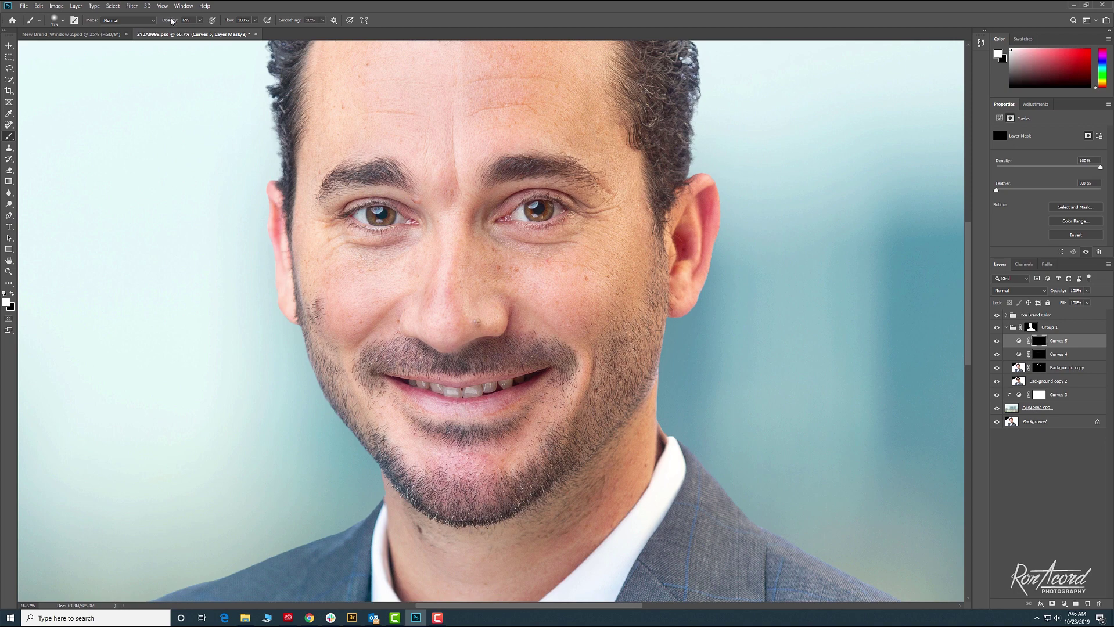
Step: Lighten both irises by painting white on the Curves 5 mask with a small, low-opacity brush
{"action": "left_click_drag", "start_coordinate": [169, 20], "coordinate": [163, 19]}
{"action": "left_click_drag", "start_coordinate": [168, 22], "coordinate": [169, 22]}
{"action": "mouse_move", "coordinate": [532, 217]}
{"action": "left_mouse_down"}
{"action": "mouse_move", "coordinate": [522, 221]}
{"action": "mouse_move", "coordinate": [549, 213]}
{"action": "left_mouse_up"}
{"action": "mouse_move", "coordinate": [375, 215]}
{"action": "left_mouse_down"}
{"action": "mouse_move", "coordinate": [393, 214]}
{"action": "mouse_move", "coordinate": [371, 214]}
{"action": "left_mouse_up"}
{"action": "key", "text": "bracketright"}
{"action": "left_click_drag", "start_coordinate": [530, 216], "coordinate": [540, 215]}
Step: Compare the eyes with Curves 5 off and on, and brush more lightening into both irises
{"action": "left_click", "coordinate": [997, 343]}
{"action": "left_click", "coordinate": [997, 343]}
{"action": "left_click", "coordinate": [997, 343]}
{"action": "left_click", "coordinate": [997, 343]}
{"action": "left_click_drag", "start_coordinate": [548, 215], "coordinate": [532, 210]}
{"action": "left_click_drag", "start_coordinate": [389, 222], "coordinate": [388, 219]}
Step: Reduce the lightening around the man's right iris by painting black on the Curves 5 mask
{"action": "left_click", "coordinate": [11, 294]}
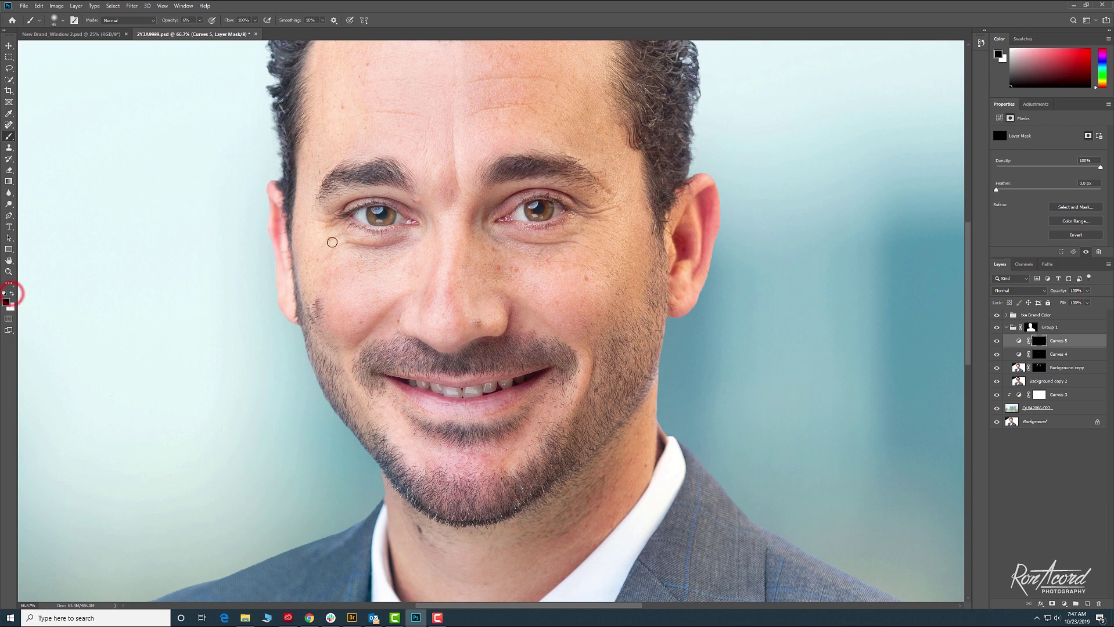
{"action": "left_click", "coordinate": [390, 216]}
{"action": "left_click_drag", "start_coordinate": [367, 223], "coordinate": [377, 218]}
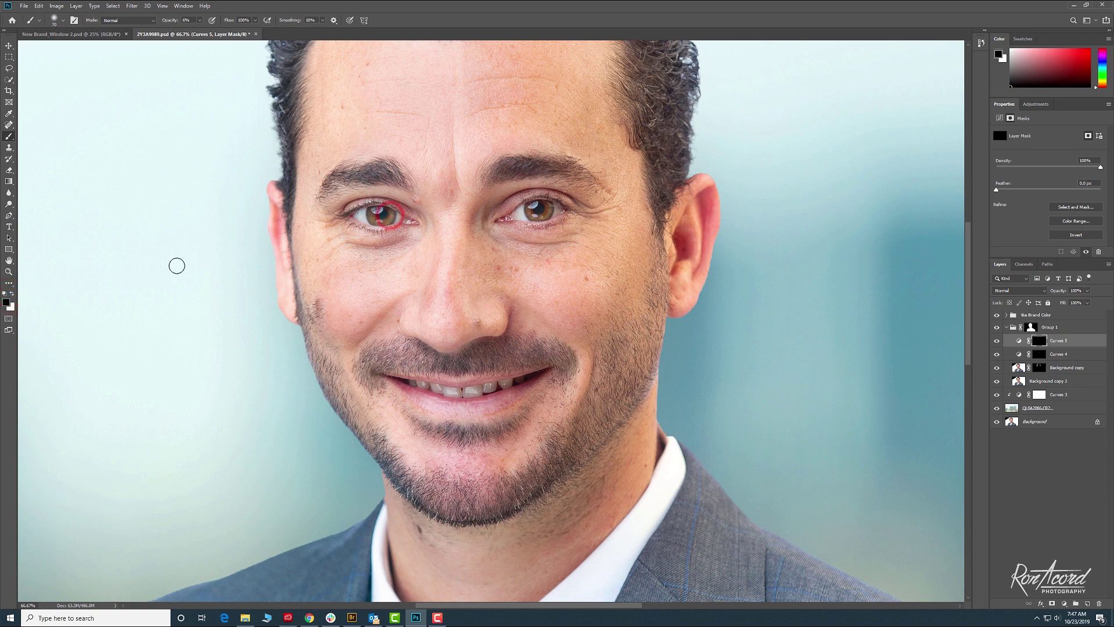
Step: Switch back to white, brighten the man's left iris on the Curves 5 mask, and fit the whole portrait in view
{"action": "left_click", "coordinate": [10, 294]}
{"action": "left_click_drag", "start_coordinate": [539, 215], "coordinate": [537, 229]}
{"action": "key", "text": "ctrl+0"}
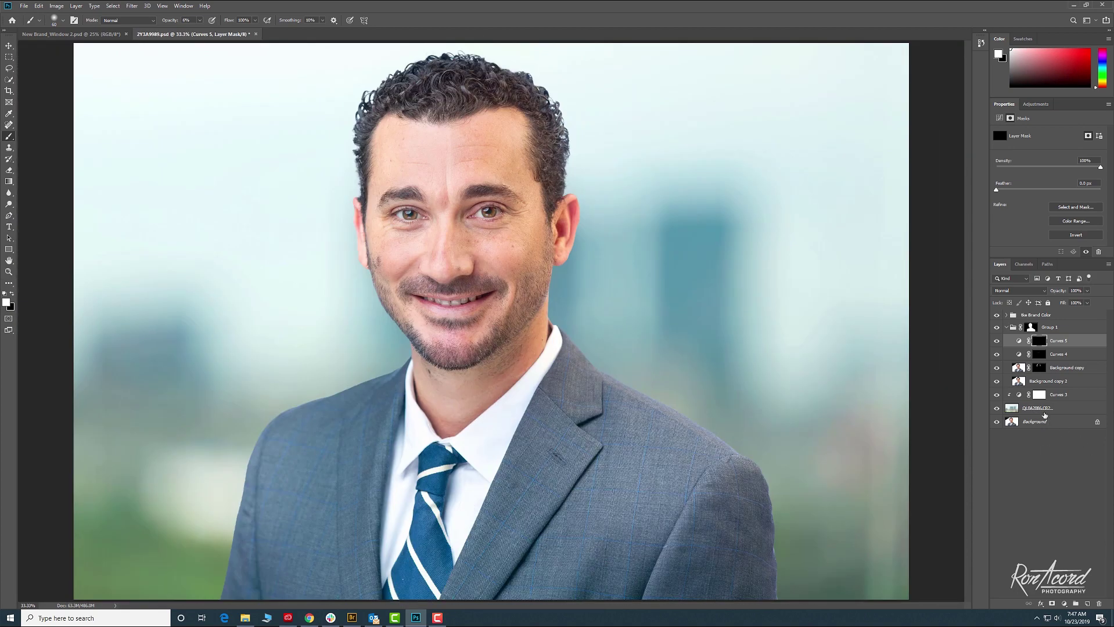
Step: Compare the irises with the Curves 5 layer off and on, and lower its opacity to 79%
{"action": "key", "text": "ctrl+plus"}
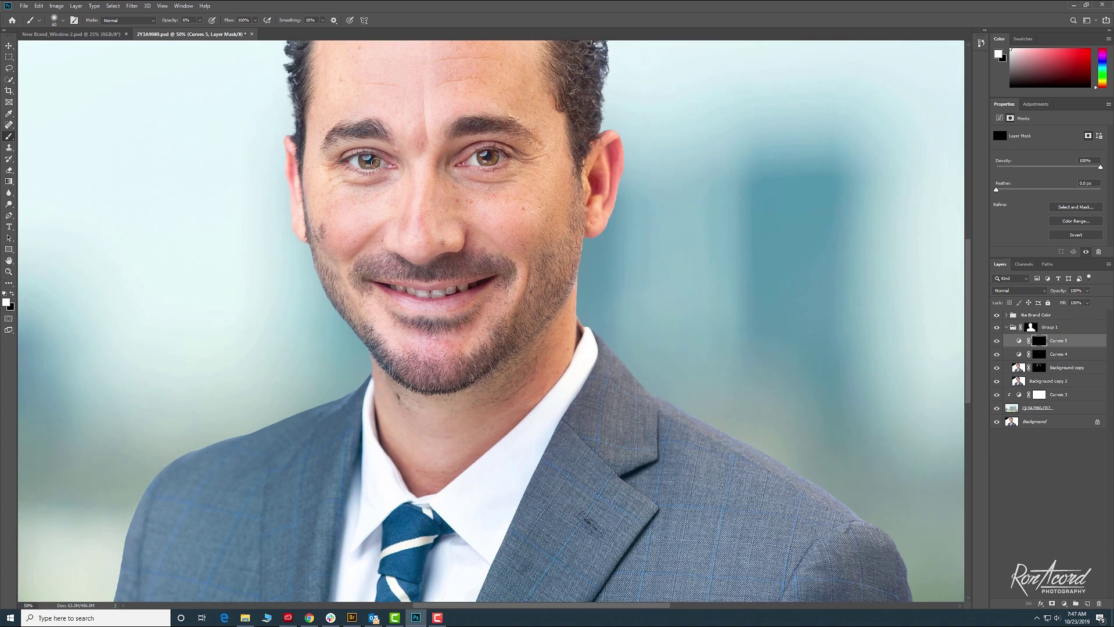
{"action": "left_click", "coordinate": [375, 162]}
{"action": "key", "text": "ctrl+minus"}
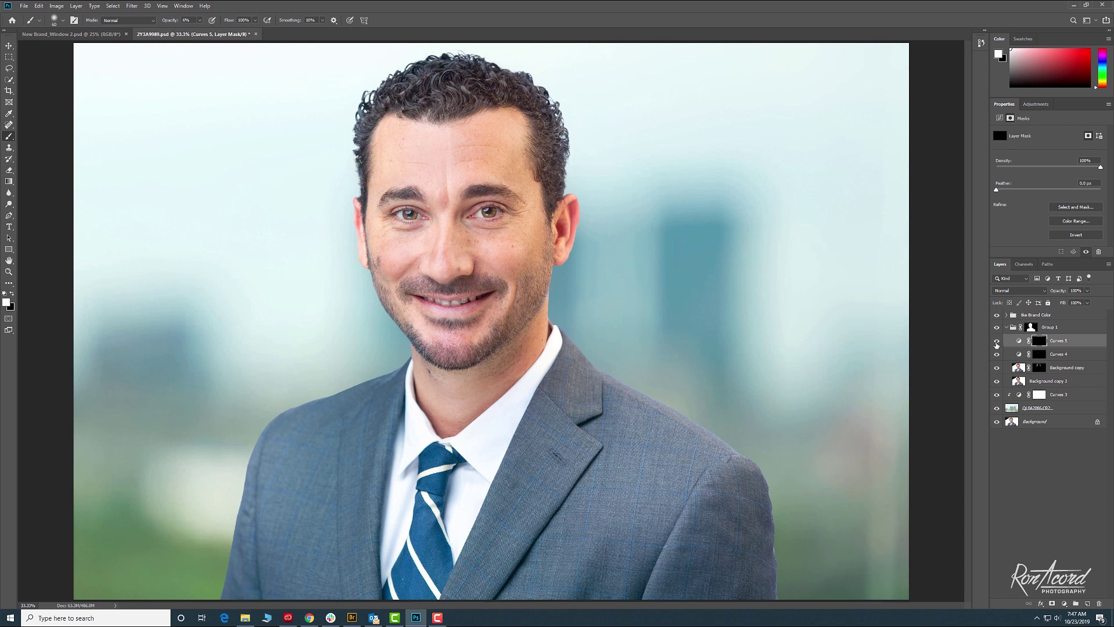
{"action": "left_click", "coordinate": [997, 342]}
{"action": "left_click", "coordinate": [996, 342]}
{"action": "left_click_drag", "start_coordinate": [1058, 295], "coordinate": [1058, 294]}
{"action": "key", "text": "ctrl+minus"}
{"action": "key", "text": "ctrl+plus"}
{"action": "key", "text": "ctrl+minus"}
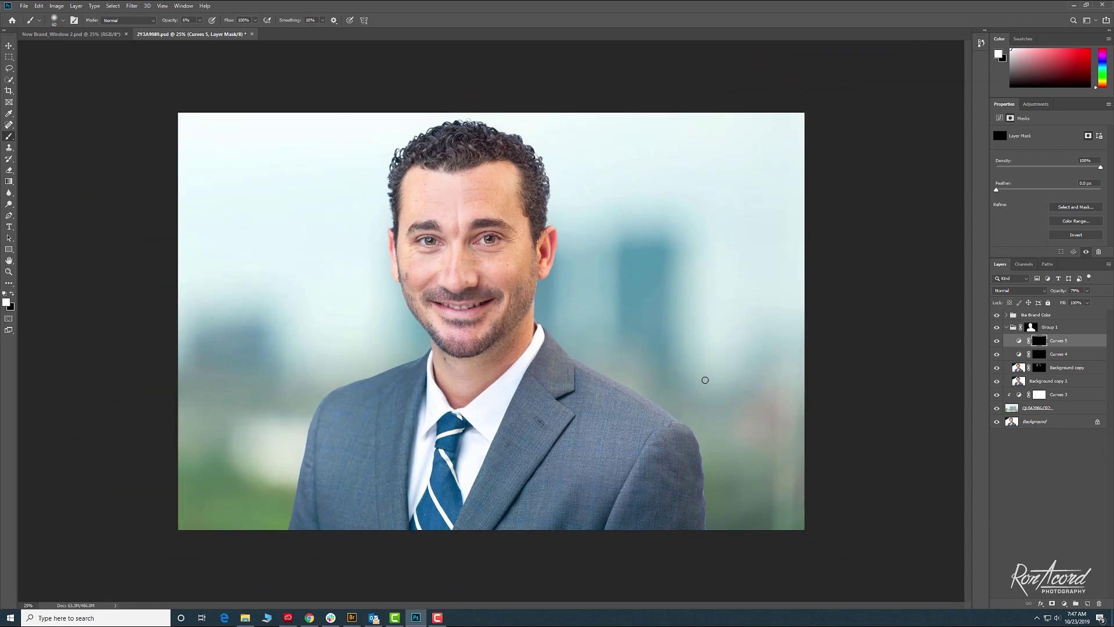
Step: On the Background copy 2 layer, remove the dark hair spot at the top of the man's left ear with the Spot Healing Brush
{"action": "key", "text": "ctrl+plus"}
{"action": "key", "text": "ctrl+plus"}
{"action": "key", "text": "ctrl+plus"}
{"action": "left_click_drag", "start_coordinate": [564, 297], "coordinate": [597, 315]}
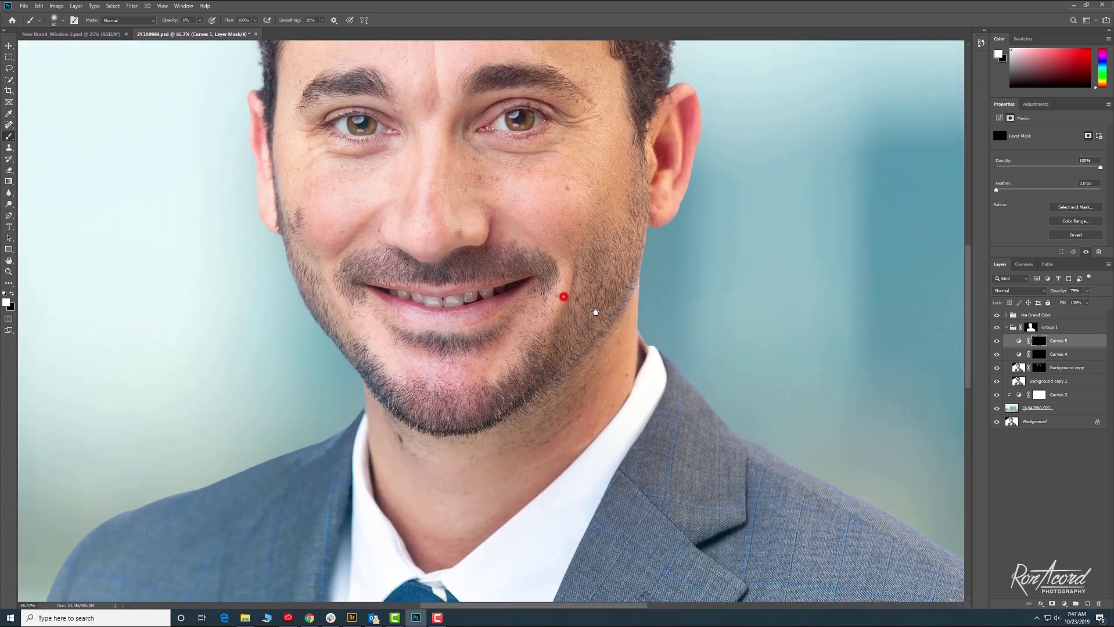
{"action": "left_click_drag", "start_coordinate": [636, 174], "coordinate": [638, 204]}
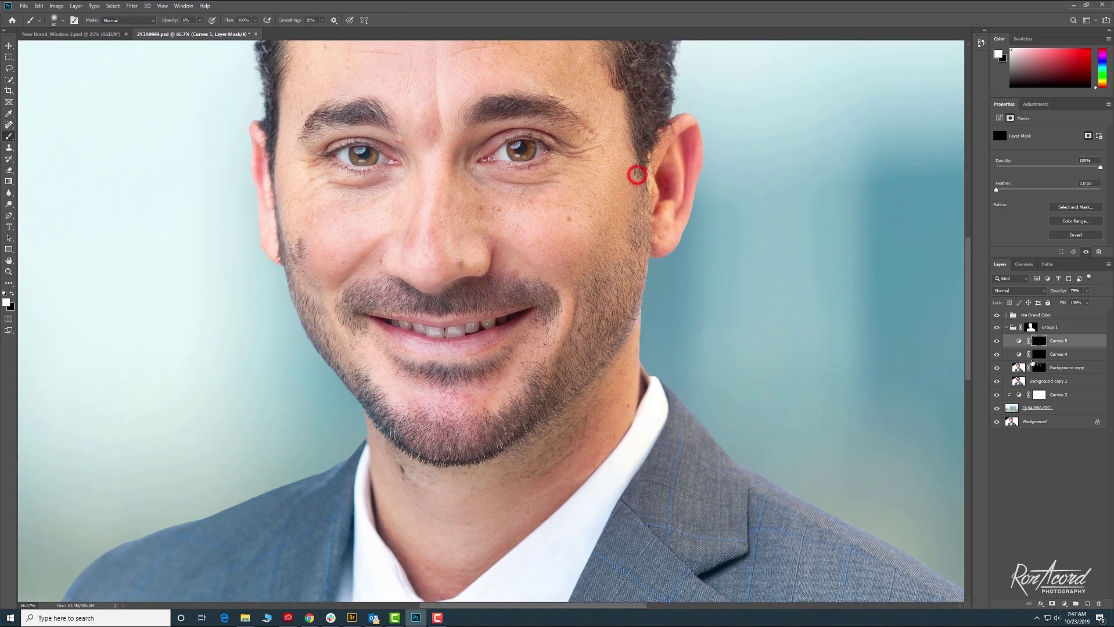
{"action": "left_click", "coordinate": [1040, 380]}
{"action": "left_click", "coordinate": [8, 124]}
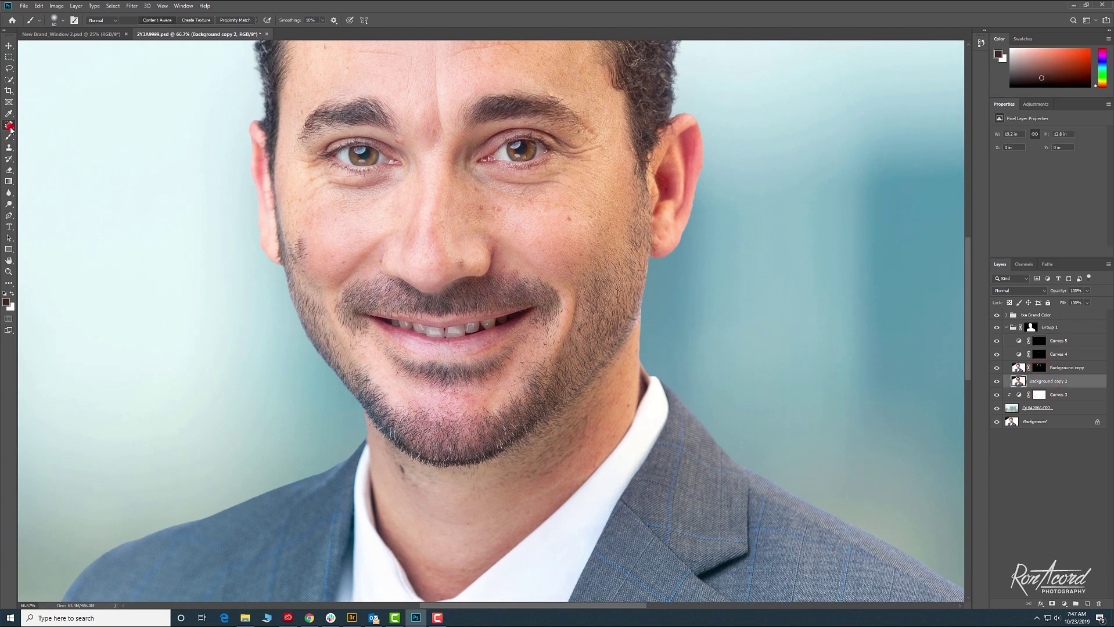
{"action": "left_click", "coordinate": [665, 181]}
{"action": "scroll", "coordinate": [671, 171], "scroll_direction": "up", "scroll_amount": 1}
{"action": "left_click", "coordinate": [675, 161]}
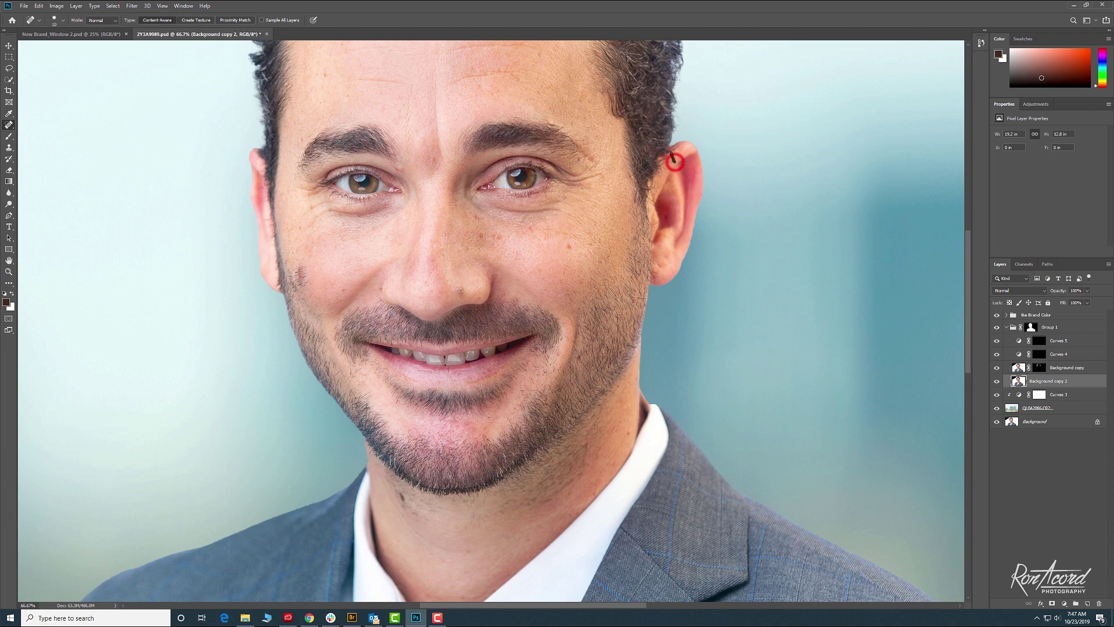
{"action": "key", "text": "bracketright"}
{"action": "left_click_drag", "start_coordinate": [672, 155], "coordinate": [675, 159]}
{"action": "left_click", "coordinate": [676, 154]}
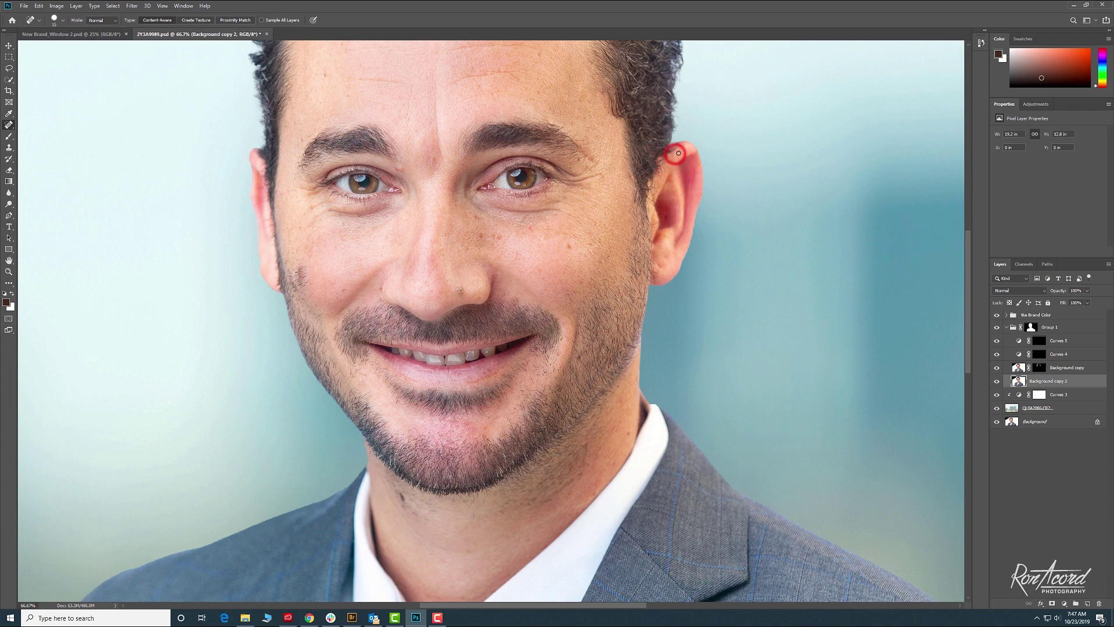
{"action": "left_click", "coordinate": [576, 171]}
Step: Examine the retouched face and left ear up close and within the whole portrait
{"action": "key", "text": "ctrl+minus"}
{"action": "key", "text": "ctrl+minus"}
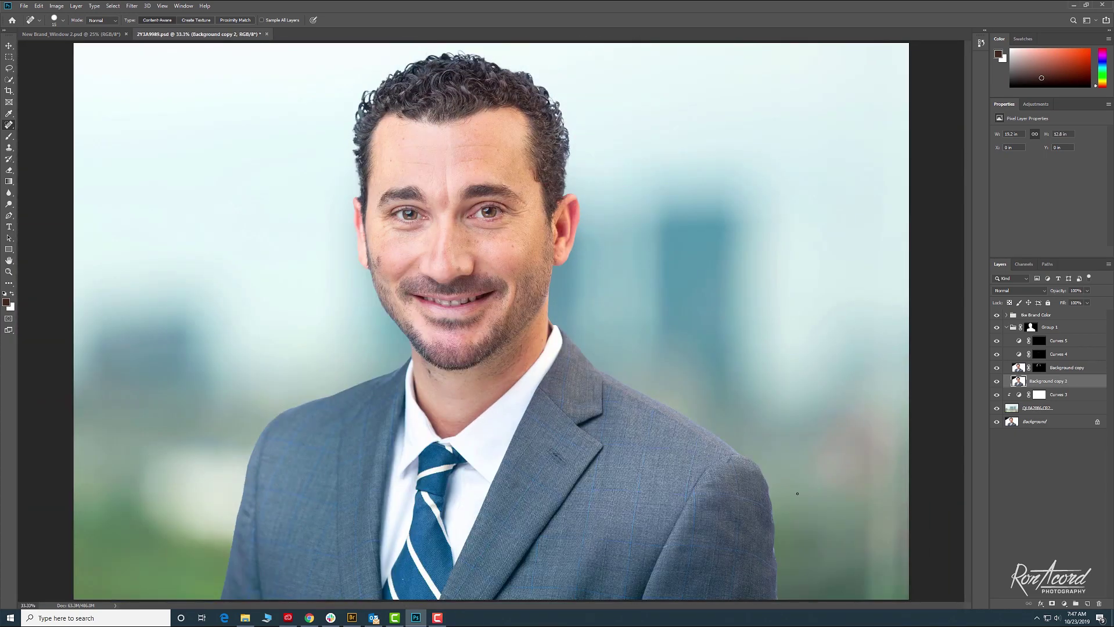
{"action": "key", "text": "ctrl+minus"}
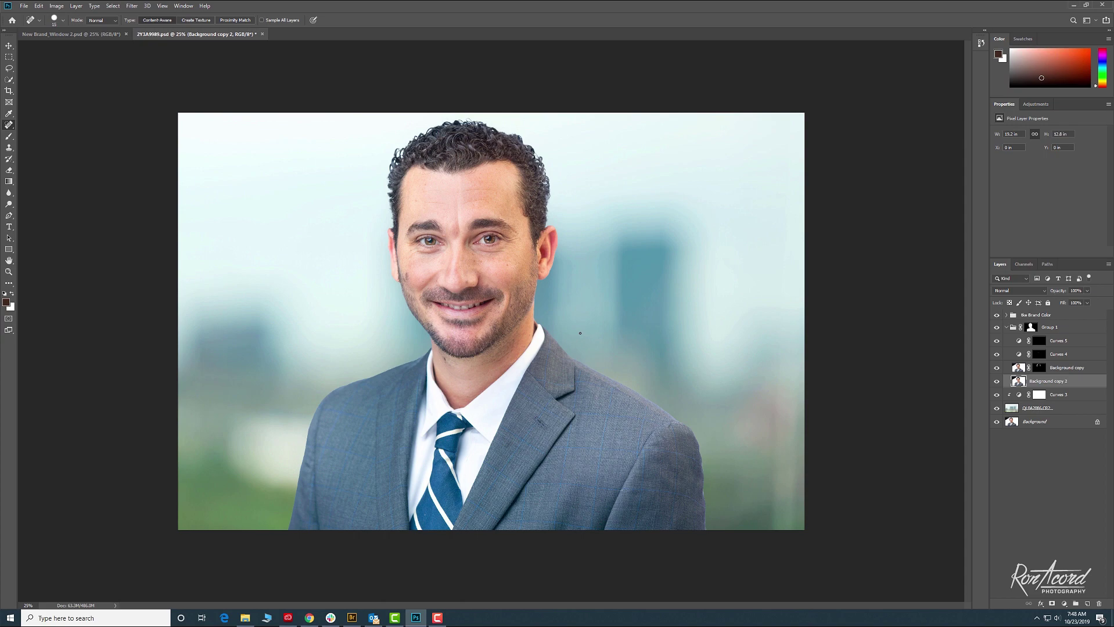
{"action": "key", "text": "ctrl+plus"}
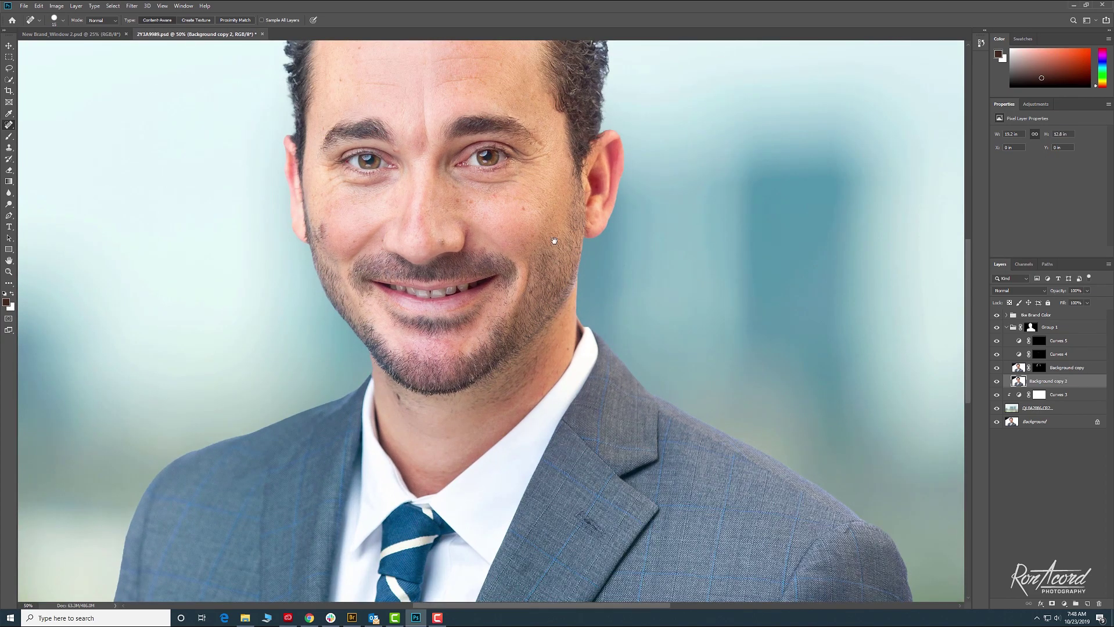
{"action": "left_click_drag", "start_coordinate": [554, 240], "coordinate": [561, 360]}
{"action": "key", "text": "ctrl+plus"}
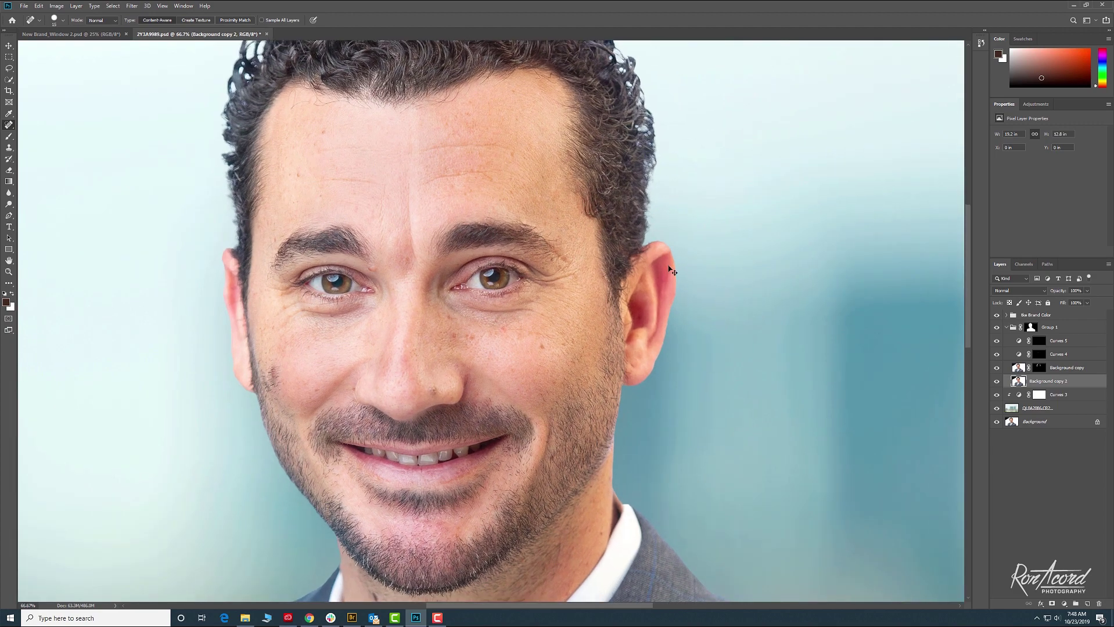
{"action": "key", "text": "ctrl+plus"}
{"action": "left_click_drag", "start_coordinate": [730, 209], "coordinate": [724, 220]}
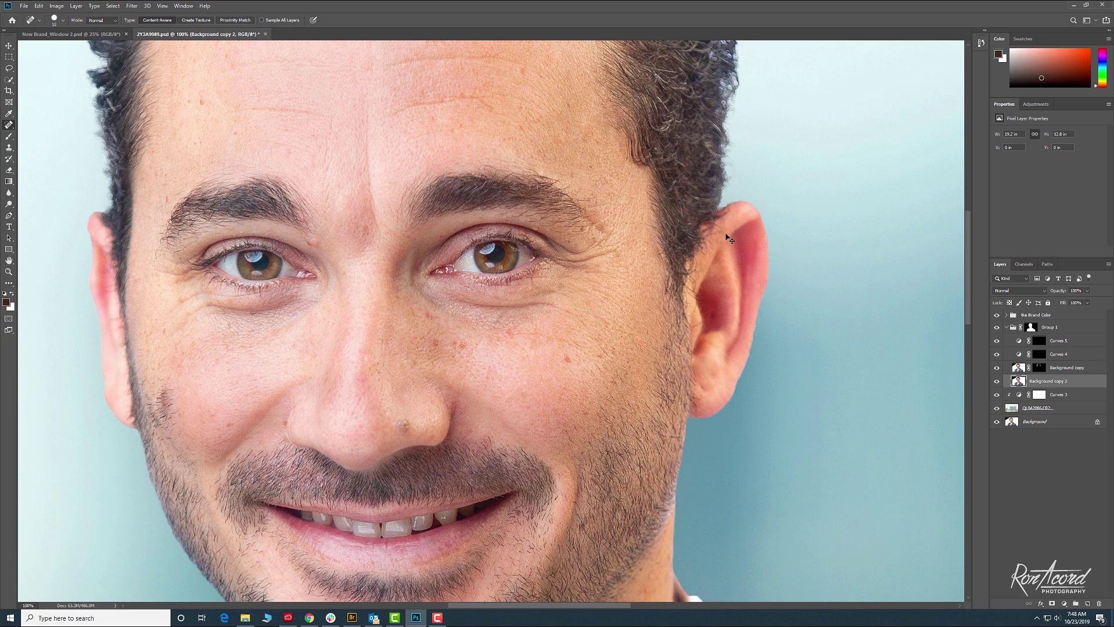
{"action": "key", "text": "ctrl+0"}
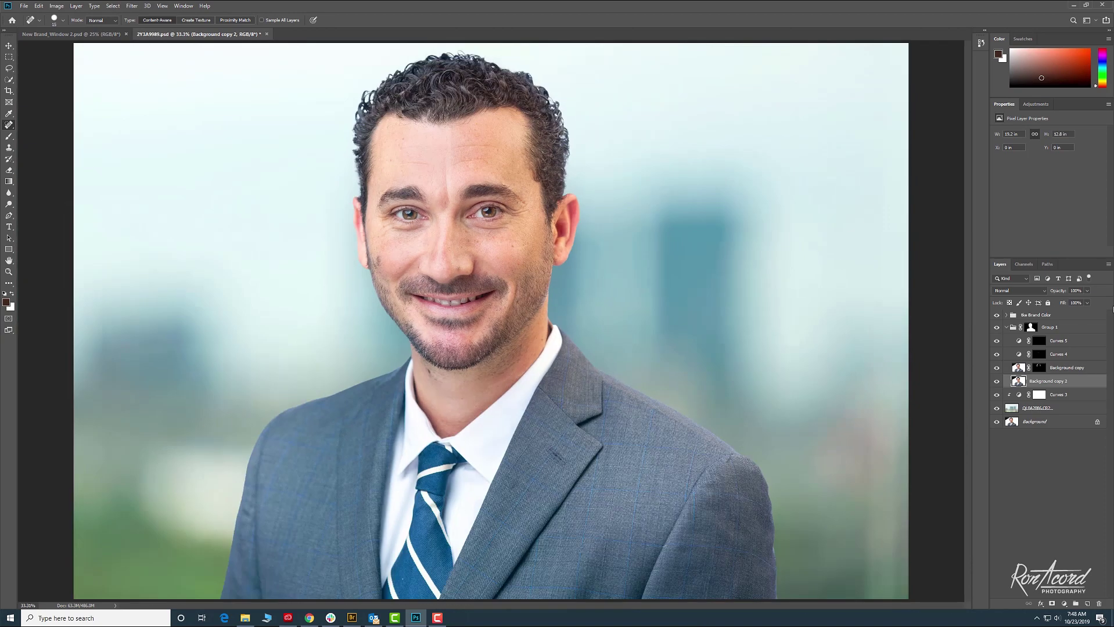
Step: Collapse Group 1 and combine all layers above the Background layer into one new group
{"action": "left_click", "coordinate": [1007, 328]}
{"action": "left_click", "coordinate": [1035, 315]}
{"action": "left_click", "coordinate": [1036, 354], "text": "shift"}
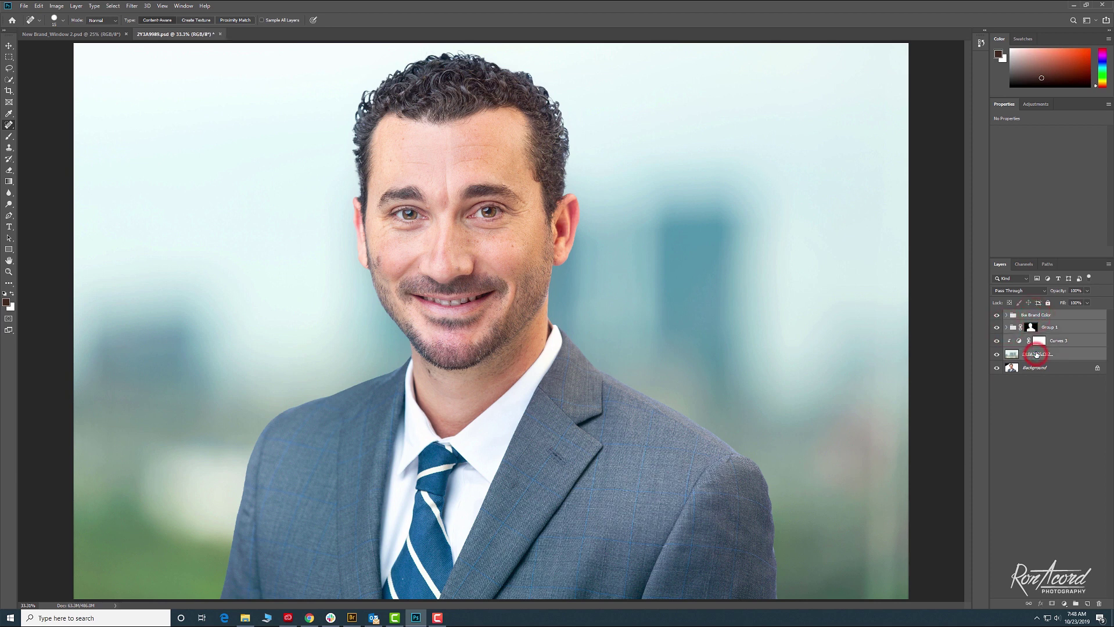
{"action": "key", "text": "ctrl+g"}
Step: Compare the finished composite with the original photo by hiding and showing the new group containing all the edits
{"action": "left_click", "coordinate": [996, 315]}
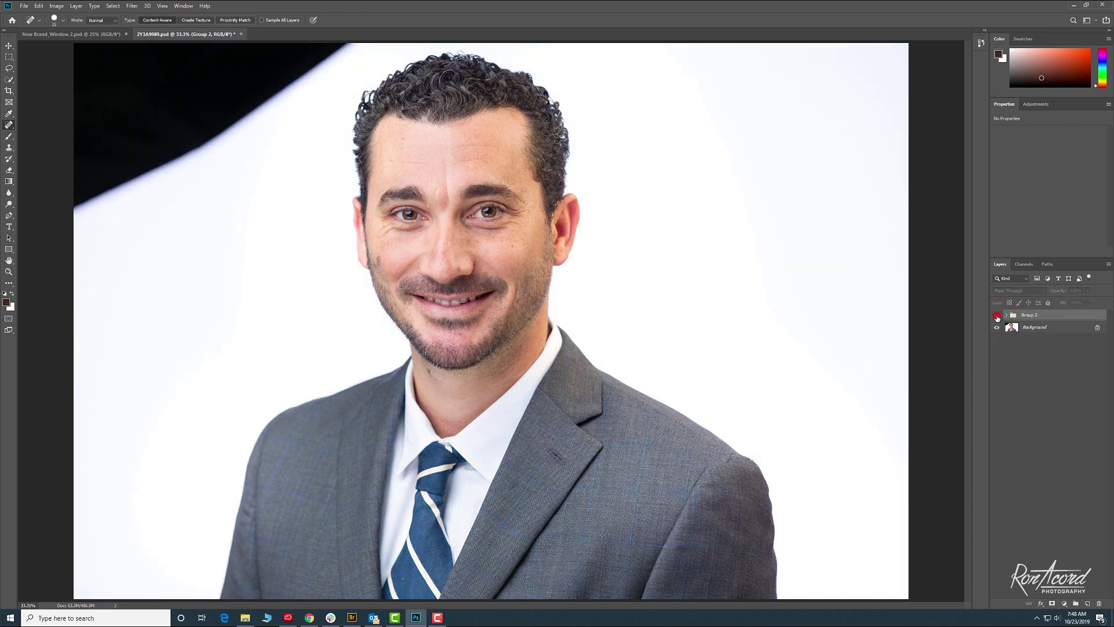
{"action": "left_click", "coordinate": [996, 316]}
{"action": "left_click", "coordinate": [996, 316]}
{"action": "left_click", "coordinate": [997, 316]}
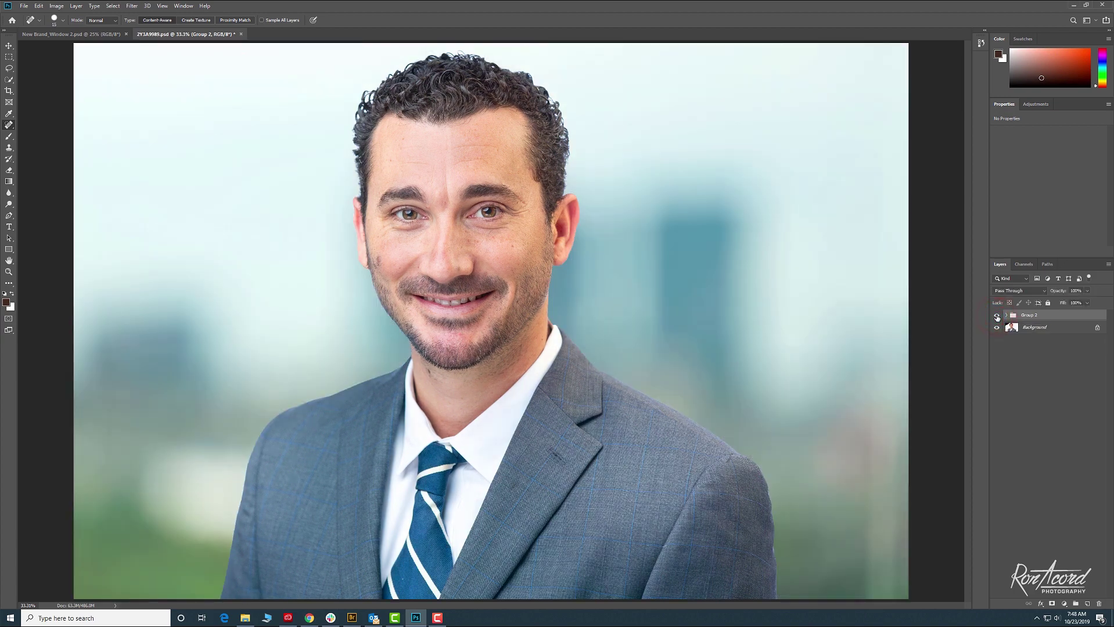
{"action": "key", "text": "ctrl+minus"}
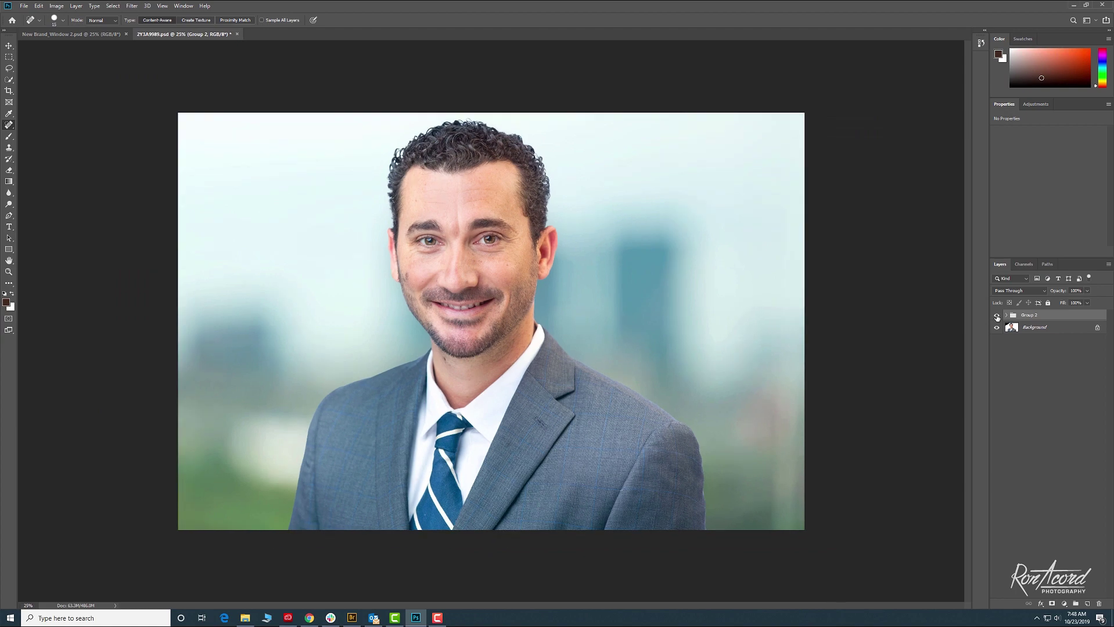